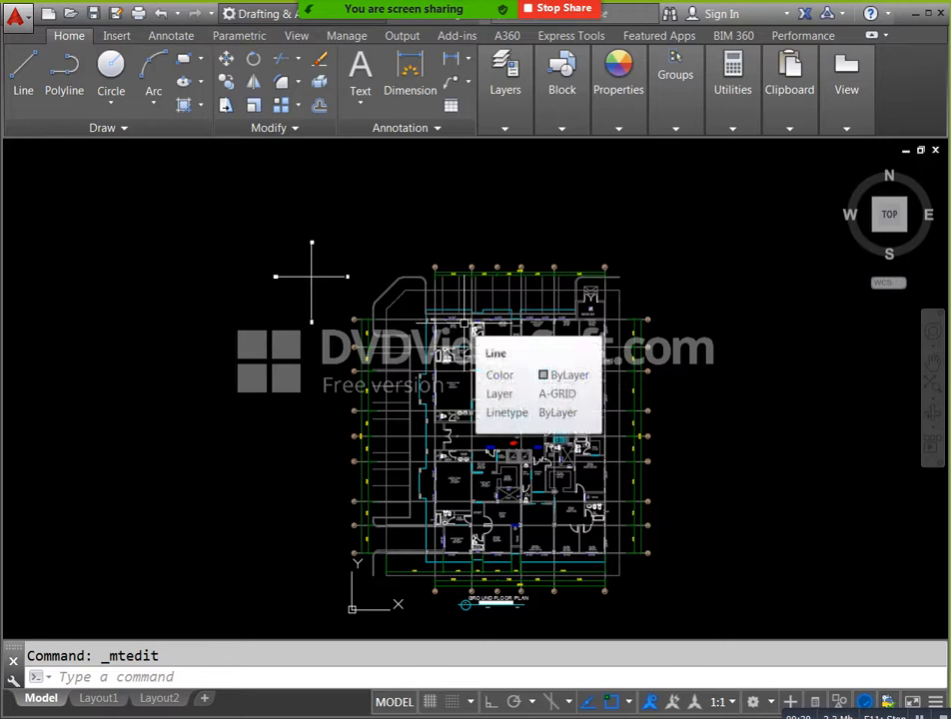
Step: Examine the compass directions beside the ground floor plan and the rooms around the master bedroom GF-009
scroll(311, 279, up, 2)
drag(449, 326, 453, 356)
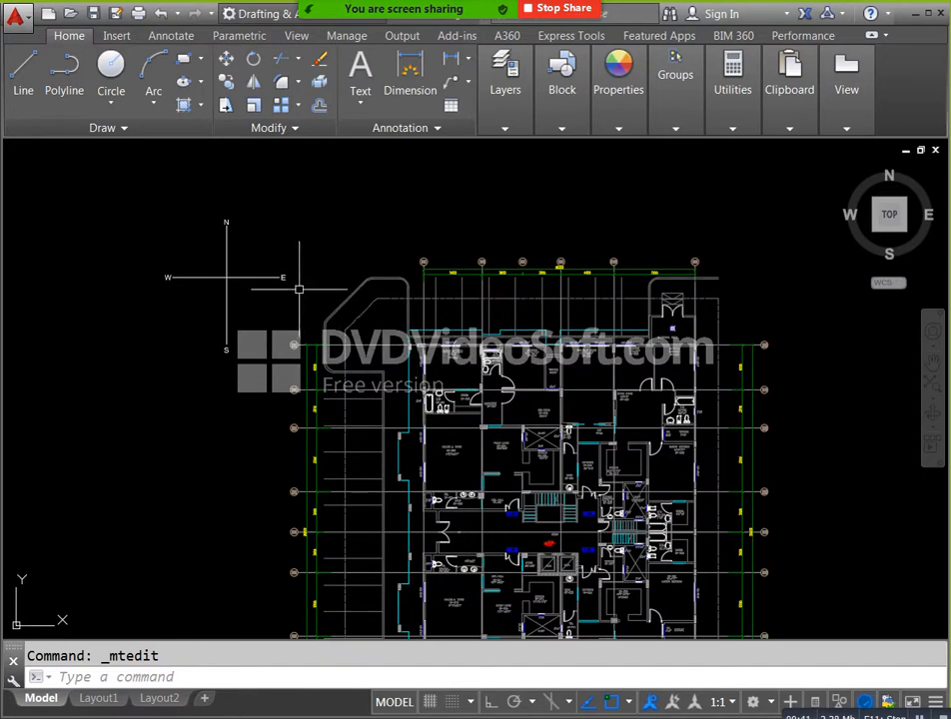
scroll(224, 236, up, 2)
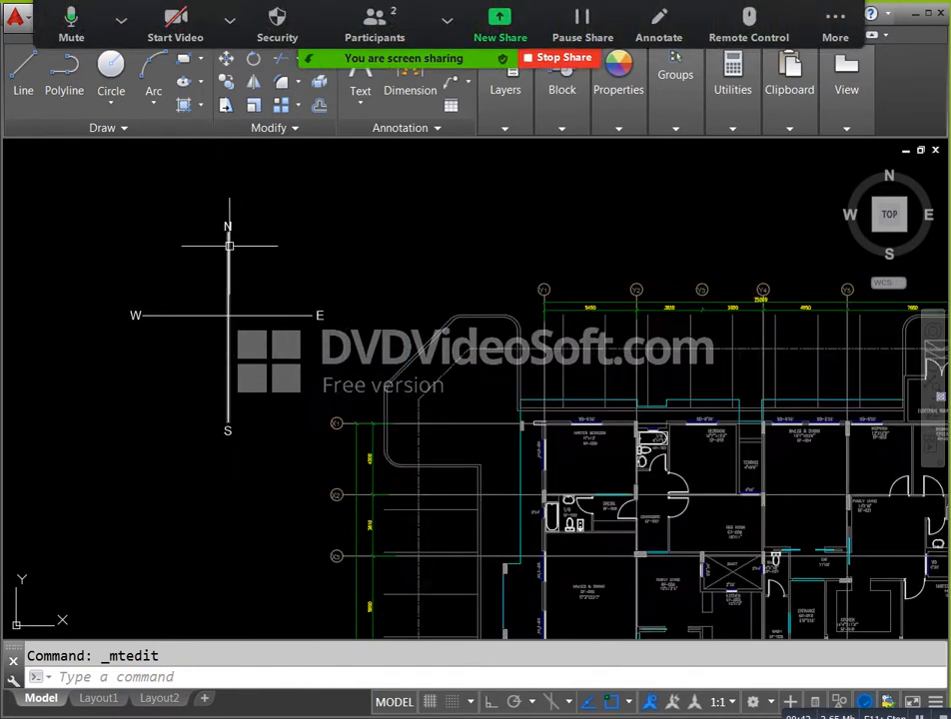
drag(245, 247, 209, 275)
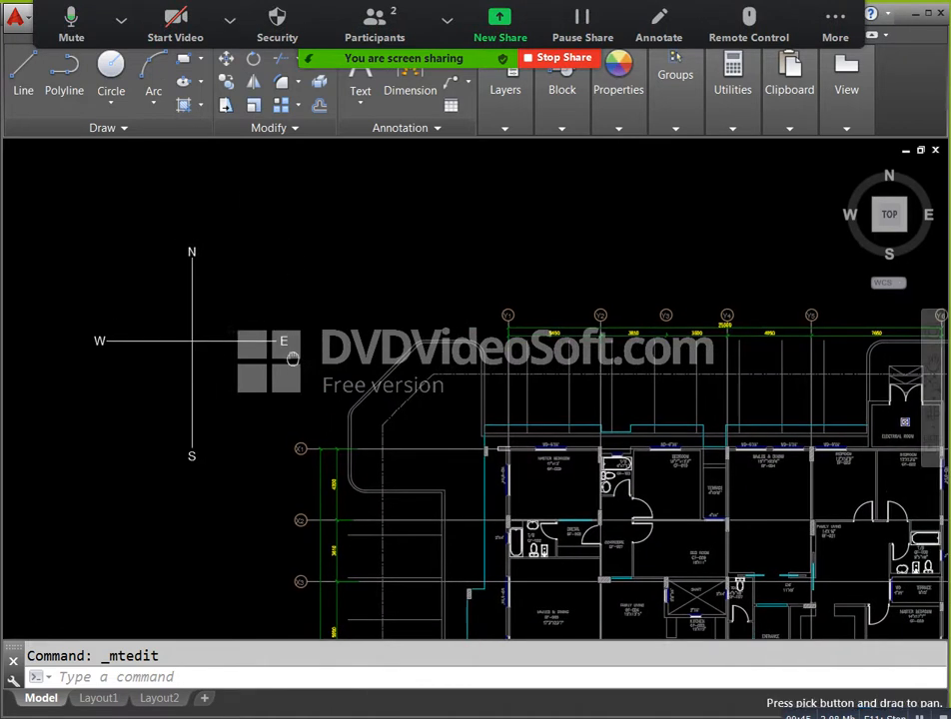
scroll(142, 255, up, 2)
scroll(142, 254, down, 2)
drag(547, 477, 441, 417)
scroll(441, 417, up, 2)
scroll(449, 421, up, 2)
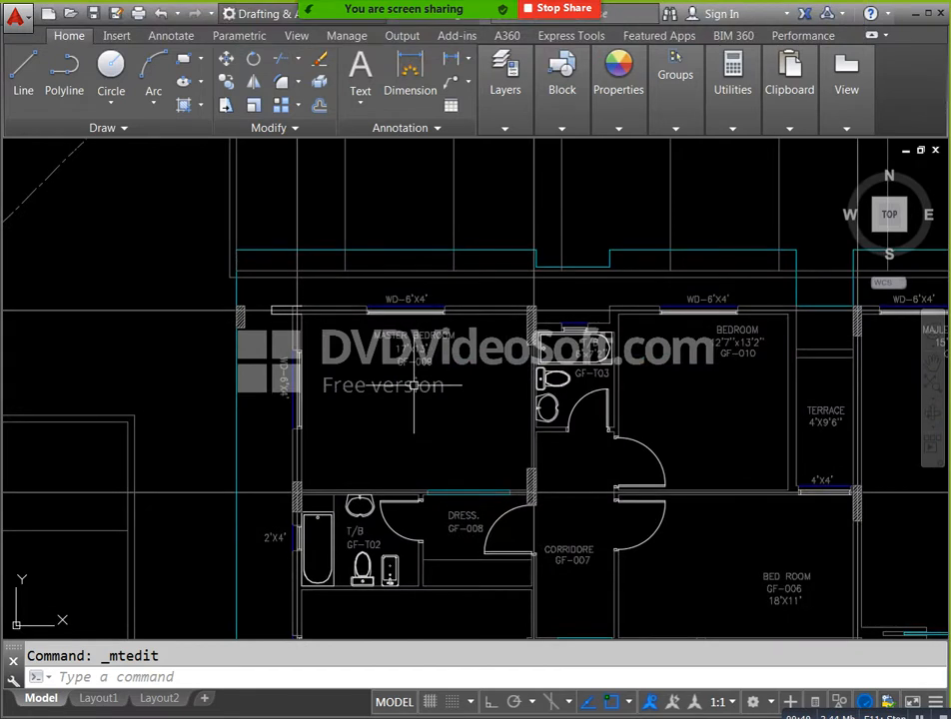
drag(407, 388, 392, 343)
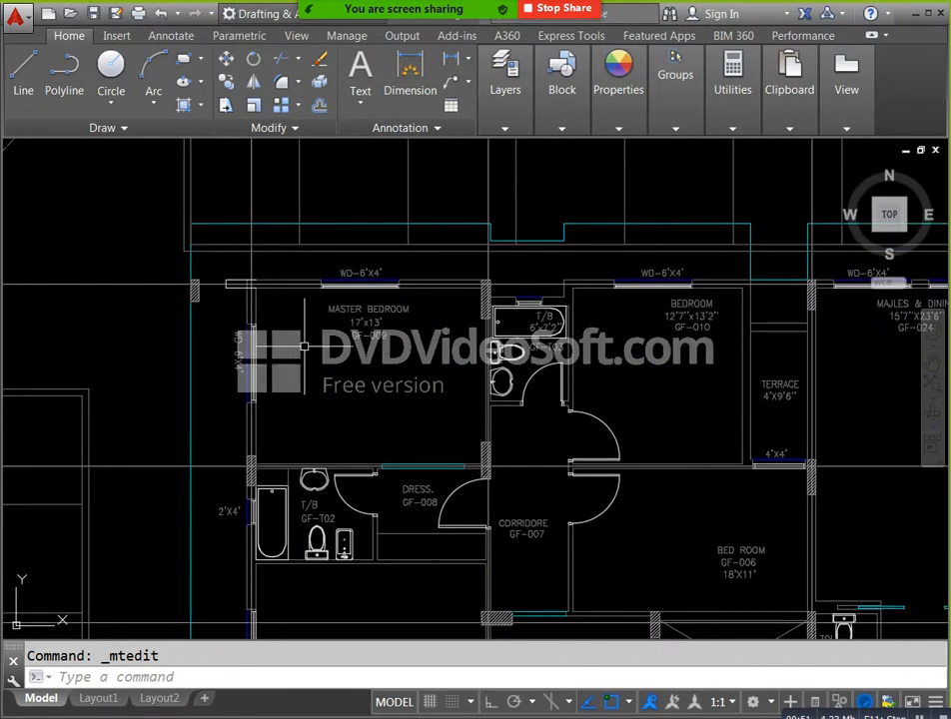
Step: Examine the central lobby of the ground floor, including the stairs, elevators, main entrance and the four flat entrances
scroll(303, 347, down, 6)
drag(511, 488, 507, 403)
scroll(390, 468, up, 4)
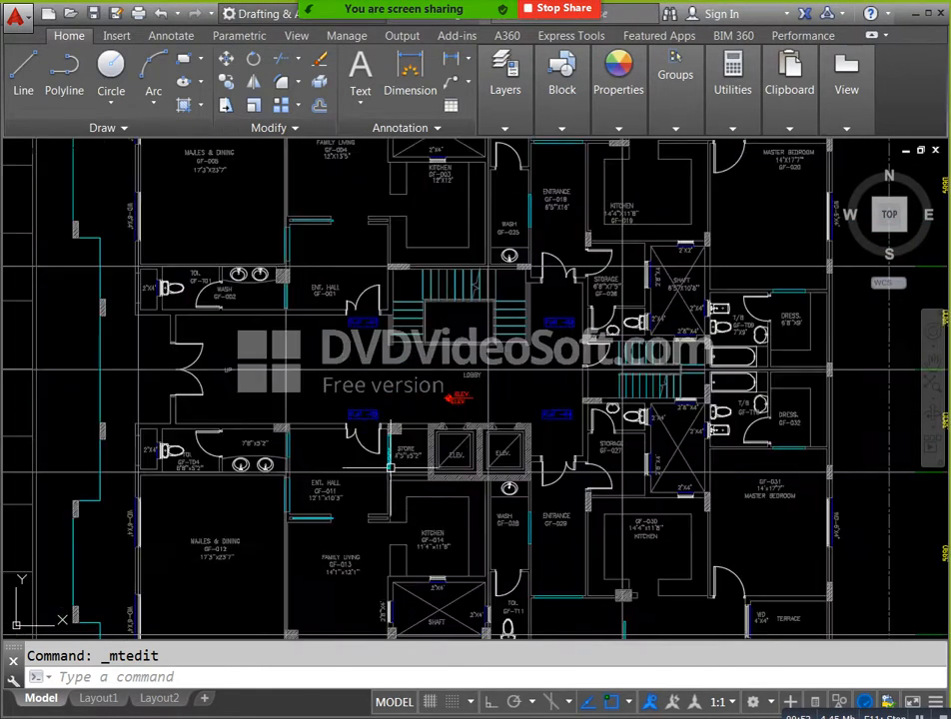
scroll(391, 455, up, 3)
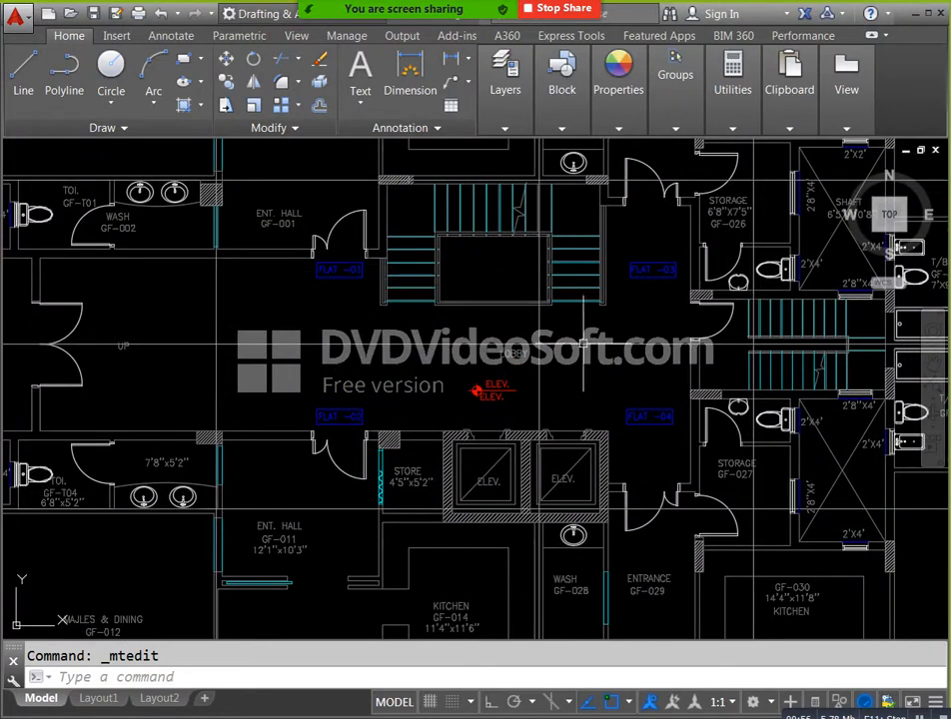
scroll(499, 419, down, 3)
scroll(335, 439, up, 2)
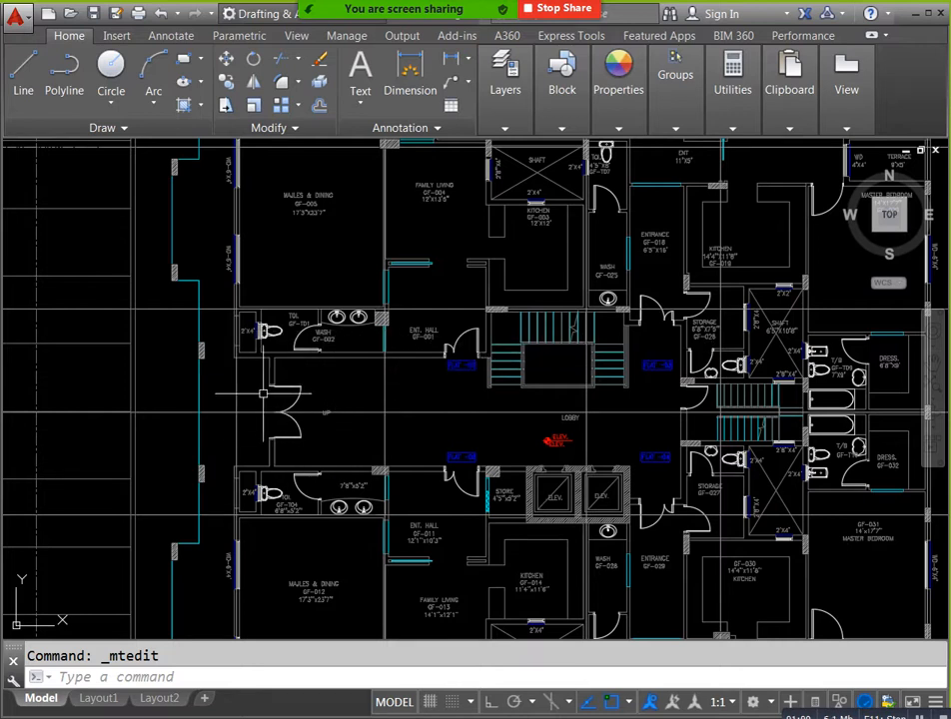
scroll(376, 377, down, 2)
drag(469, 448, 449, 364)
drag(426, 467, 426, 425)
drag(366, 359, 395, 595)
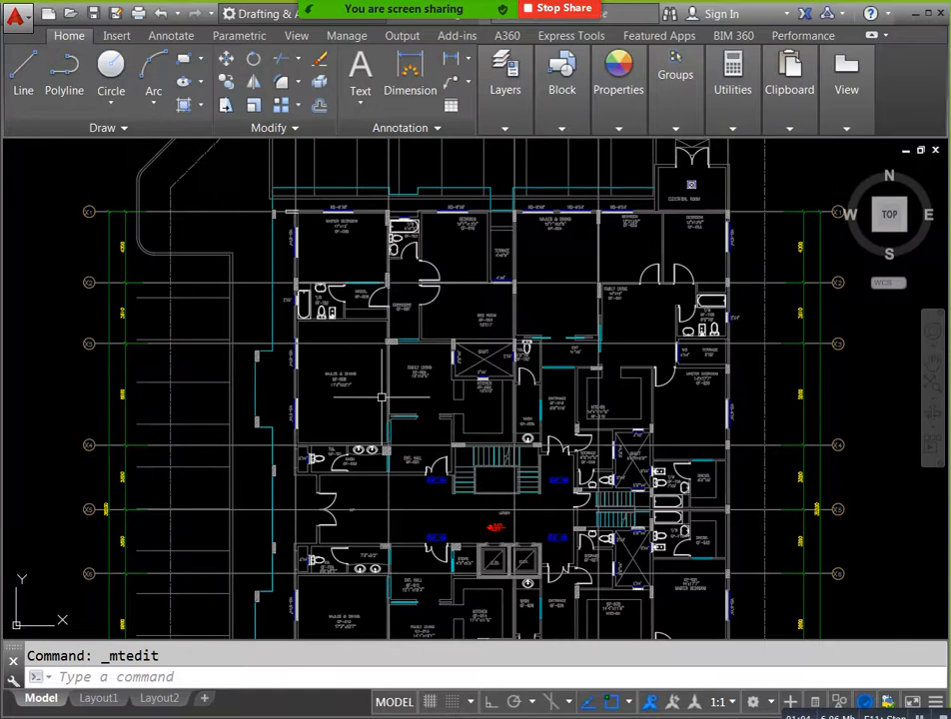
Step: Review the rooms of Flat-01, from the bedrooms and corridor to the family living, majles and kitchen
scroll(393, 401, up, 2)
scroll(436, 423, up, 2)
drag(440, 393, 435, 520)
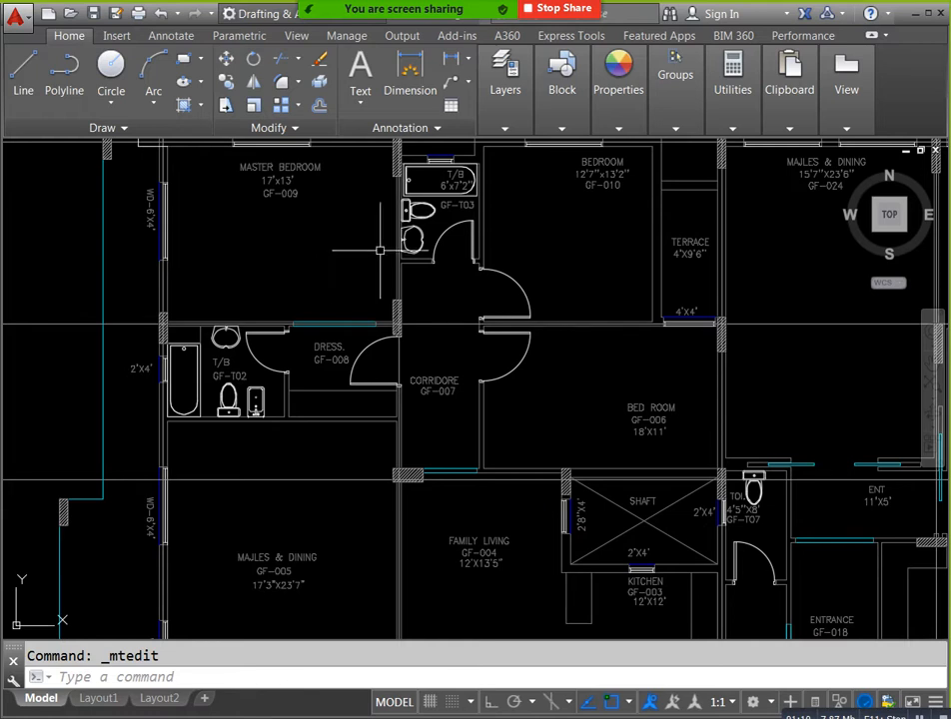
drag(379, 251, 392, 271)
drag(562, 496, 574, 342)
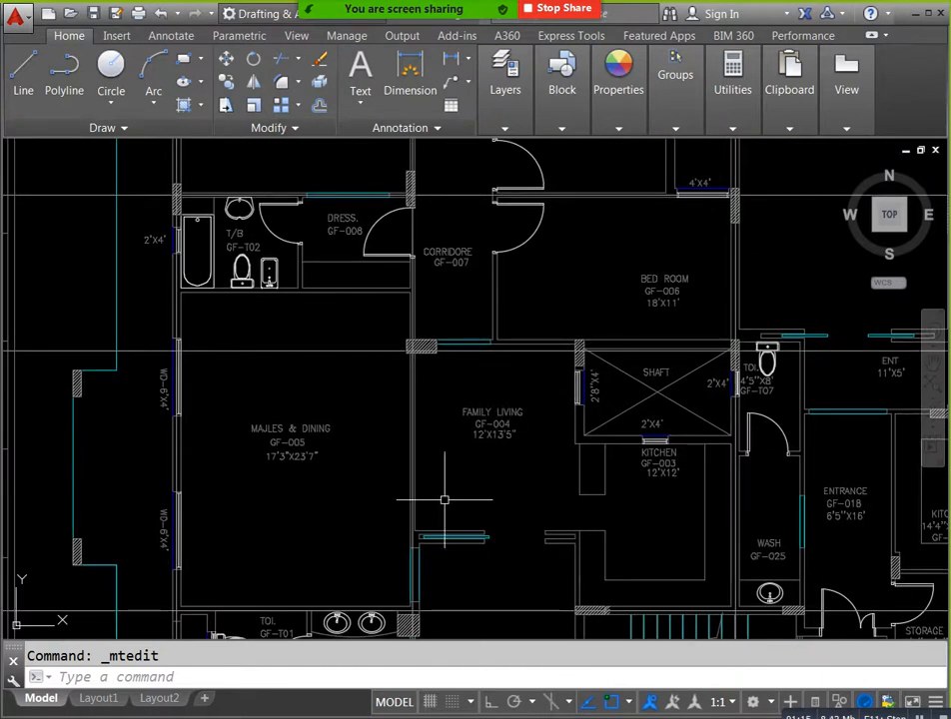
drag(558, 480, 539, 428)
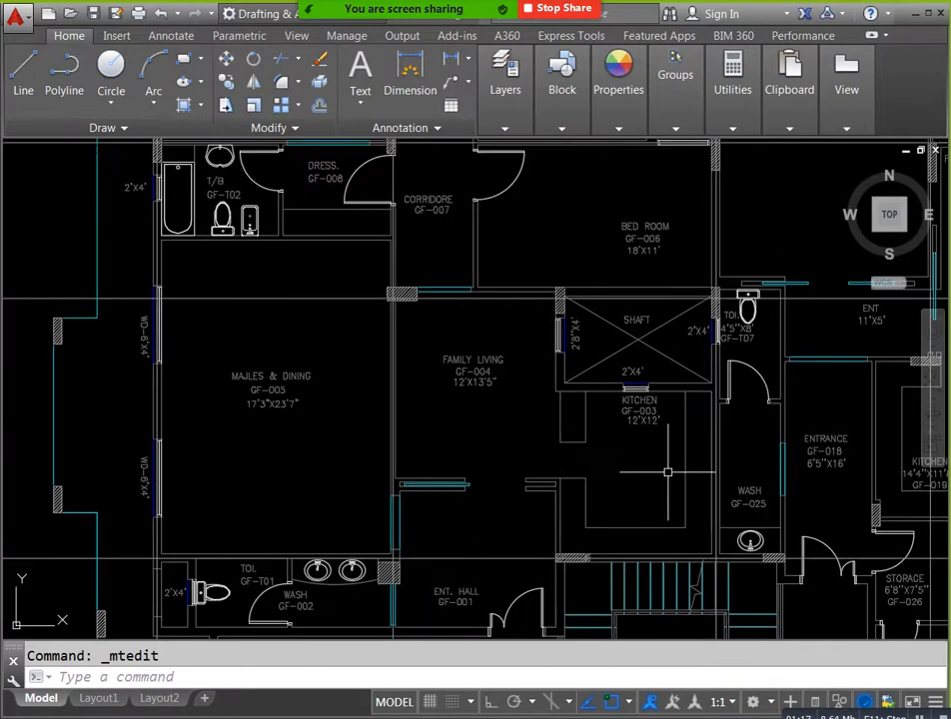
drag(450, 527, 470, 628)
drag(369, 318, 379, 409)
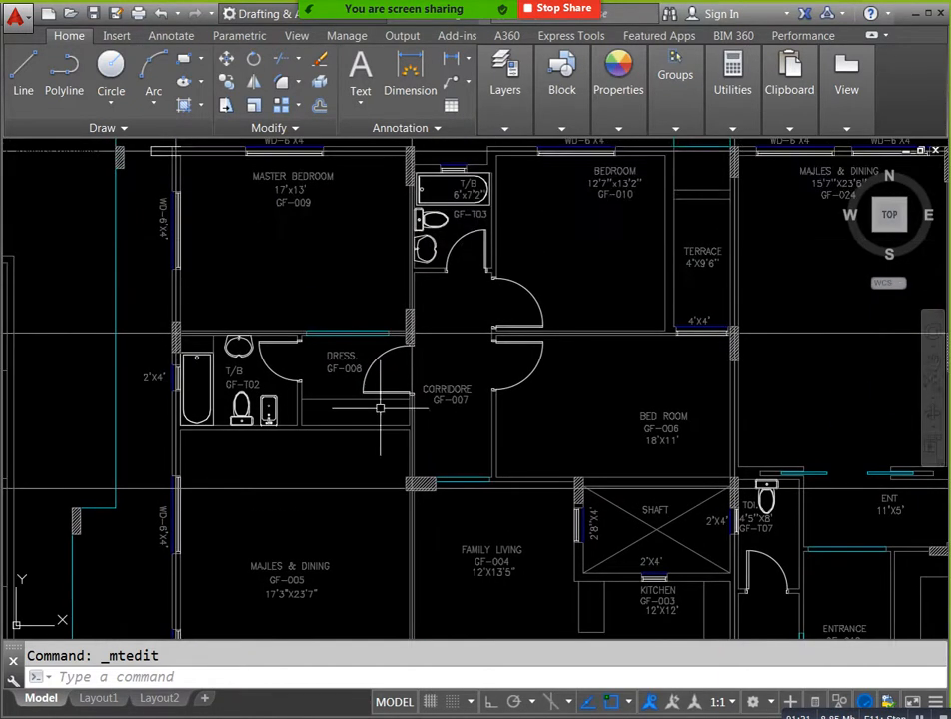
scroll(442, 340, down, 2)
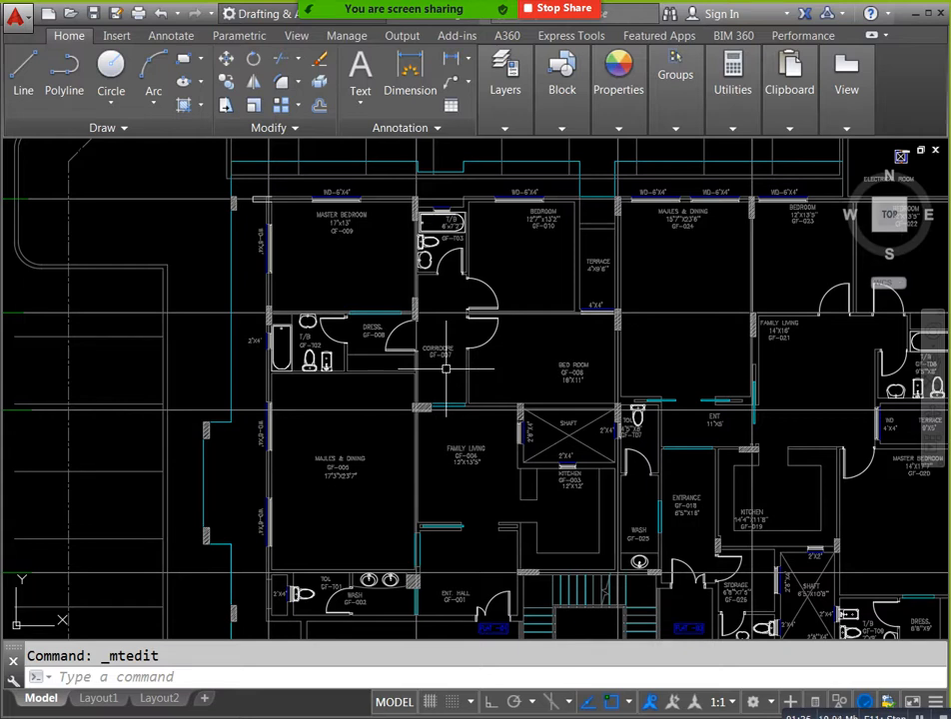
scroll(445, 368, down, 6)
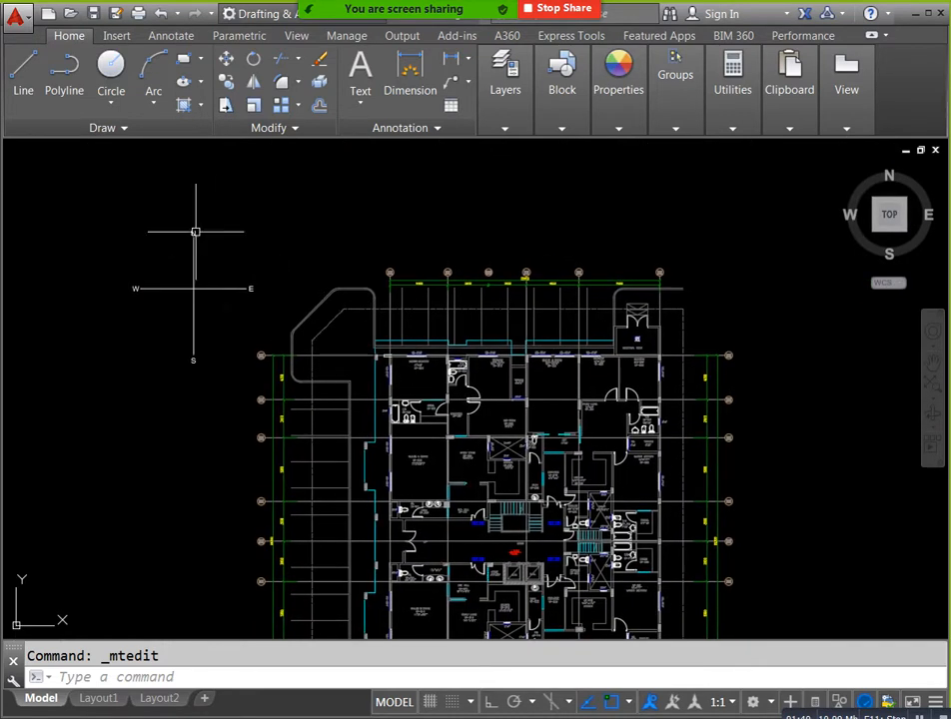
Step: Copy the compass's N text into the master bedroom GF-009, beside the room label
click(196, 230)
text(c)
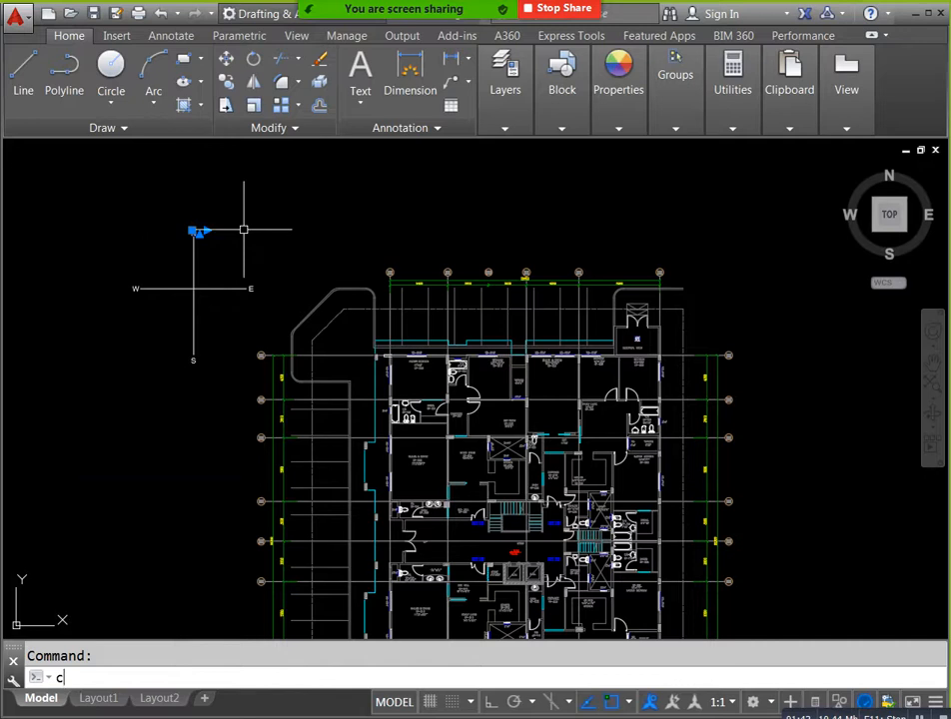
text(o)
key(Return)
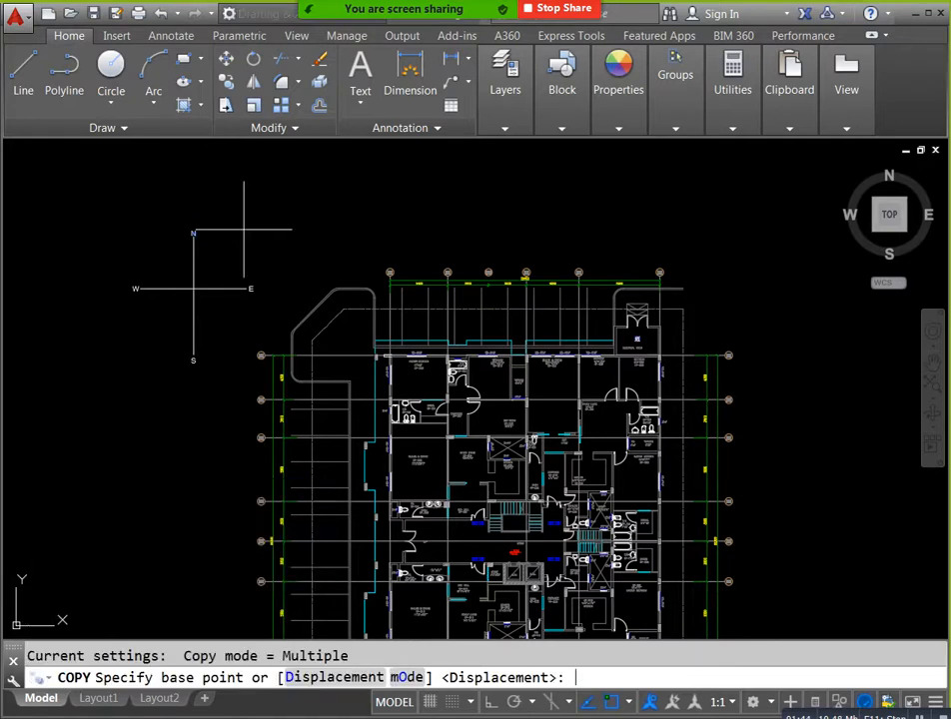
click(193, 236)
scroll(413, 359, up, 5)
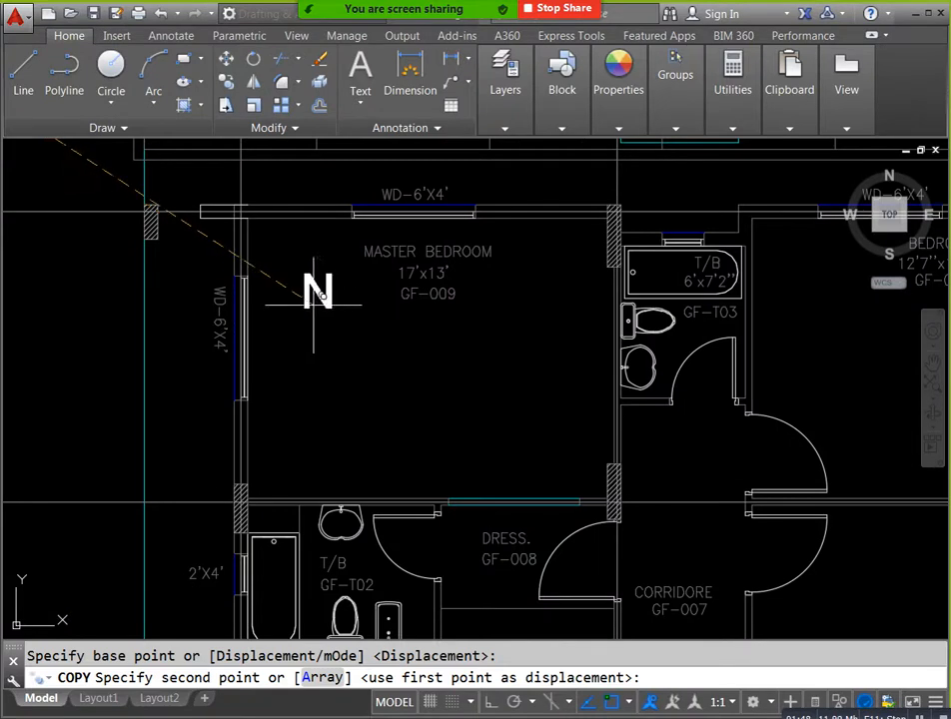
click(310, 300)
key(Escape)
Step: Change the copied text in the master bedroom to A/C and set its text height to 250
double_click(312, 281)
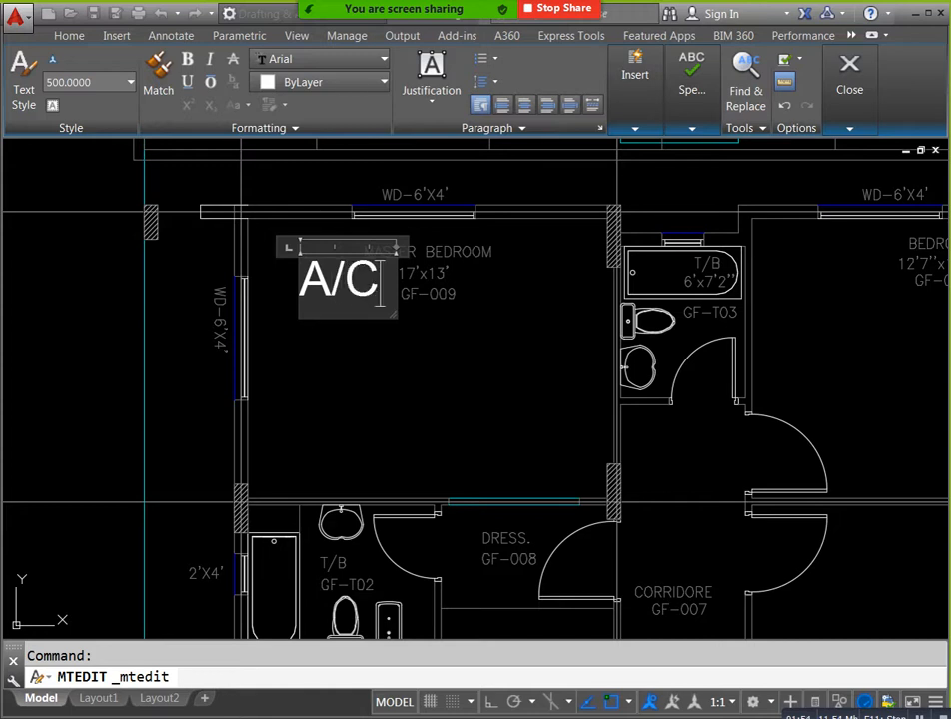
click(318, 388)
double_click(330, 277)
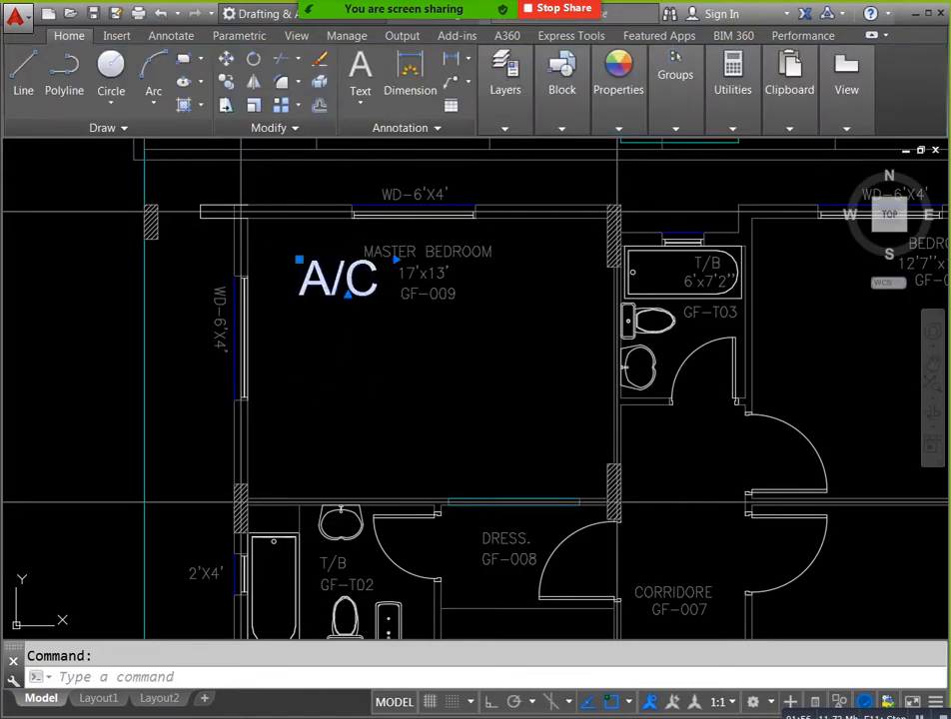
key(ctrl+a)
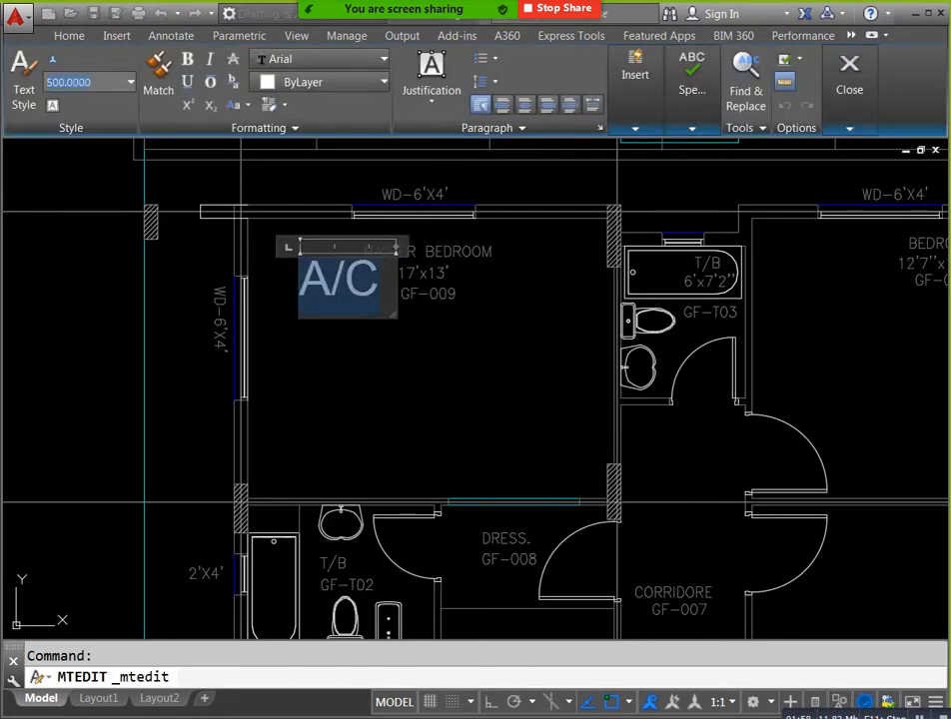
key(Return)
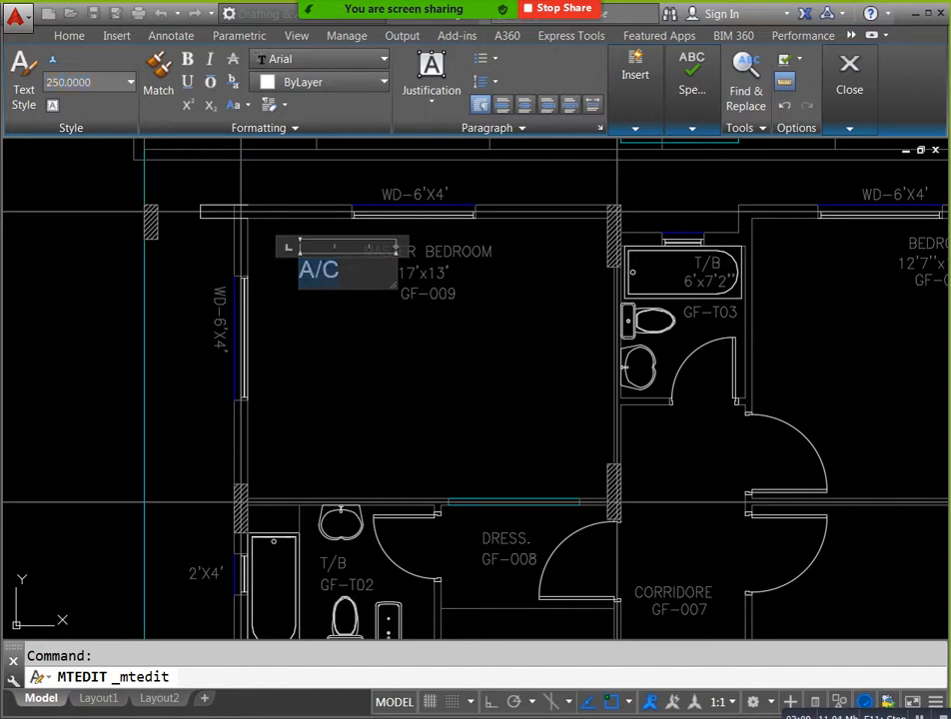
click(322, 330)
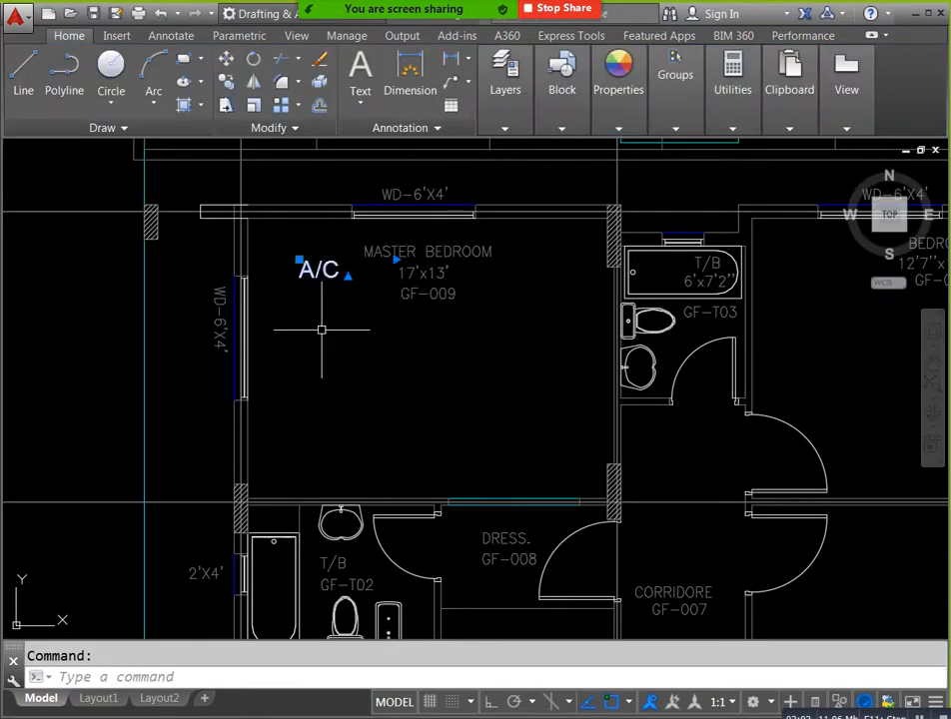
text(co)
key(Return)
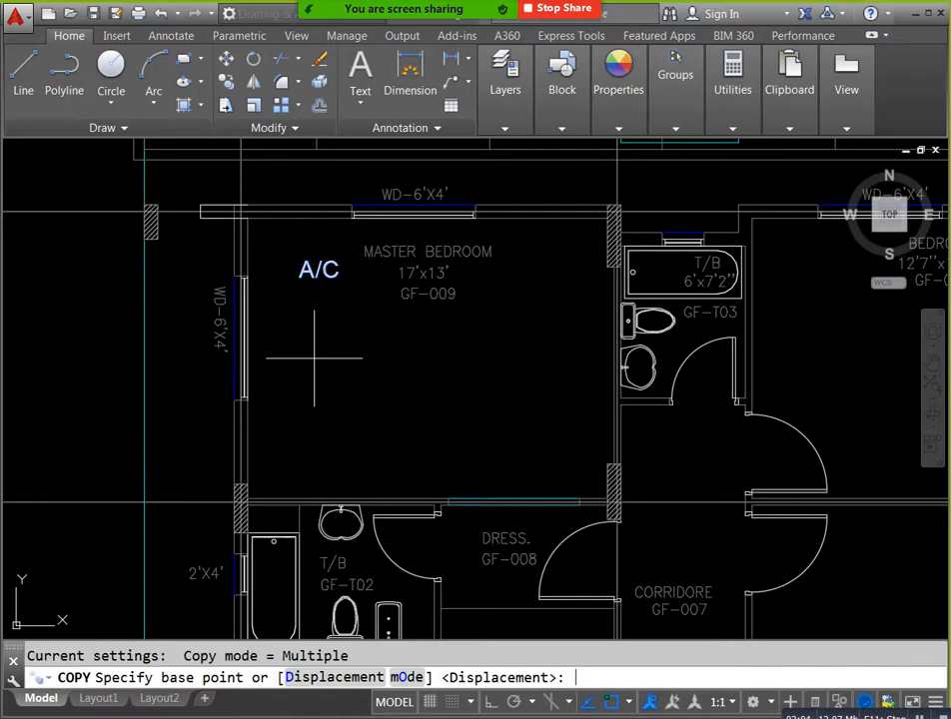
key(Escape)
Step: Set the colour of the A/C text in the master bedroom to Yellow
double_click(319, 270)
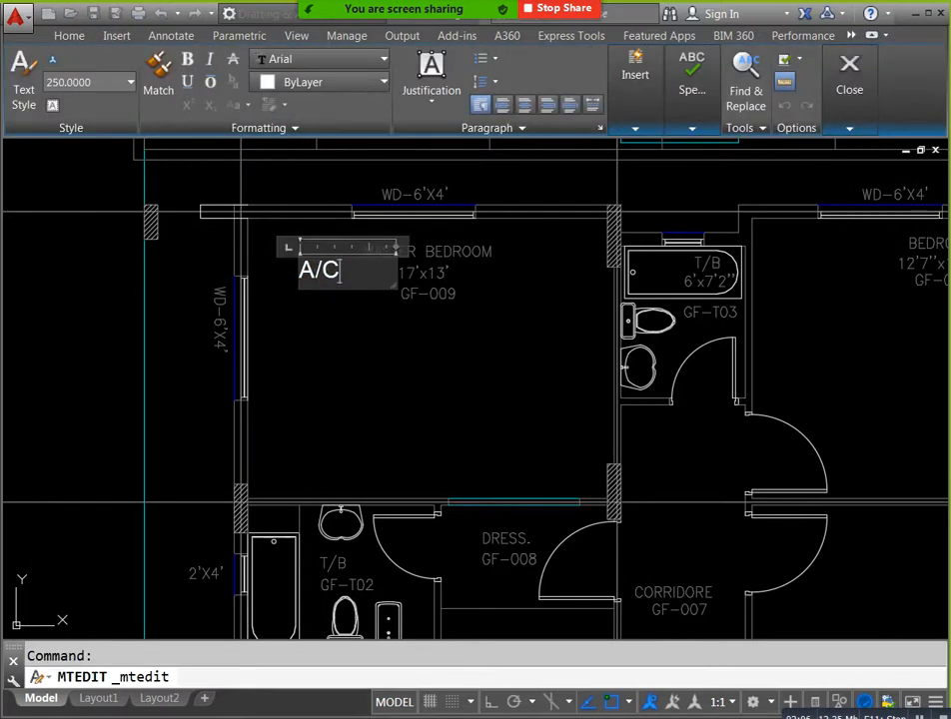
click(319, 82)
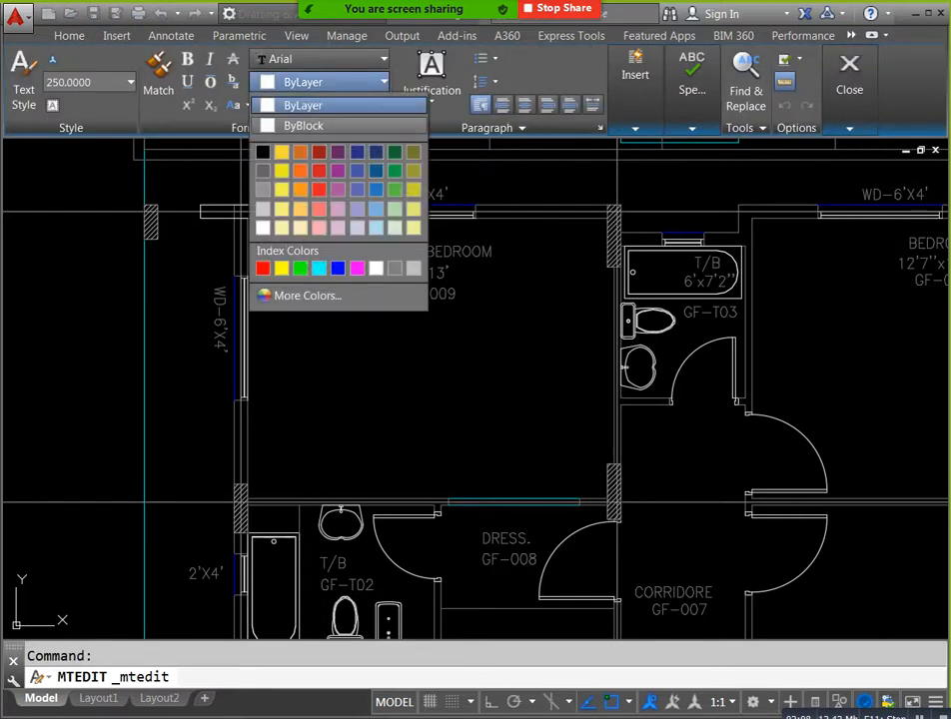
click(281, 268)
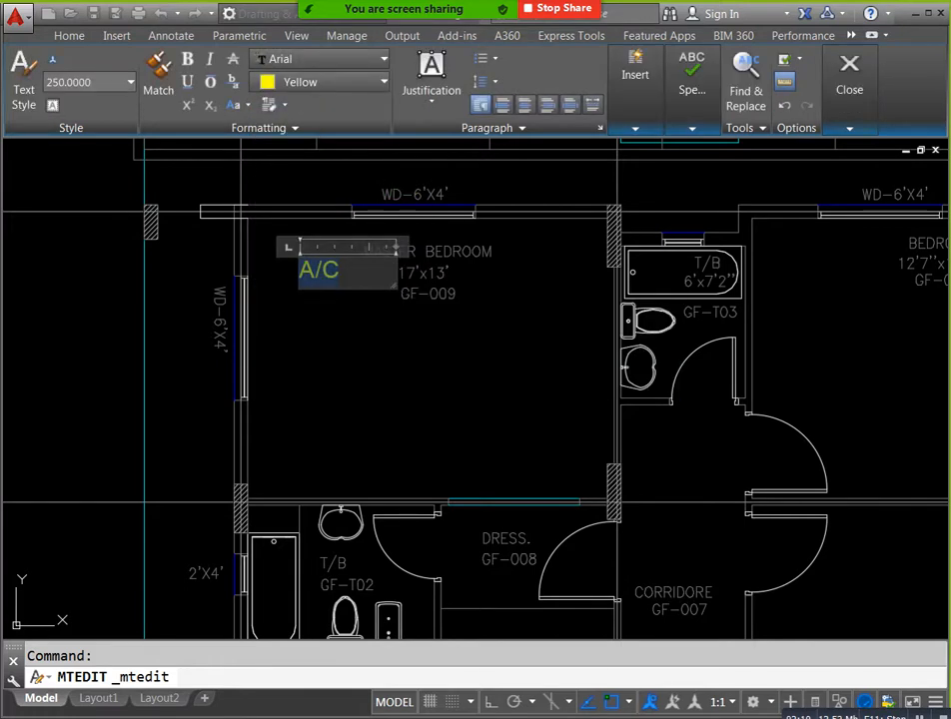
click(340, 343)
Step: Copy the yellow A/C label into bedroom GF-010, majles and dining GF-005, and bed room GF-006
click(329, 277)
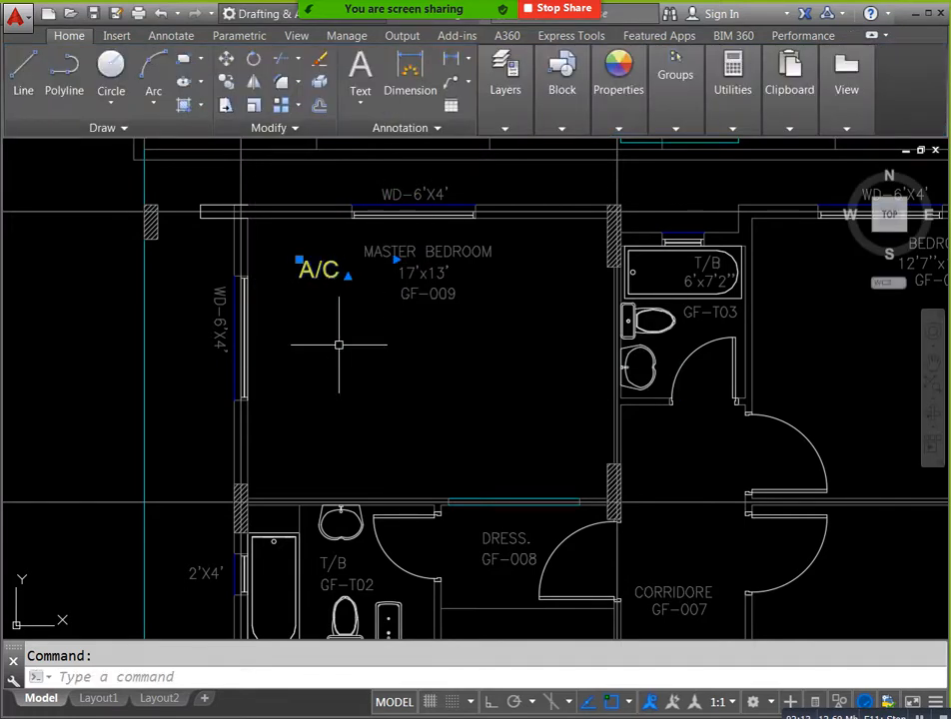
text(co)
key(Return)
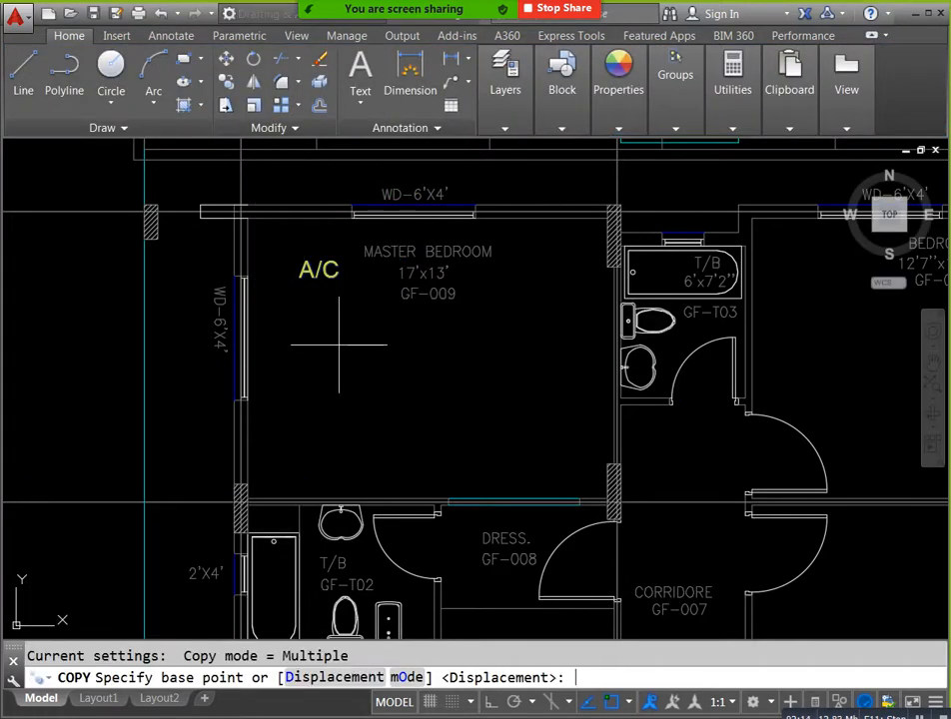
click(295, 274)
scroll(439, 369, down, 2)
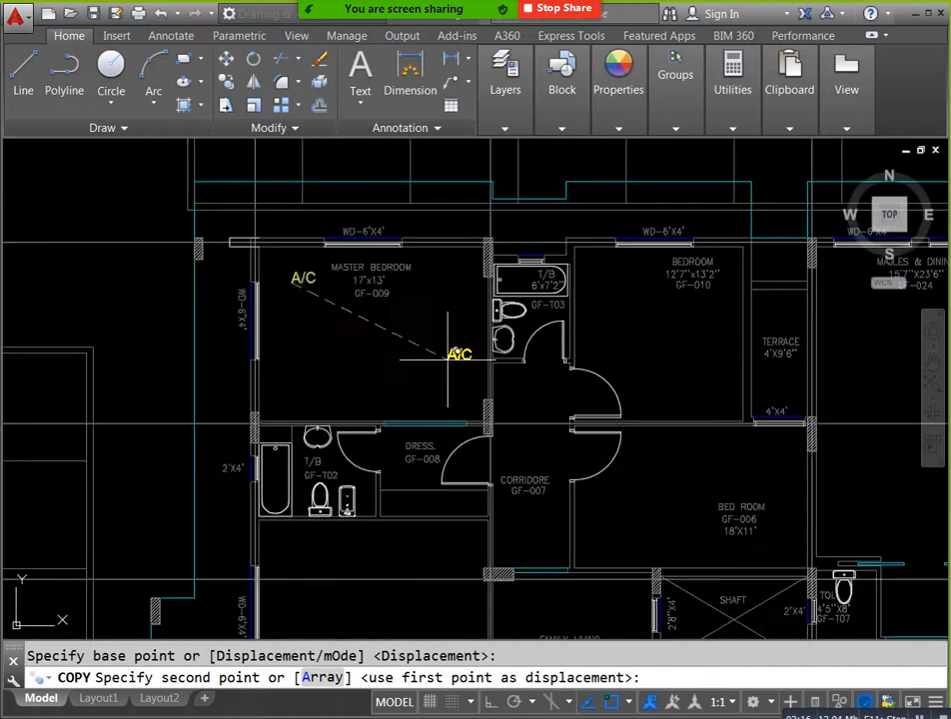
click(594, 281)
drag(530, 397, 523, 271)
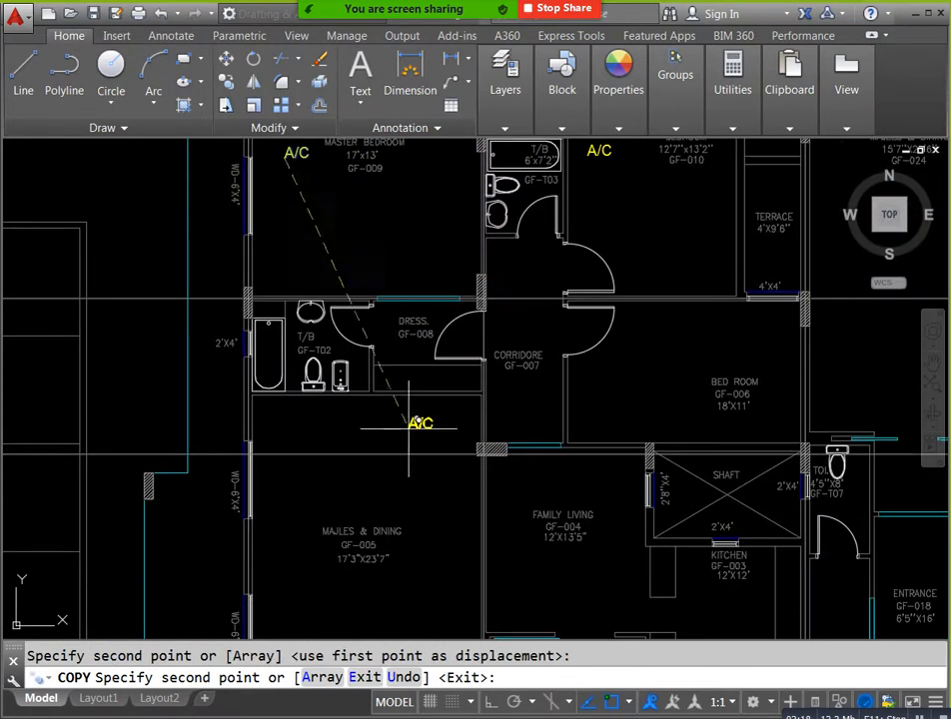
click(272, 431)
click(654, 415)
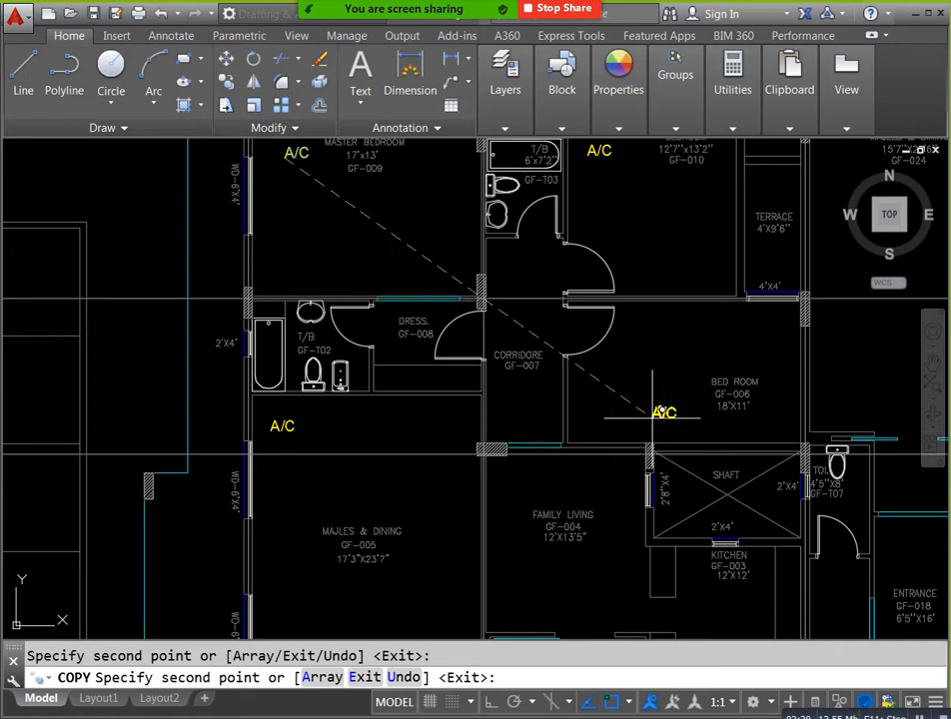
Step: Place further copies of the A/C label in family living GF-004 and kitchen GF-003
drag(574, 502, 547, 323)
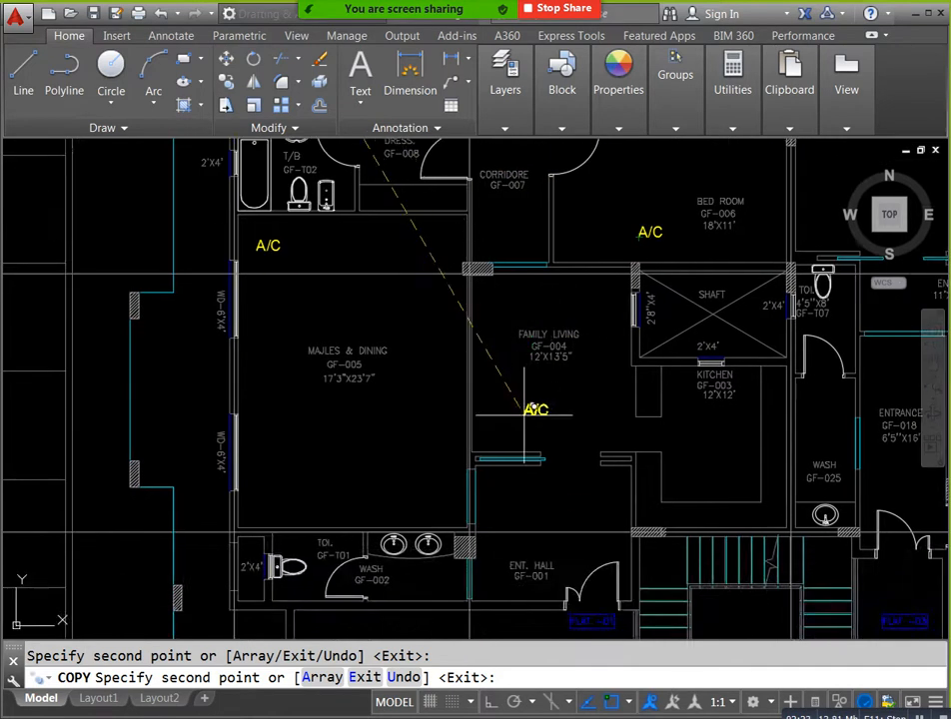
scroll(492, 303, up, 2)
click(477, 302)
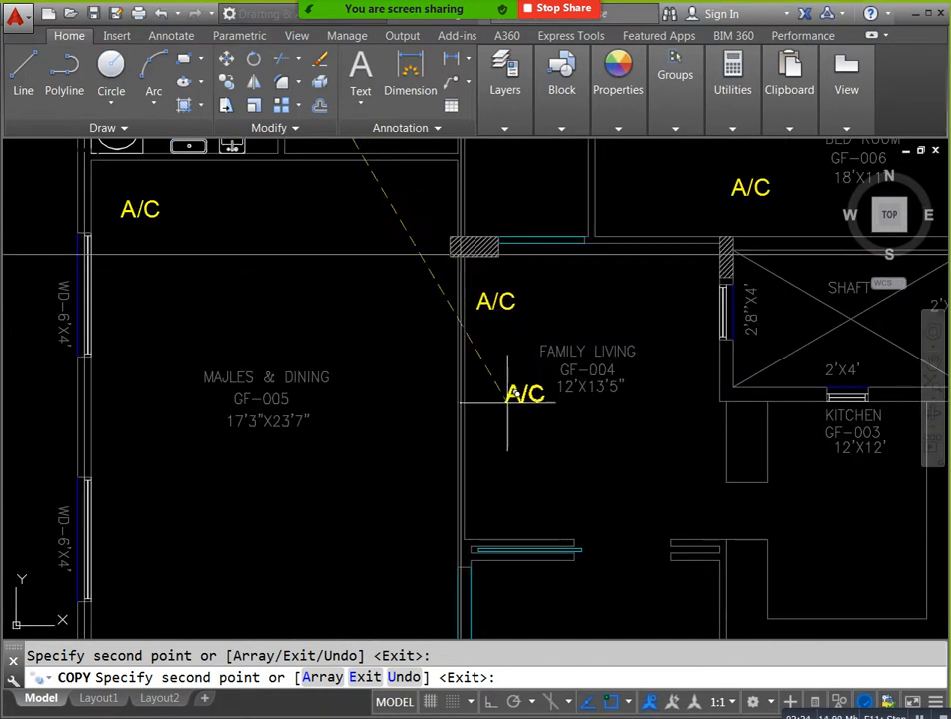
click(831, 568)
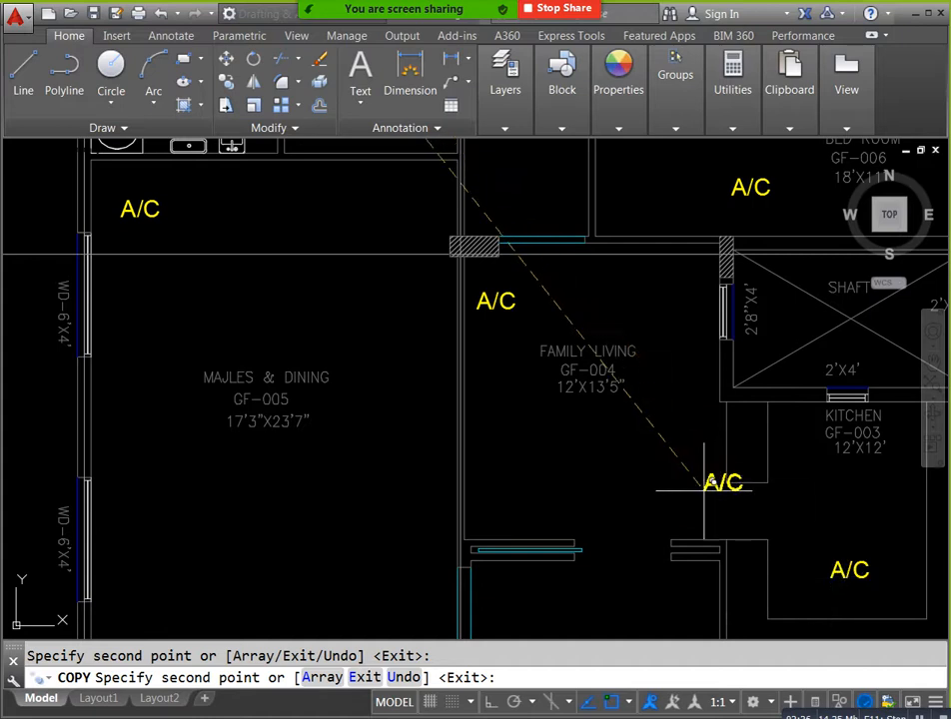
Step: Place copies of the A/C label in majles and dining GF-024, bedrooms GF-023 and GF-022, and family living GF-021
scroll(659, 489, down, 5)
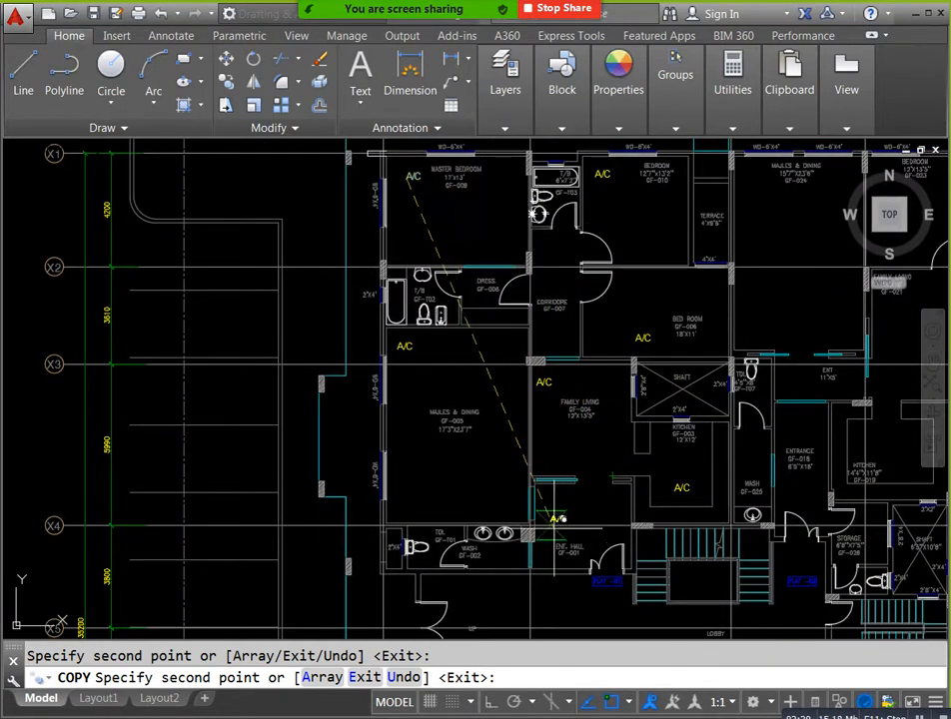
scroll(559, 489, up, 2)
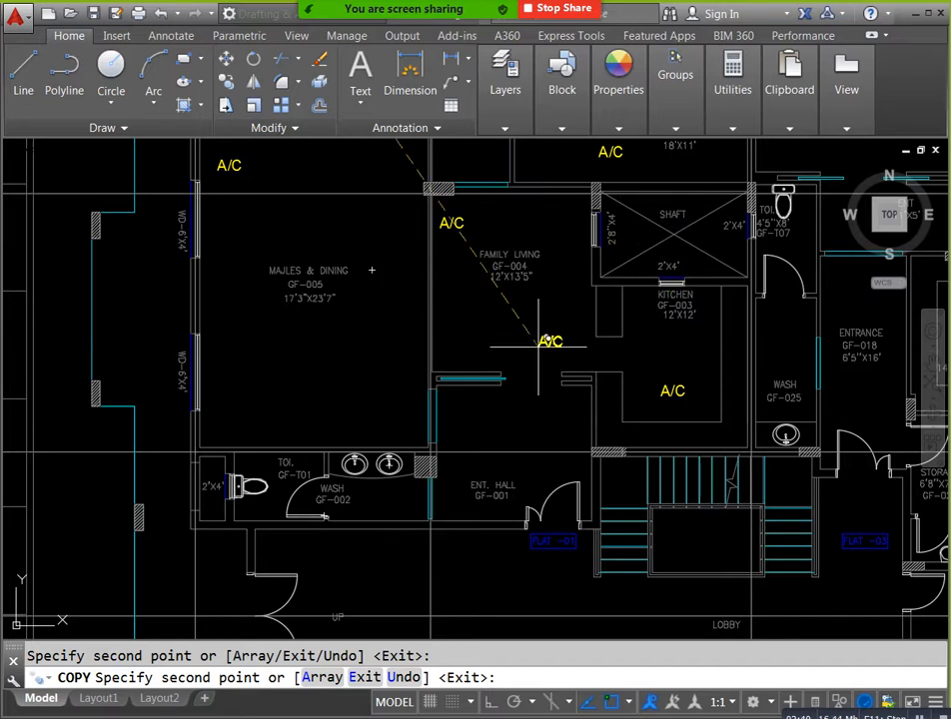
scroll(538, 346, down, 2)
mouse_move(693, 404)
mouse_down()
mouse_move(484, 404)
mouse_move(366, 419)
mouse_up()
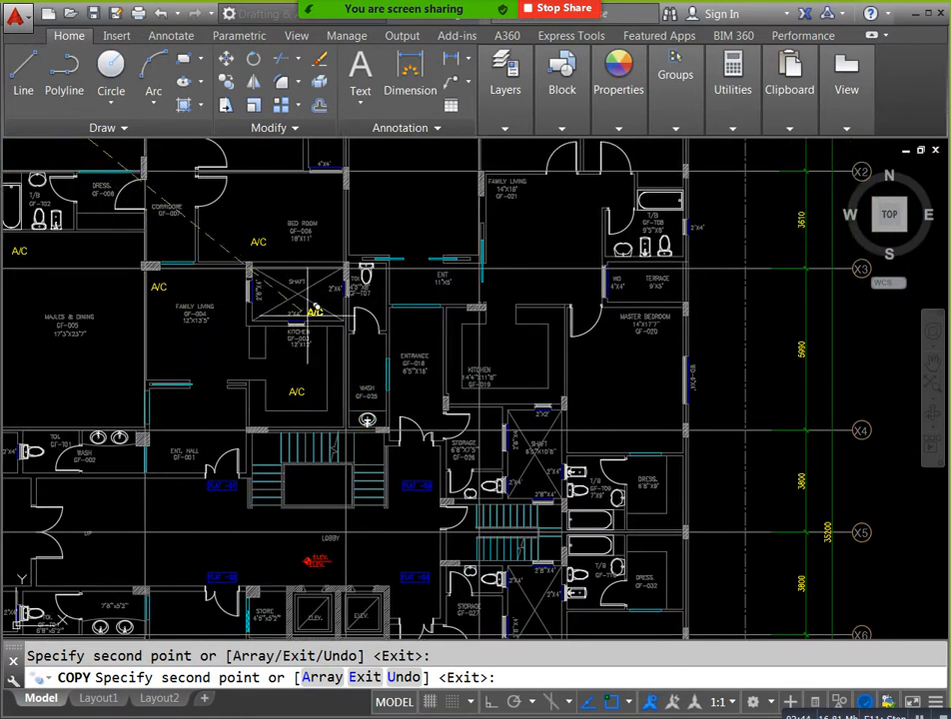
drag(364, 356, 323, 482)
scroll(382, 280, up, 2)
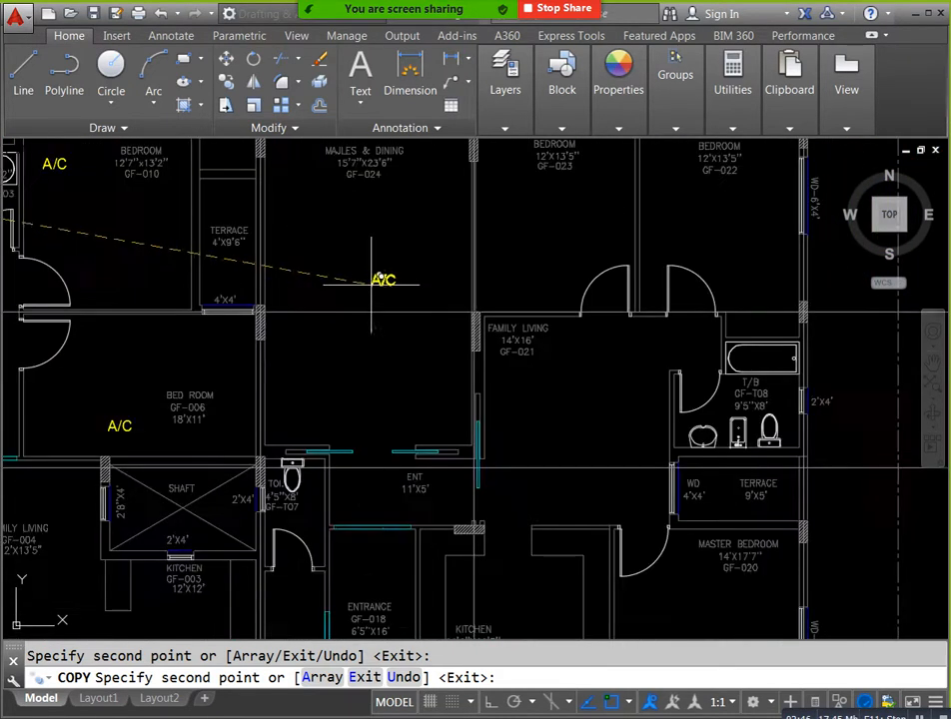
click(370, 306)
click(535, 247)
click(727, 233)
click(572, 440)
Step: Place copies of the A/C label in master bedroom GF-020 and kitchen GF-019
drag(661, 593, 609, 385)
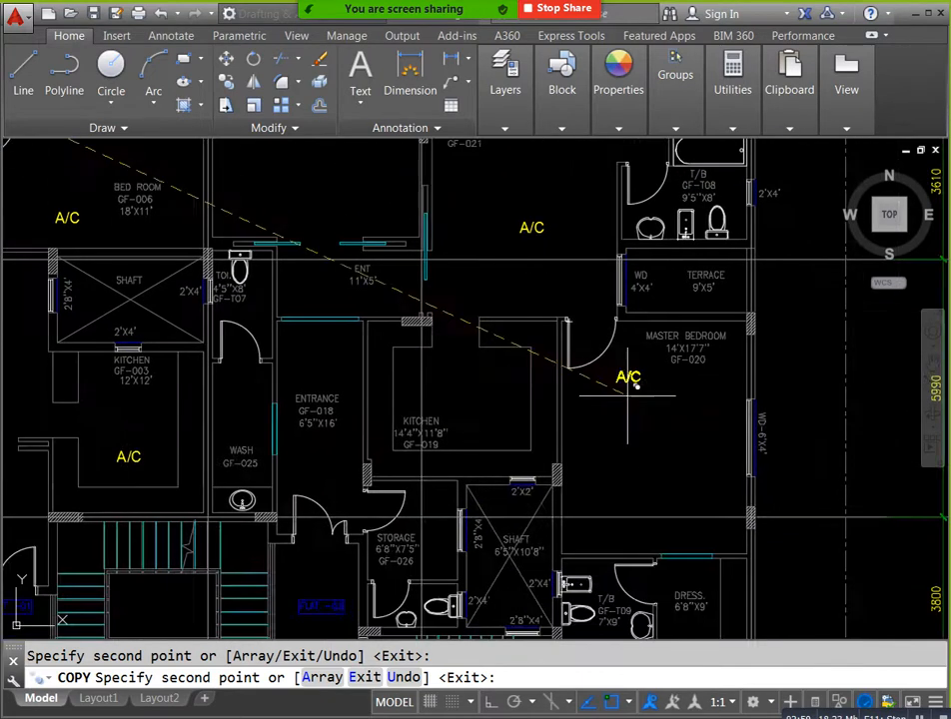
click(644, 420)
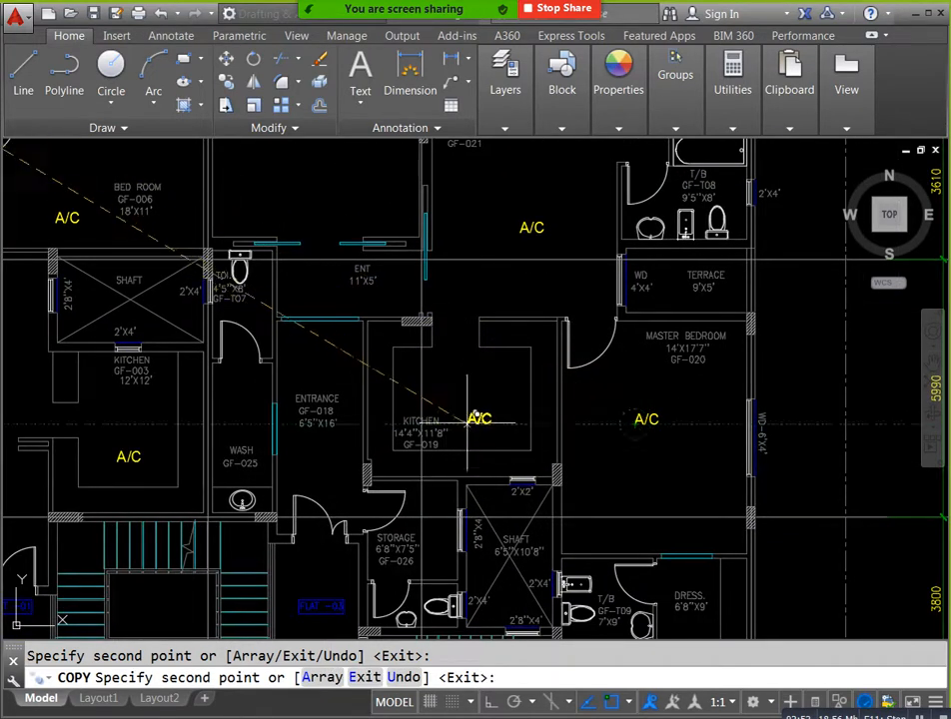
click(480, 439)
Step: Place copies of the A/C label in majles and dining GF-012, family living GF-013 and kitchen GF-014
drag(494, 399, 506, 373)
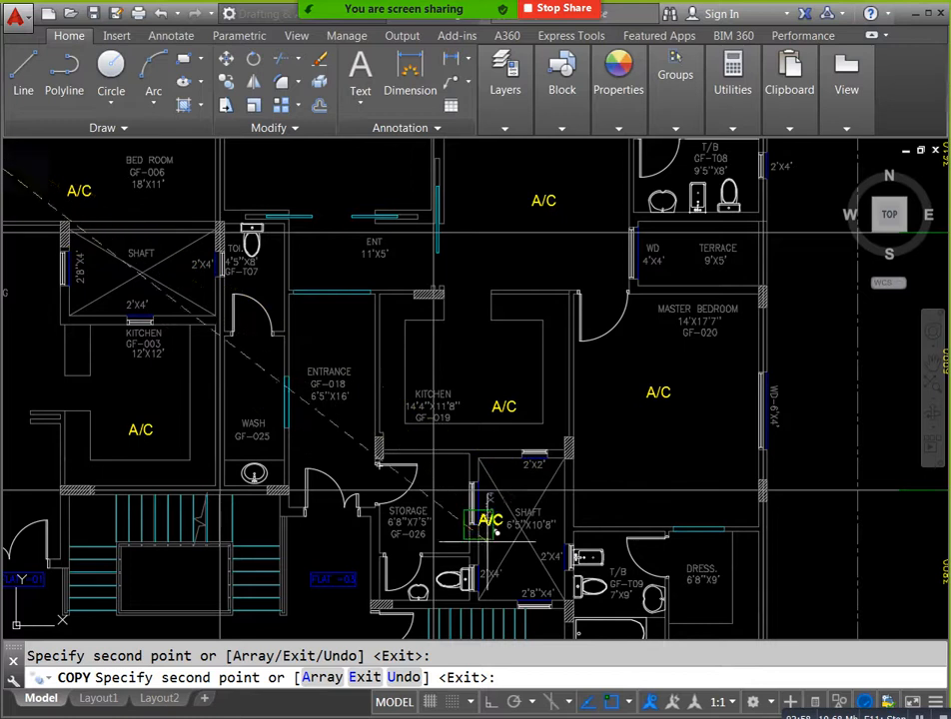
drag(478, 354, 477, 461)
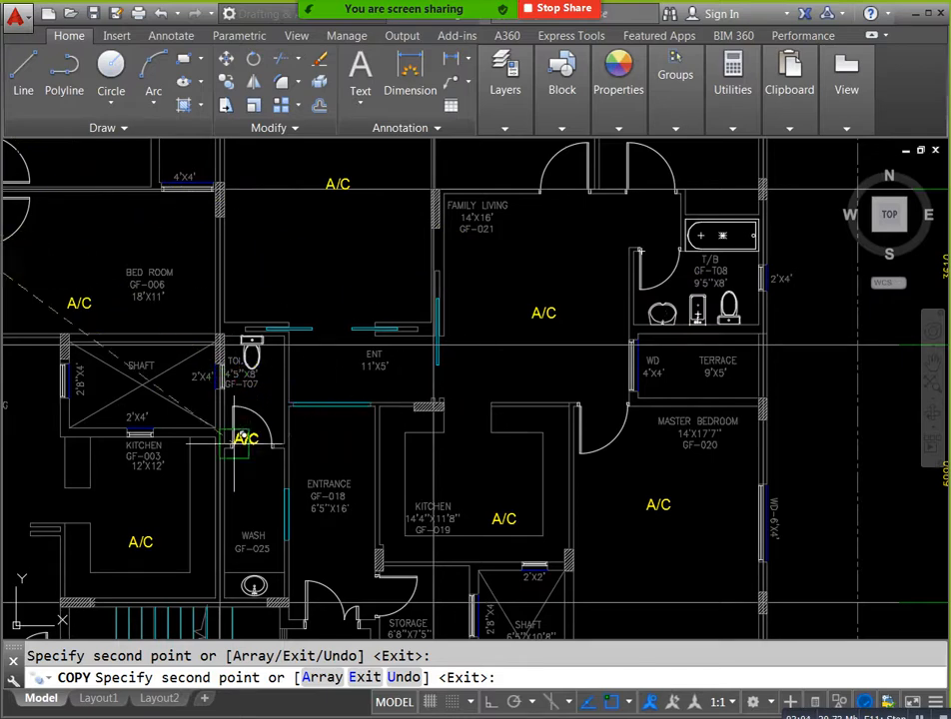
drag(523, 326, 528, 403)
scroll(537, 361, down, 2)
drag(481, 482, 526, 245)
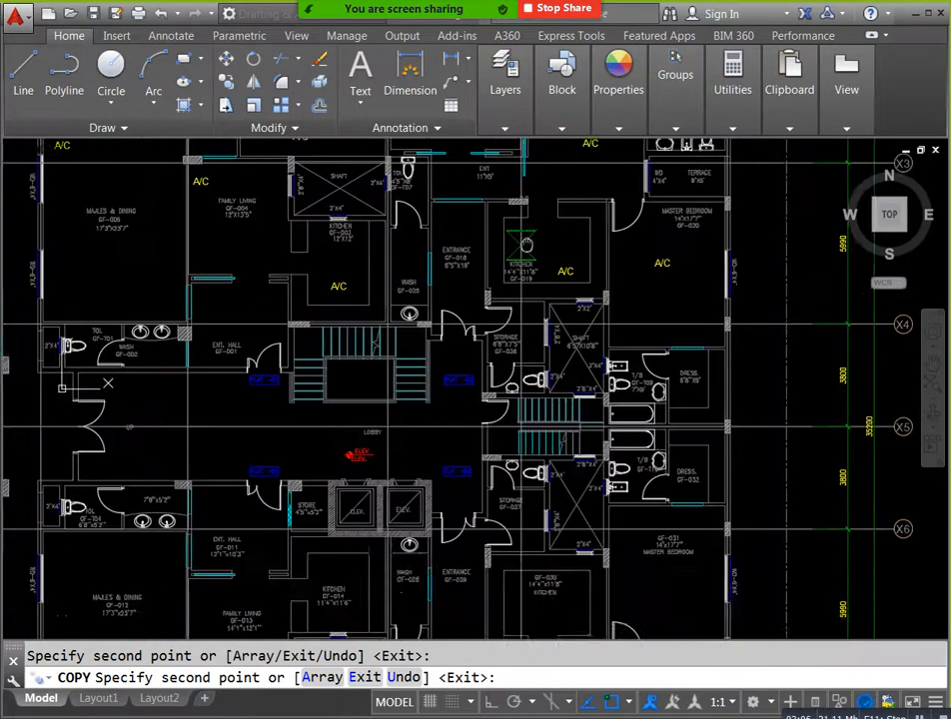
drag(410, 542, 554, 373)
scroll(552, 370, down, 2)
scroll(617, 429, up, 2)
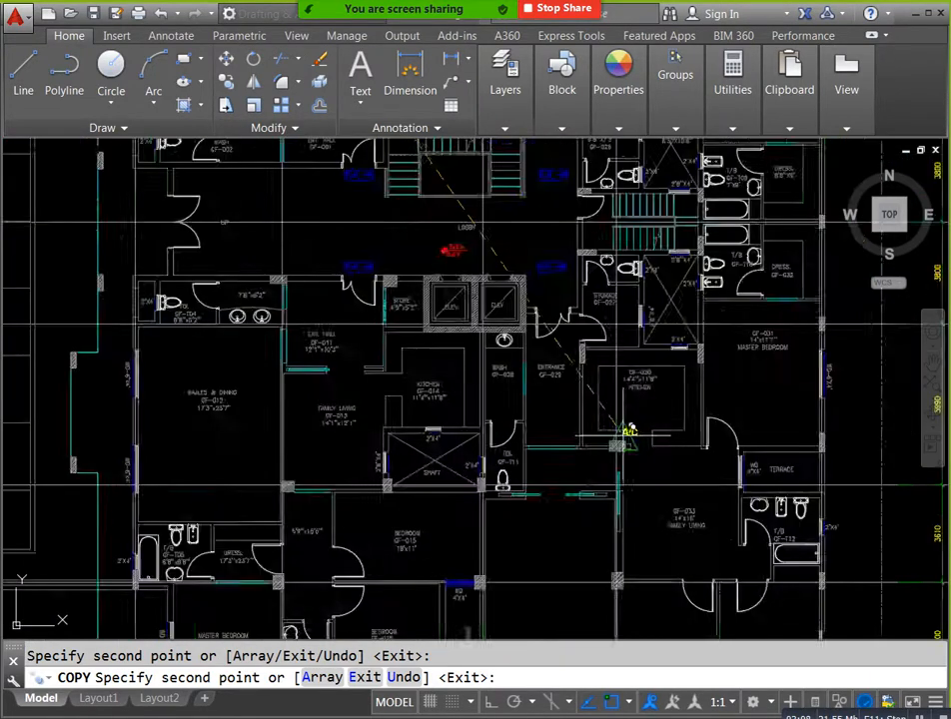
scroll(629, 431, up, 2)
drag(626, 466, 720, 450)
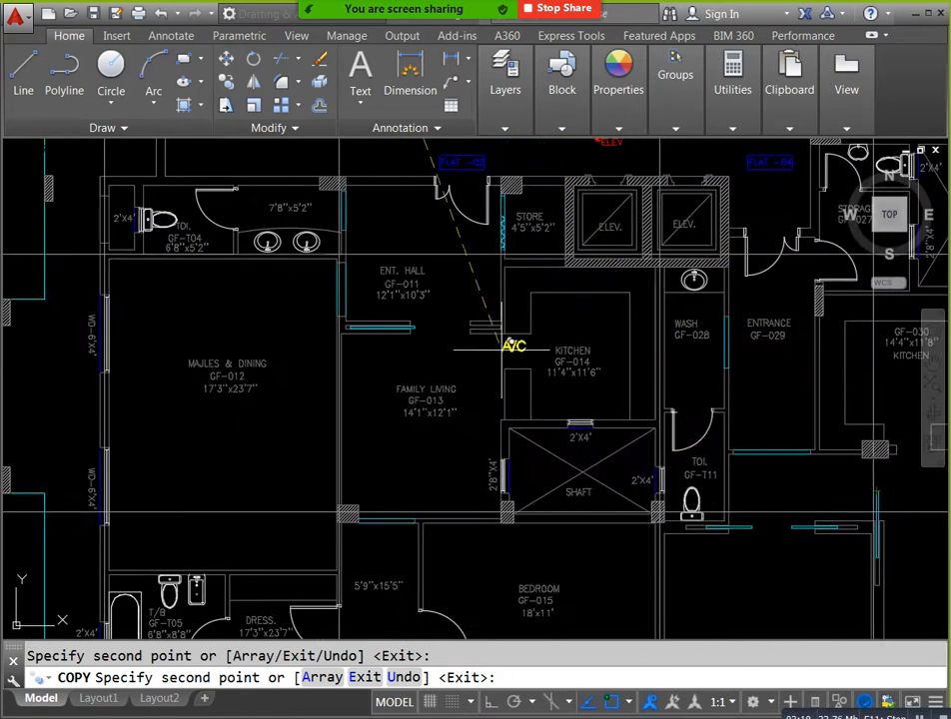
drag(502, 350, 506, 428)
drag(300, 449, 373, 336)
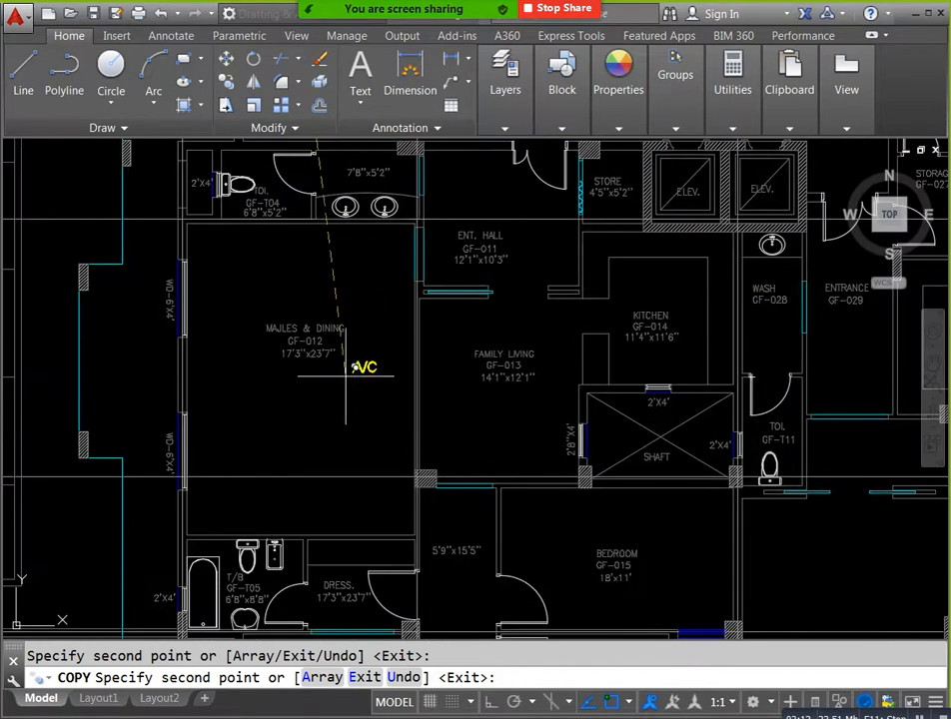
click(313, 377)
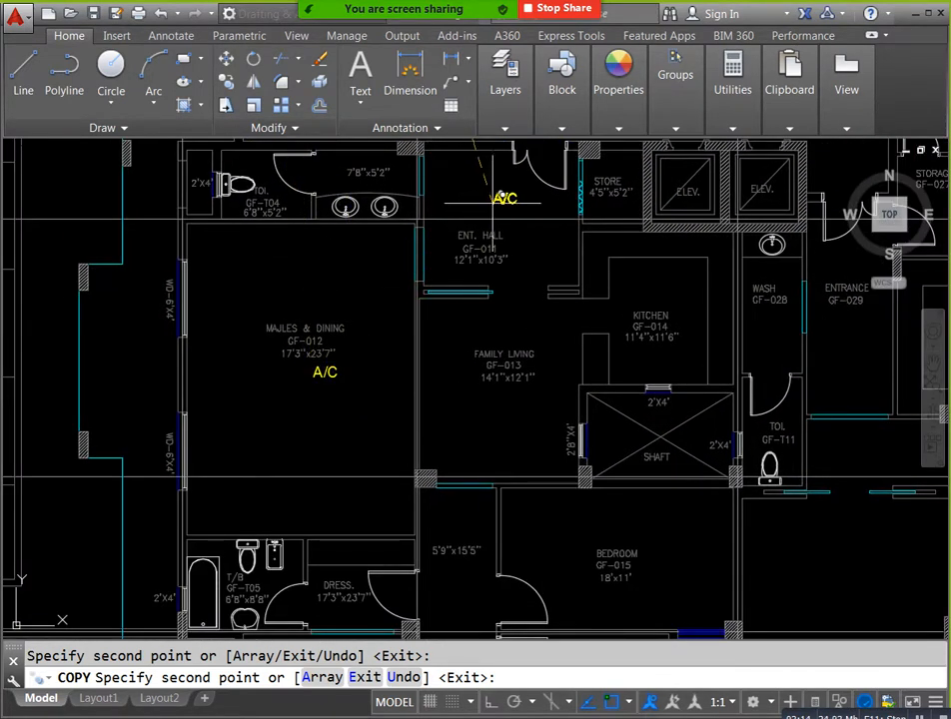
click(449, 392)
click(665, 298)
Step: Place copies of the A/C label in bedrooms GF-015 and GF-016 and in master bedroom GF-017
drag(643, 414, 630, 249)
click(628, 389)
click(538, 554)
click(365, 501)
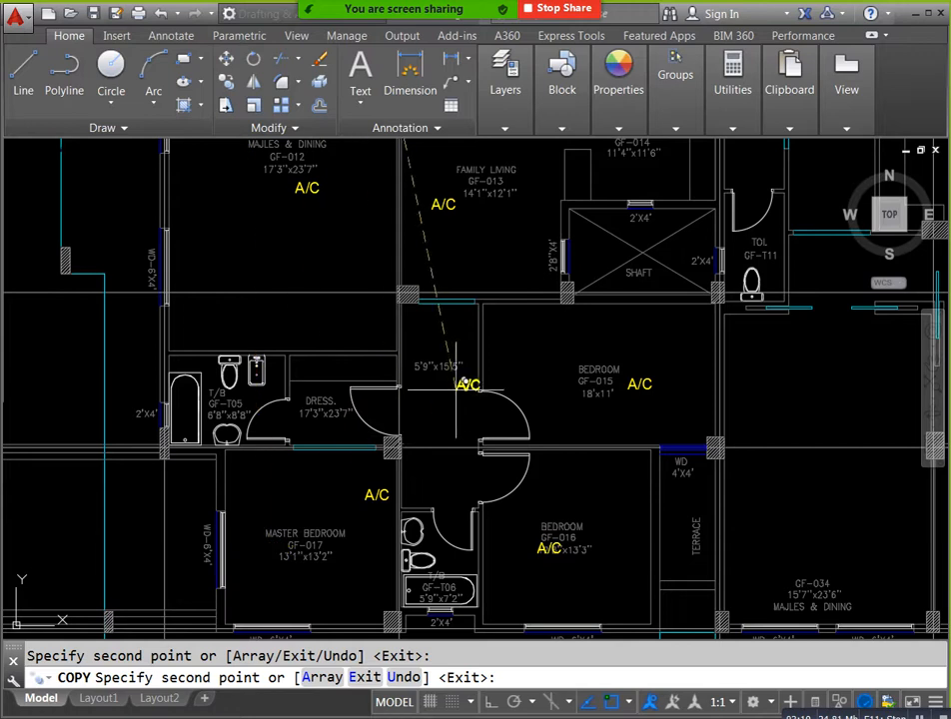
Step: Place copies of the A/C label in majles and dining GF-034, bed rooms GF-035 and GF-036, and family living GF-033
drag(457, 389, 340, 480)
drag(559, 496, 309, 392)
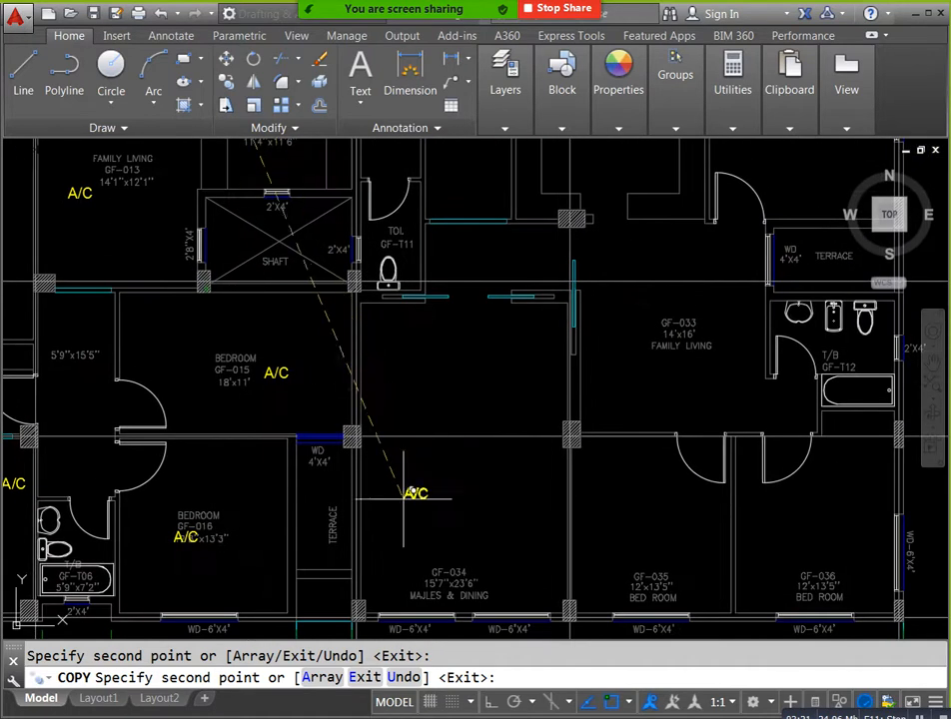
click(469, 495)
click(645, 514)
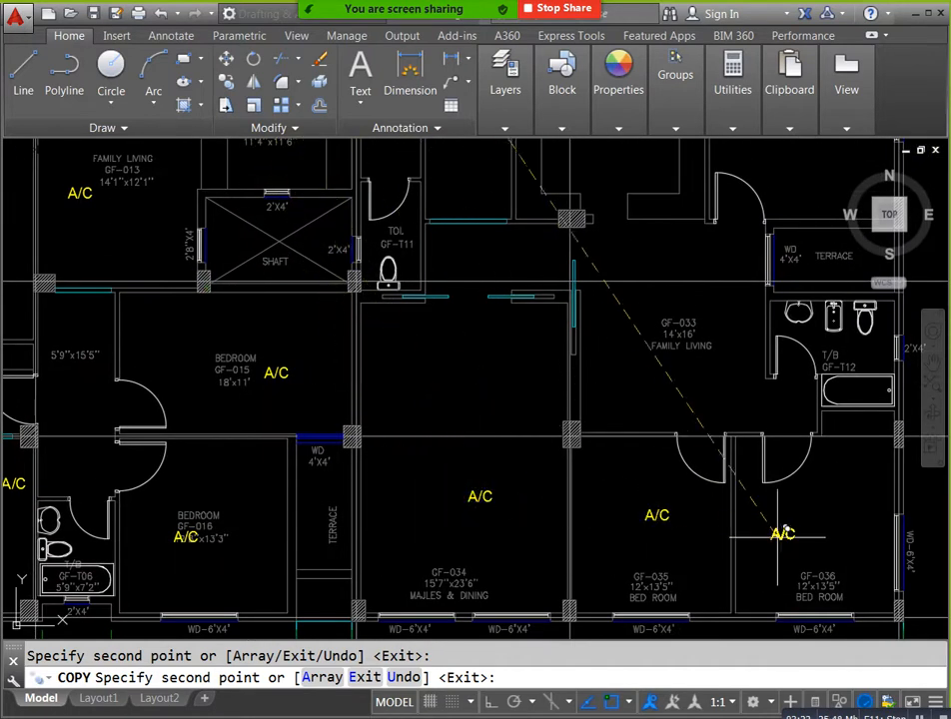
click(808, 523)
click(644, 327)
Step: Place copies of the A/C label in master bedroom GF-031 and kitchen GF-030, and end the copying
scroll(644, 327, down, 3)
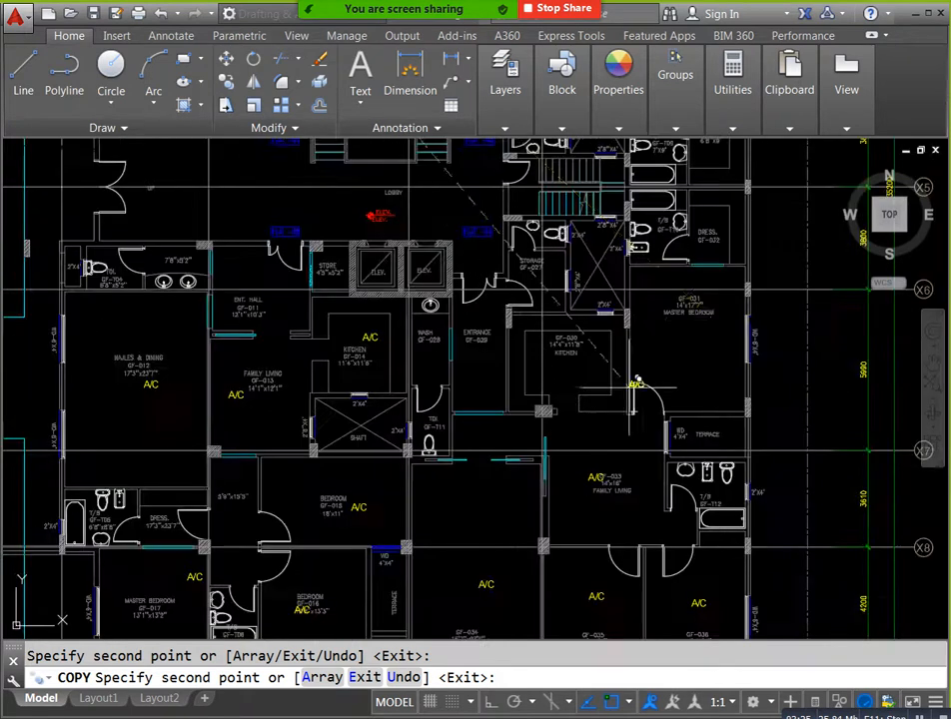
scroll(702, 372, up, 3)
click(702, 369)
click(525, 370)
key(Escape)
Step: Review the labelled rooms across the ground floor plan, looking closely at the bedrooms, majles, family living and kitchen of Flat 01
scroll(579, 363, down, 3)
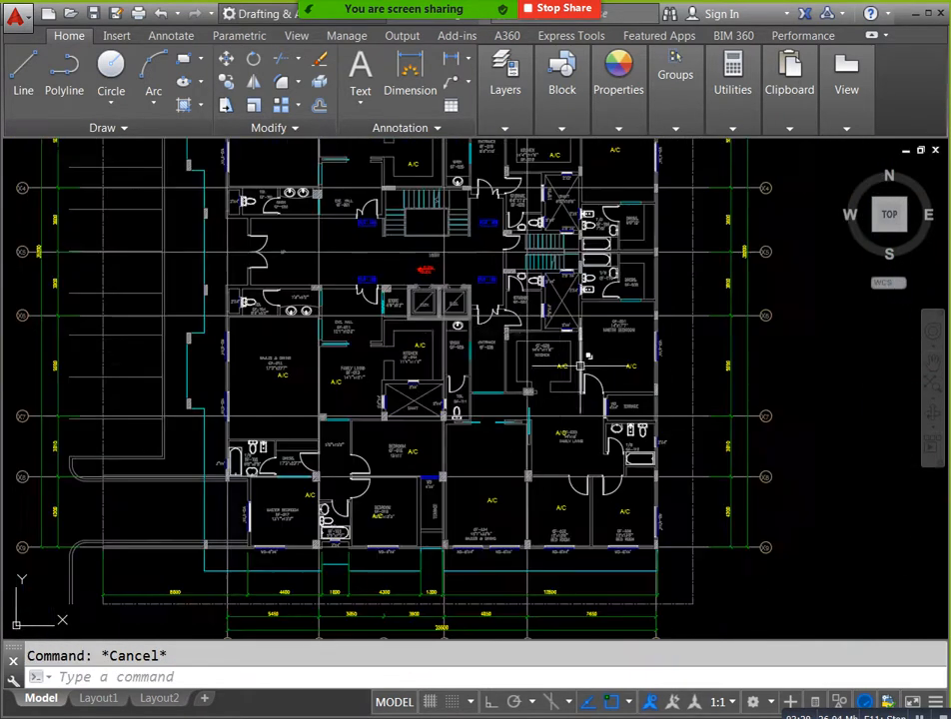
drag(474, 337, 499, 389)
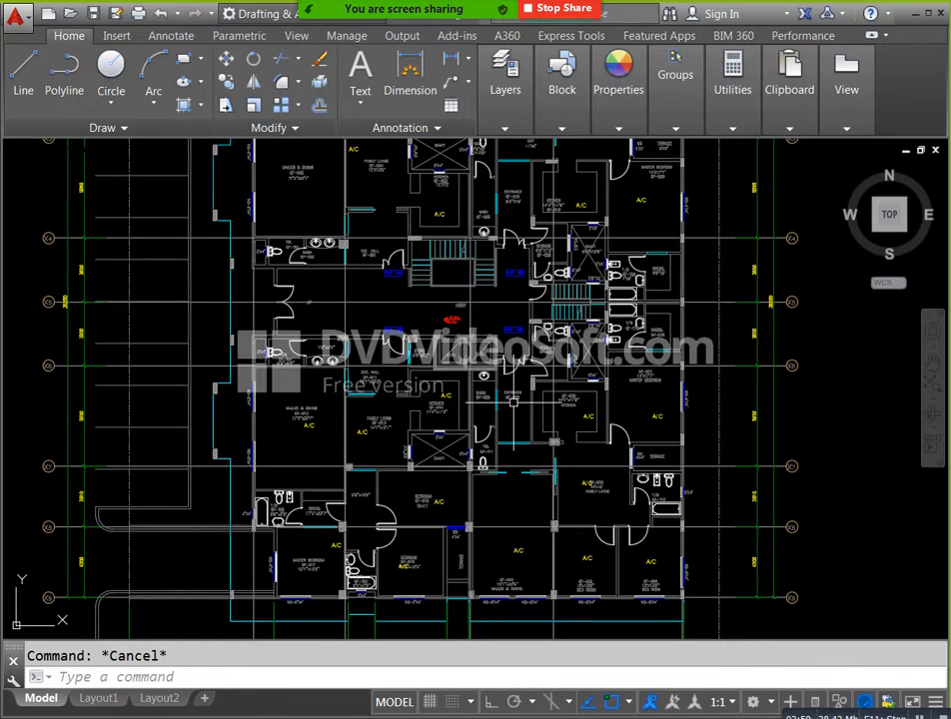
drag(380, 309, 421, 589)
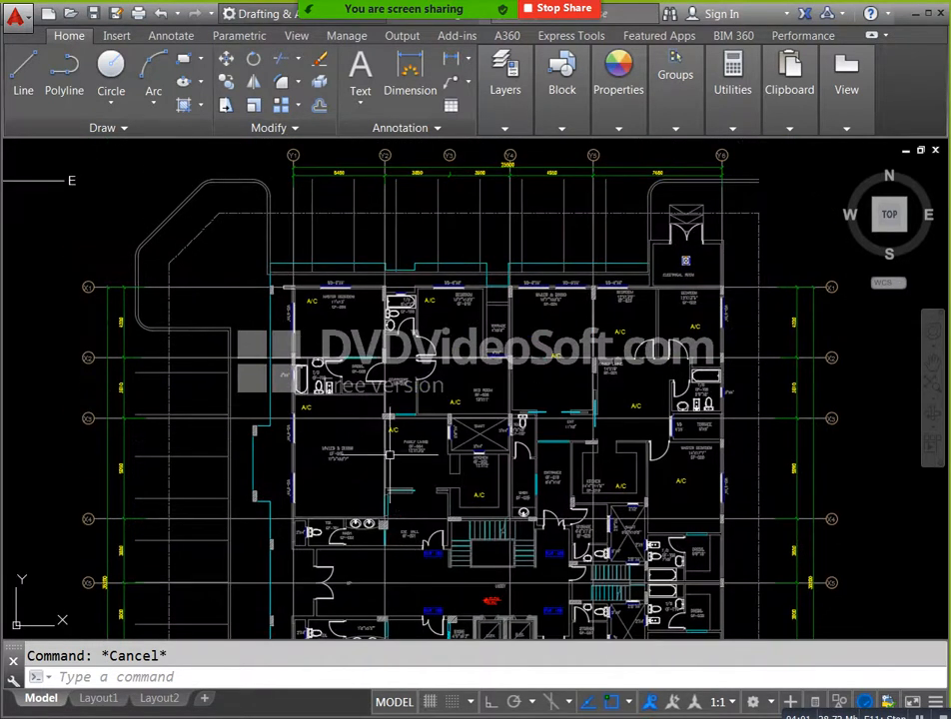
scroll(278, 289, up, 4)
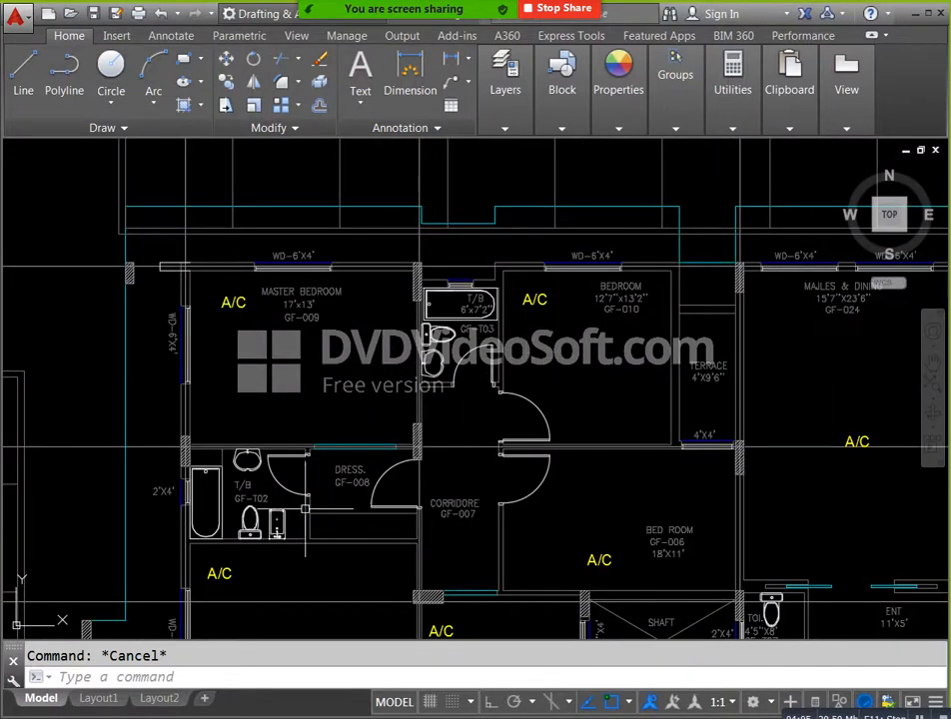
scroll(556, 512, up, 2)
drag(555, 512, 558, 418)
drag(462, 593, 470, 327)
scroll(582, 463, down, 2)
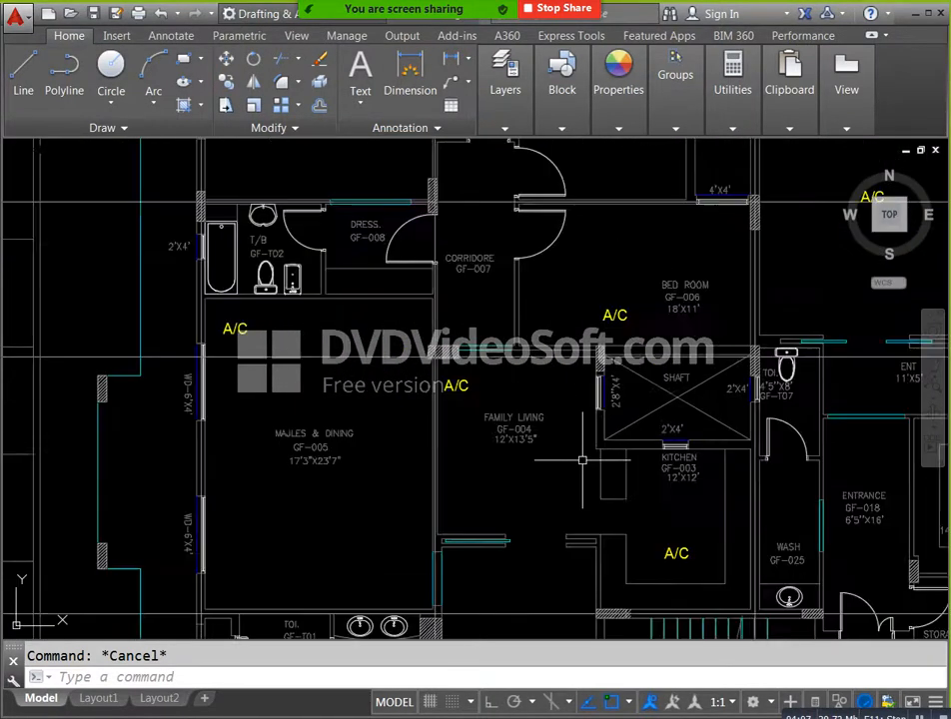
drag(528, 457, 510, 506)
scroll(510, 506, down, 2)
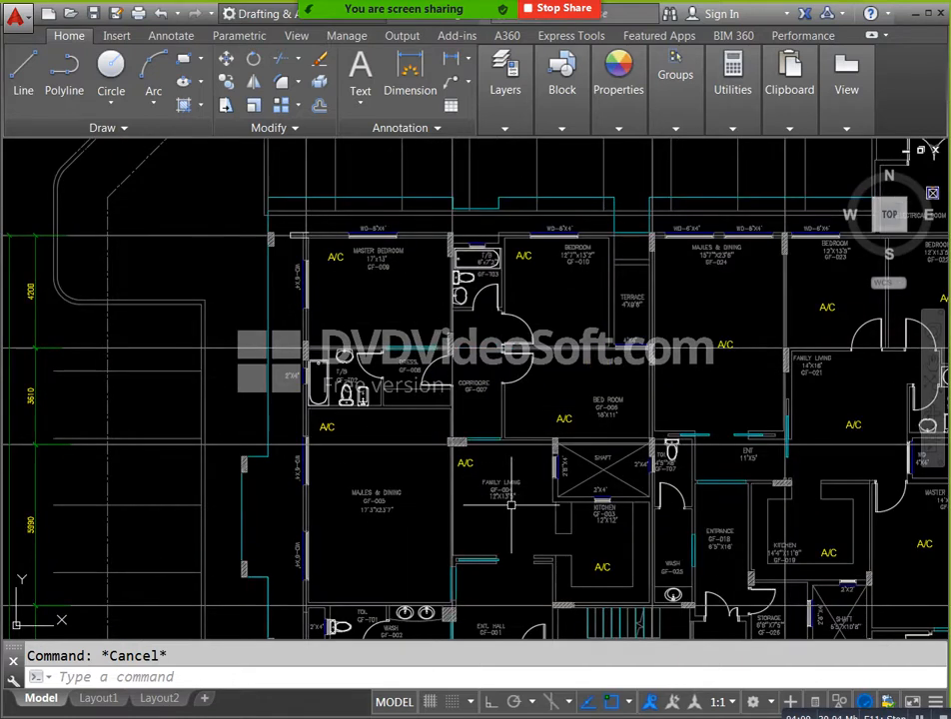
drag(520, 554, 512, 501)
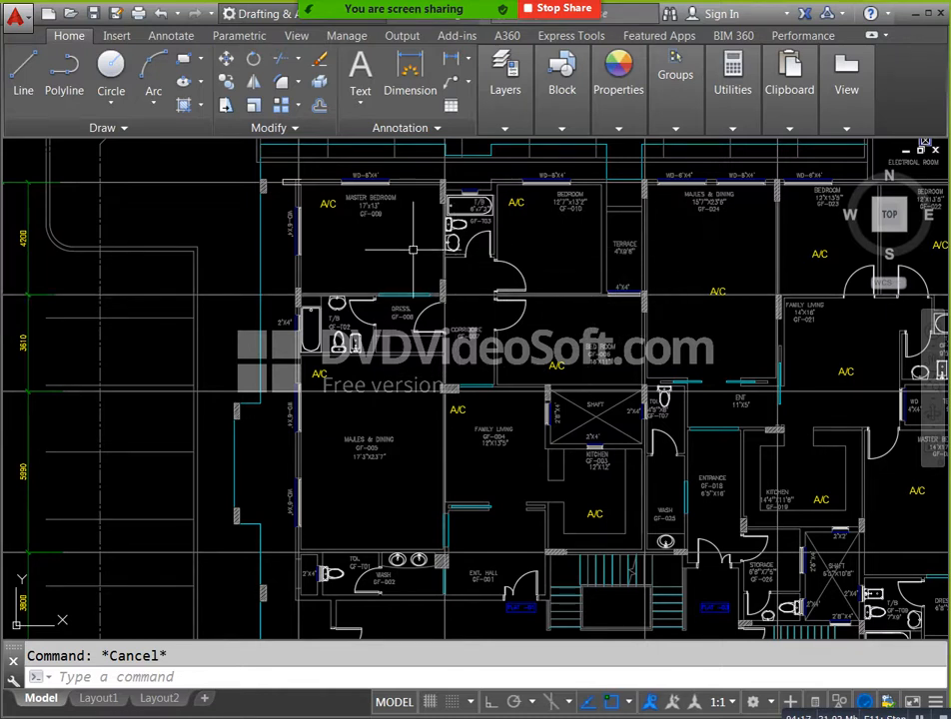
mouse_move(544, 453)
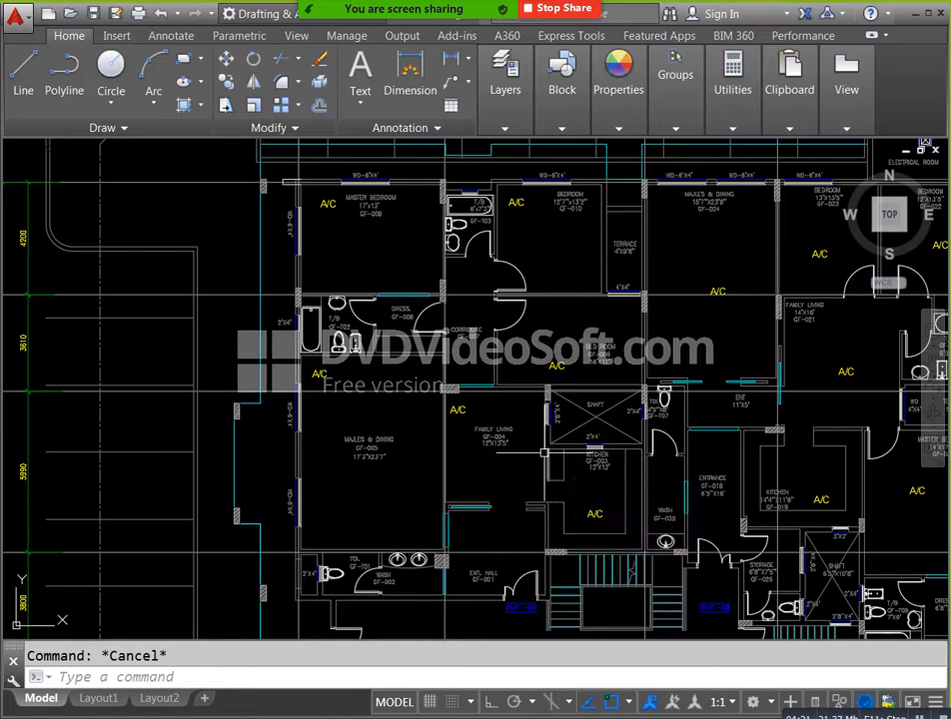
mouse_move(488, 443)
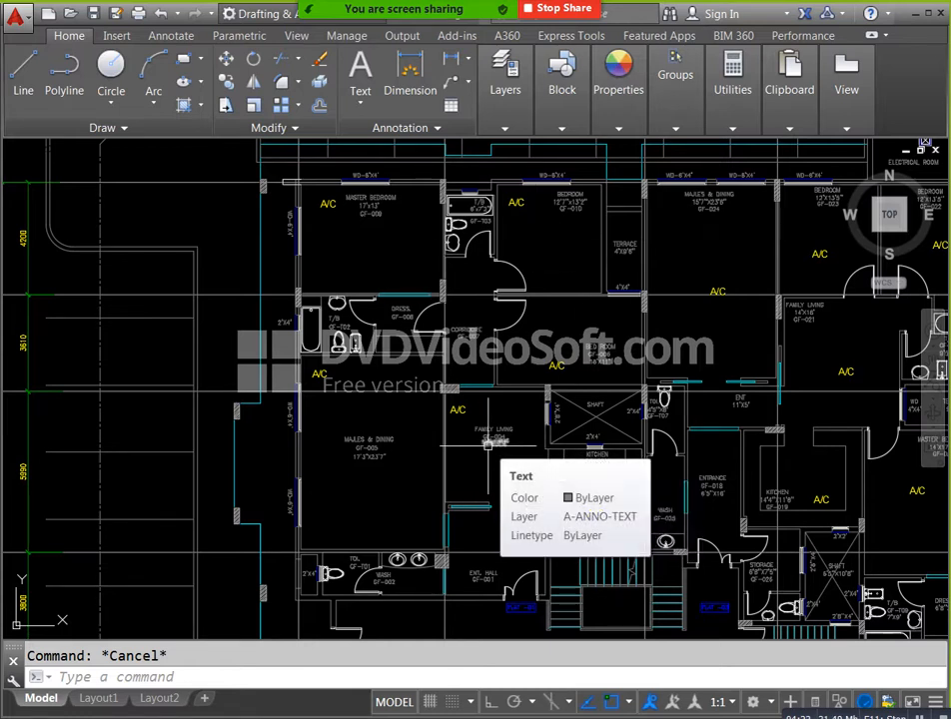
Step: Copy the A/C label of the northwest master bedroom into the empty area outside the plan, east of the compass symbol
drag(379, 242, 403, 347)
click(349, 310)
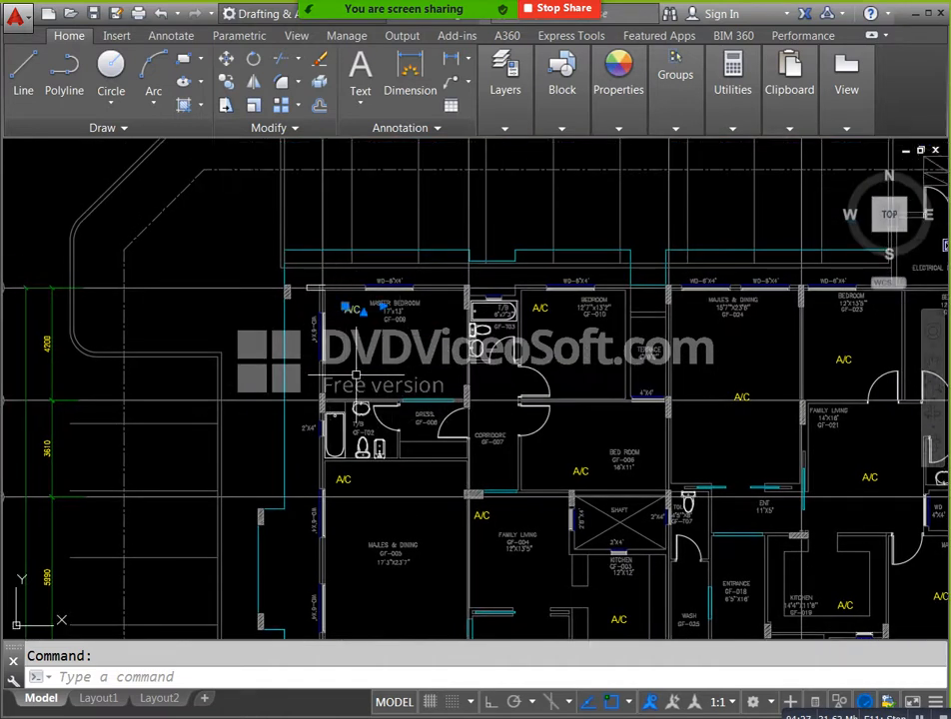
text(co)
key(Return)
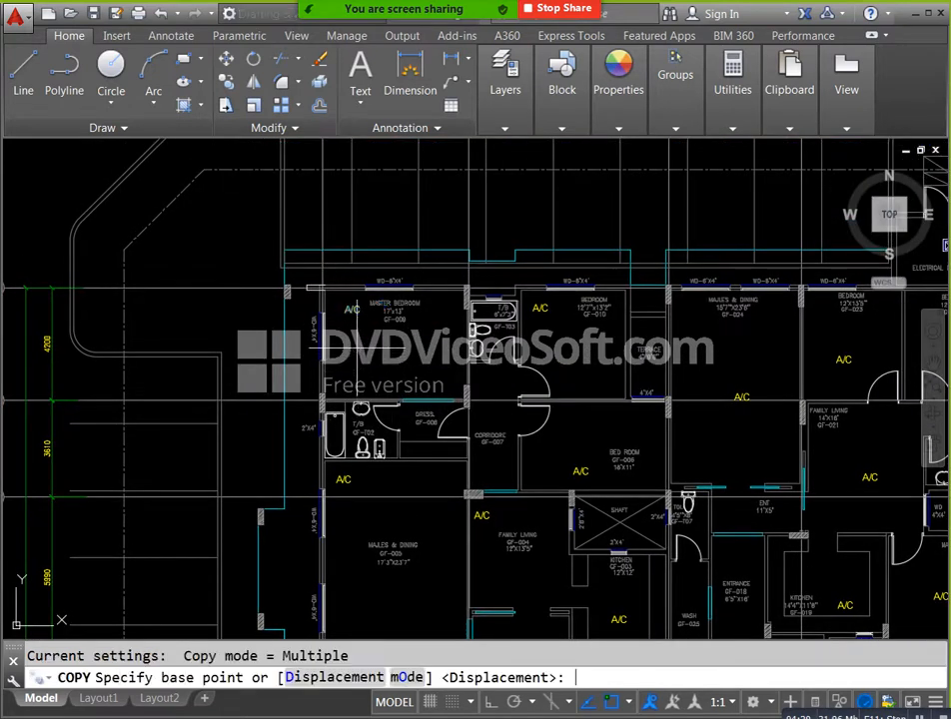
click(344, 307)
drag(283, 407, 485, 515)
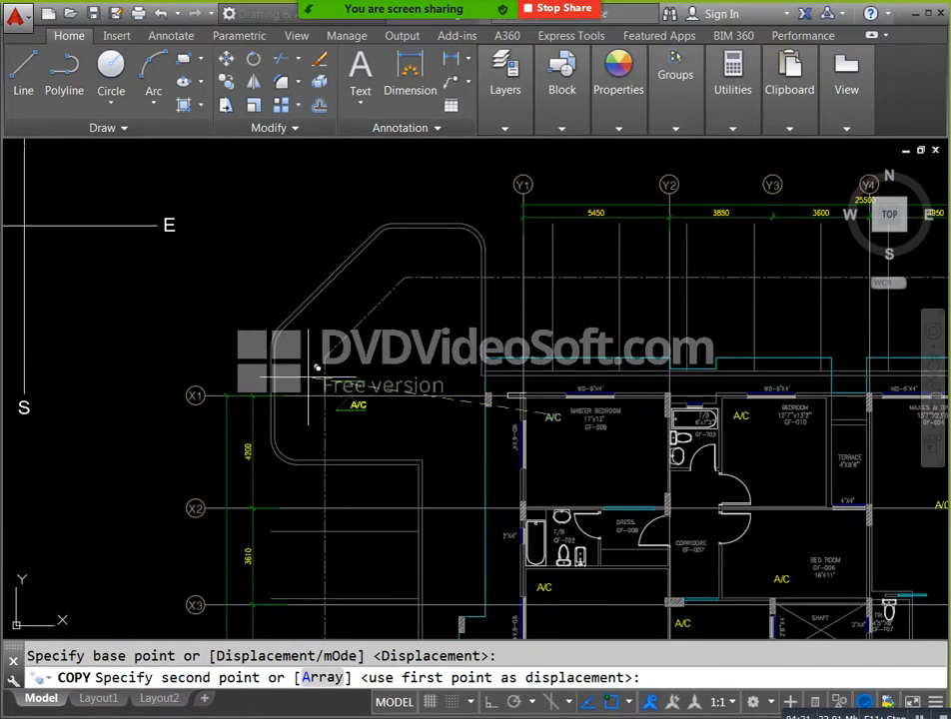
drag(252, 248, 257, 436)
click(275, 289)
key(Escape)
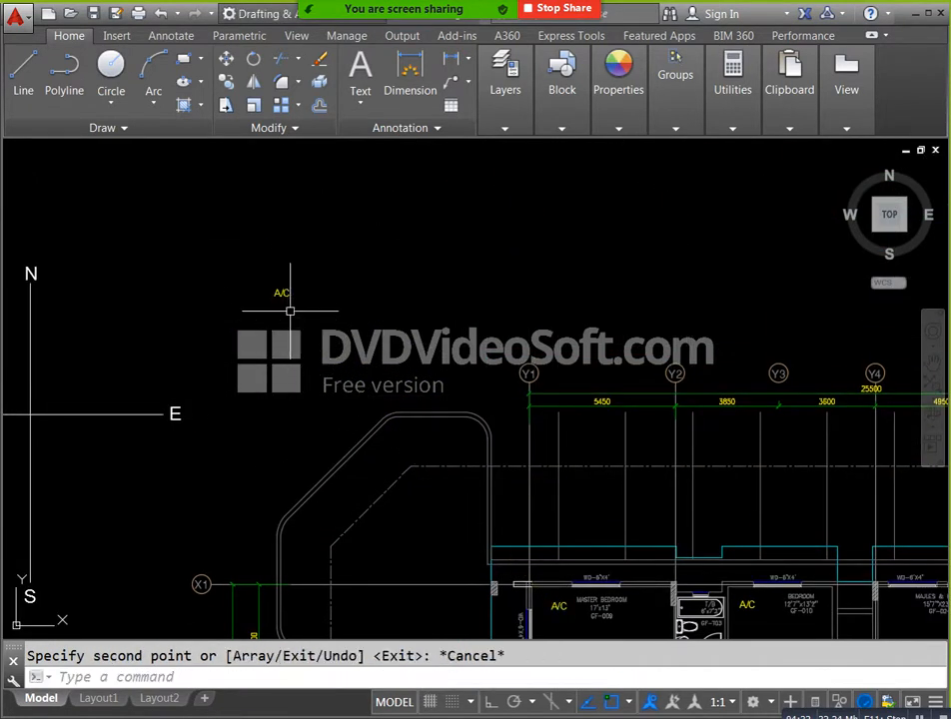
Step: Widen the text frame of the copied A/C label near the compass and replace its text with "Wall-Sun exposing"
click(287, 293)
double_click(287, 292)
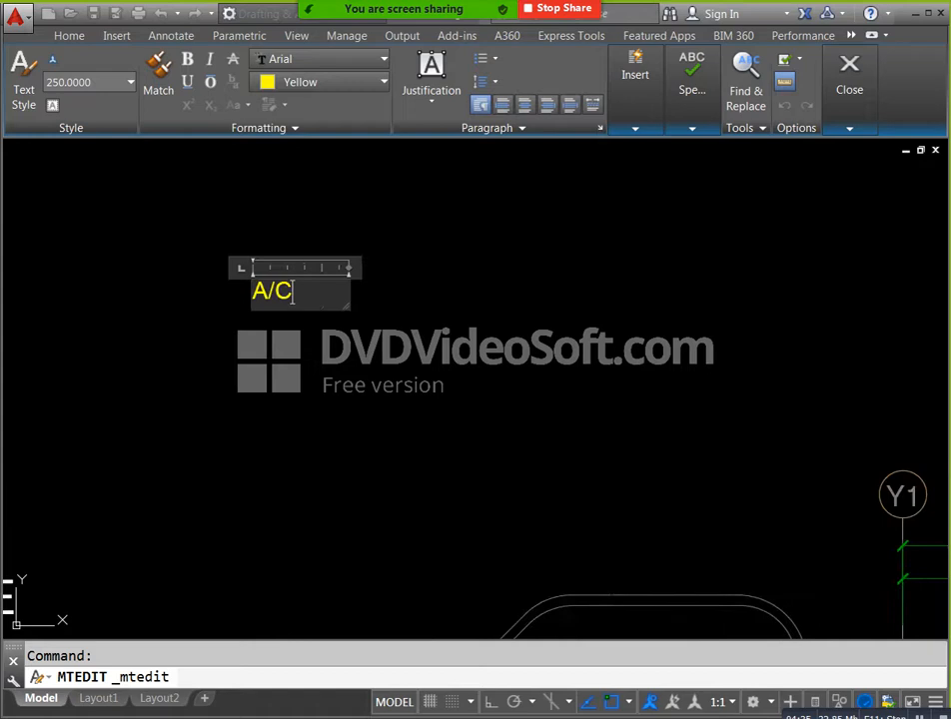
drag(348, 268, 496, 268)
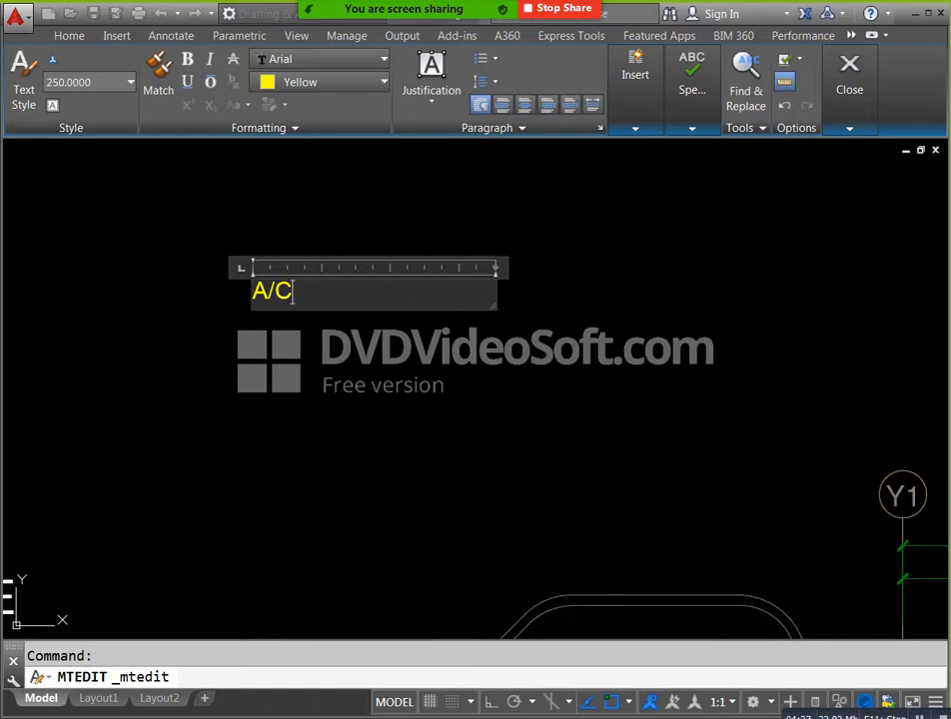
key(BackSpace)
text(W)
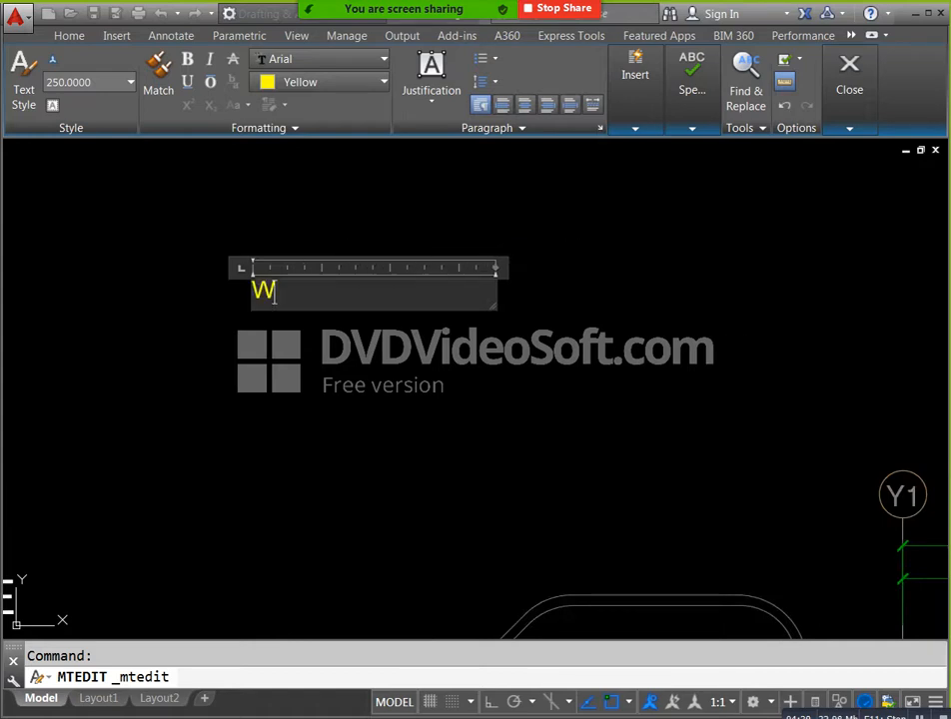
text(all)
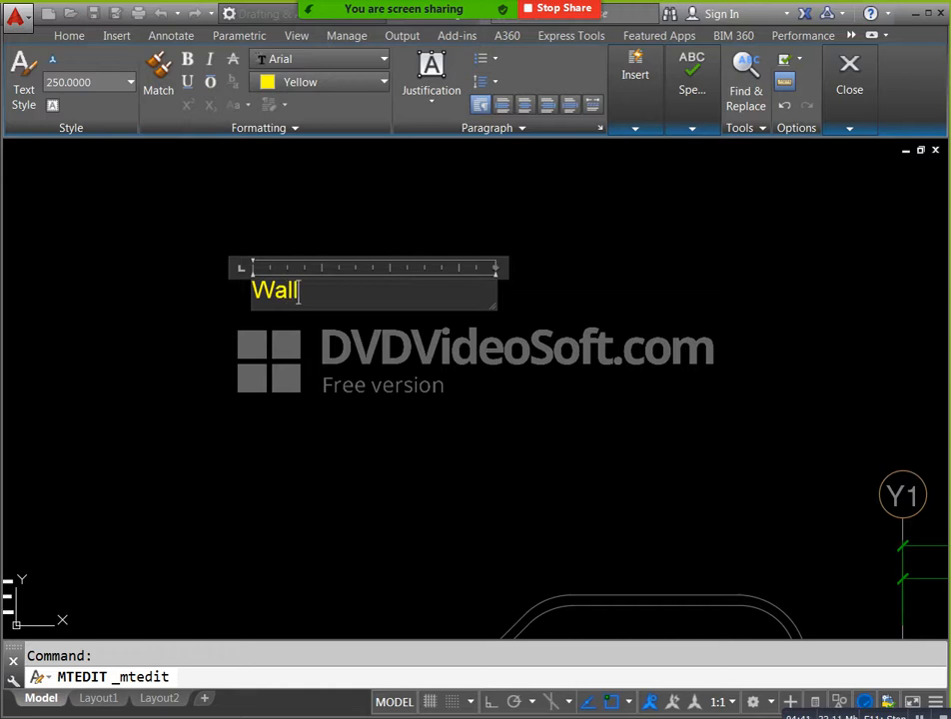
text(-Sun)
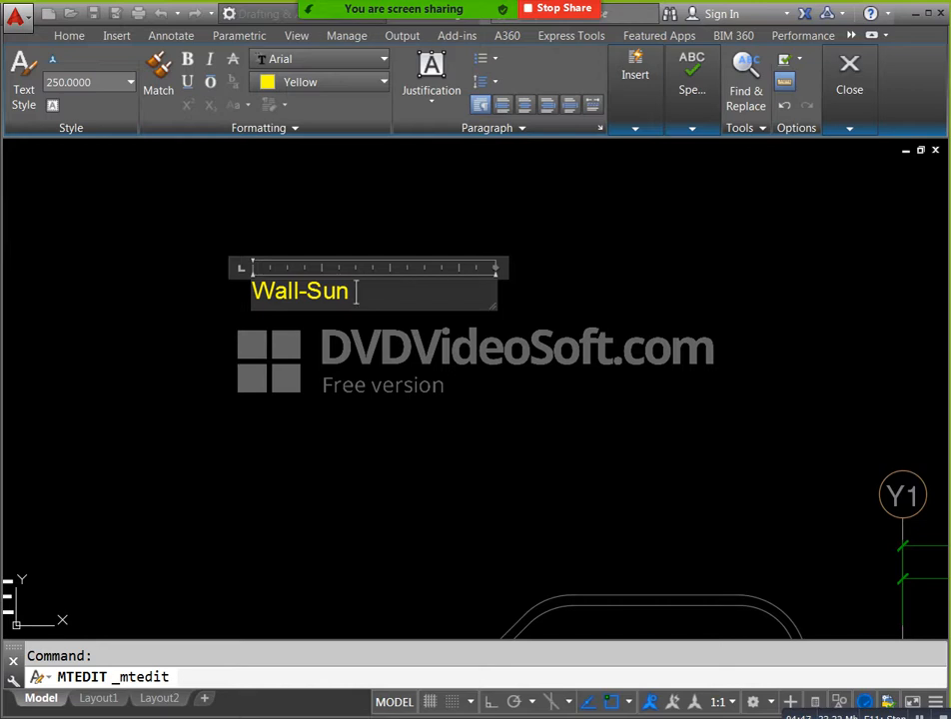
text(exposing)
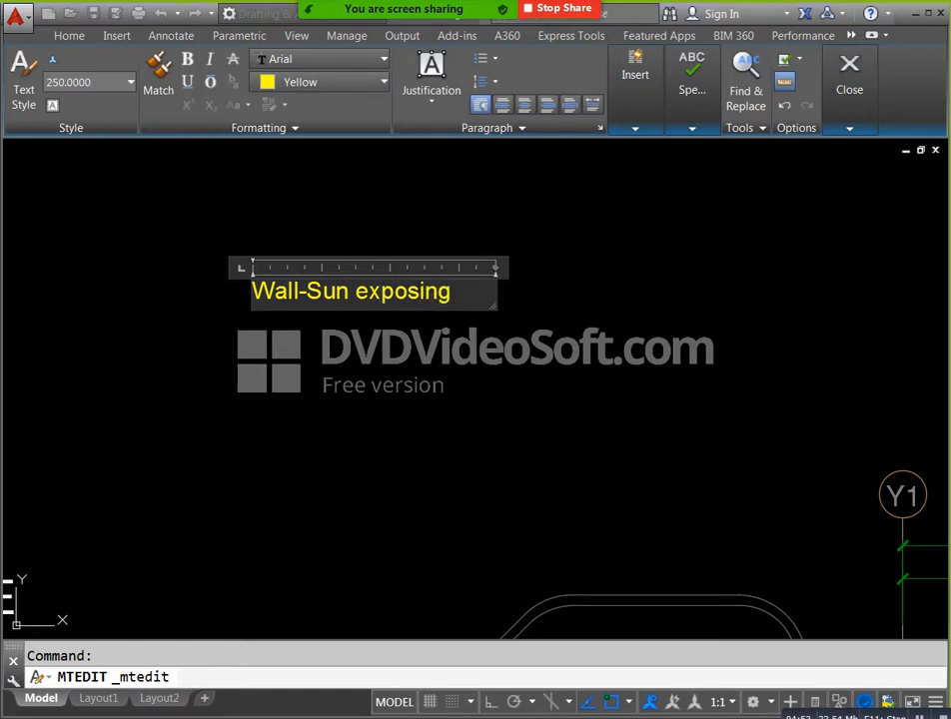
key(Return)
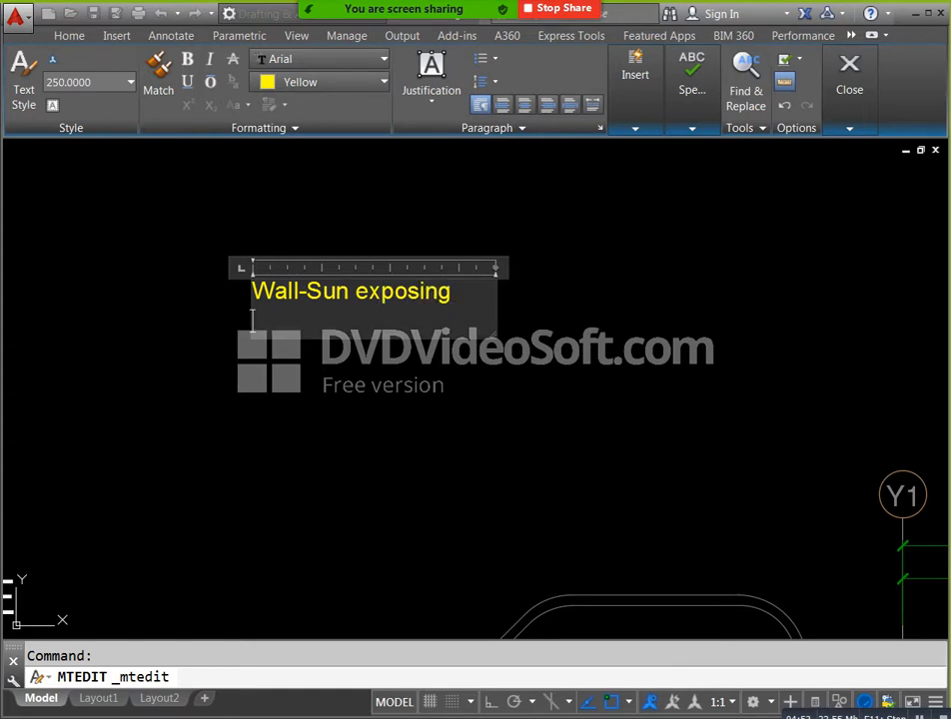
Step: Add a second line to the note reading "Partition- A/C-Non A/C"
text(Partition)
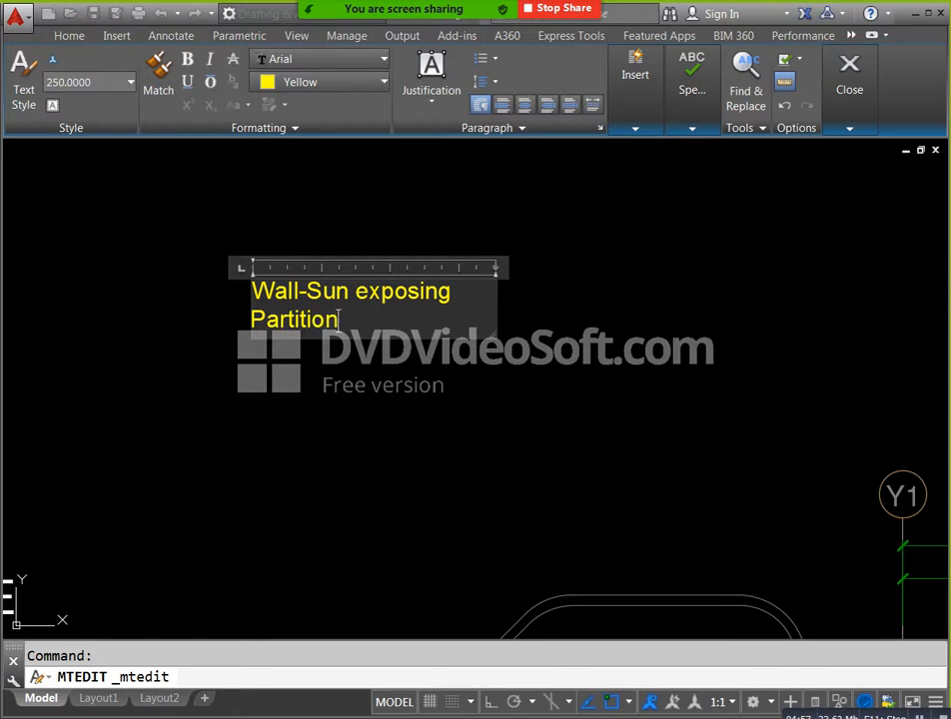
text(-)
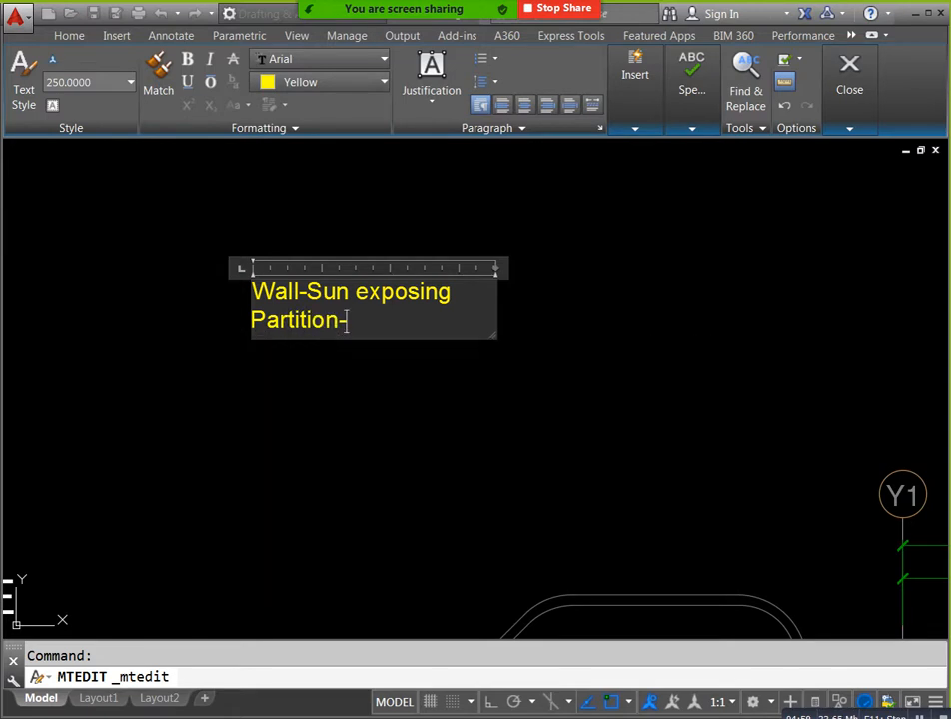
text( A/C-)
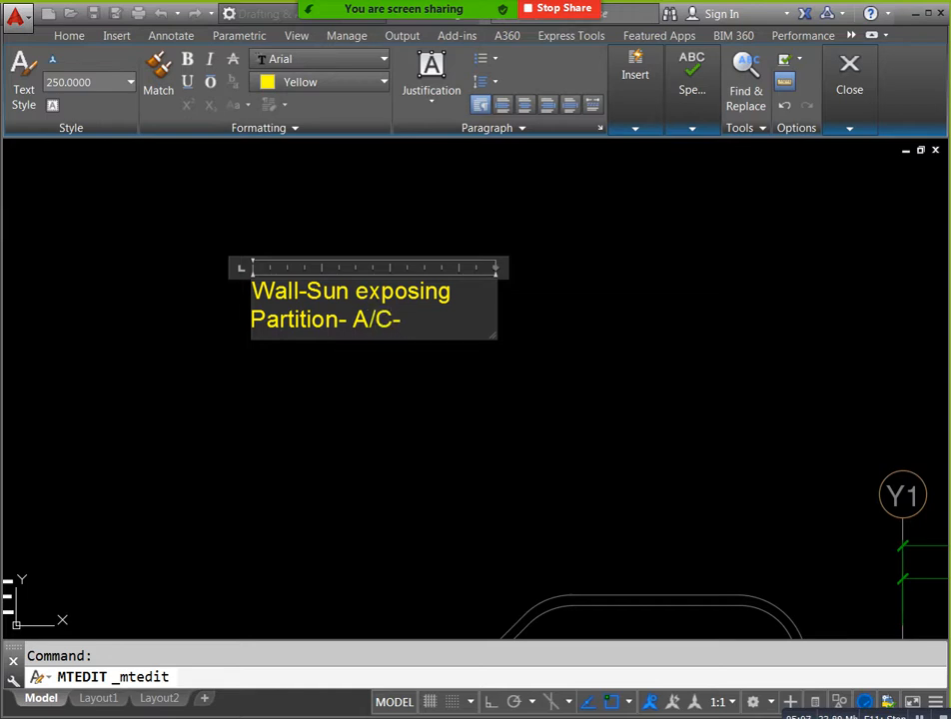
text(Non A/C)
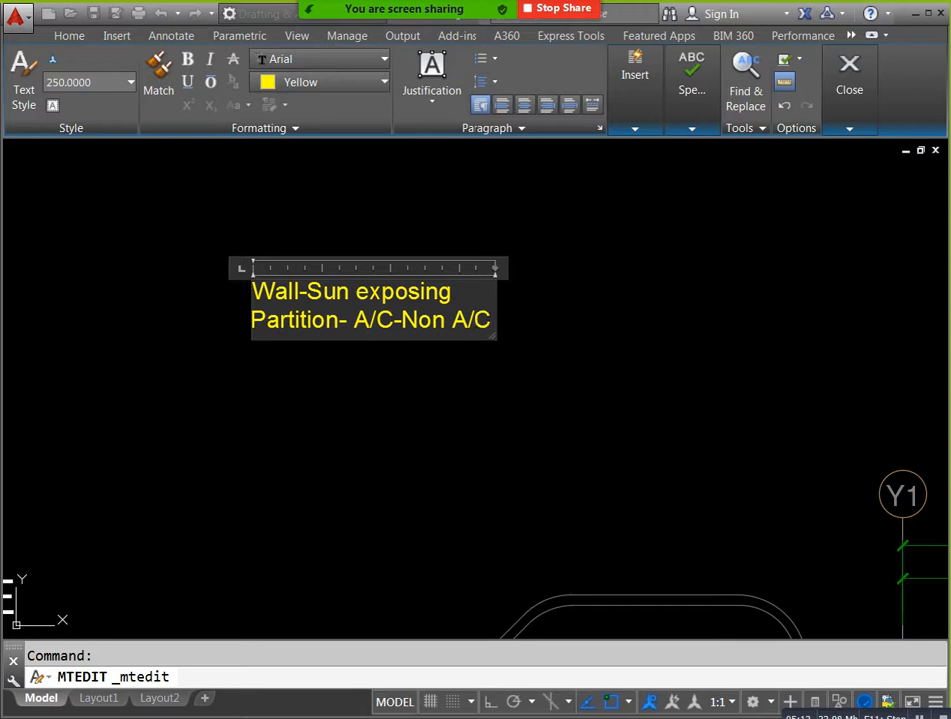
Step: Add a third line reading "Neglisible- A/C-A/C" and finish editing the note
key(Return)
text(B)
key(BackSpace)
text(Neglisible)
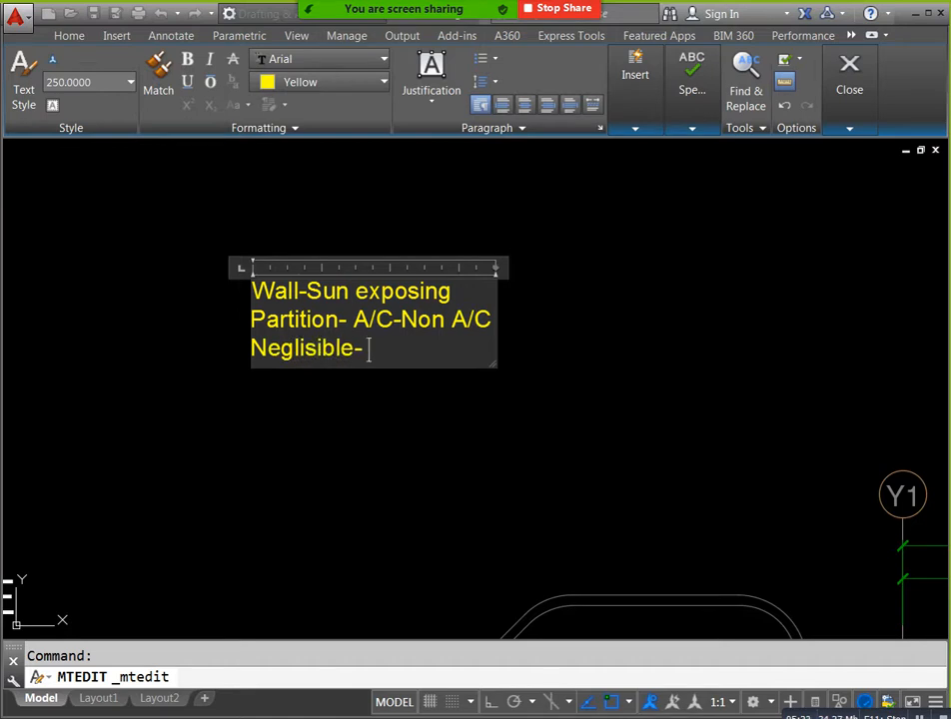
text(- A/)
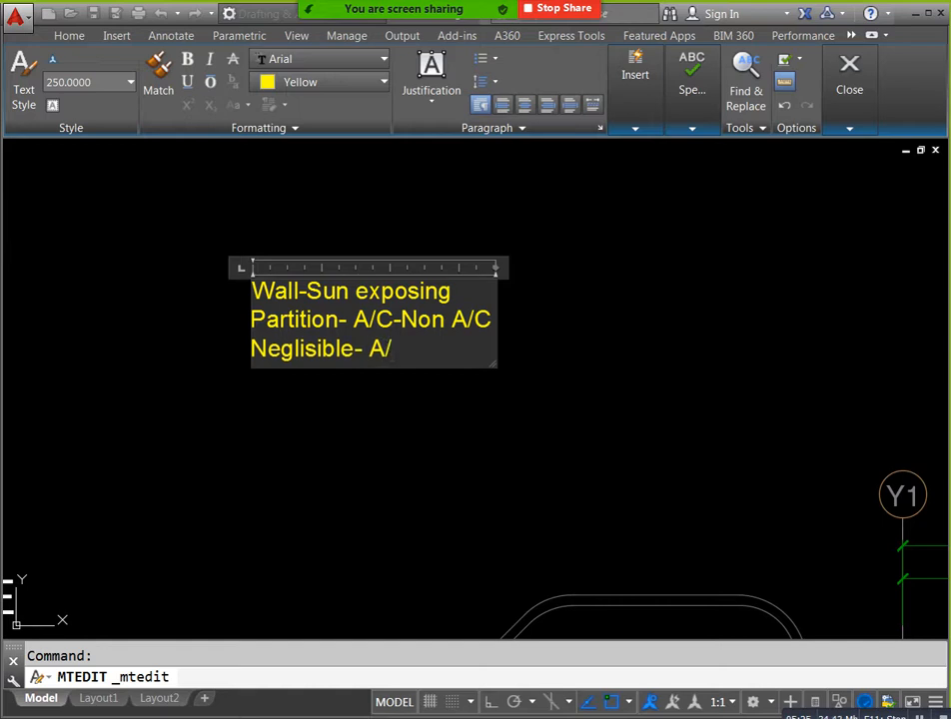
text(C-A/C)
click(509, 415)
Step: Examine master bedroom GF-009 closely, including its outer walls, windows and neighbouring rooms
scroll(518, 421, down, 3)
mouse_move(525, 429)
mouse_down()
mouse_move(463, 370)
mouse_move(356, 310)
mouse_up()
scroll(357, 310, down, 2)
drag(534, 427, 471, 258)
scroll(482, 423, down, 4)
drag(482, 424, 485, 445)
scroll(545, 441, up, 6)
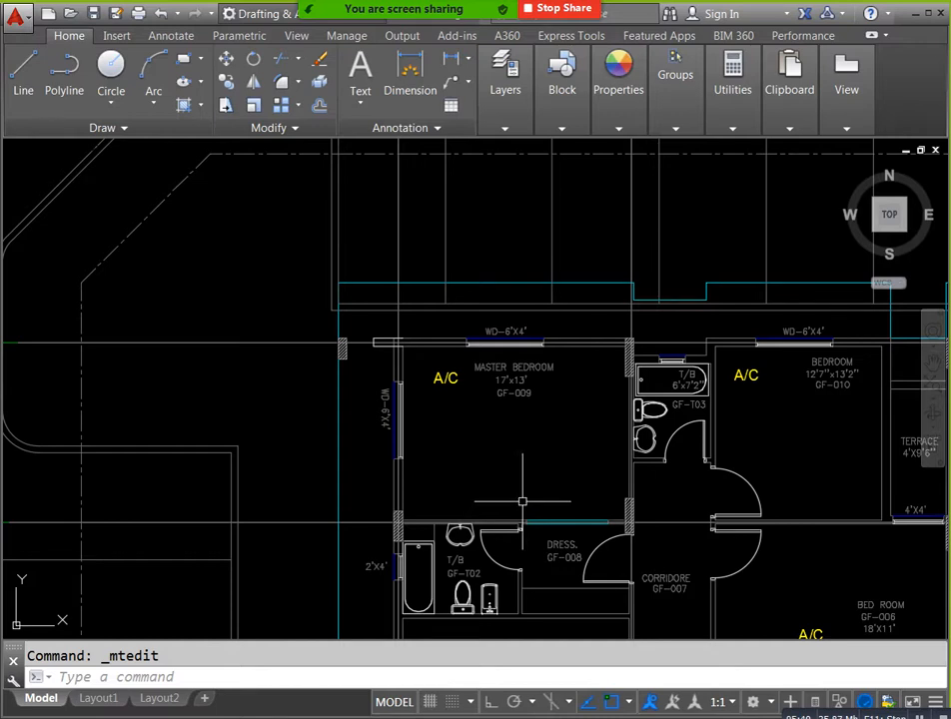
drag(558, 430, 488, 400)
scroll(441, 436, up, 3)
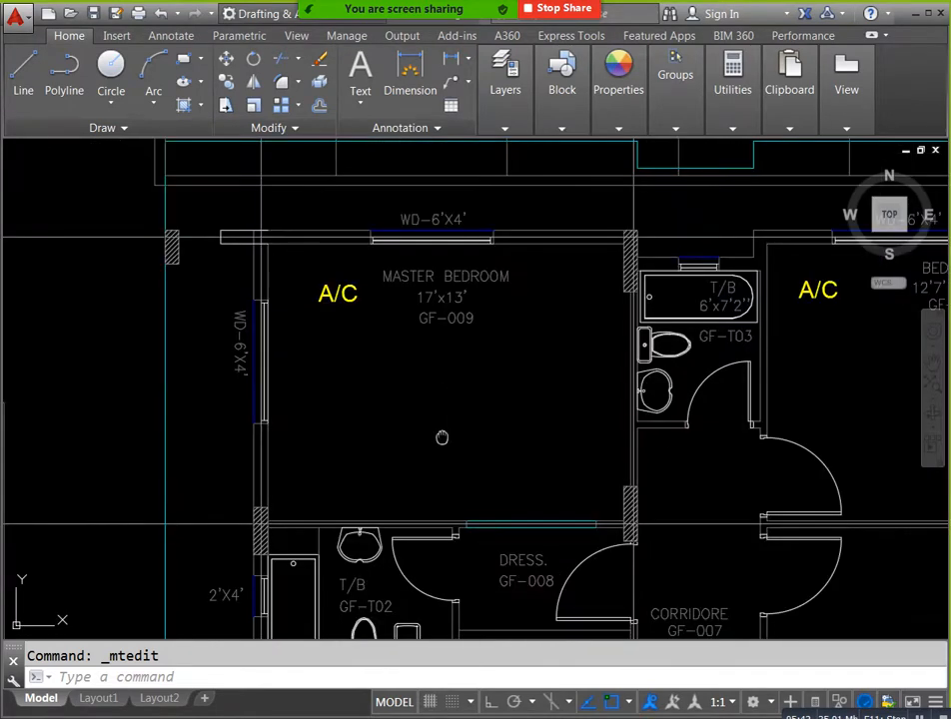
drag(418, 388, 415, 401)
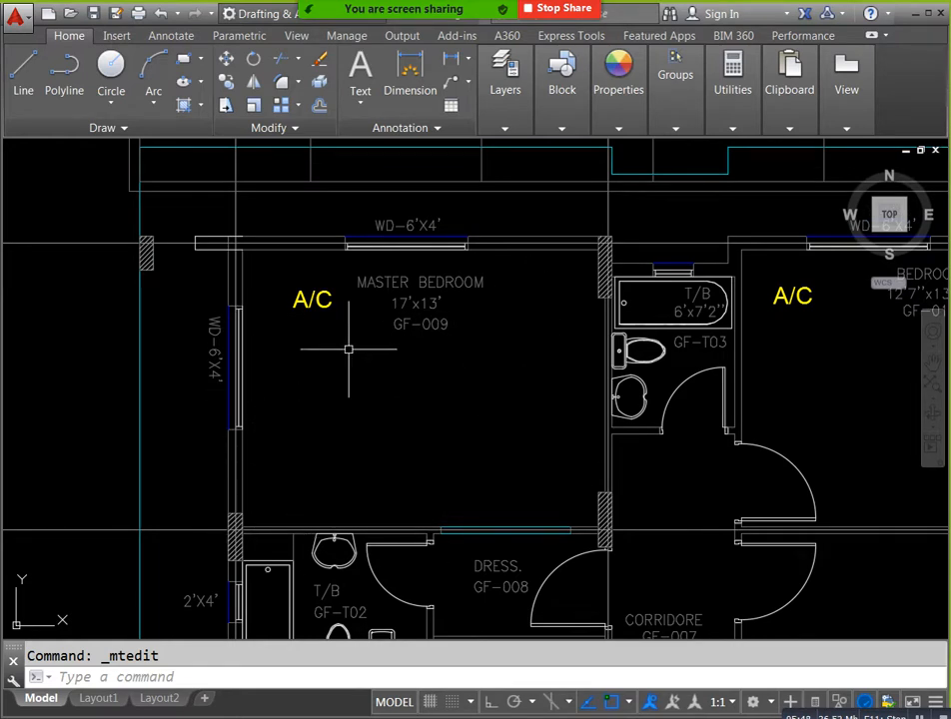
Step: Compare the walls of master bedroom GF-009 with the compass, the exposure note and the adjoining toilets, dressing room and corridor
scroll(471, 387, down, 5)
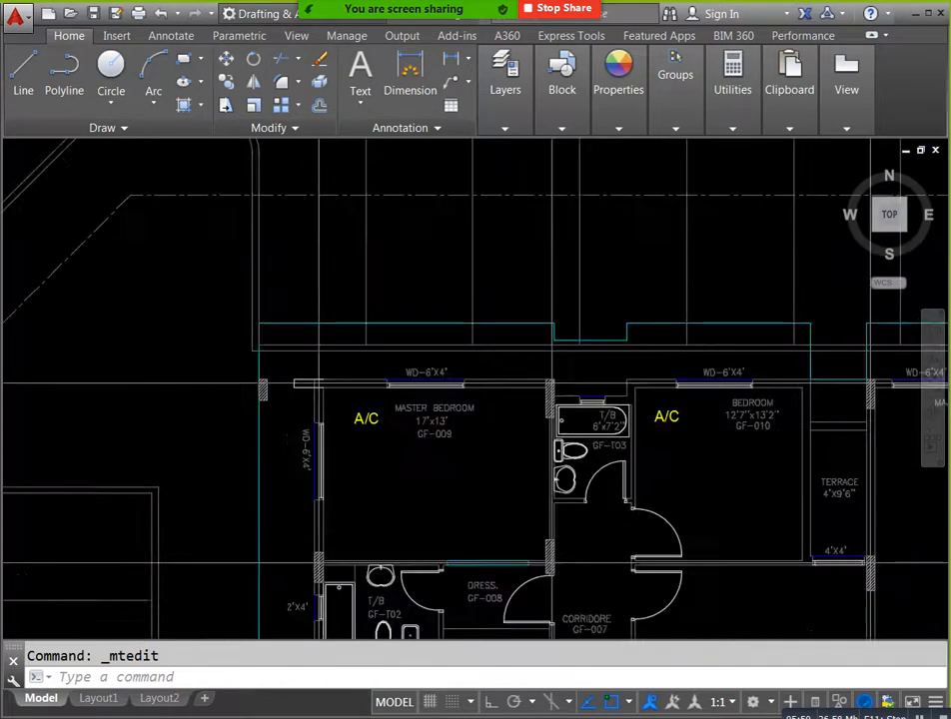
drag(242, 403, 424, 403)
mouse_move(246, 290)
mouse_down()
mouse_move(244, 358)
mouse_move(264, 337)
mouse_move(353, 349)
mouse_up()
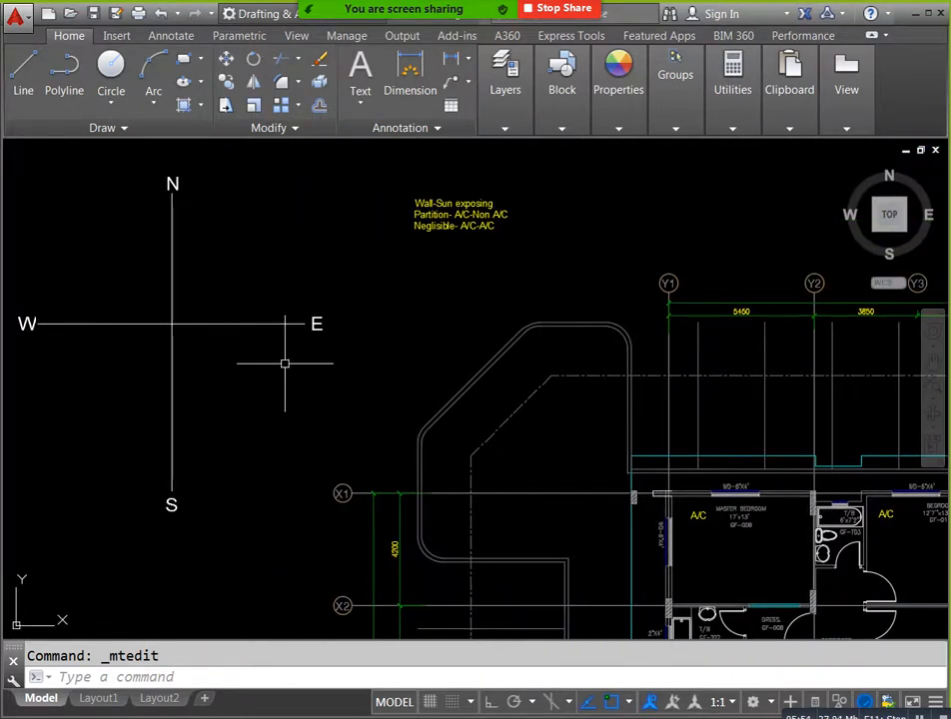
drag(405, 416, 170, 332)
drag(517, 463, 475, 484)
scroll(476, 475, up, 2)
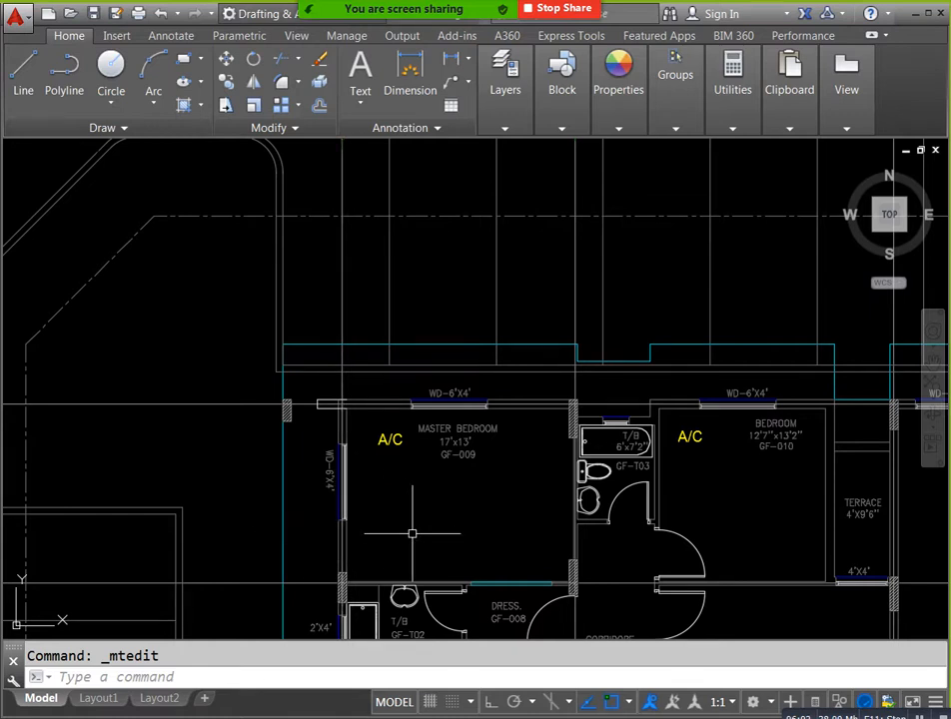
scroll(436, 590, up, 2)
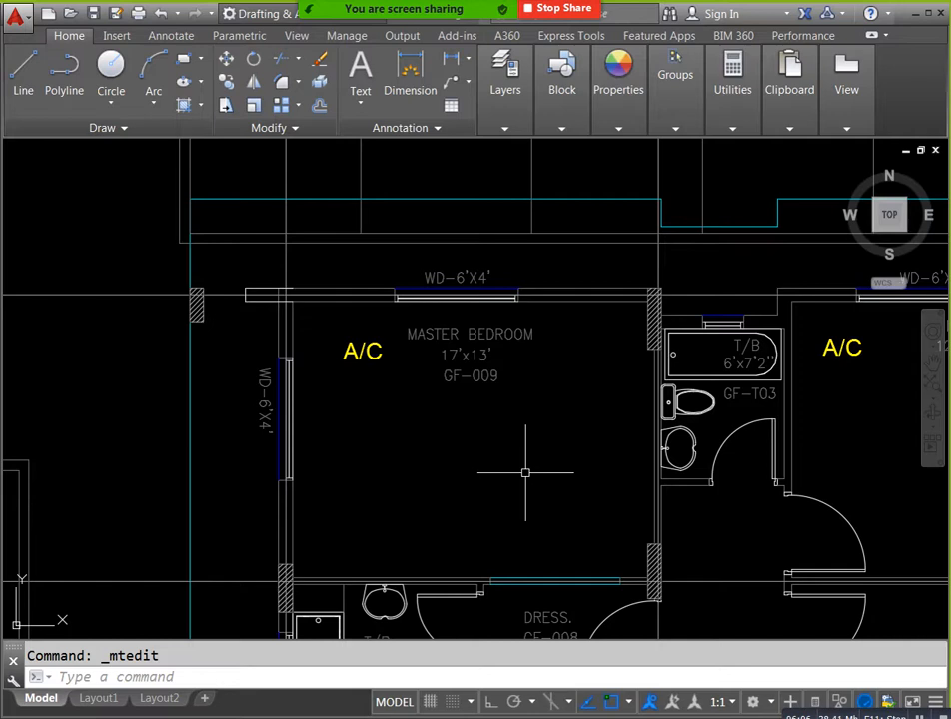
drag(614, 439, 549, 397)
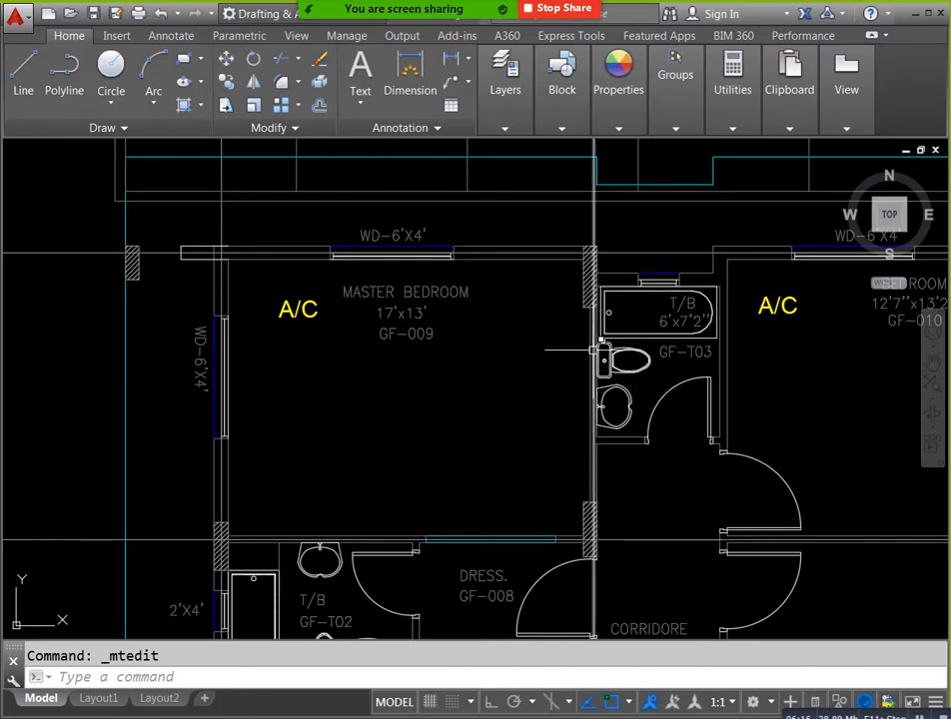
drag(478, 456, 546, 302)
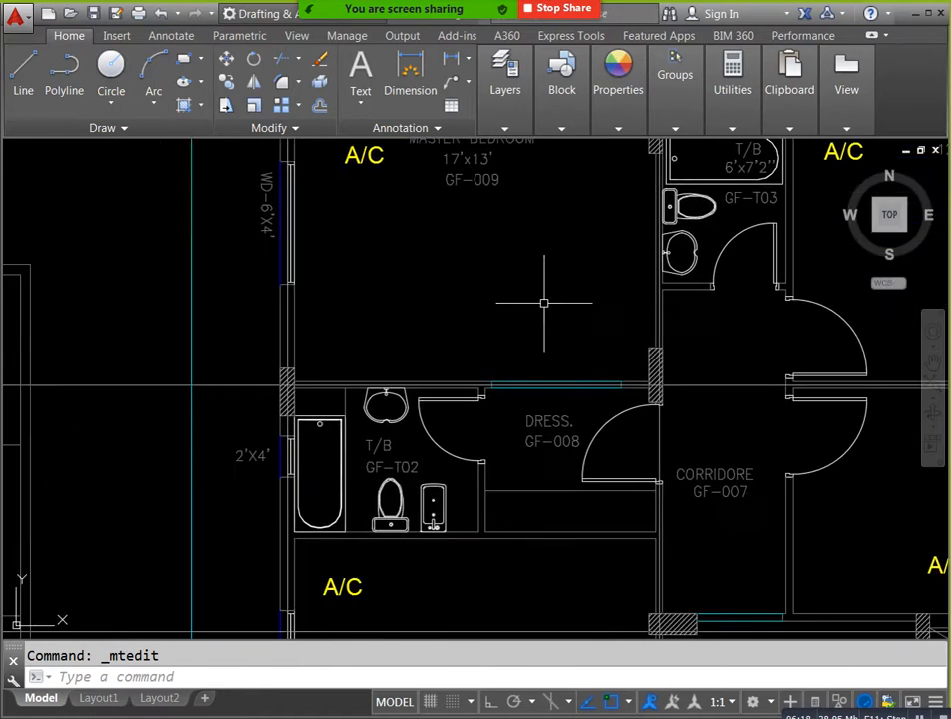
drag(524, 474, 511, 481)
scroll(427, 474, down, 3)
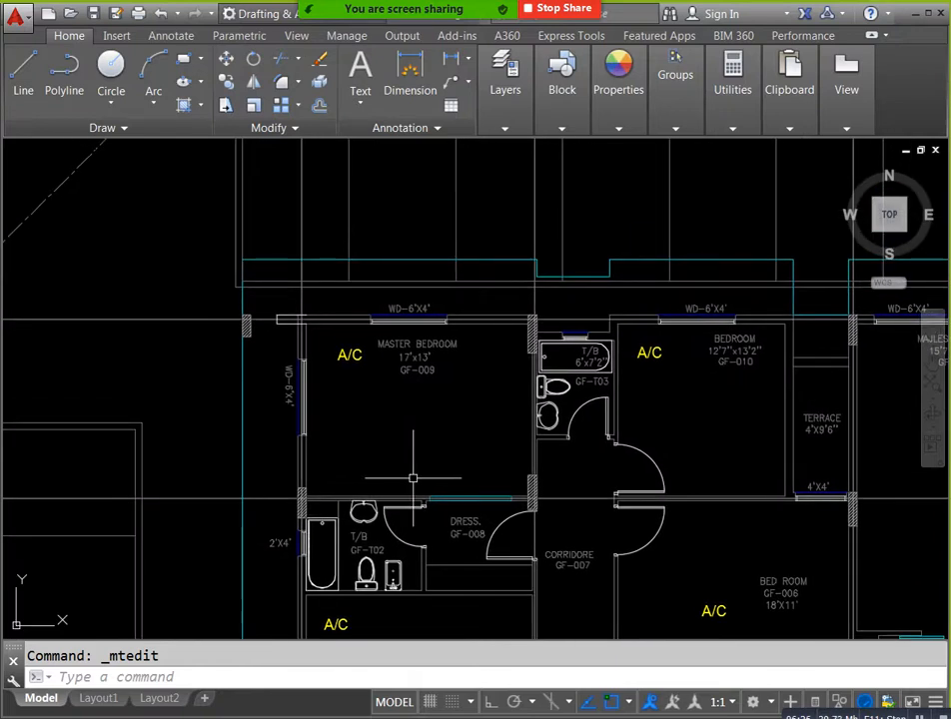
Step: Examine the walls of bedrooms GF-010 and GF-006 and recheck the exposure note against master bedroom GF-009
mouse_move(732, 520)
mouse_down()
mouse_move(701, 474)
mouse_move(570, 454)
mouse_up()
scroll(582, 442, up, 4)
mouse_move(573, 396)
mouse_down()
mouse_move(560, 439)
mouse_move(547, 402)
mouse_up()
scroll(561, 441, down, 2)
drag(478, 516, 486, 473)
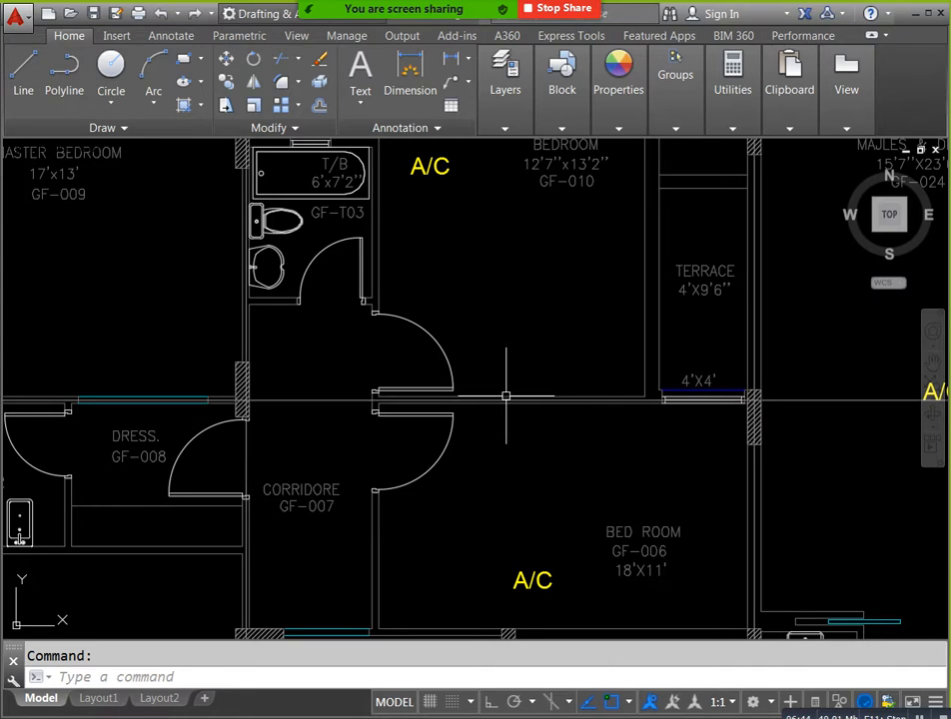
scroll(561, 418, down, 2)
drag(427, 378, 567, 518)
scroll(394, 379, down, 5)
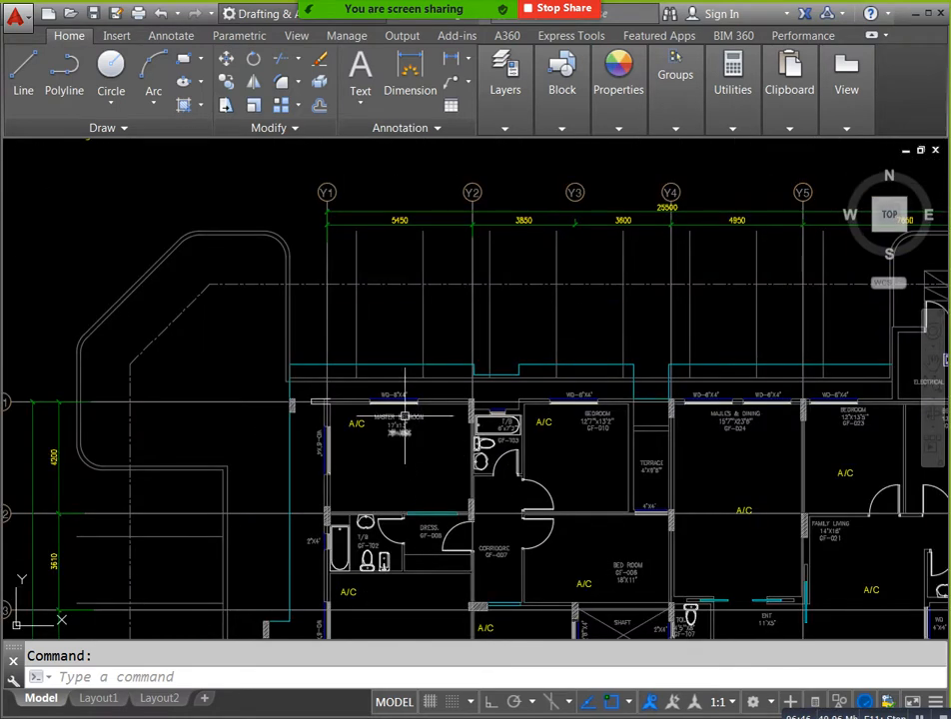
scroll(199, 238, up, 2)
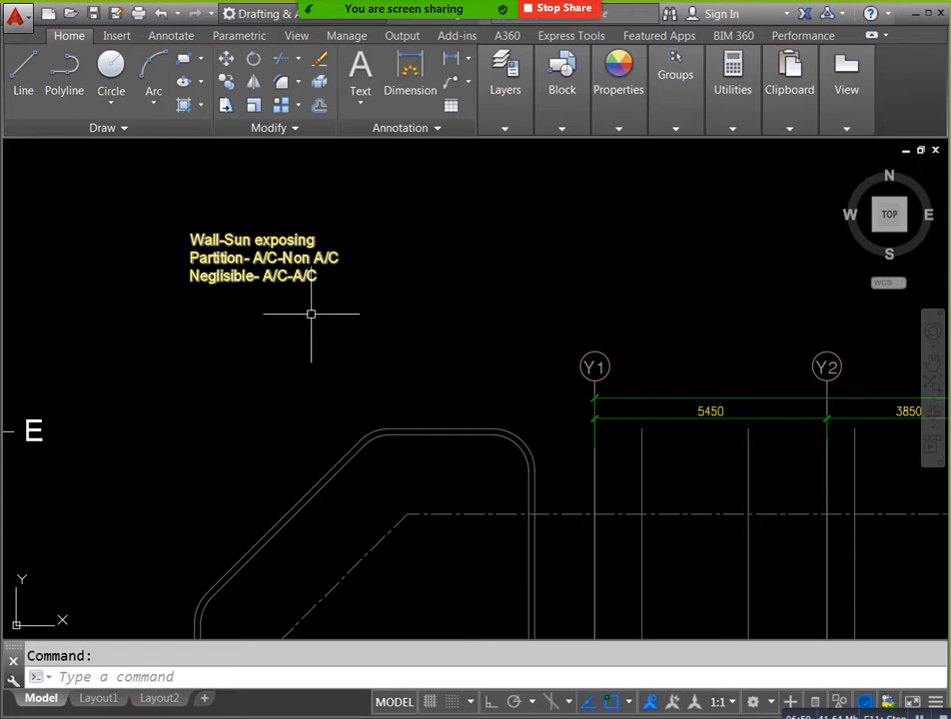
drag(311, 314, 210, 261)
mouse_move(527, 403)
mouse_down()
mouse_move(384, 279)
mouse_move(374, 259)
mouse_up()
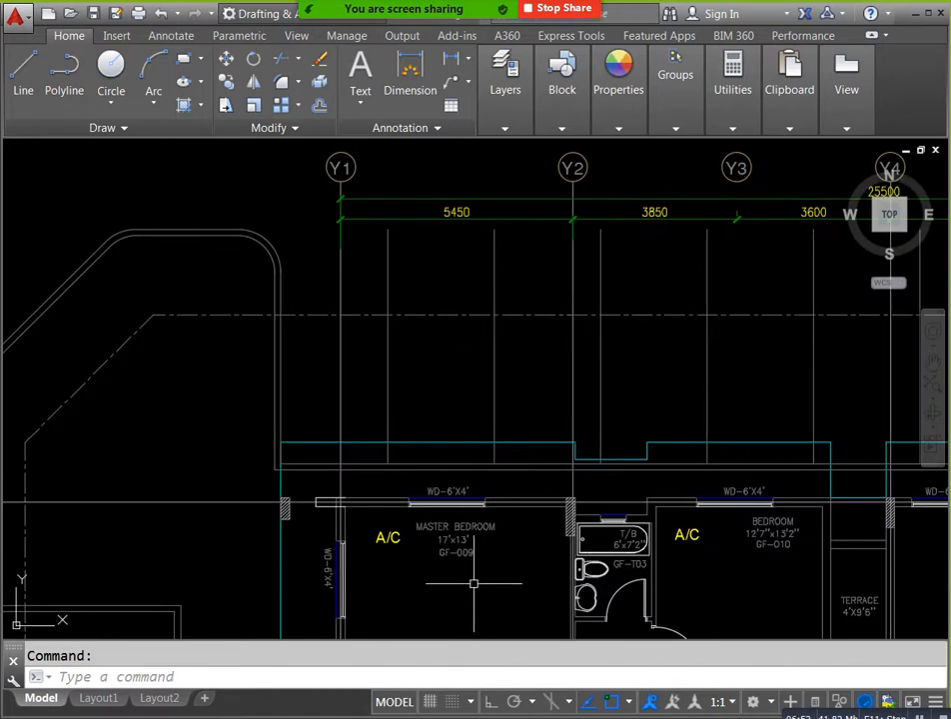
drag(475, 583, 485, 360)
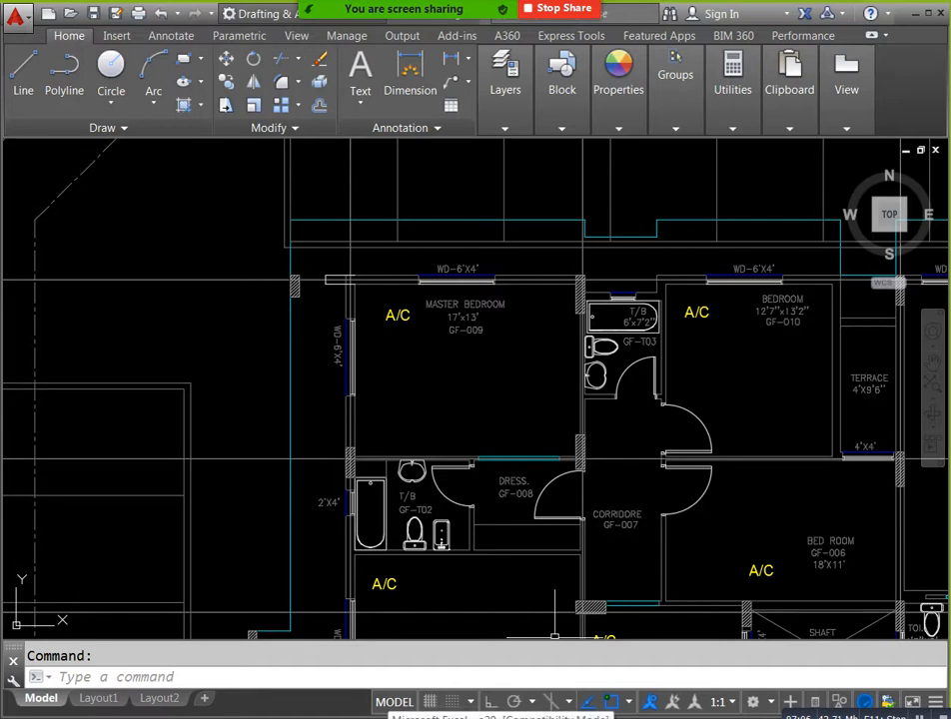
Step: Switch to the Excel workbook e20, check the wall and partition rows on sheet RF009, and return to the drawing
click(503, 717)
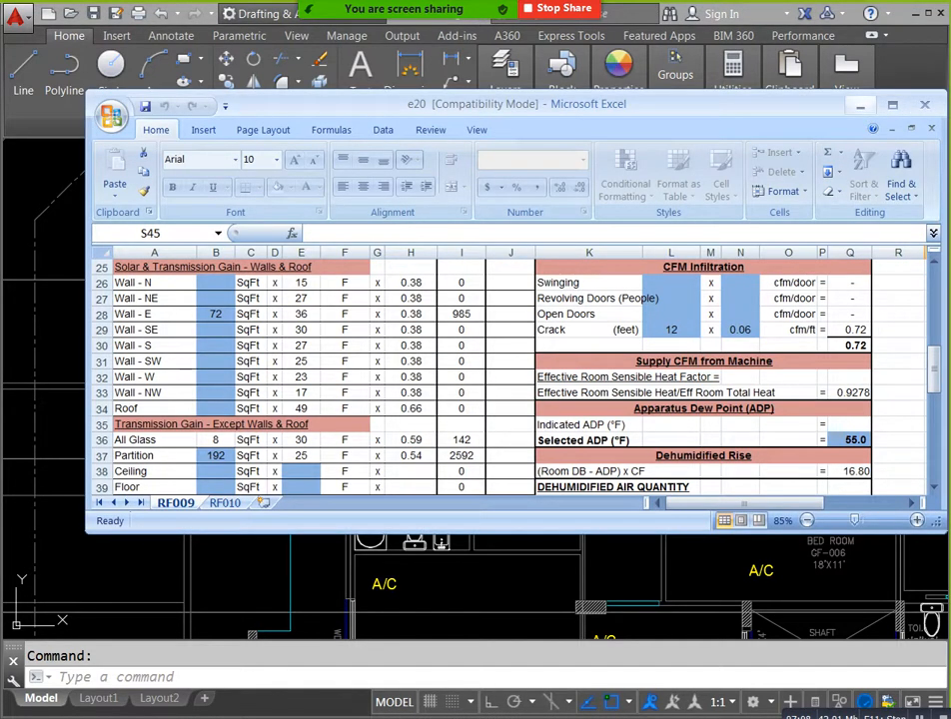
click(860, 104)
Step: Draw a large rectangle in the empty area above the ground floor plan, about as wide as the plan's grid
scroll(566, 413, down, 4)
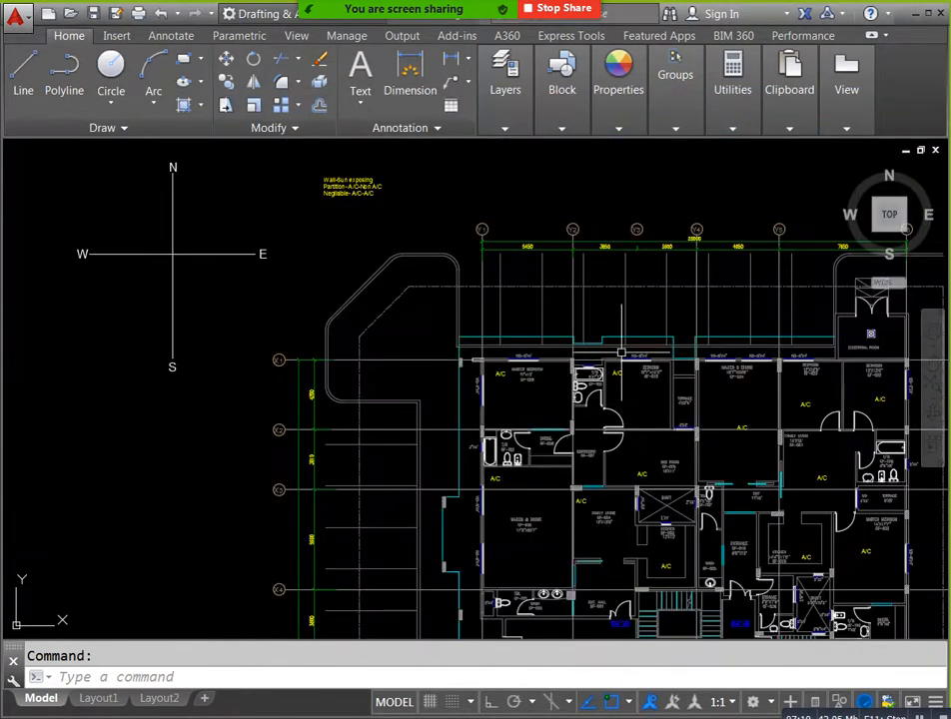
drag(609, 370, 517, 510)
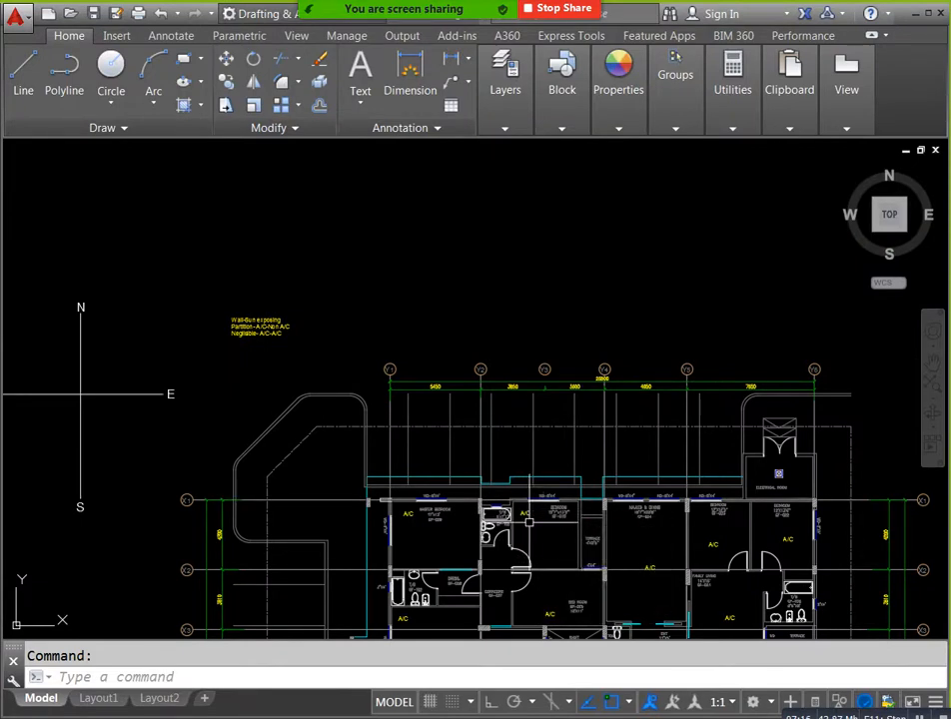
drag(566, 529, 527, 523)
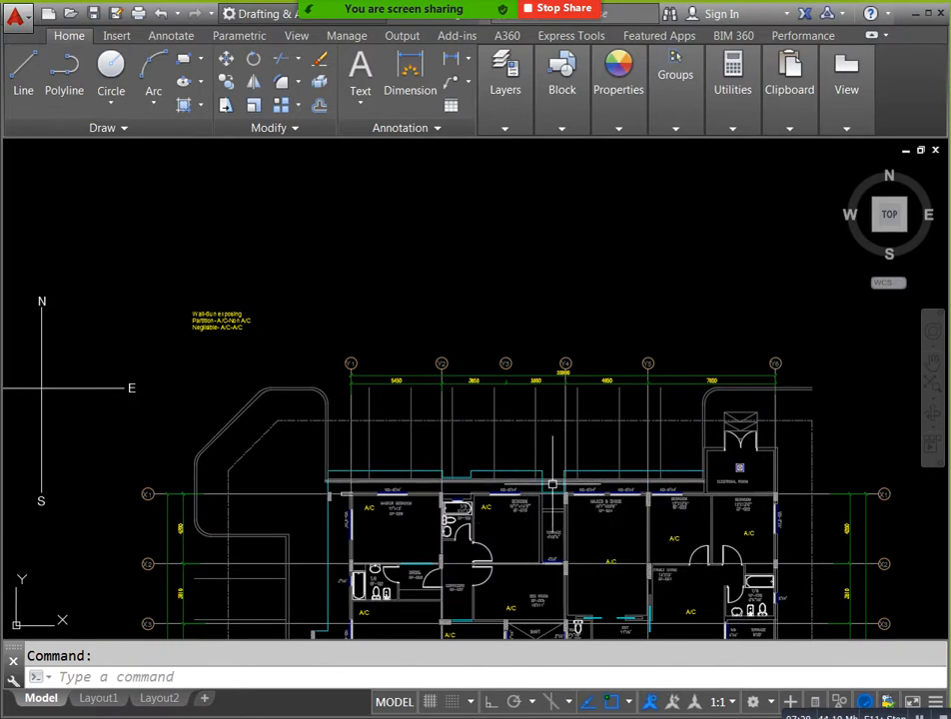
drag(556, 286, 526, 335)
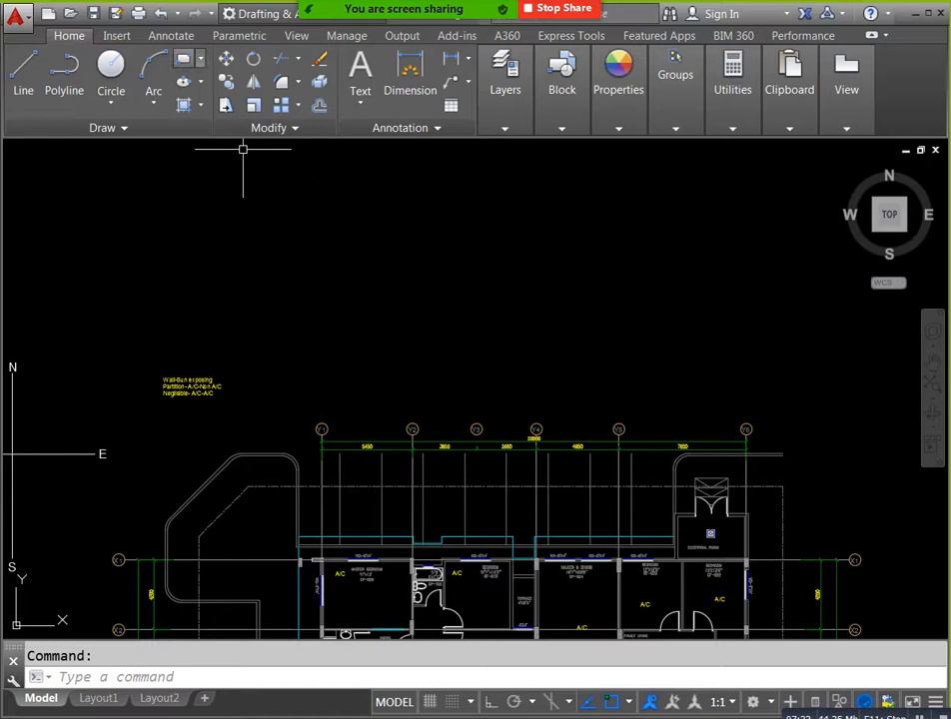
click(183, 58)
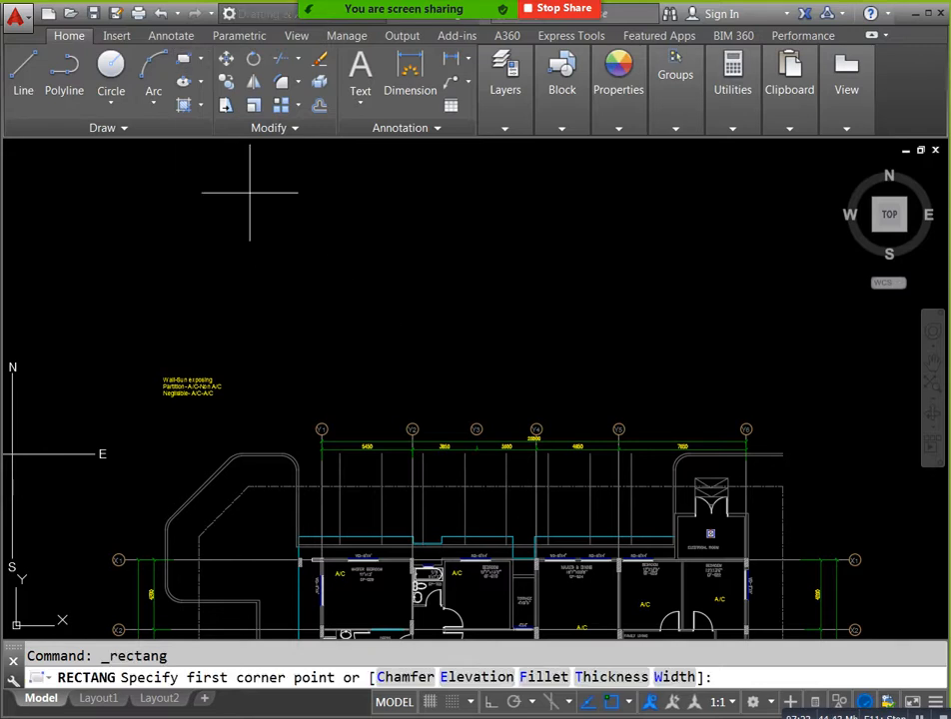
click(325, 336)
drag(632, 315, 647, 425)
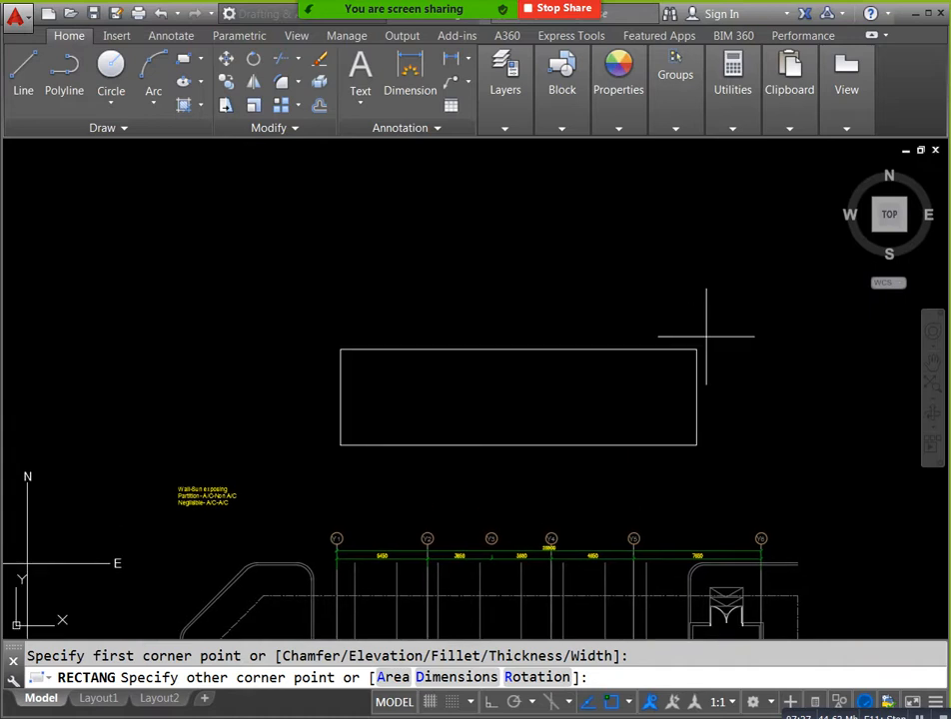
drag(749, 209, 752, 347)
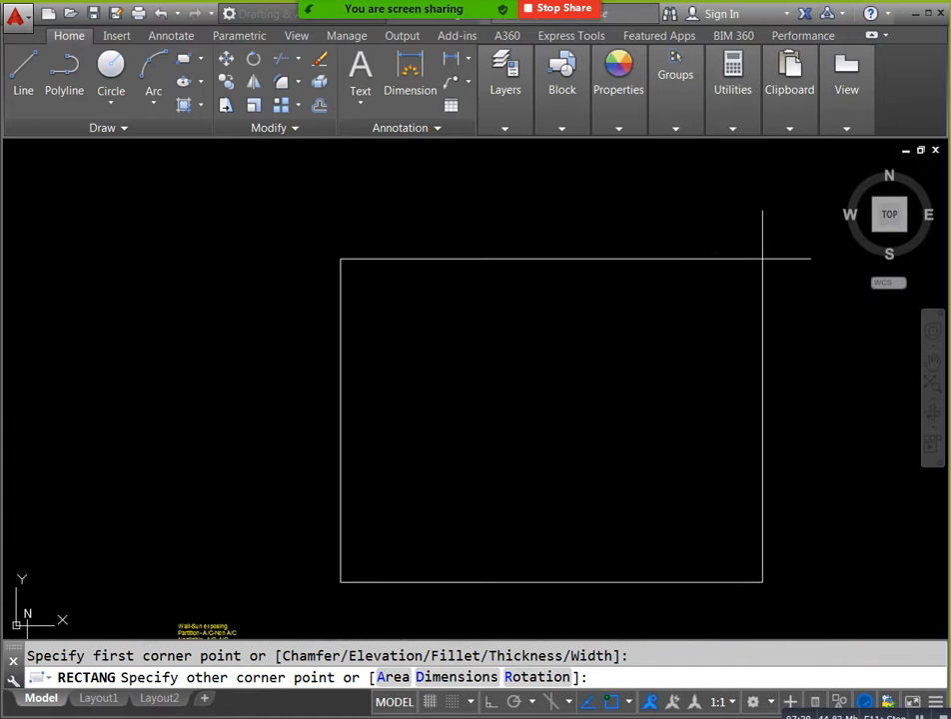
click(779, 208)
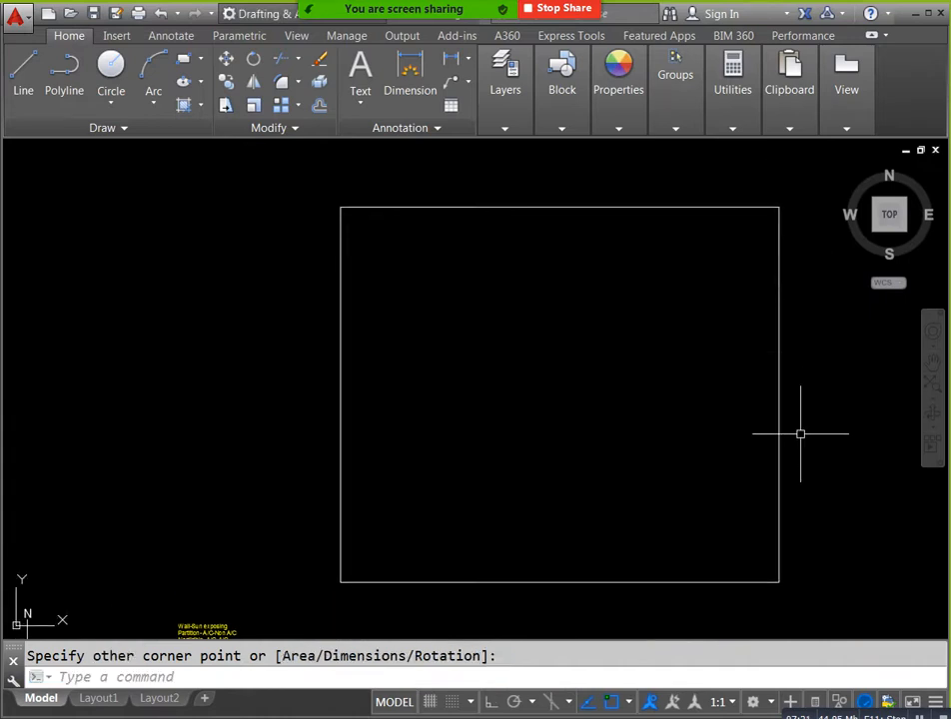
Step: Divide the rectangle into four stacked storeys with three full-width horizontal lines
text(l)
key(Return)
click(778, 484)
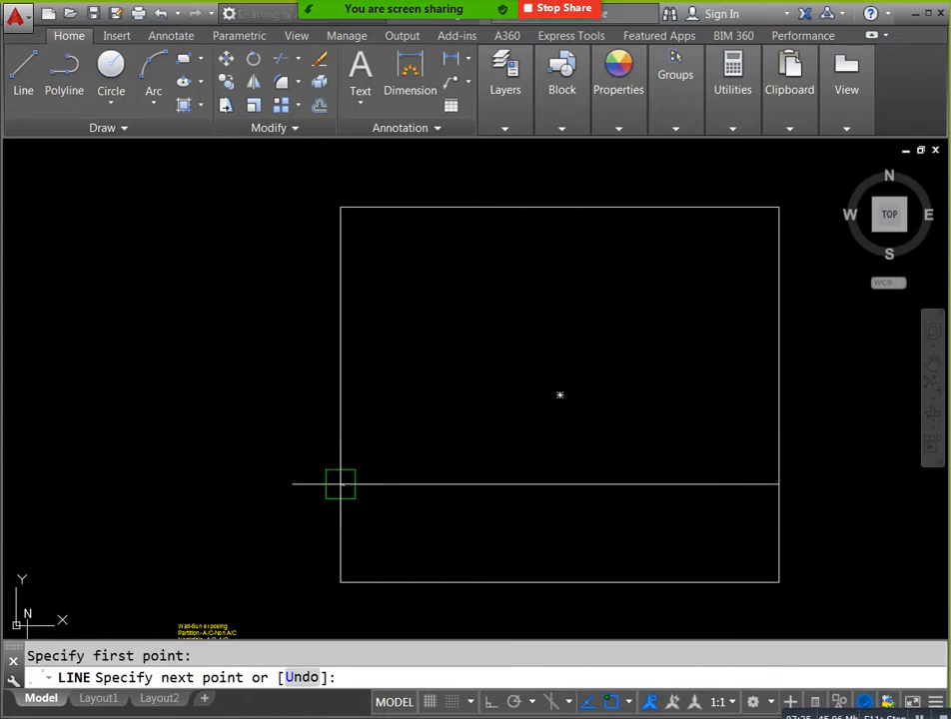
click(339, 485)
key(Escape)
key(Return)
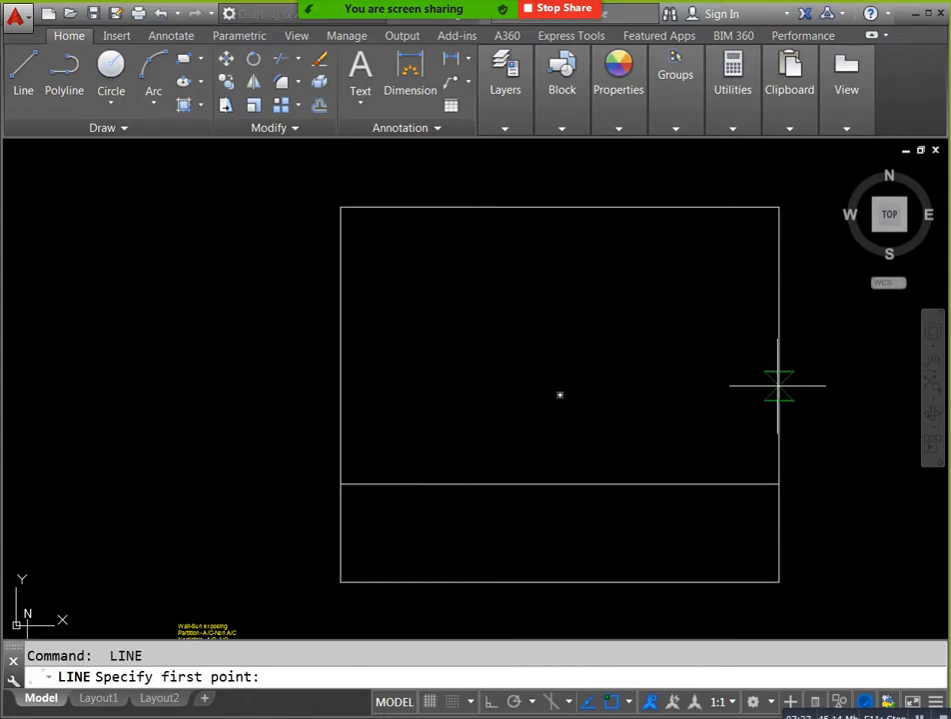
click(778, 394)
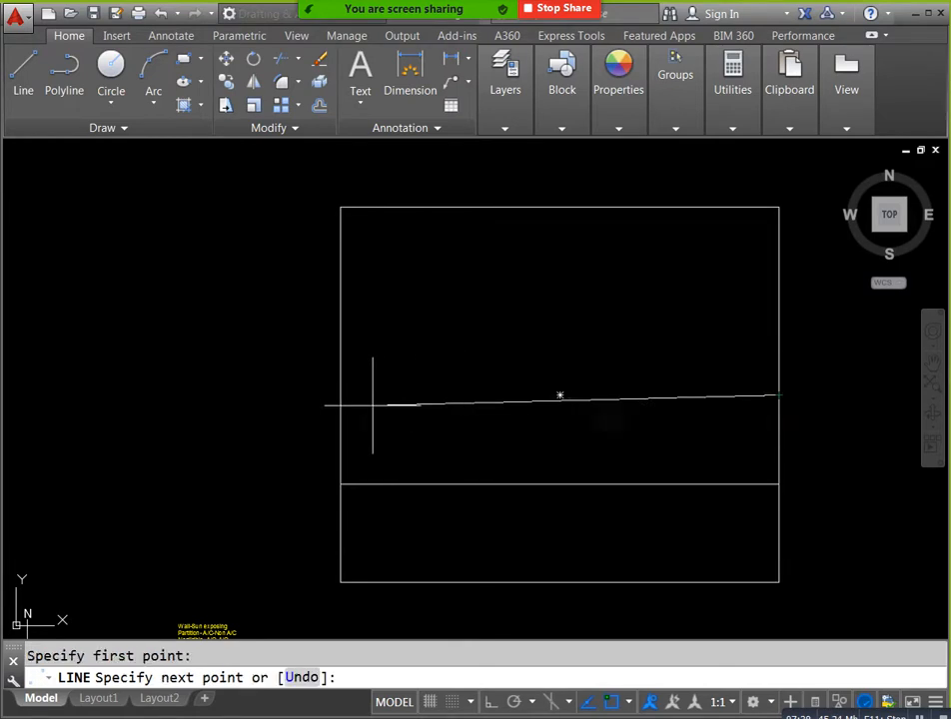
click(341, 394)
key(Escape)
key(Return)
click(777, 311)
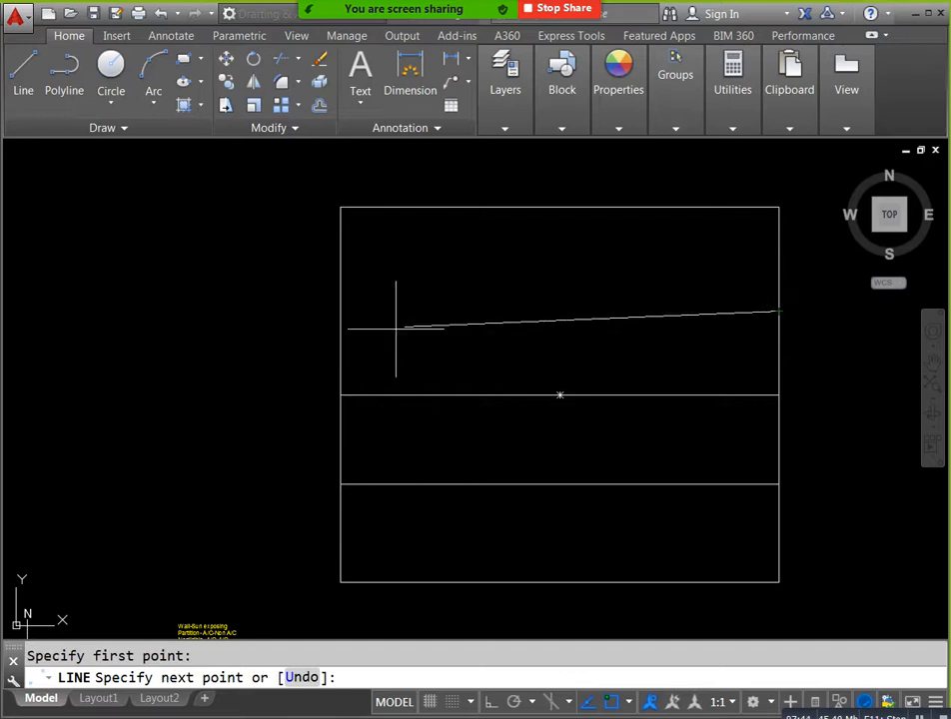
click(340, 311)
key(Escape)
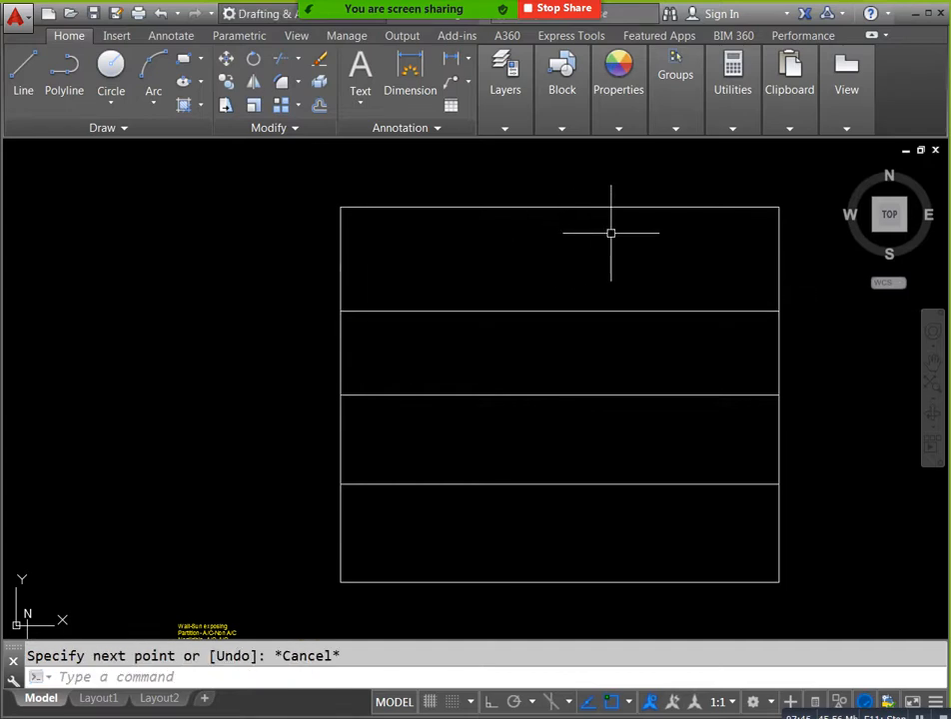
Step: Draw a vertical line through the middle of the top storey and trim away the outline's top edge on its right side
key(Return)
click(559, 311)
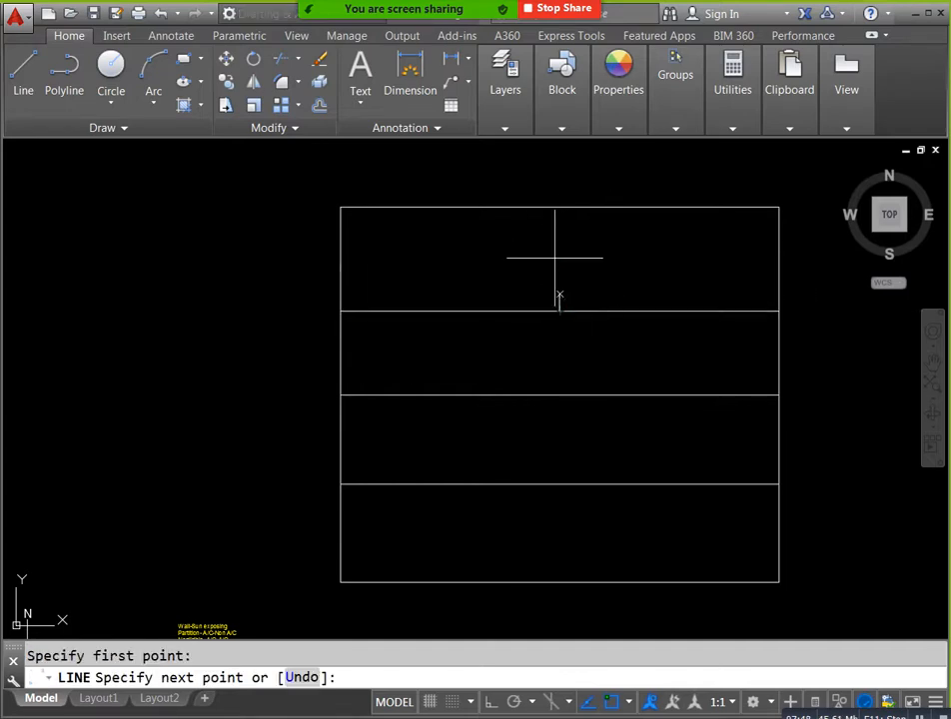
click(559, 208)
key(Escape)
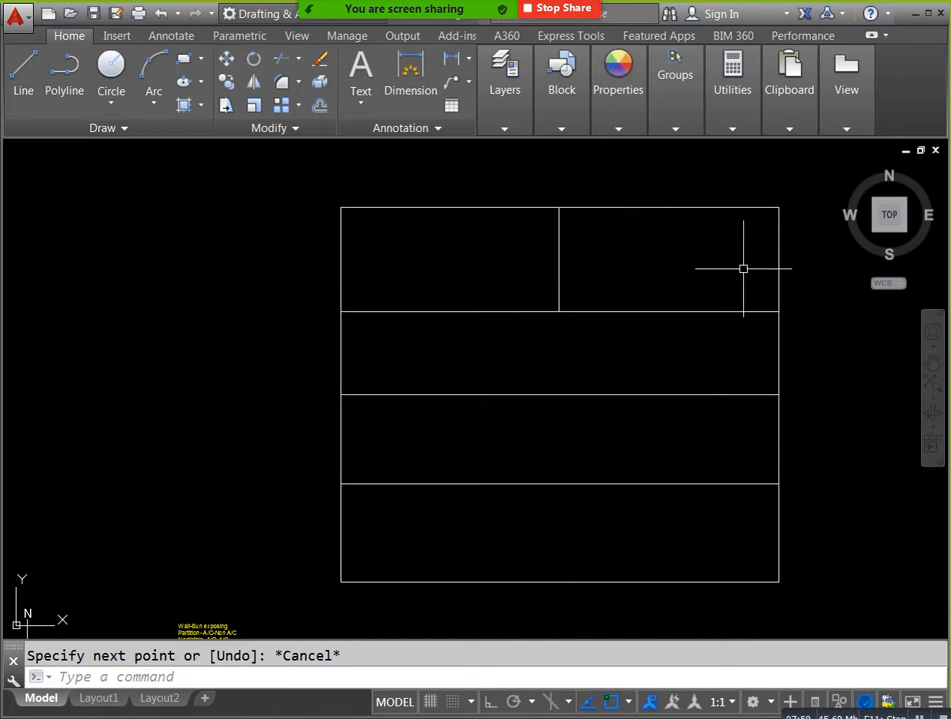
text(tr)
key(Return)
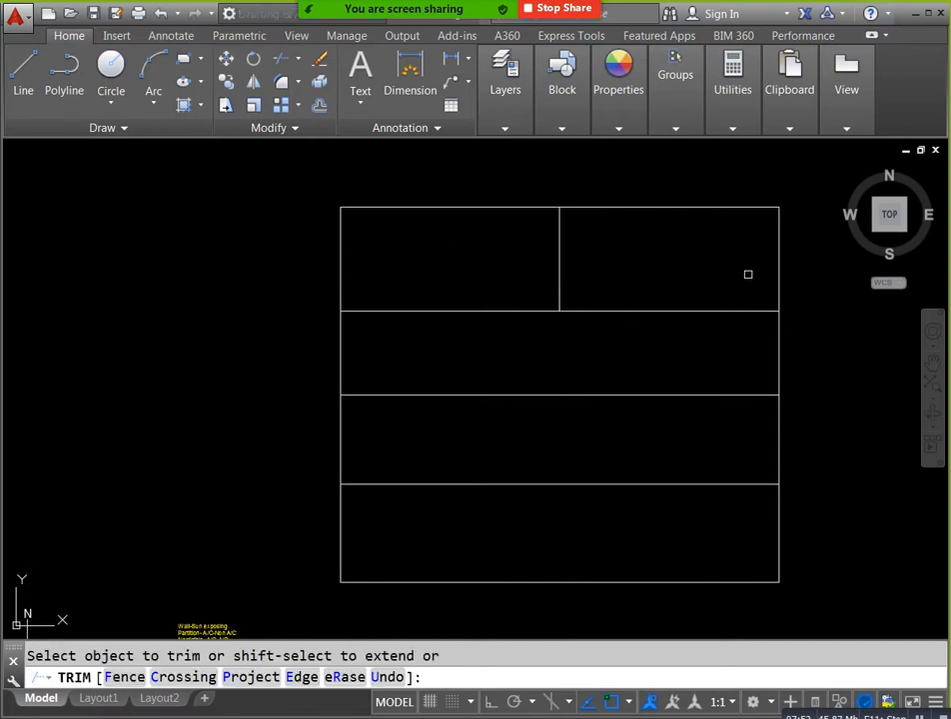
click(743, 252)
click(680, 205)
key(Escape)
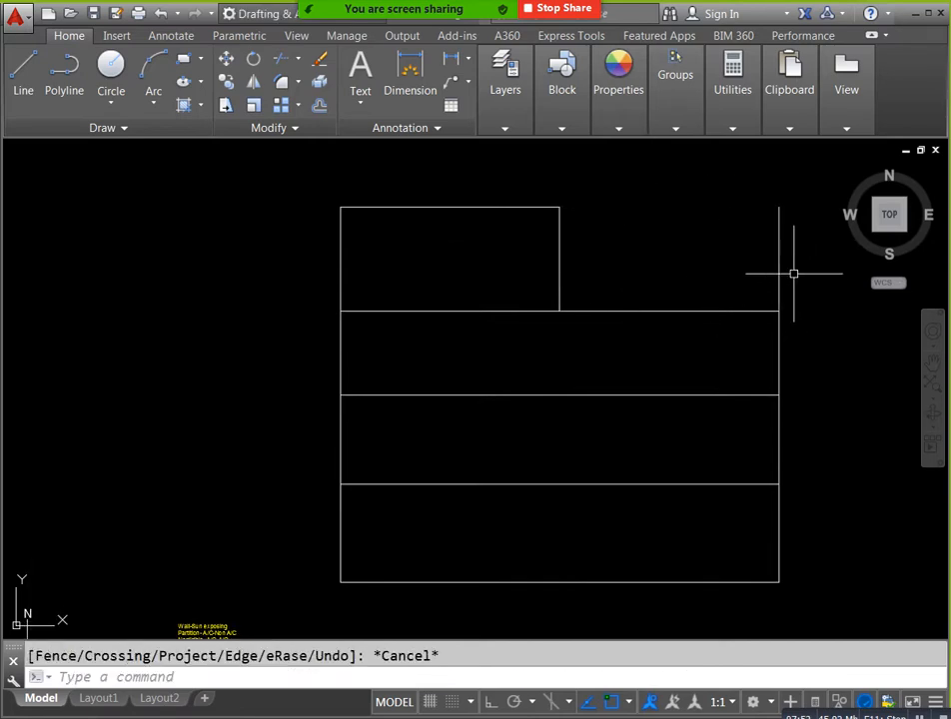
Step: Shorten the leftover right edge of the outline so it ends just above the uppermost full-width line
click(780, 216)
click(779, 207)
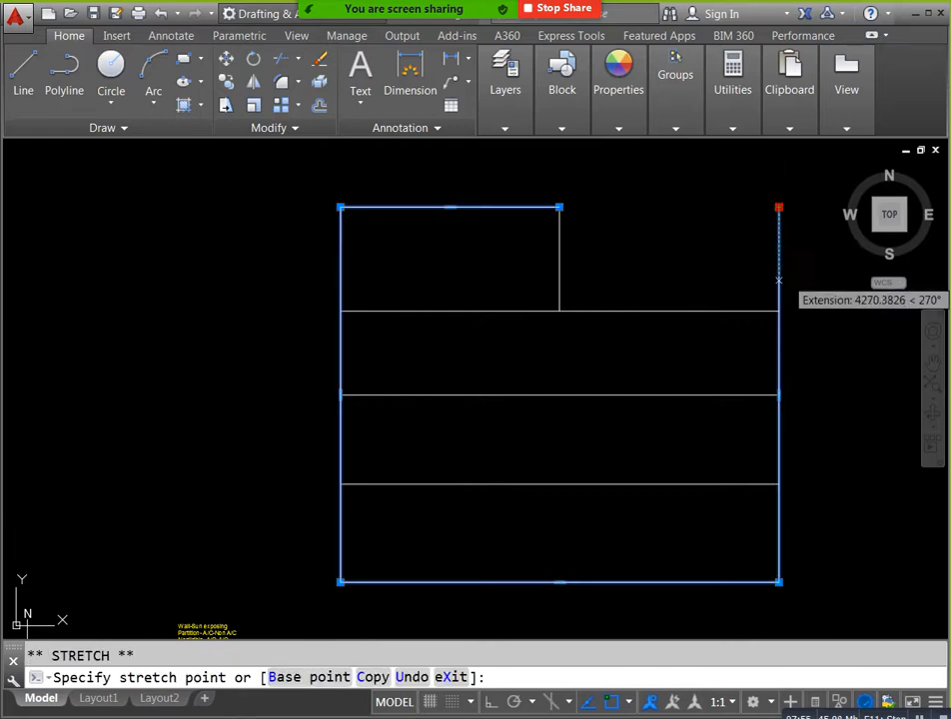
key(Escape)
key(Escape)
drag(754, 329, 664, 272)
scroll(696, 292, down, 2)
drag(740, 358, 721, 311)
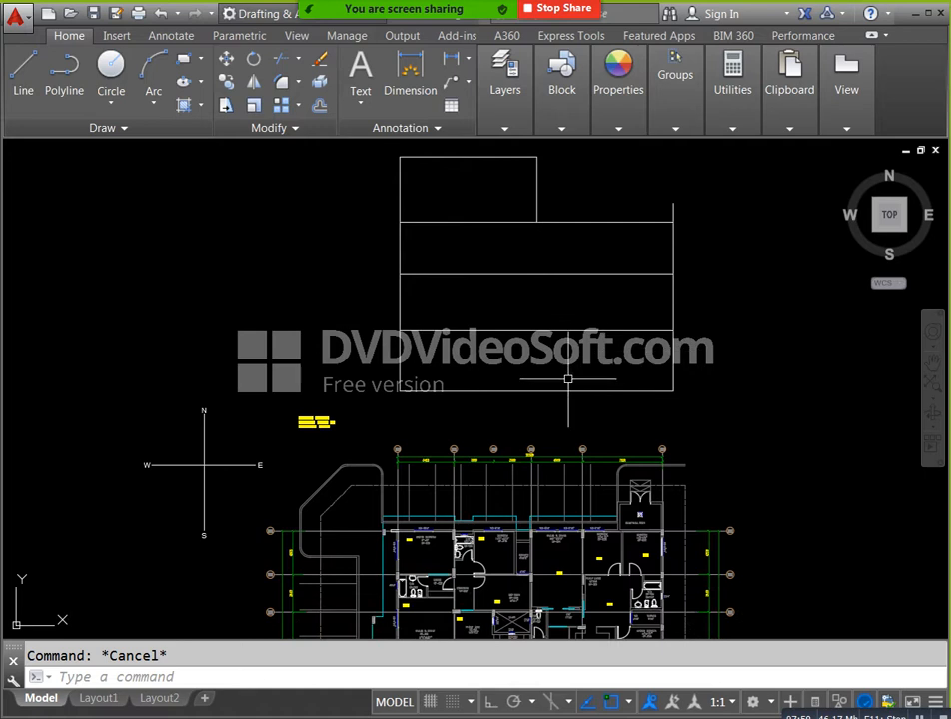
drag(486, 237, 482, 263)
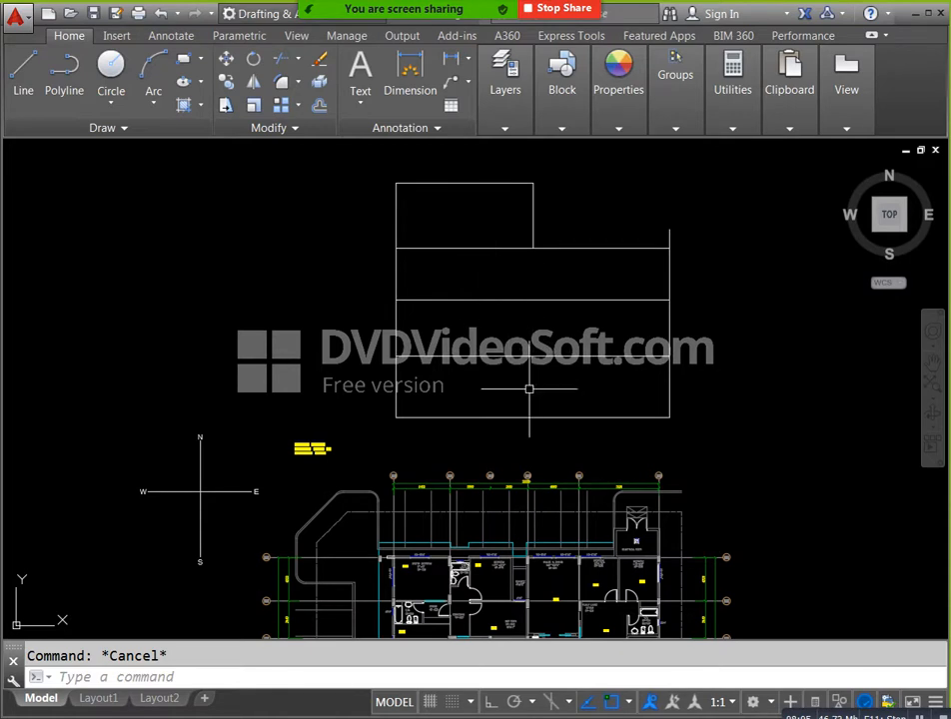
Step: Copy the A/C label from the master bedroom into each of the four storeys of the section sketch
scroll(399, 570, up, 2)
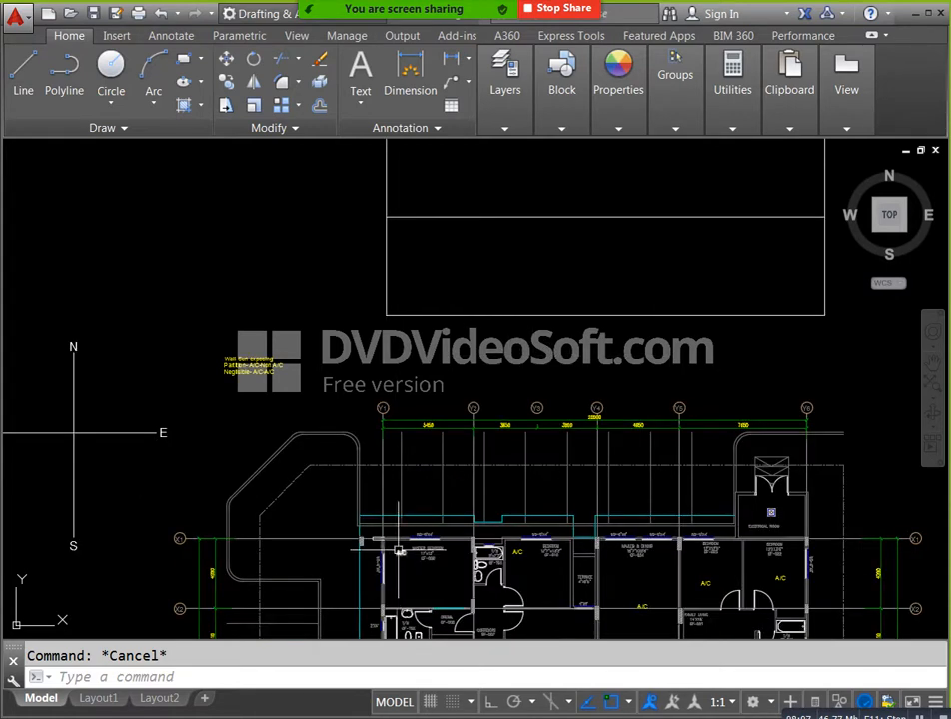
click(399, 552)
text(co)
key(Return)
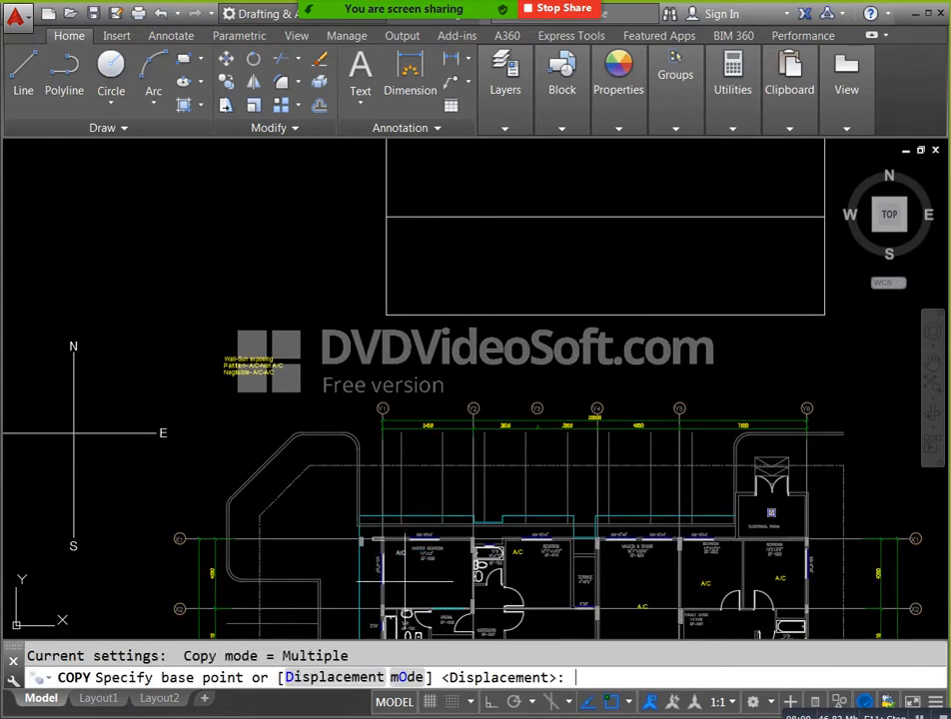
click(401, 555)
scroll(564, 339, up, 2)
click(569, 354)
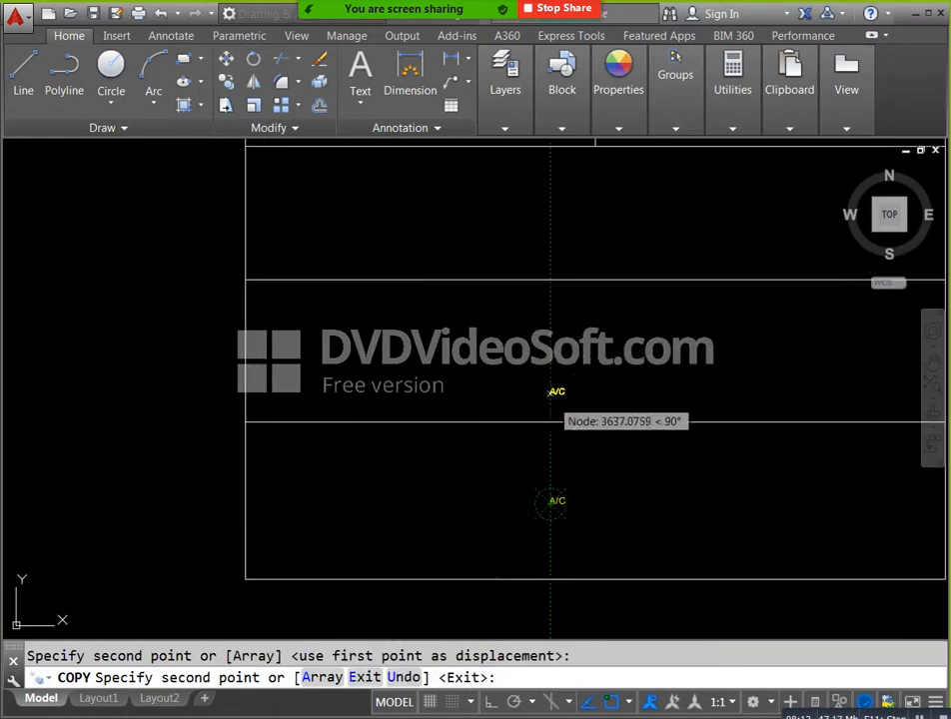
click(556, 361)
drag(557, 250, 558, 374)
click(554, 339)
drag(490, 225, 515, 345)
click(443, 295)
key(Escape)
scroll(488, 473, down, 3)
drag(493, 484, 494, 365)
mouse_move(573, 447)
mouse_down()
mouse_move(552, 529)
mouse_move(577, 461)
mouse_up()
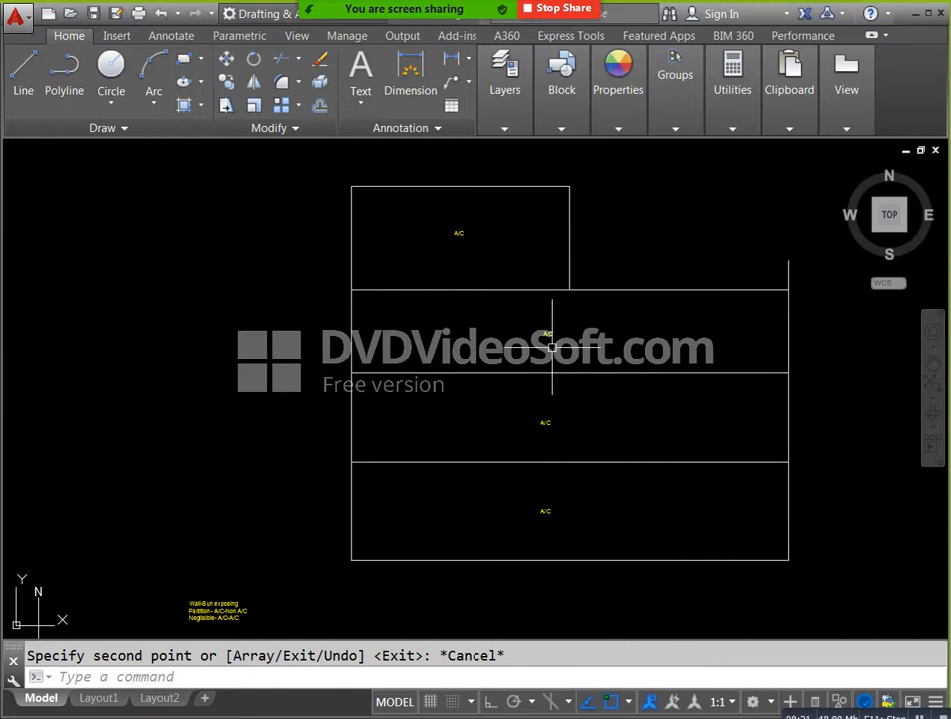
Step: Examine the dividing line between the two lowest A/C storeys of the section sketch
drag(522, 461, 551, 381)
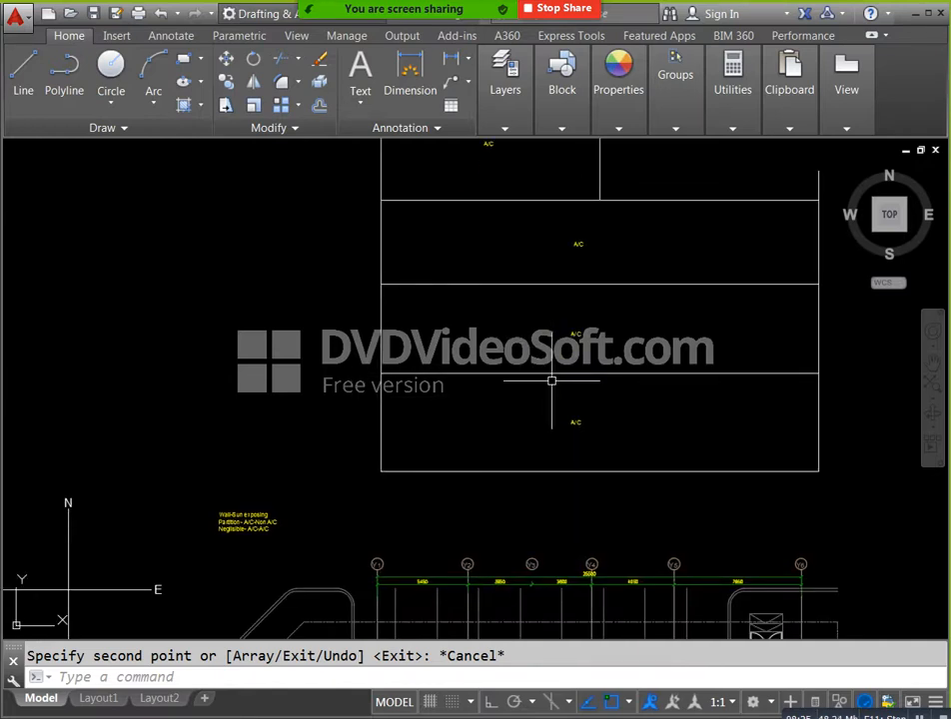
scroll(555, 381, up, 2)
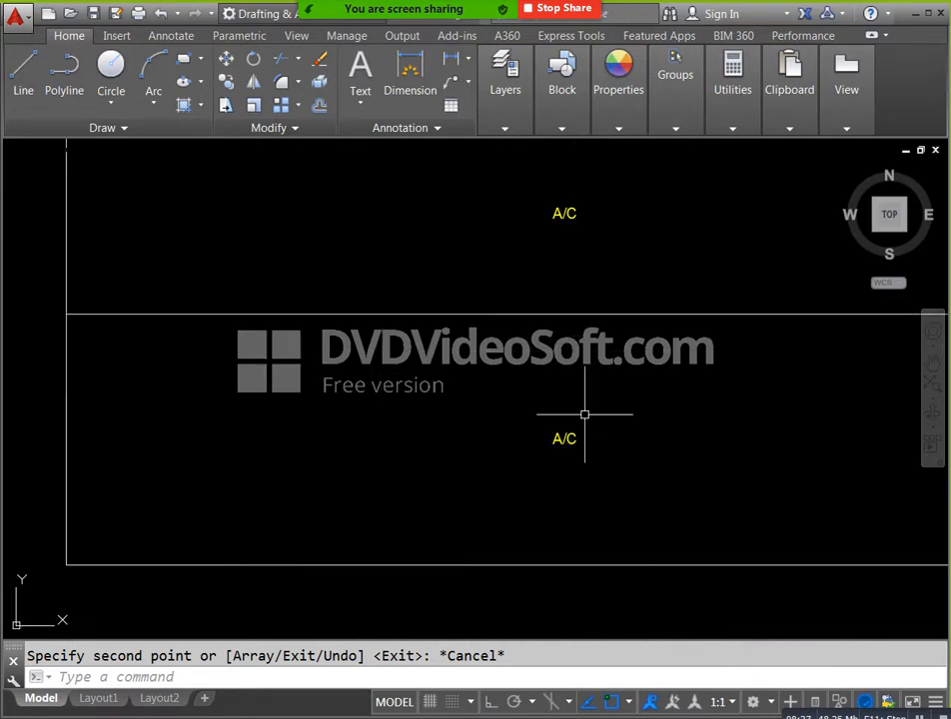
drag(579, 217, 584, 275)
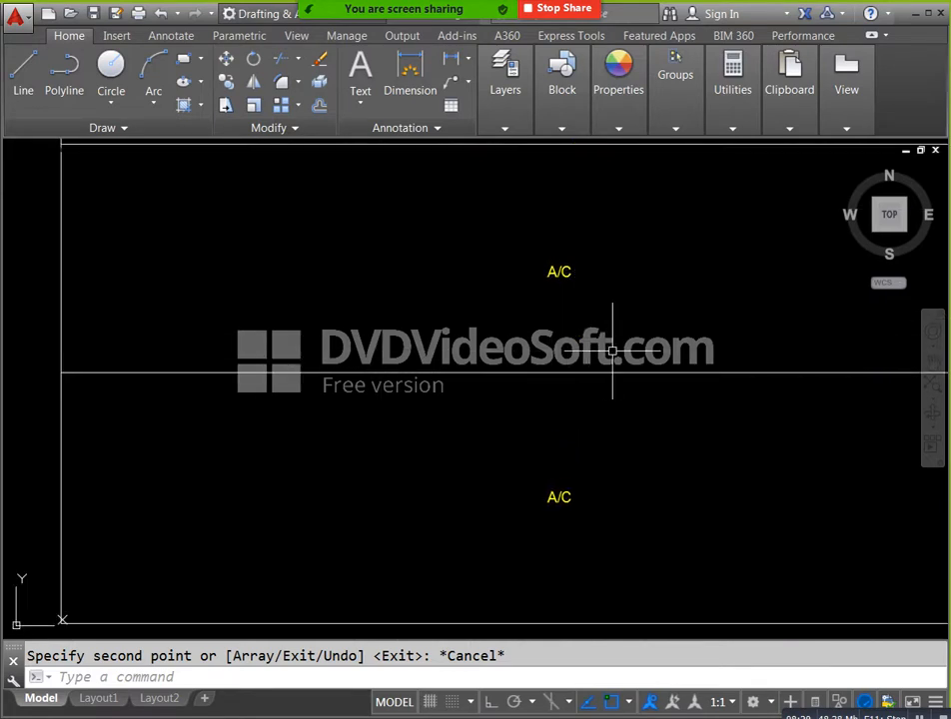
click(565, 373)
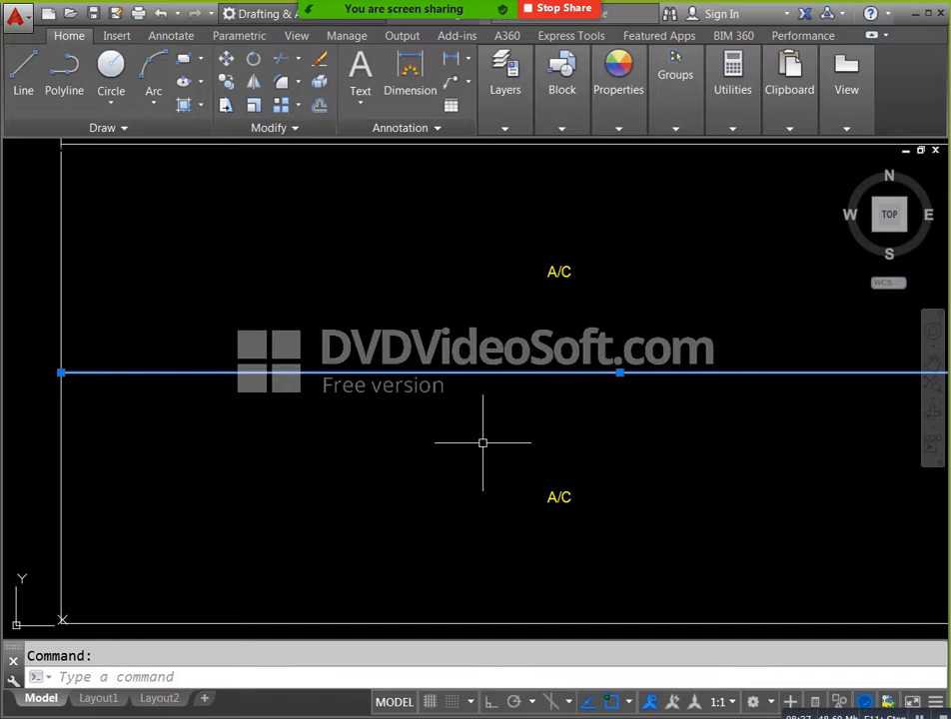
drag(502, 436, 750, 440)
key(Escape)
scroll(337, 438, down, 5)
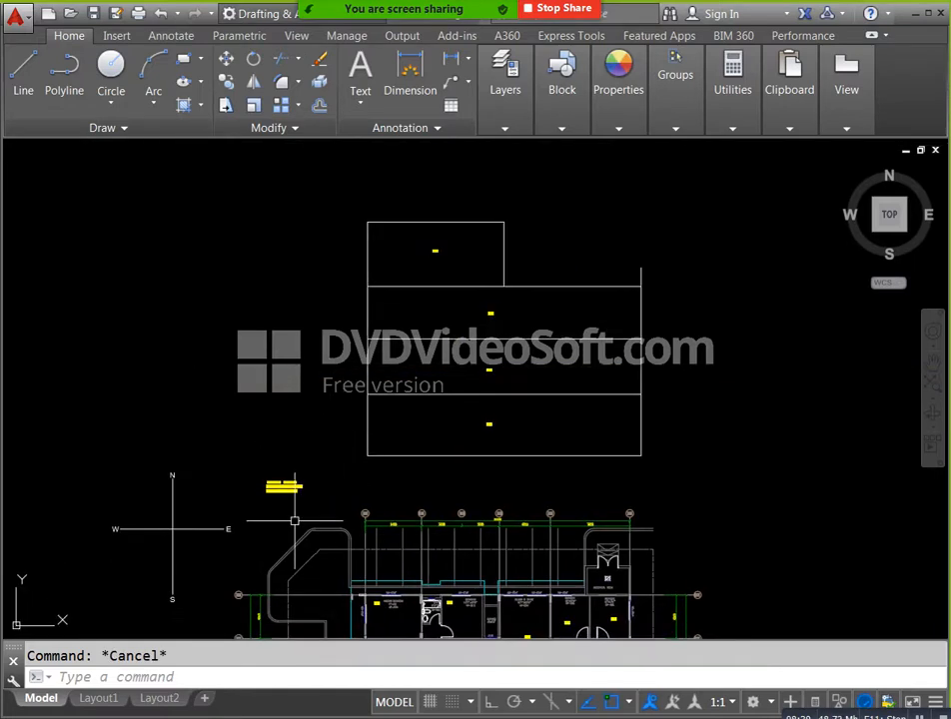
Step: Compare the wall, partition and negligible note with the sketch's floor lines, including the uppermost line and the bottom edge
scroll(297, 510, up, 4)
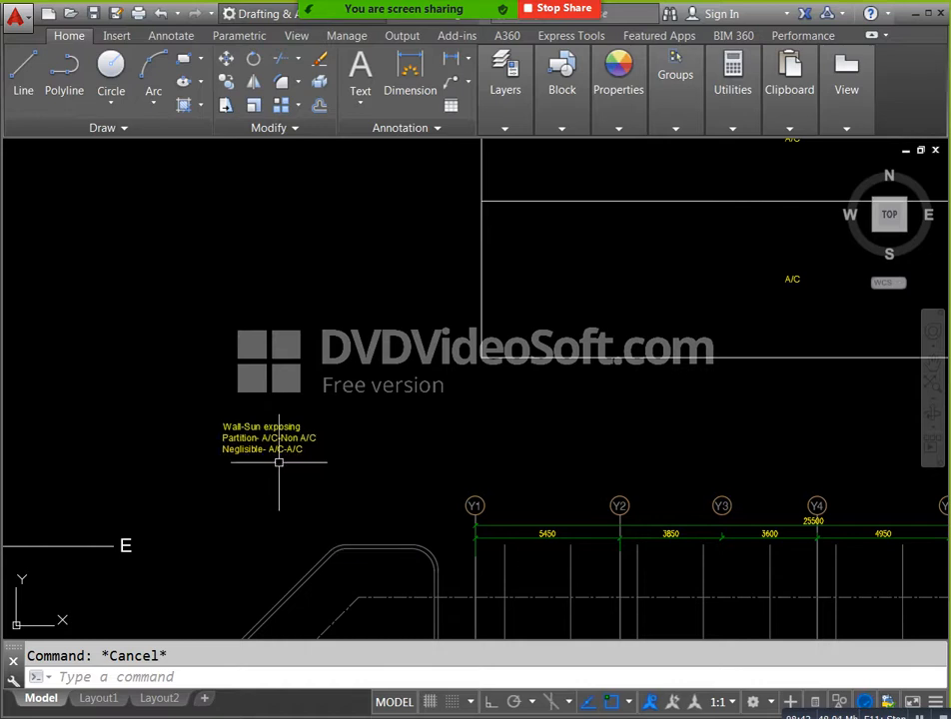
scroll(732, 379, up, 2)
drag(733, 378, 539, 482)
drag(651, 334, 581, 458)
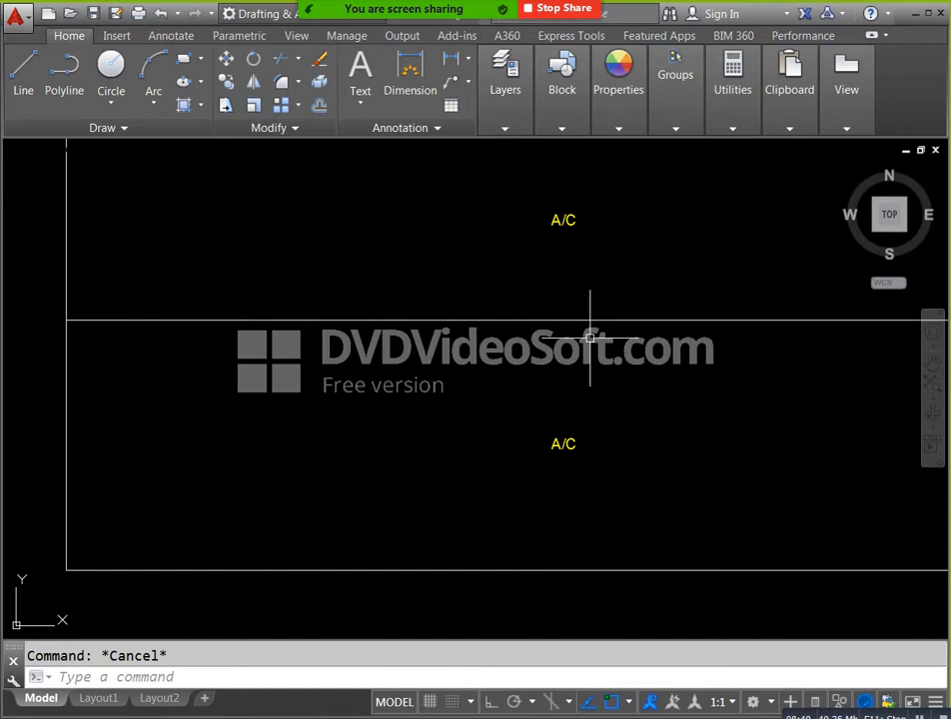
scroll(574, 363, down, 2)
drag(605, 238, 567, 219)
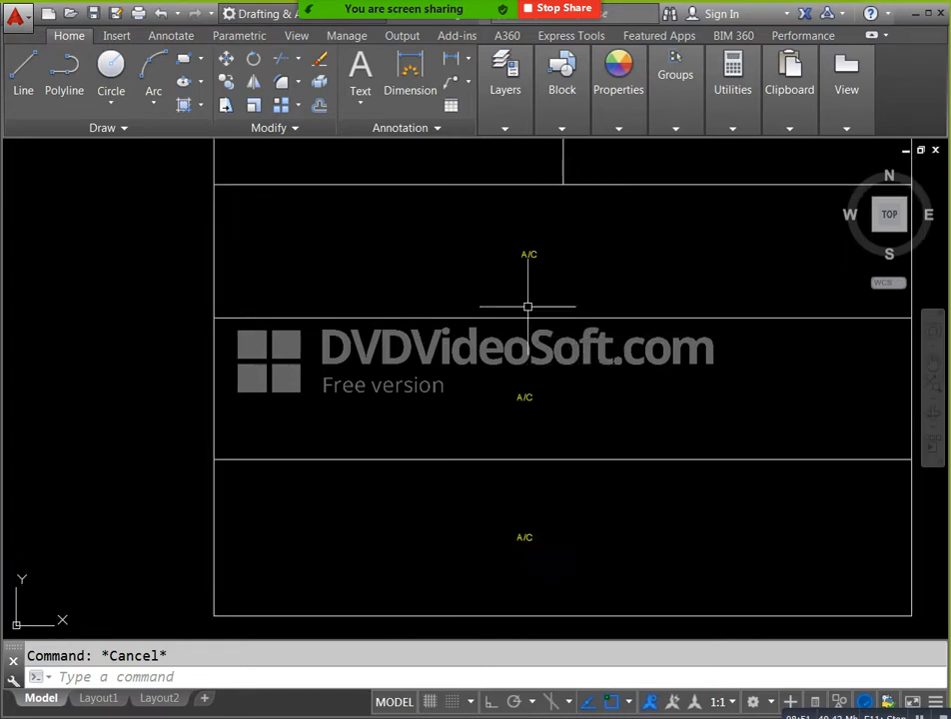
drag(528, 274, 520, 361)
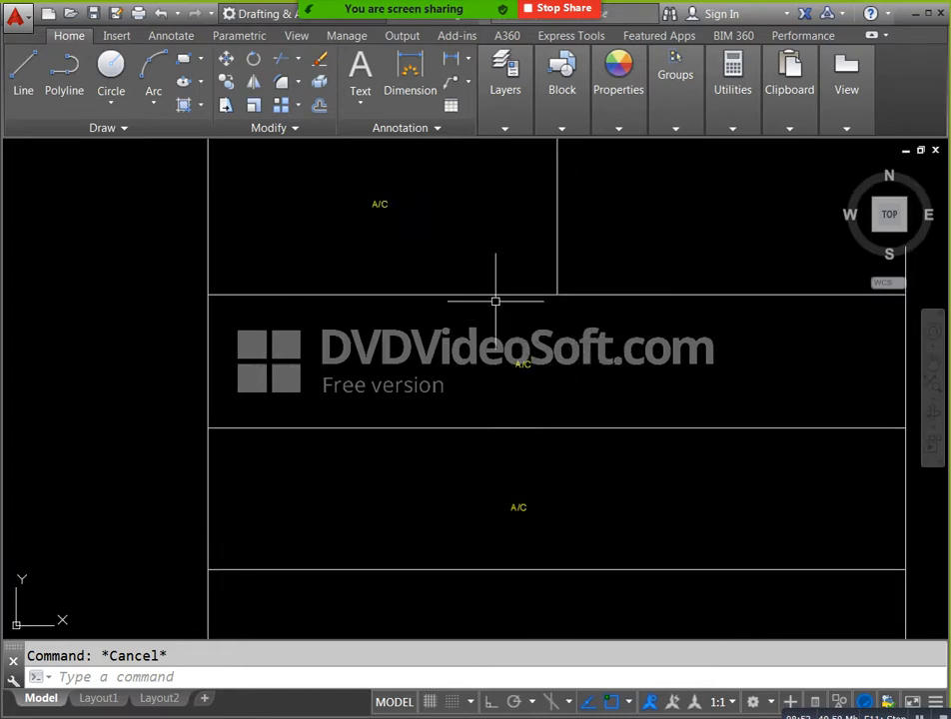
scroll(484, 380, down, 4)
scroll(472, 486, up, 4)
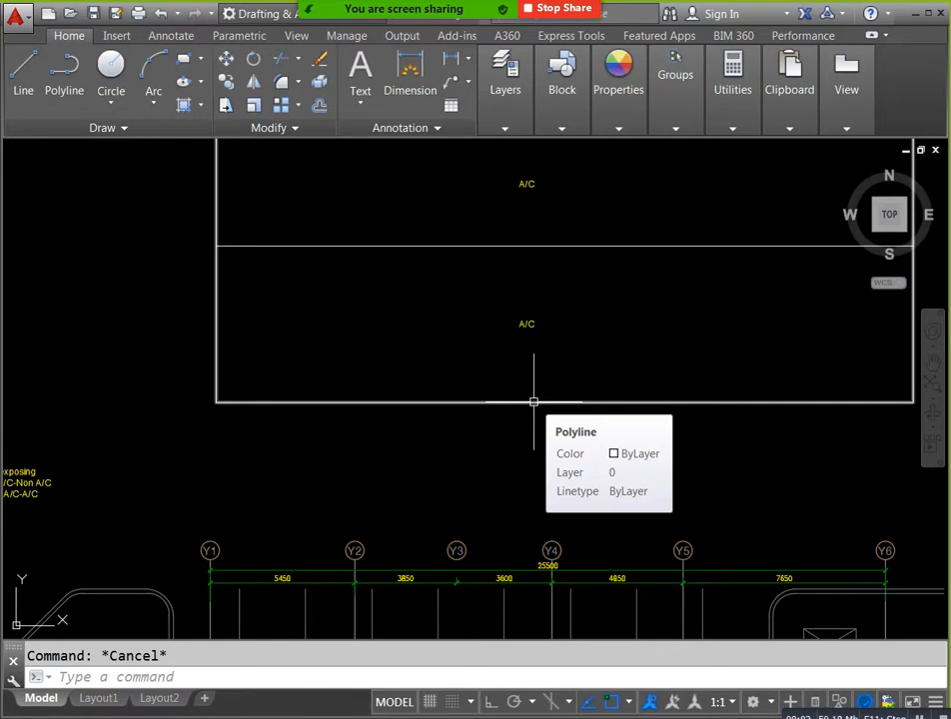
drag(562, 515, 561, 426)
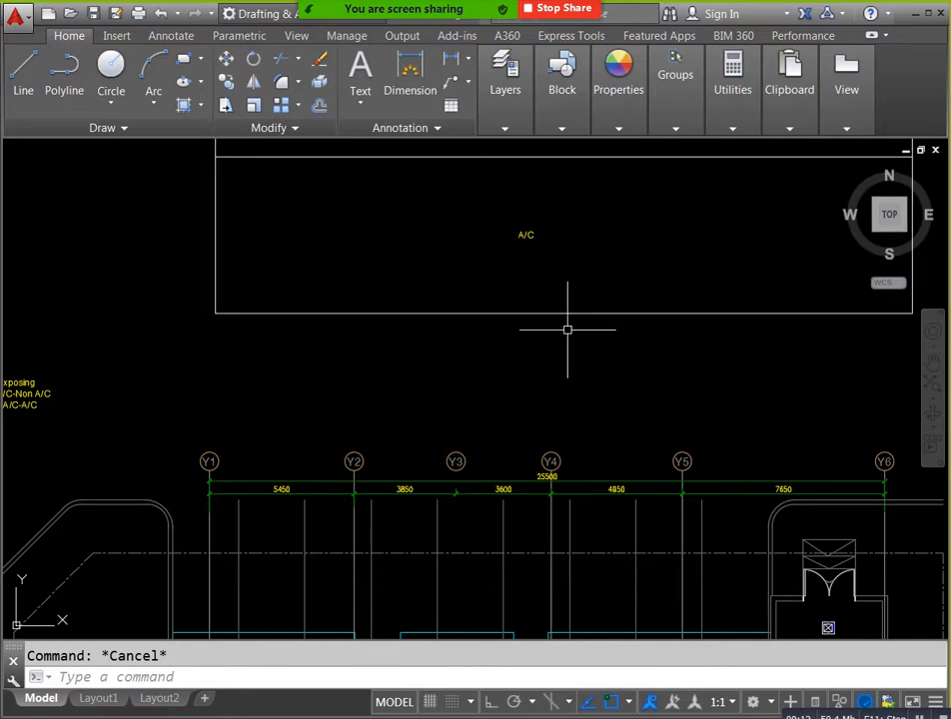
Step: Read the master bedroom's size and room number on the ground floor plan
scroll(559, 337, down, 3)
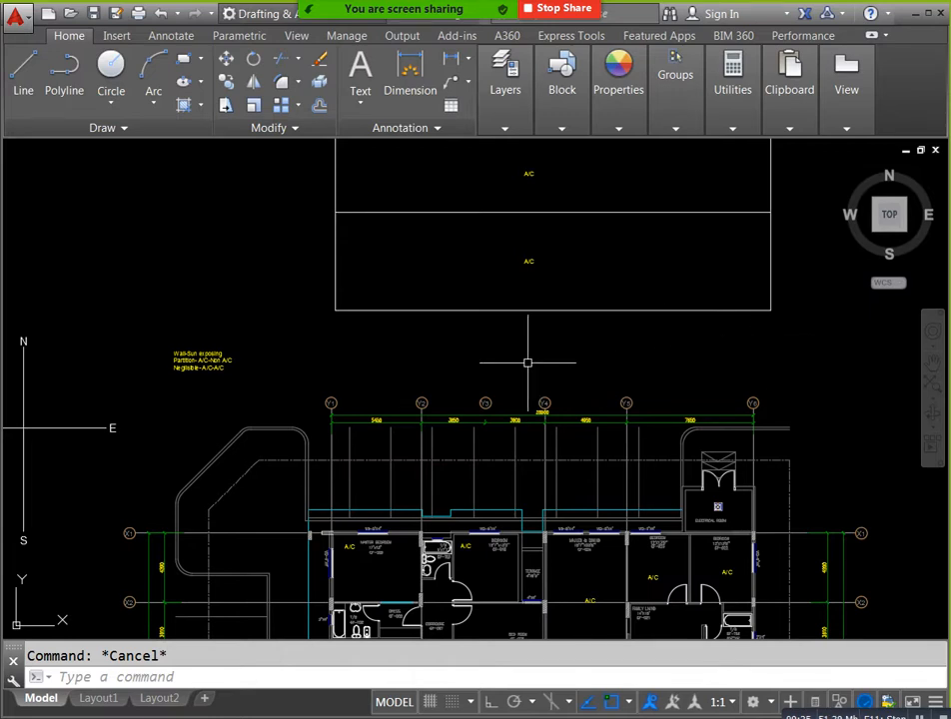
scroll(526, 361, down, 2)
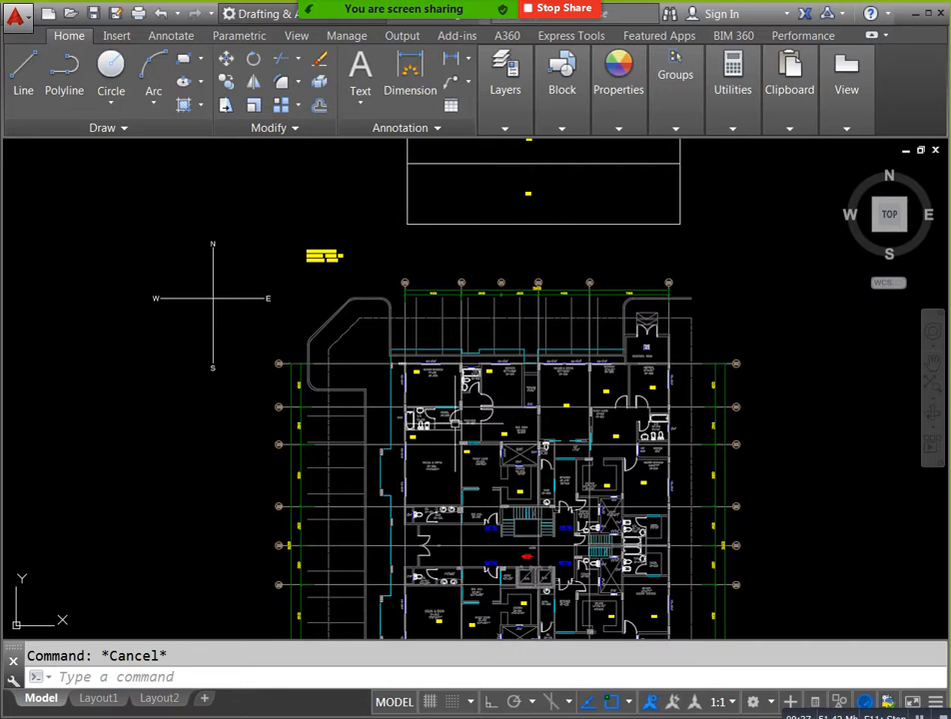
scroll(427, 368, up, 5)
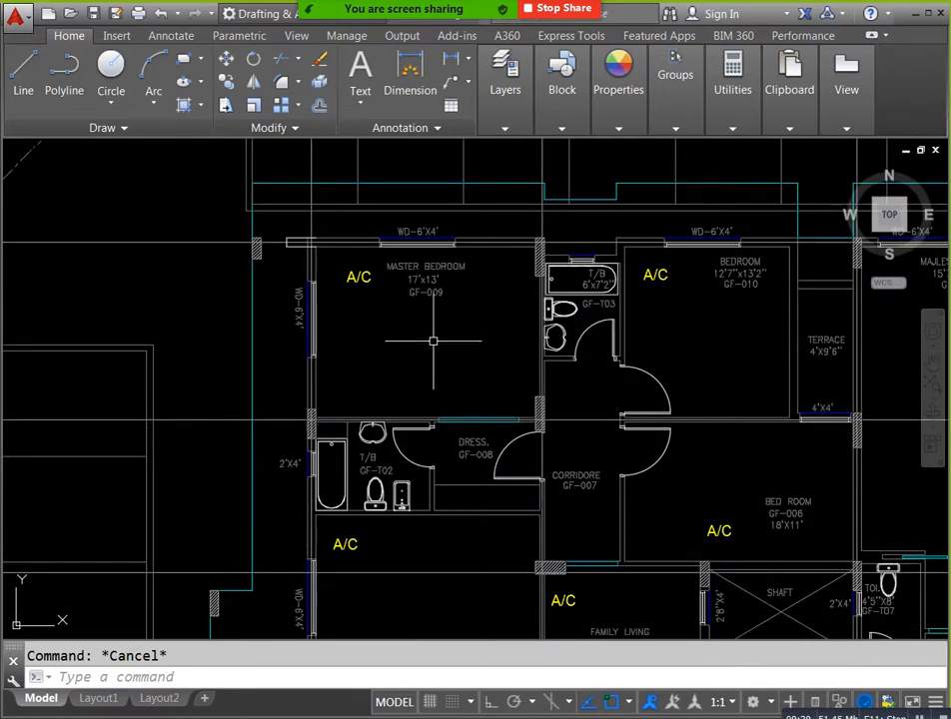
scroll(434, 344, up, 3)
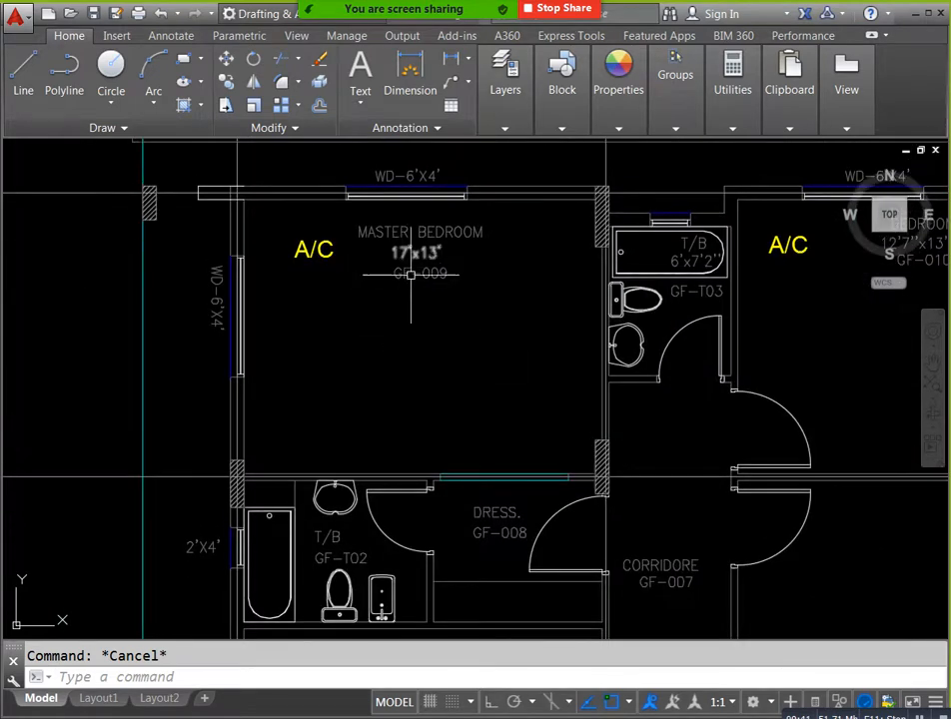
mouse_move(410, 274)
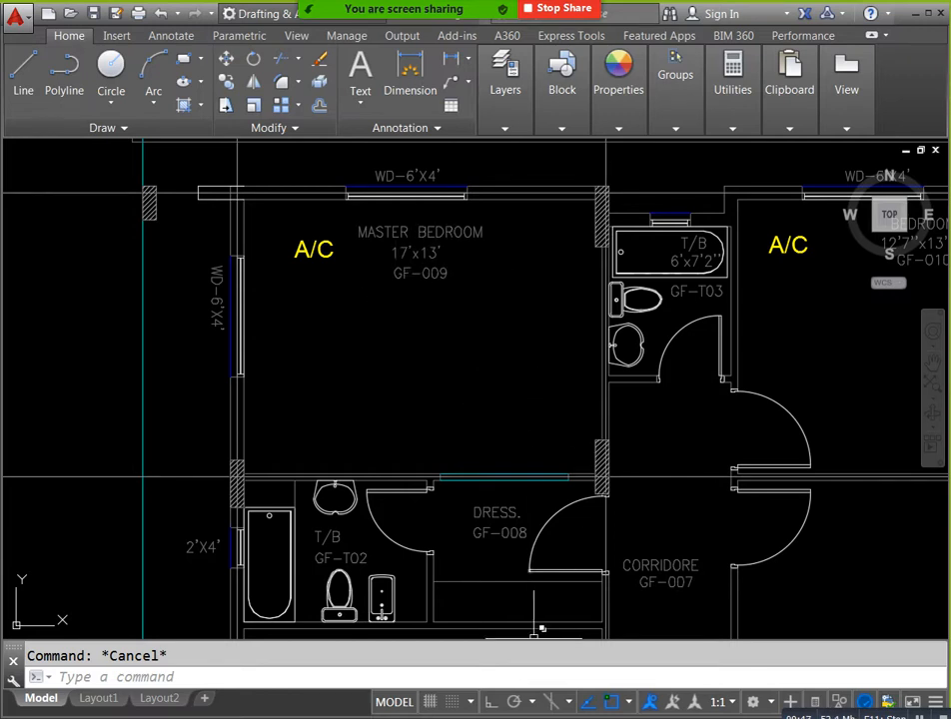
Step: Switch to the e20 workbook in Excel and set the floor to GF and the space reference to GF-009
click(542, 716)
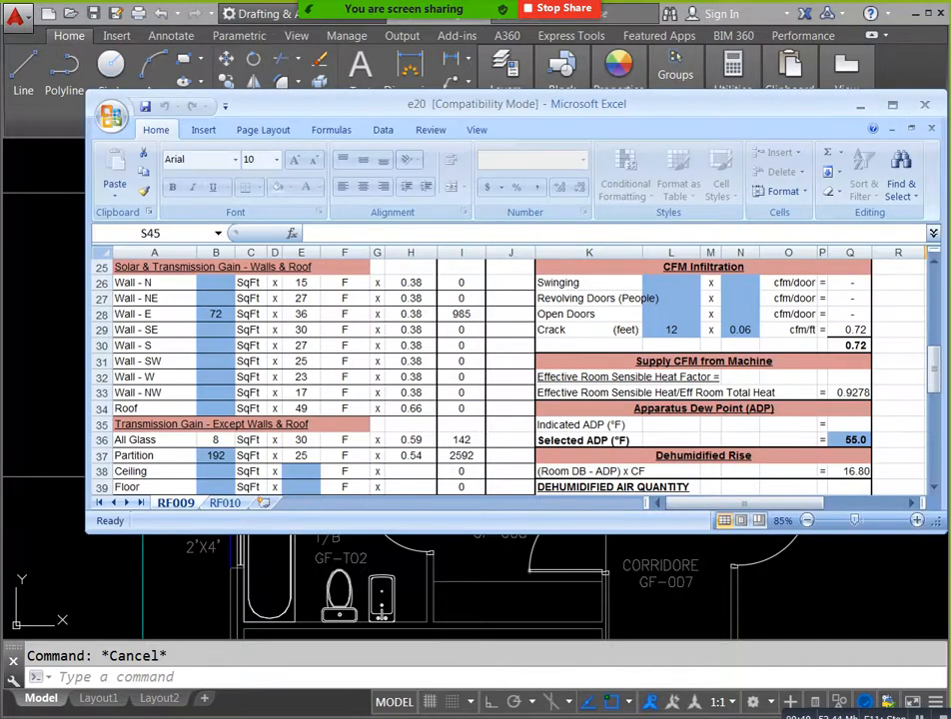
click(893, 105)
scroll(476, 420, up, 8)
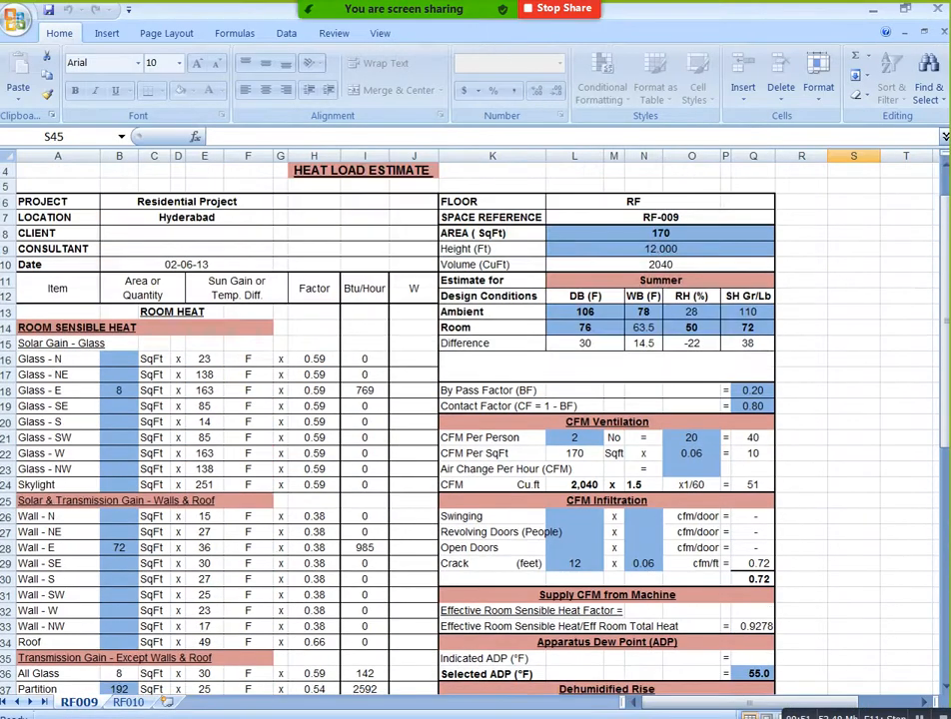
double_click(719, 253)
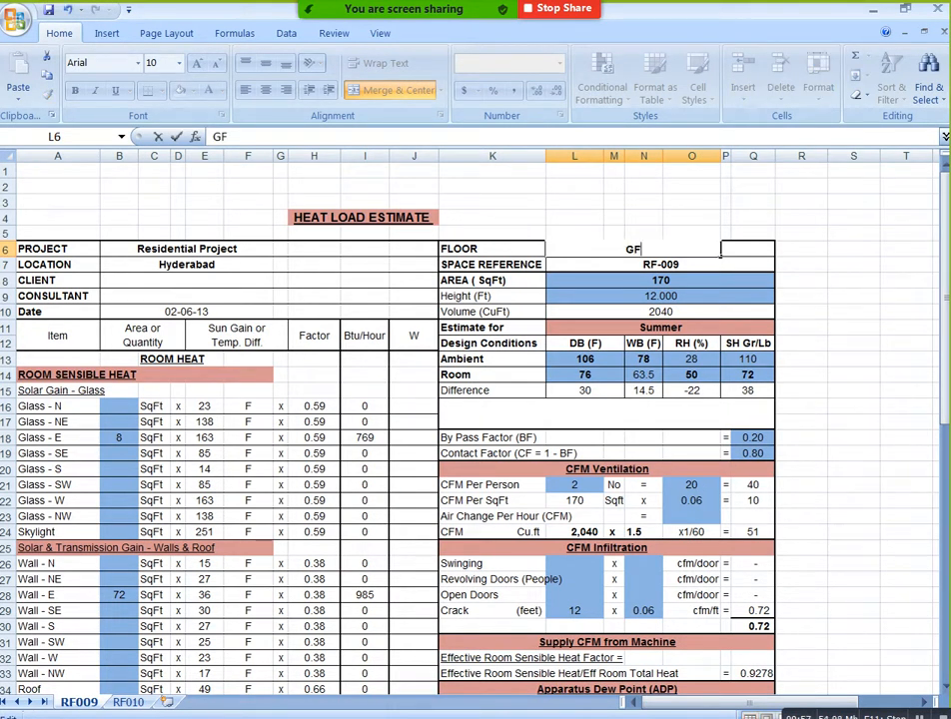
key(Return)
key(F2)
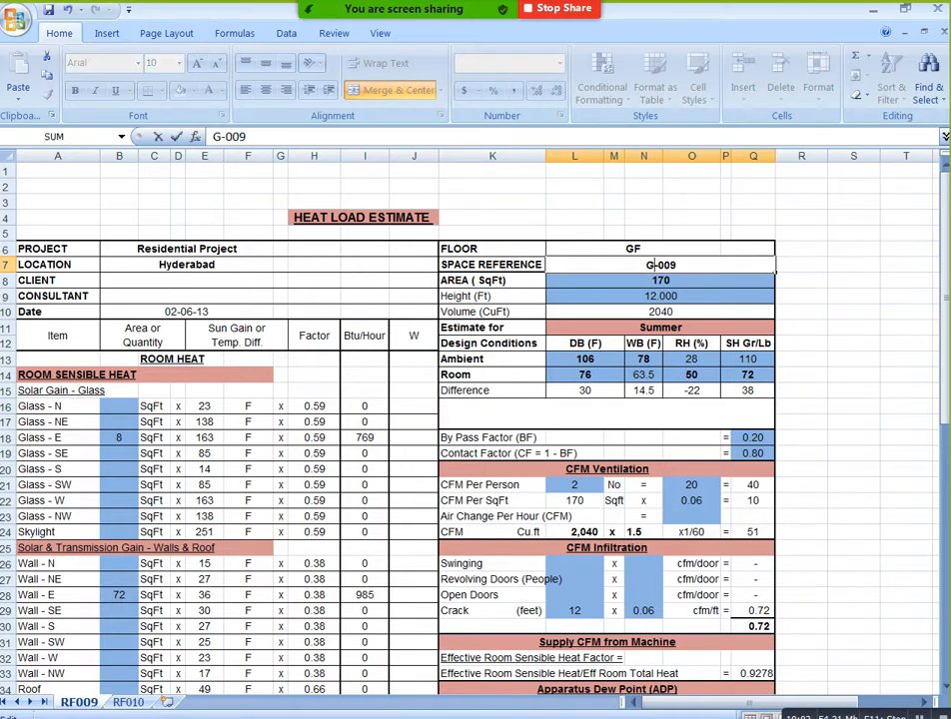
key(Return)
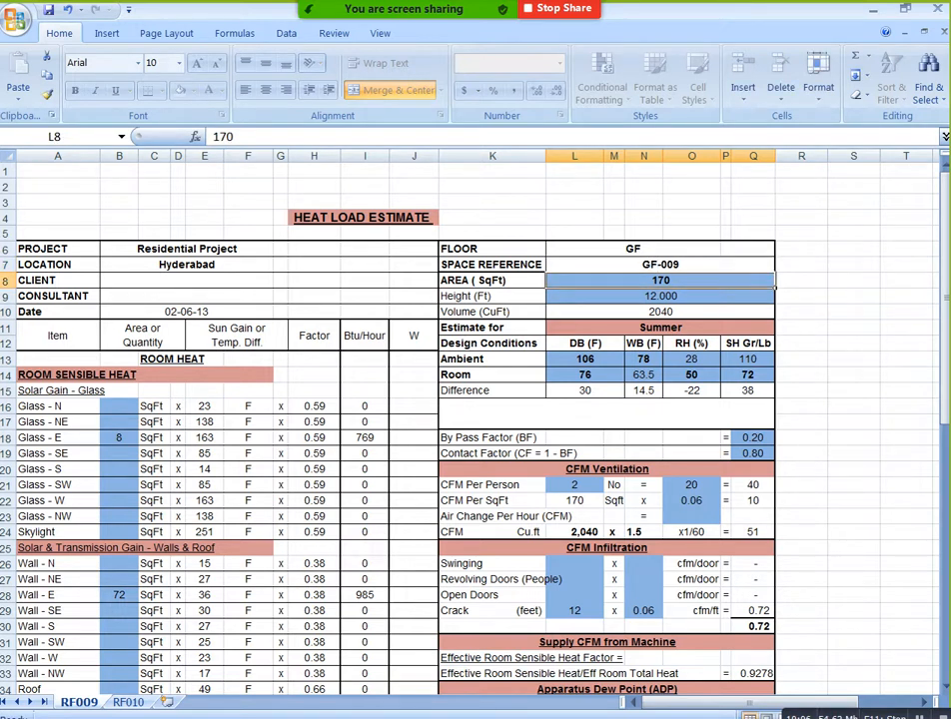
Step: Return to the AutoCAD plan to read the master bedroom's dimensions and open Calculator beside the room
click(486, 717)
drag(340, 399, 347, 421)
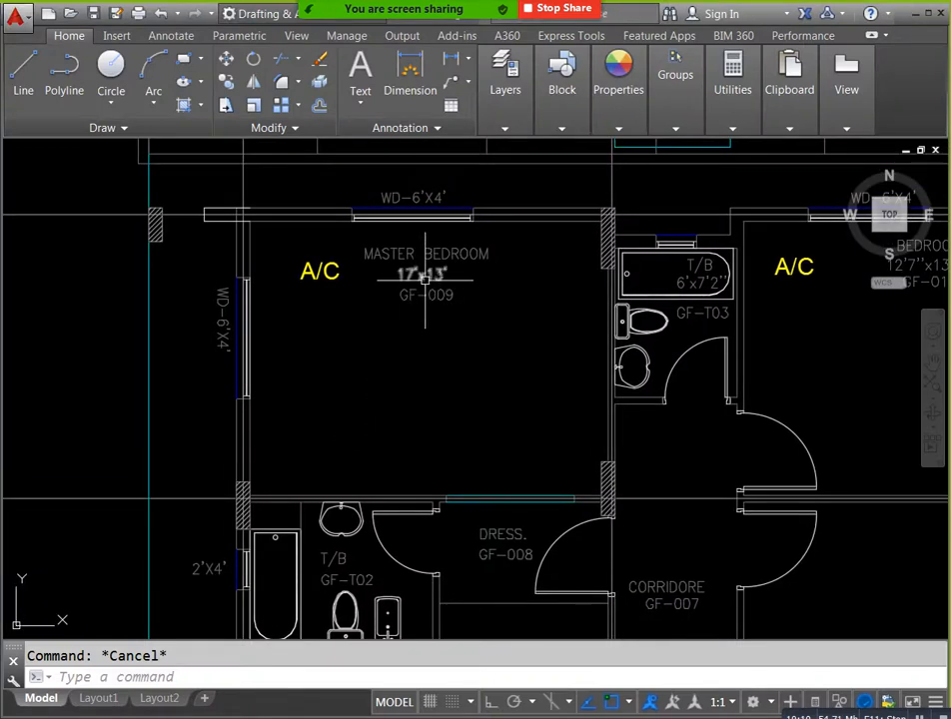
mouse_move(431, 279)
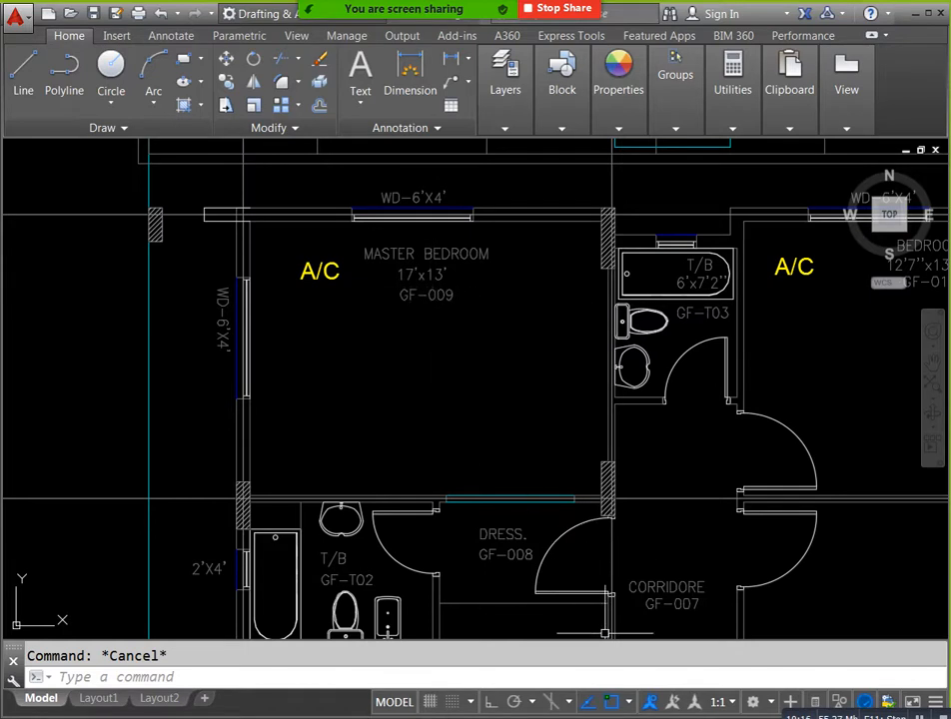
click(24, 716)
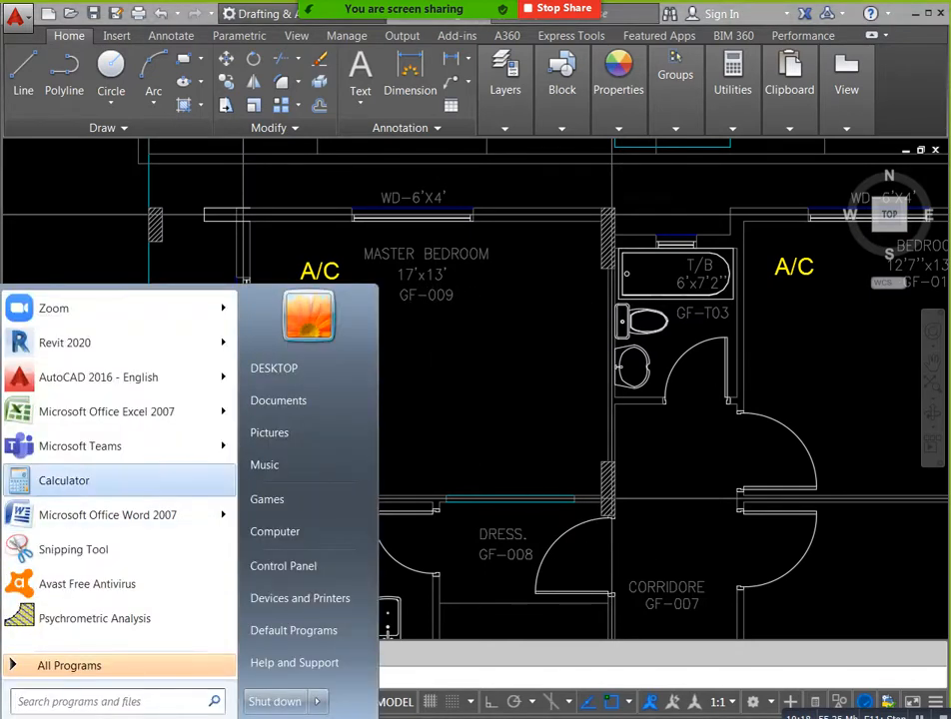
click(66, 481)
mouse_move(239, 251)
mouse_down()
mouse_move(643, 368)
mouse_move(704, 319)
mouse_up()
Step: Calculate the master bedroom's floor area as 17 × 13 and put Calculator away
click(685, 543)
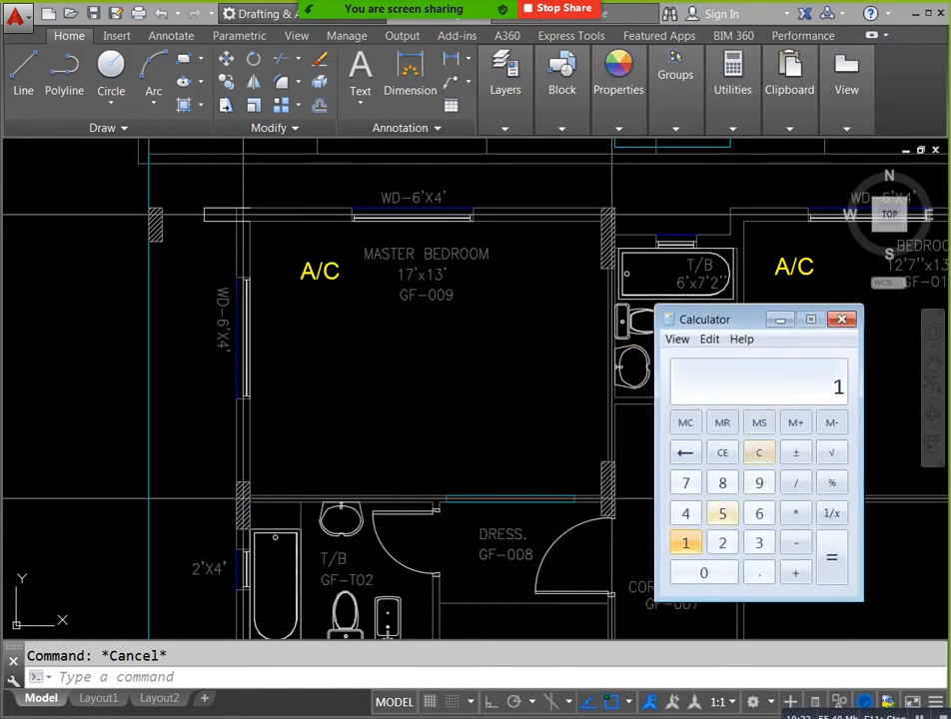
click(685, 482)
click(795, 512)
click(685, 542)
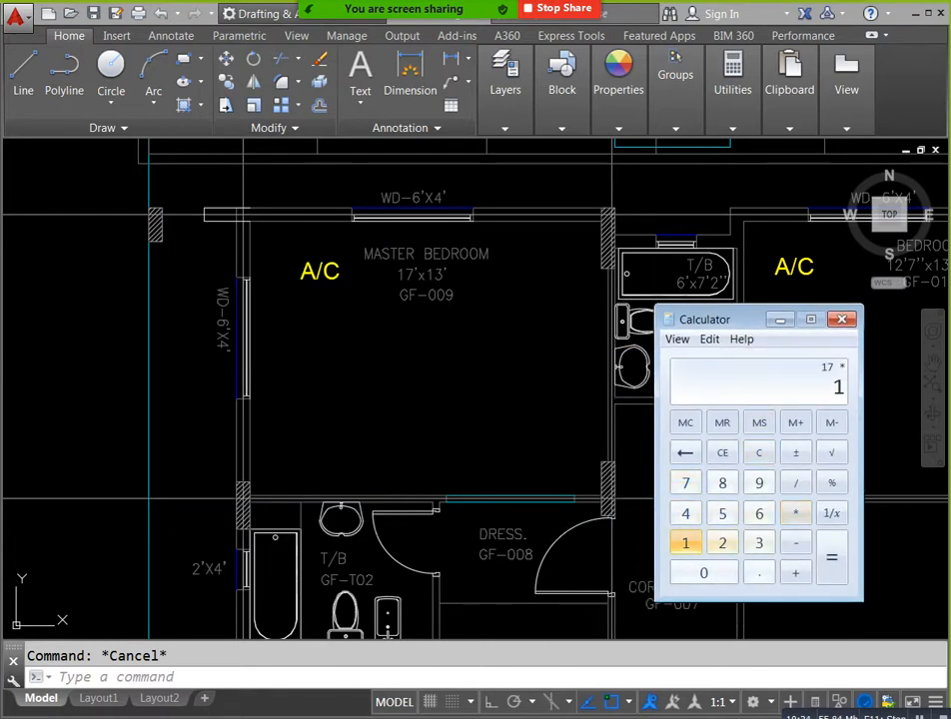
click(758, 543)
click(830, 557)
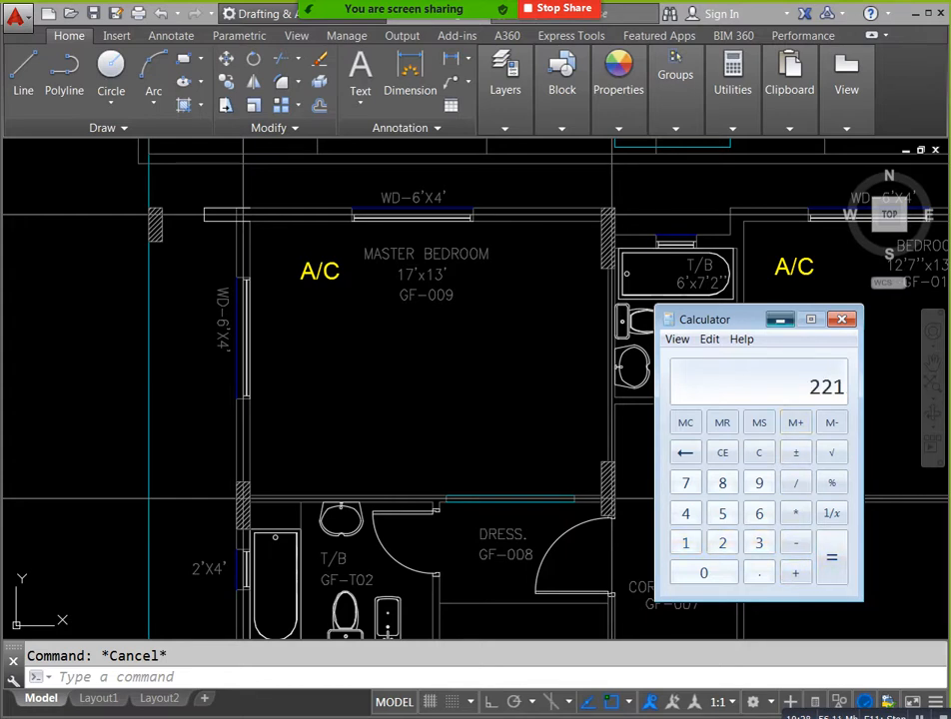
click(780, 320)
Step: Switch to the Excel heat load estimate and set the room's area to 221 sq ft
key(alt+Tab)
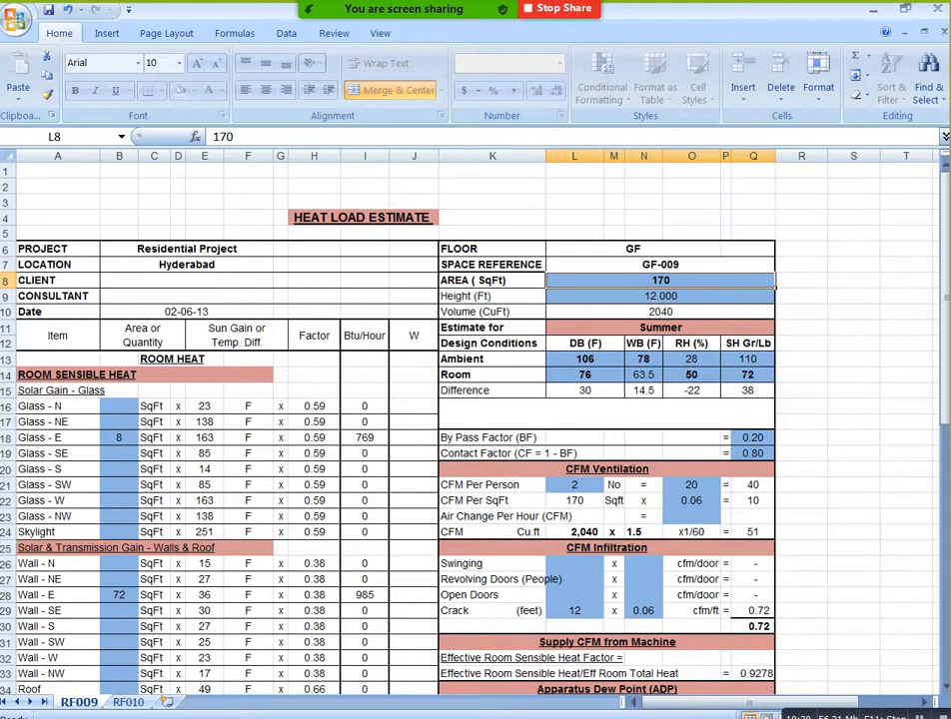
key(F2)
key(BackSpace)
key(BackSpace)
key(BackSpace)
text(221)
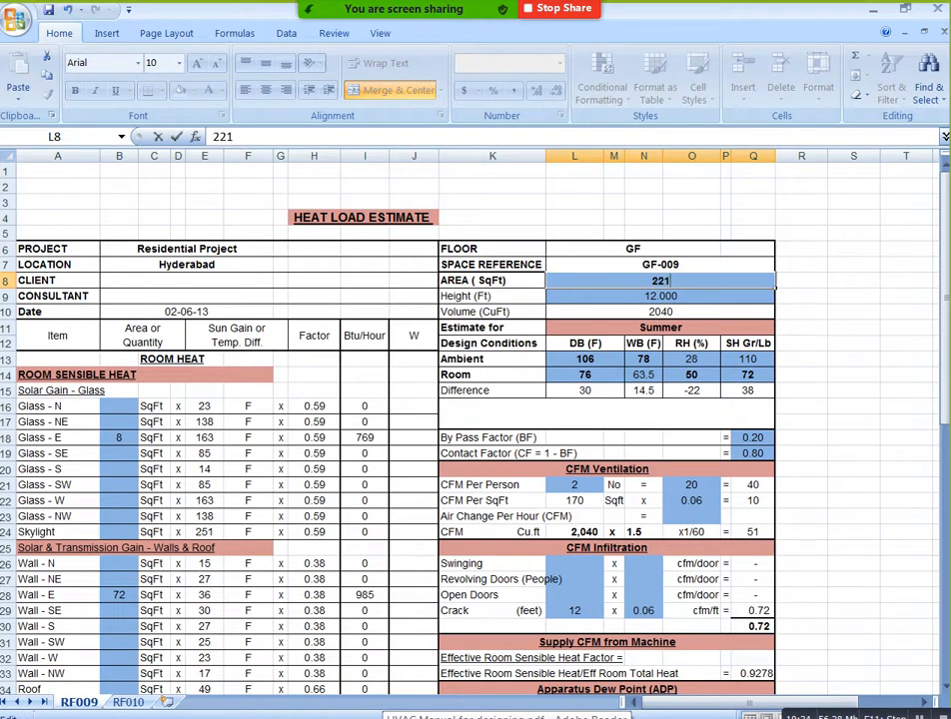
click(801, 248)
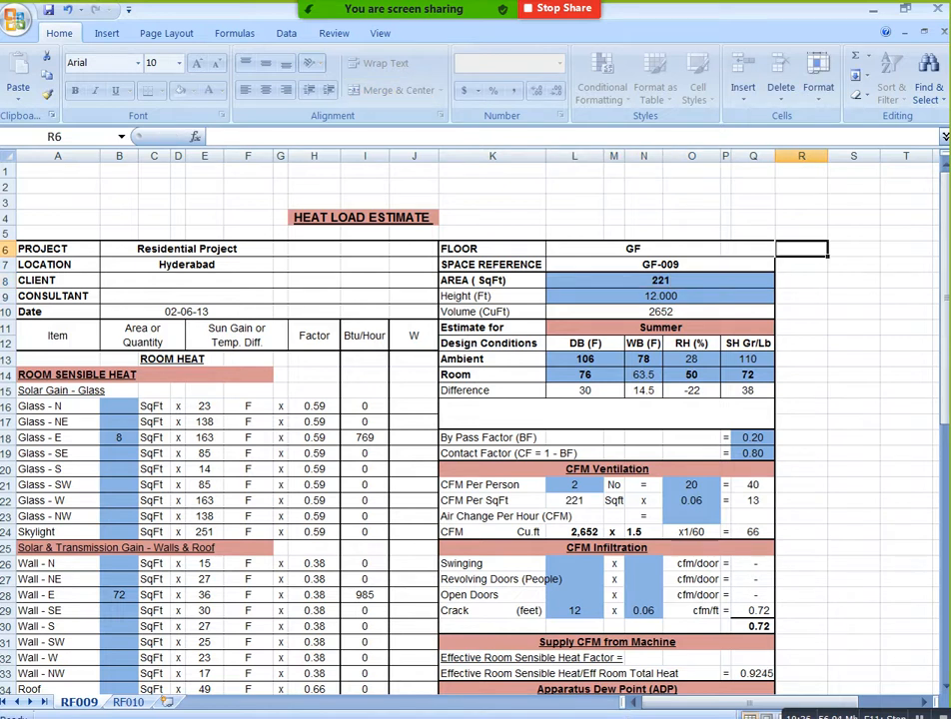
Step: Set the room height in the heat load estimate to 12.6 ft
click(660, 297)
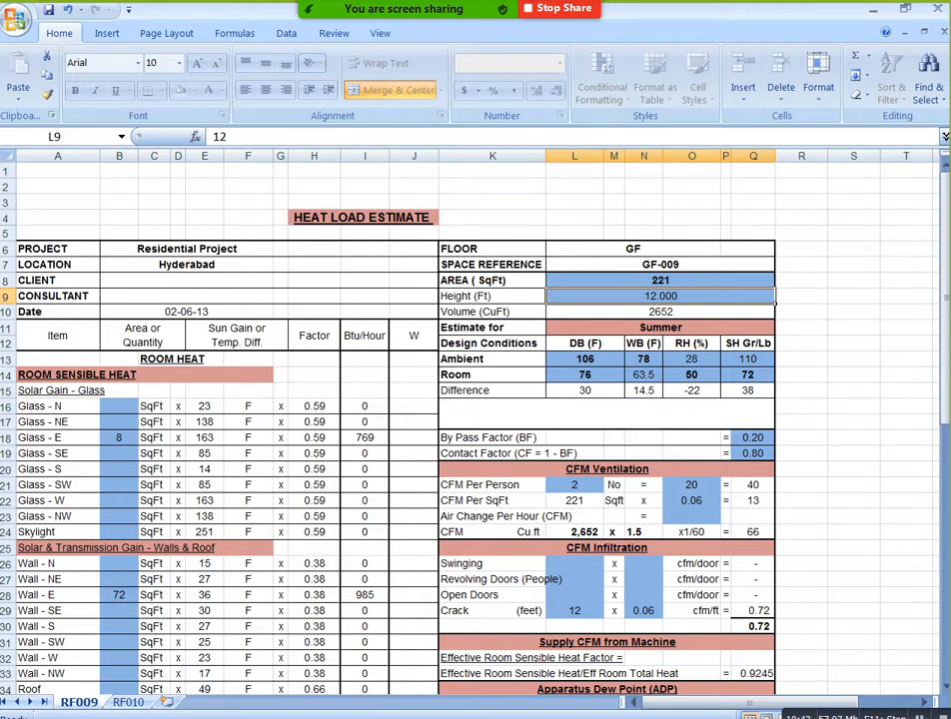
key(F2)
key(BackSpace)
key(BackSpace)
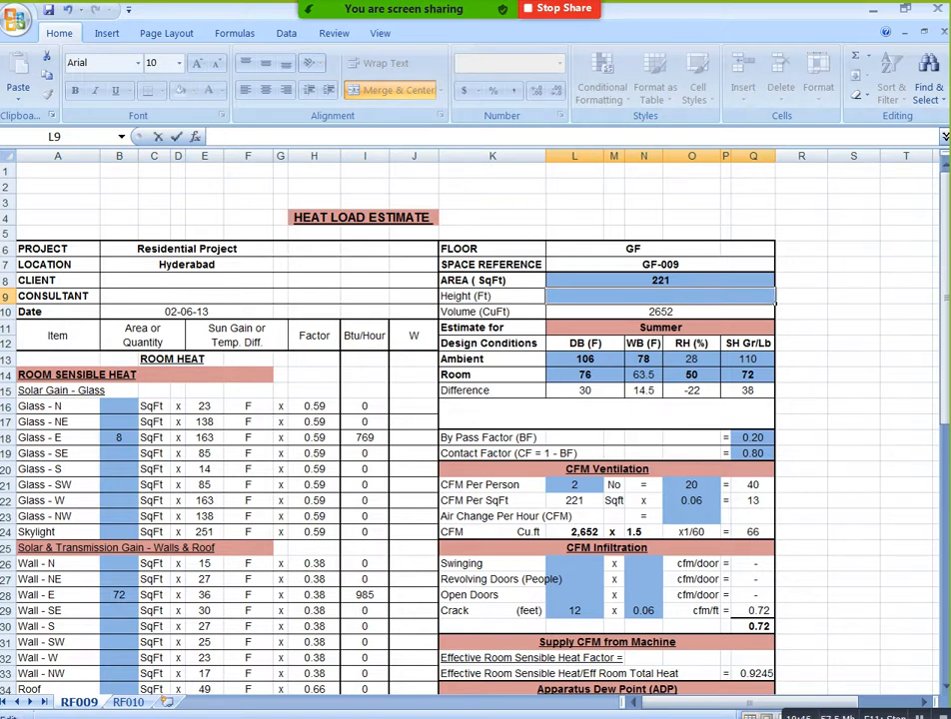
text(12.6)
key(Tab)
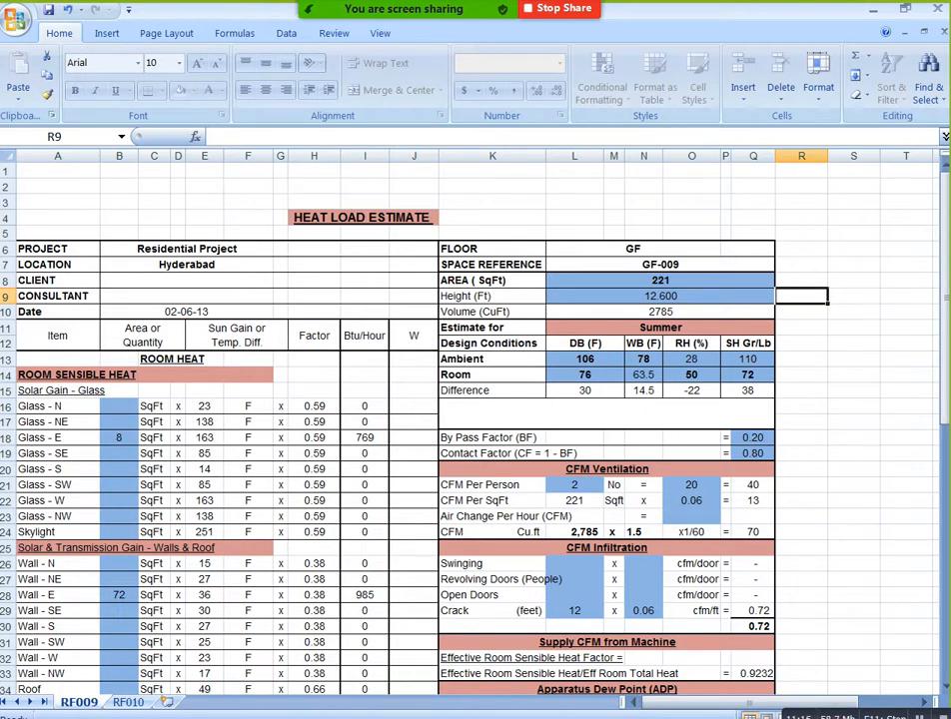
Step: Switch to AutoCAD and draw a full-width horizontal line just below the upper line of the section sketch's lowest A/C storey
key(alt+Tab)
scroll(584, 475, down, 4)
drag(584, 474, 584, 568)
drag(618, 322, 506, 585)
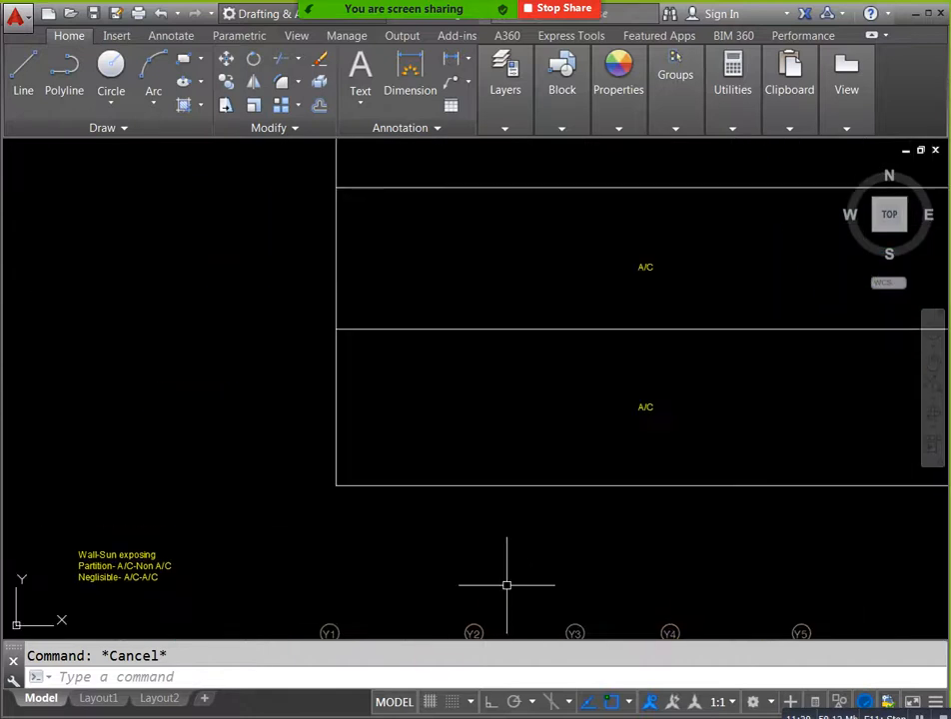
text(l)
key(Return)
drag(583, 513, 554, 521)
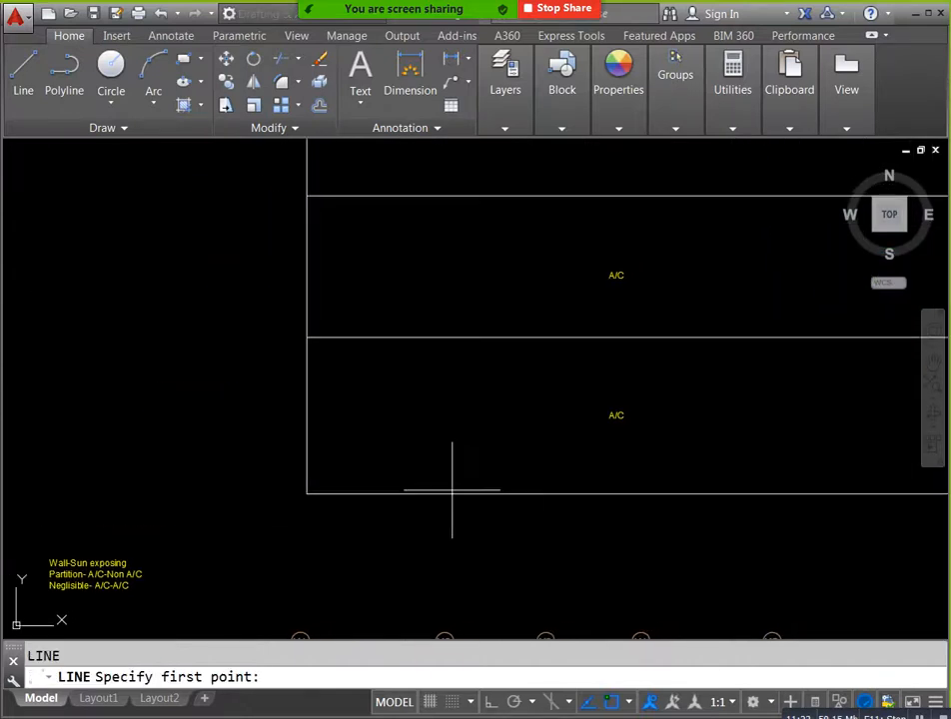
click(310, 349)
drag(626, 393, 435, 425)
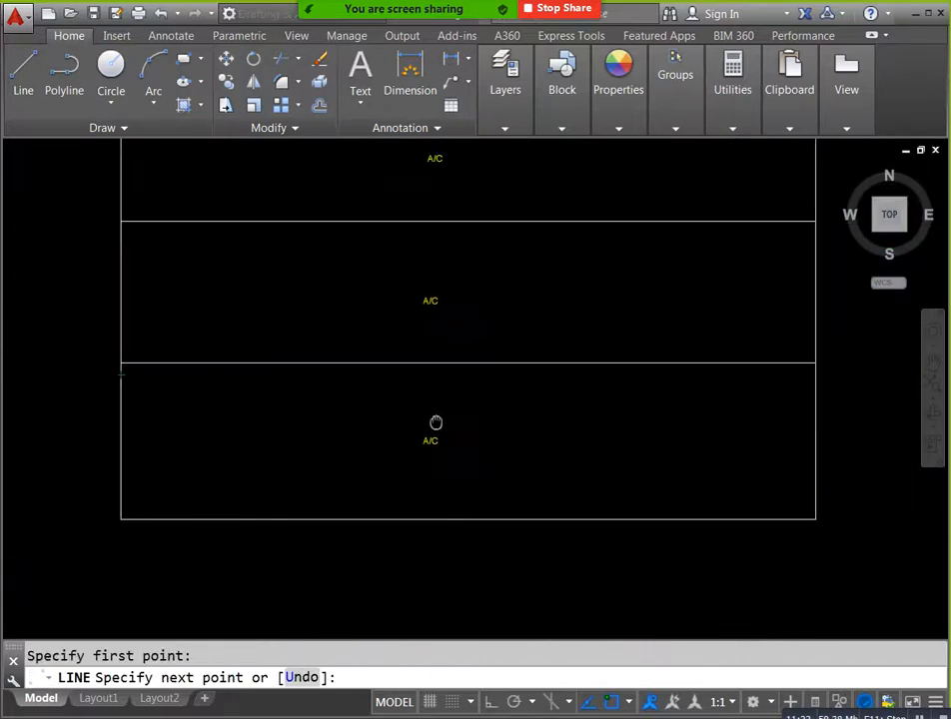
click(821, 377)
key(Return)
Step: Draw a second full-width horizontal line just above the bottom edge of the lowest A/C storey
key(Return)
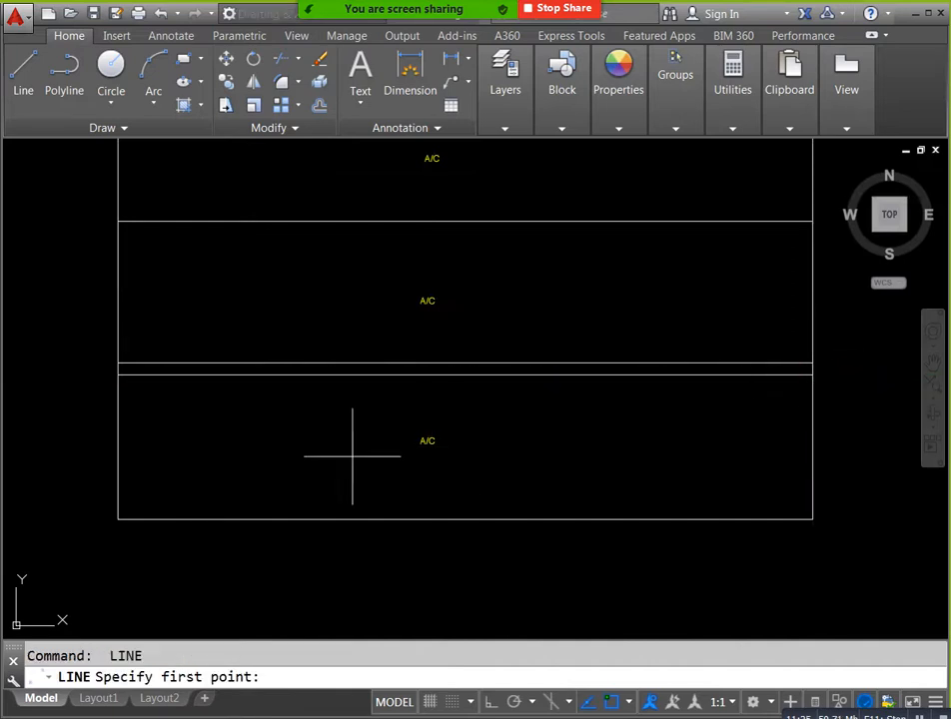
click(121, 502)
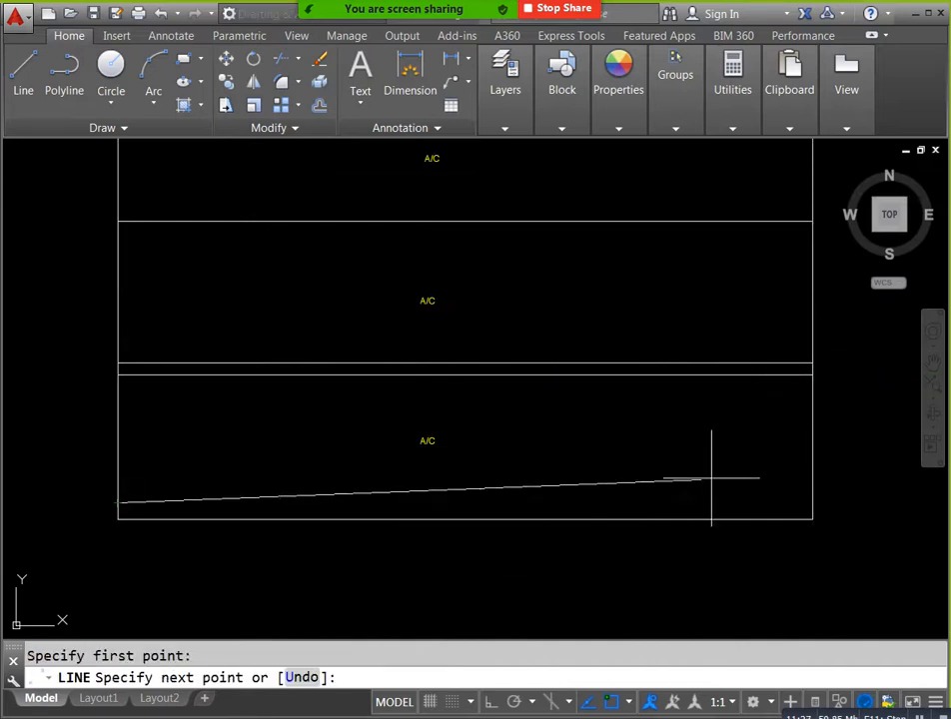
key(Escape)
Step: Compare the lowest storey's height from its inner floor line to the storey line above and to the new ceiling line
scroll(758, 452, up, 2)
click(641, 556)
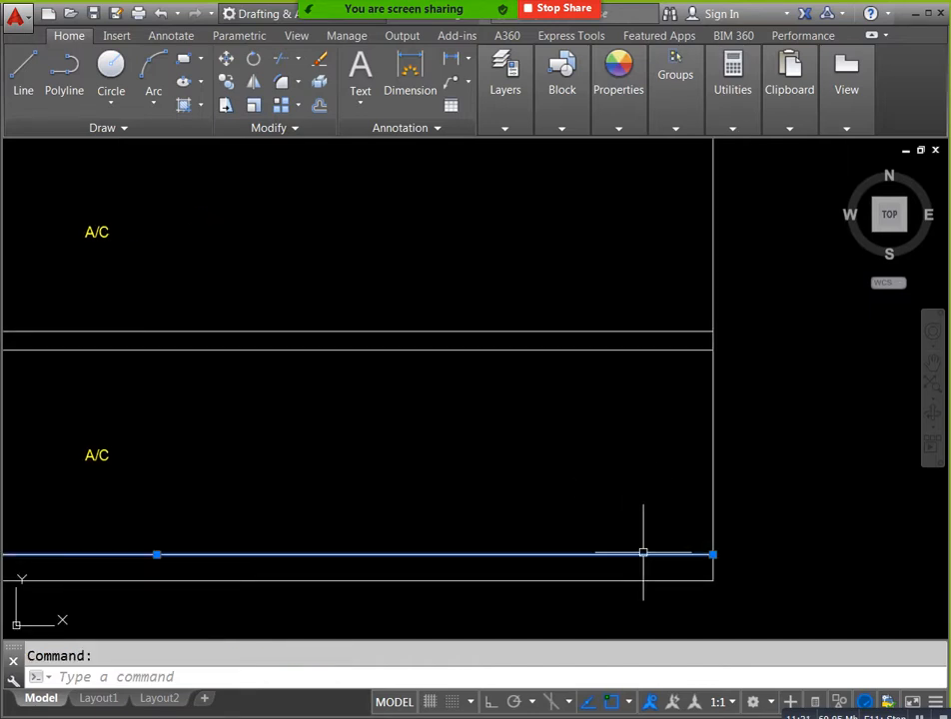
click(653, 334)
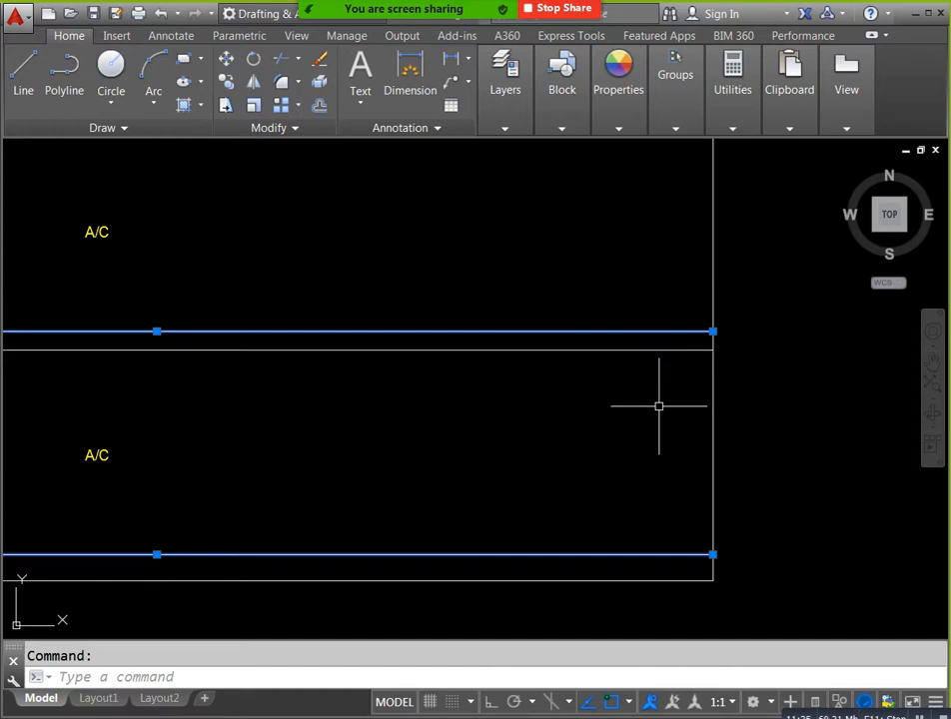
key(Escape)
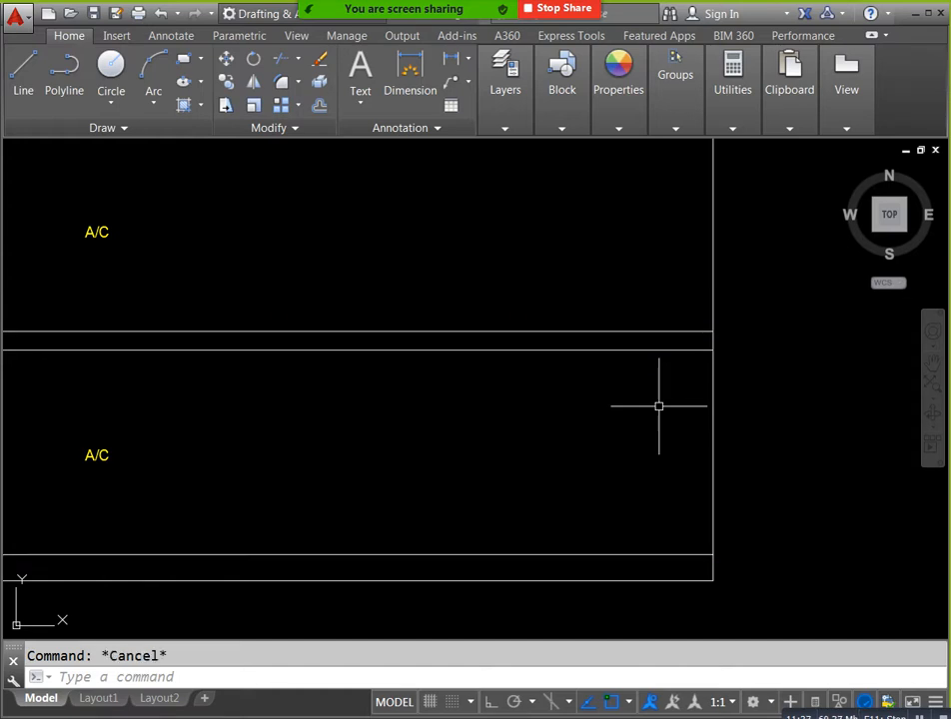
click(662, 555)
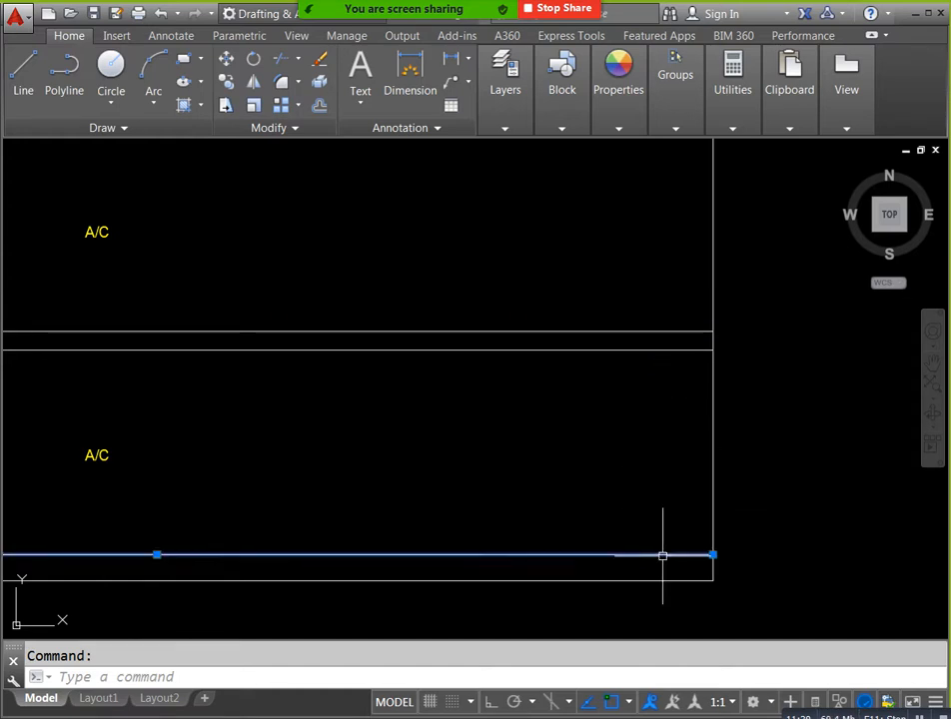
click(680, 350)
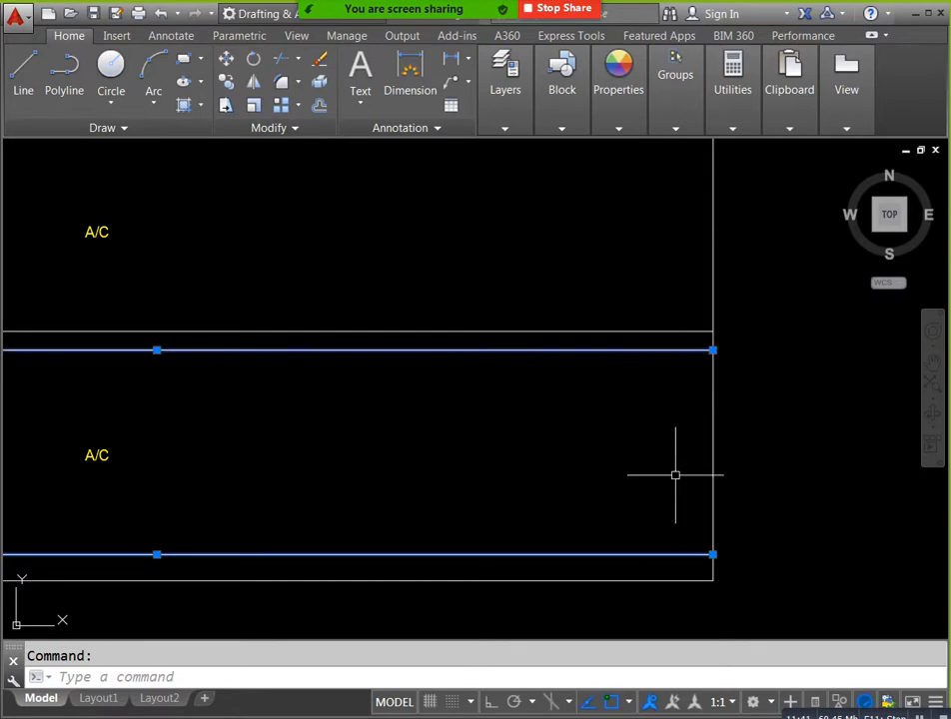
key(Escape)
Step: Return from the section sketch to master bedroom GF-009 on the floor plan
scroll(675, 475, down, 5)
scroll(251, 526, up, 1)
scroll(483, 601, up, 4)
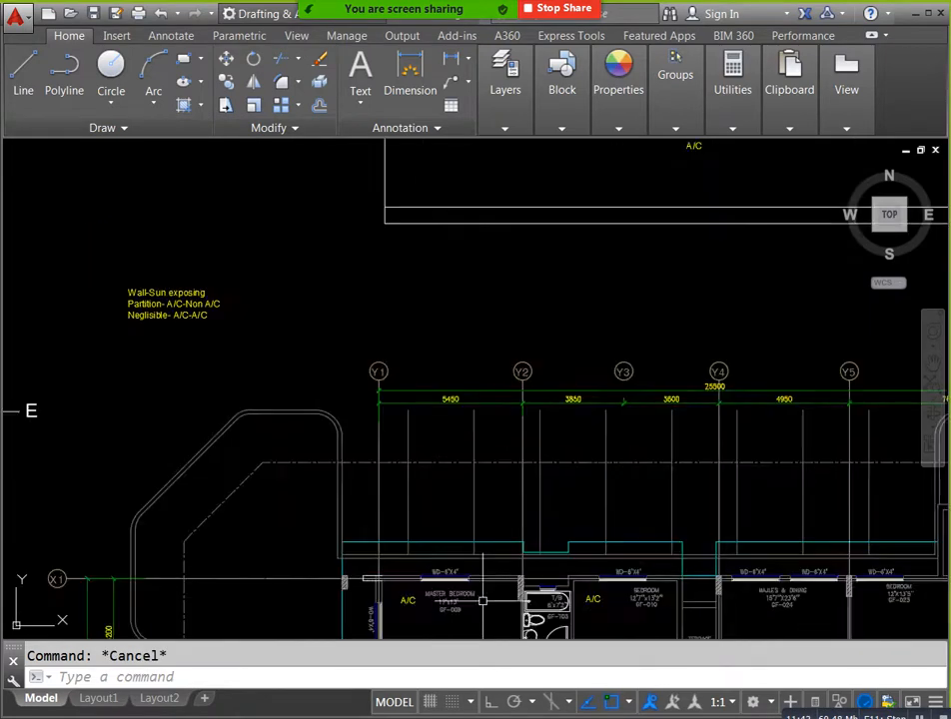
drag(482, 600, 502, 538)
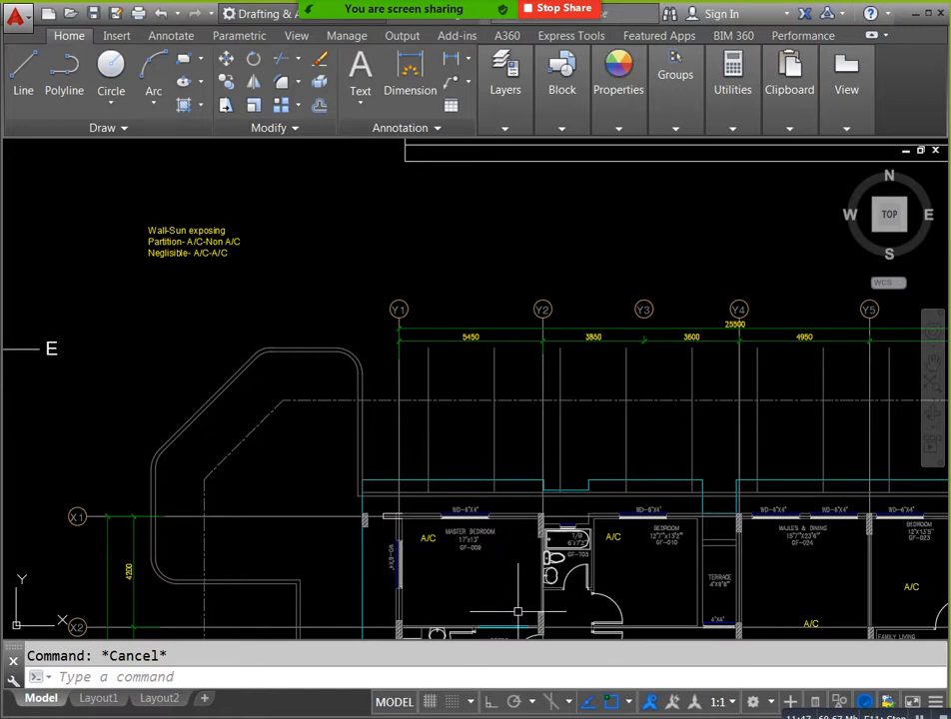
scroll(484, 556, up, 3)
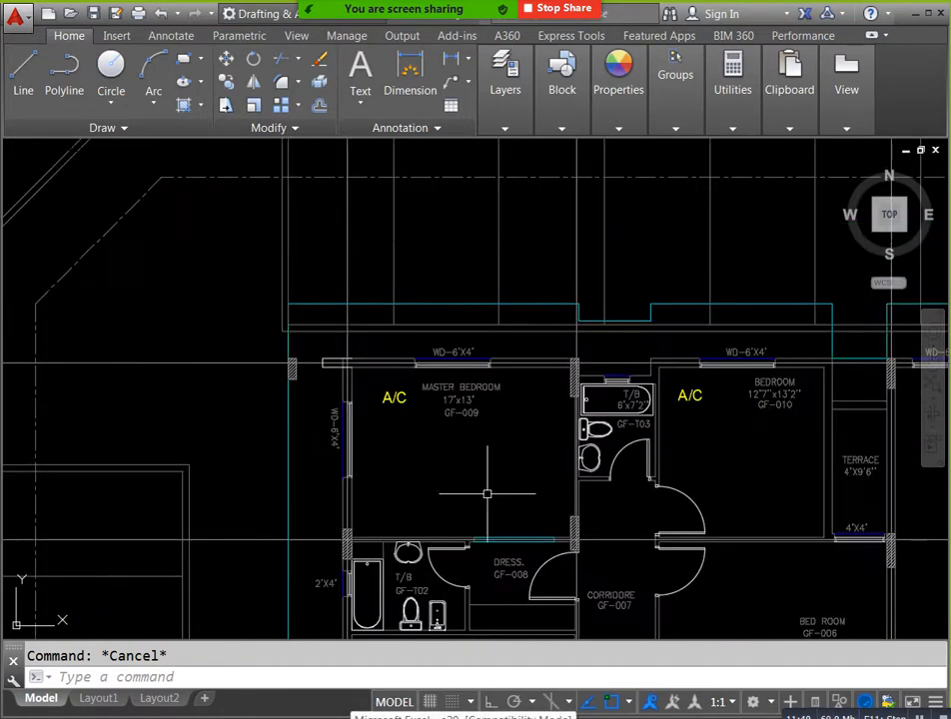
Step: Switch to Excel and review the heat load estimate's project details and its glass, wall and partition gain rows
key(alt+Tab)
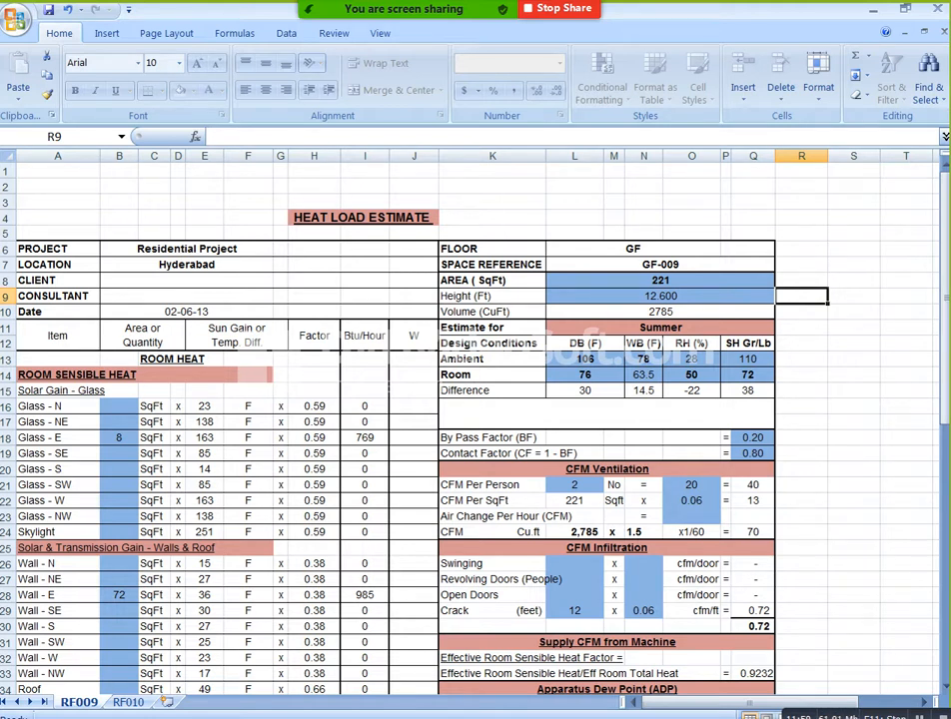
click(187, 248)
click(187, 265)
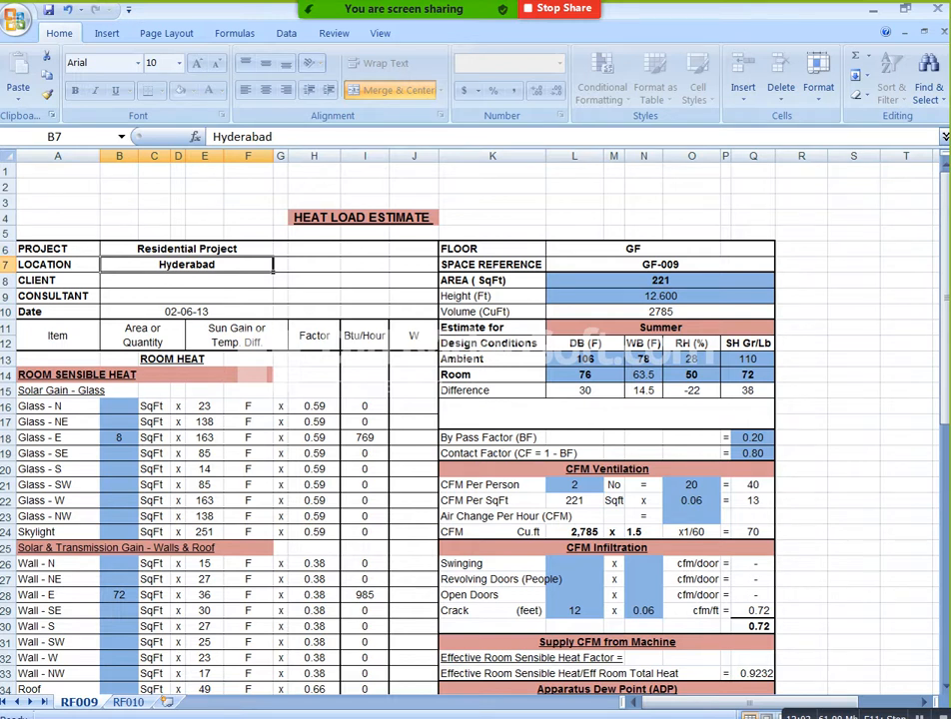
scroll(389, 420, down, 1)
scroll(389, 420, down, 1)
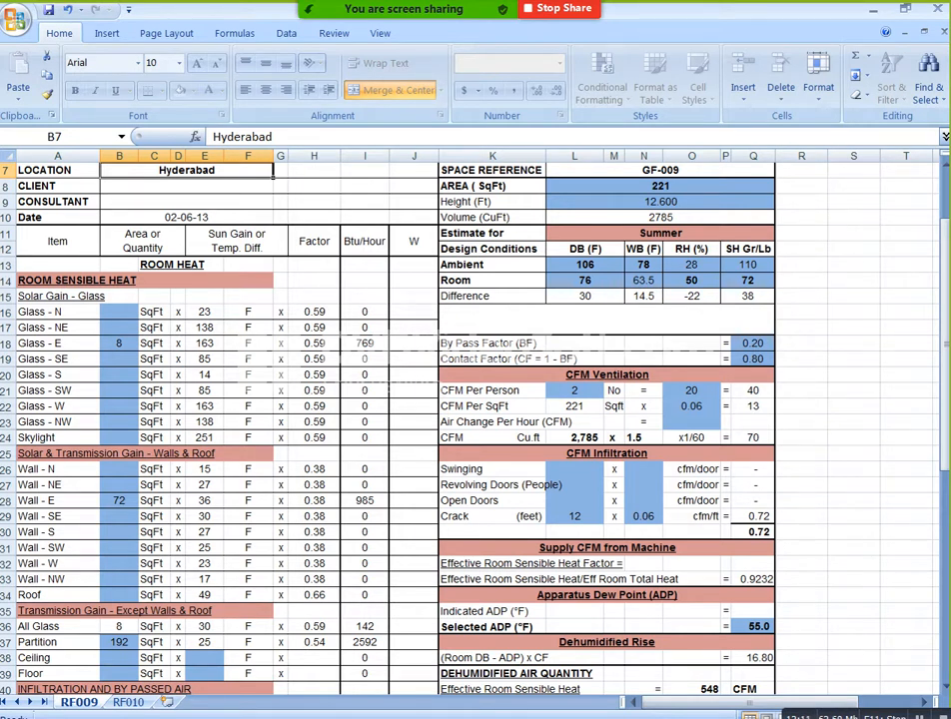
scroll(389, 419, down, 1)
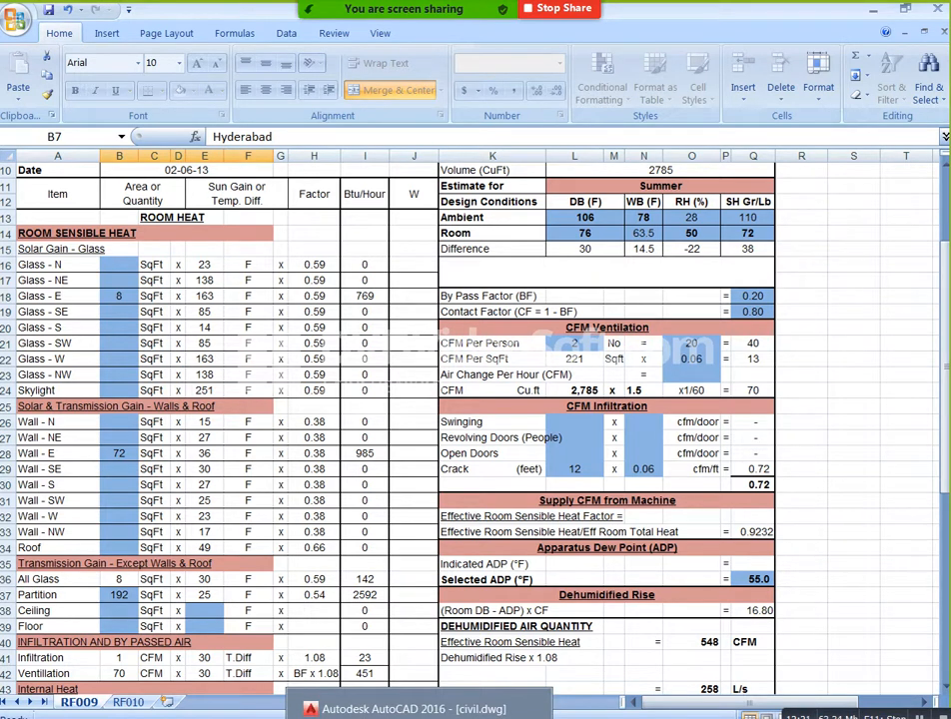
Step: Switch to AutoCAD and compare master bedroom GF-009's walls with the compass directions drawn beside the plan
click(414, 715)
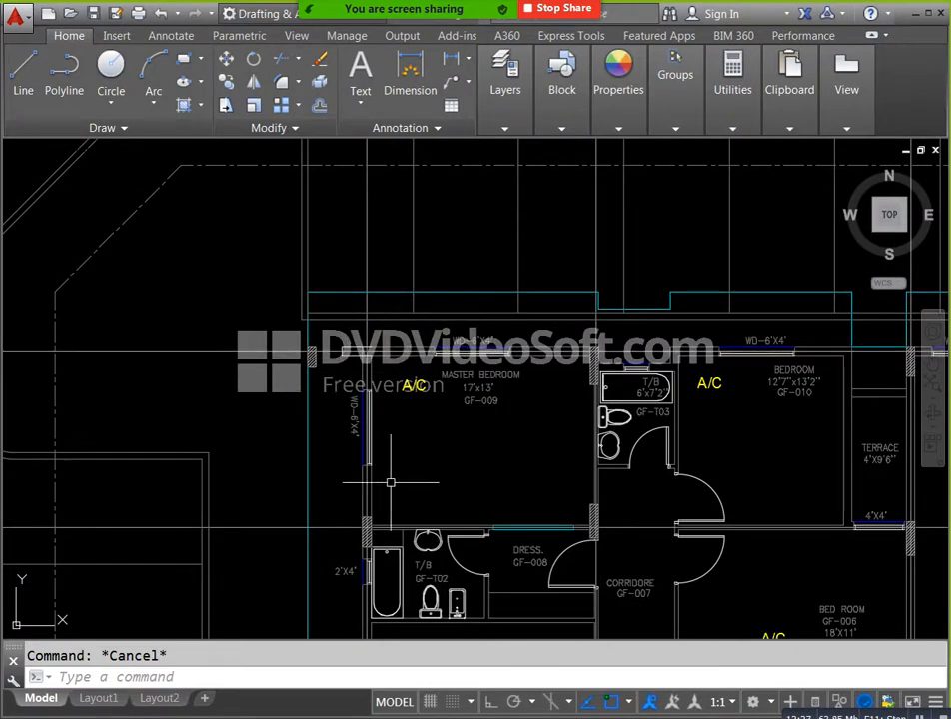
scroll(434, 499, down, 2)
mouse_move(443, 510)
mouse_down()
mouse_move(595, 554)
mouse_move(653, 554)
mouse_up()
scroll(174, 226, down, 4)
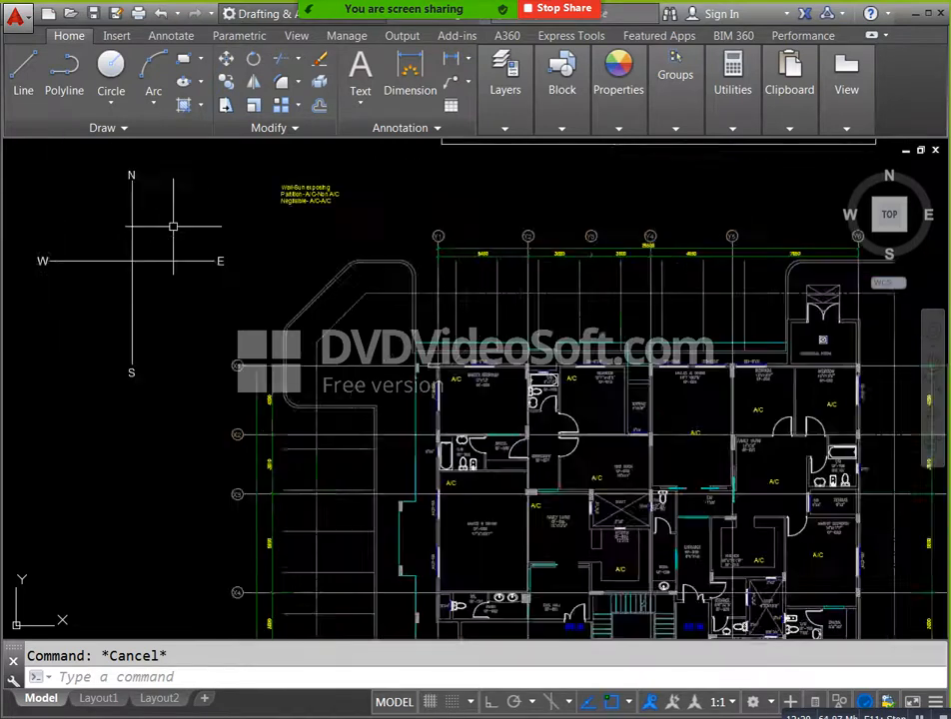
scroll(352, 299, up, 2)
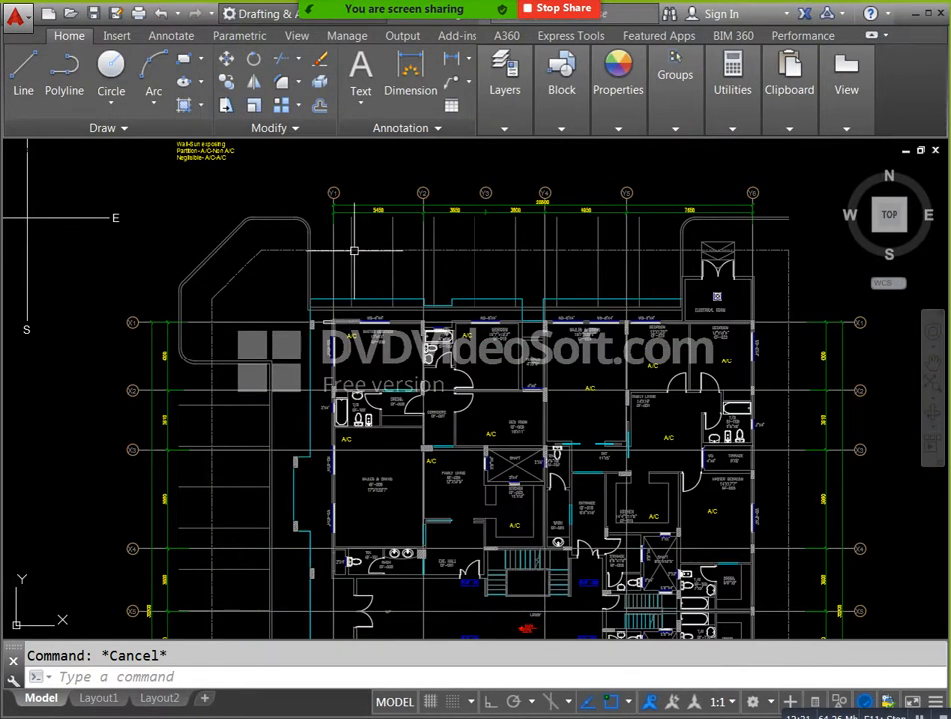
drag(350, 289, 466, 355)
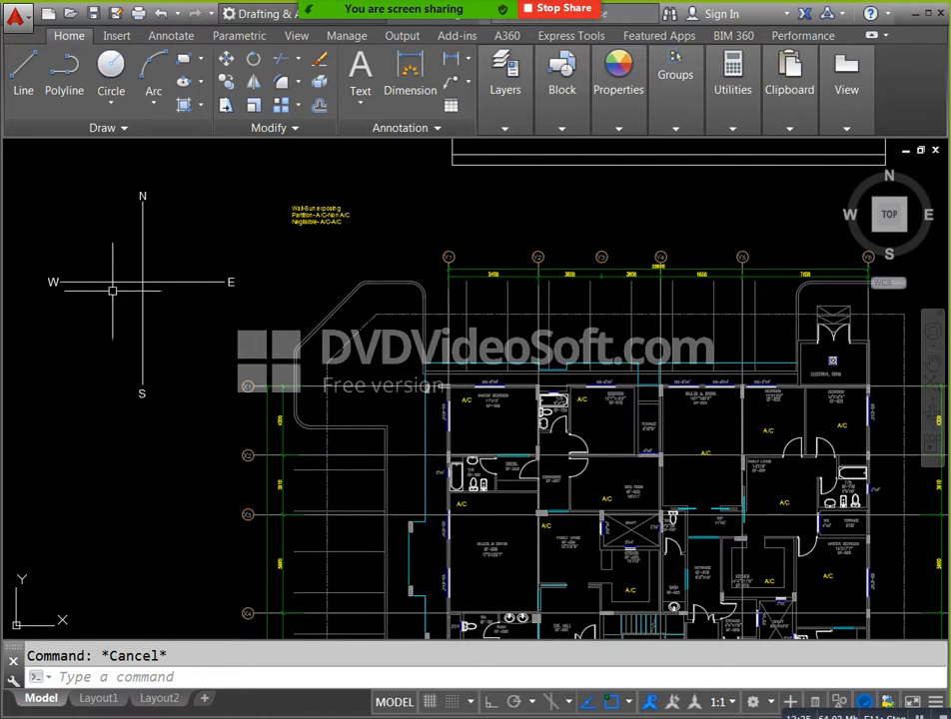
scroll(519, 423, up, 4)
drag(526, 426, 485, 430)
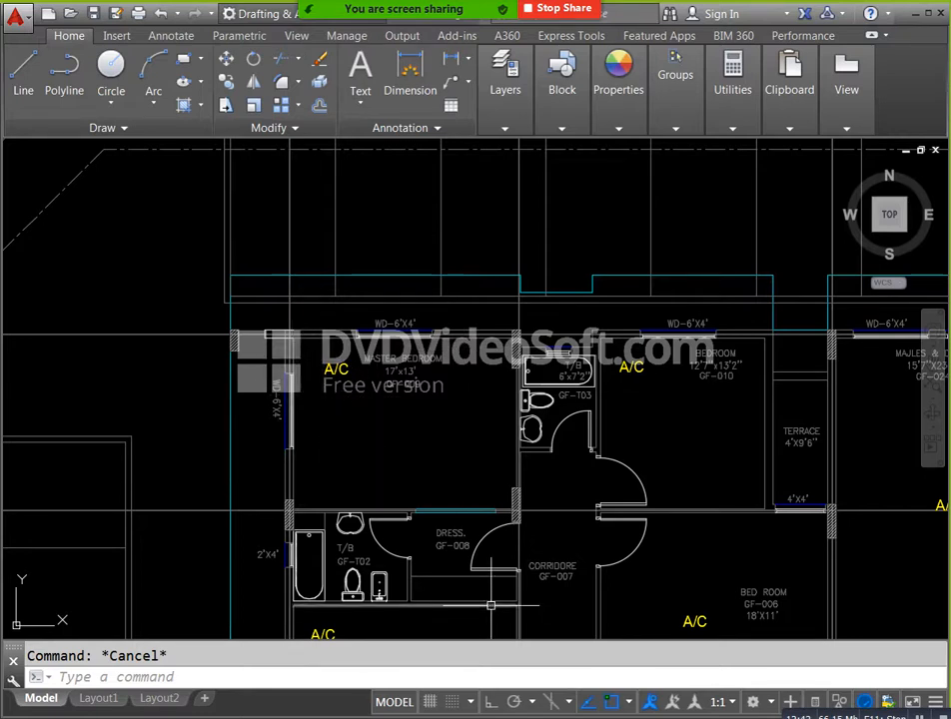
Step: Switch to Excel and locate the area cells for the north wall and the west wall
click(464, 717)
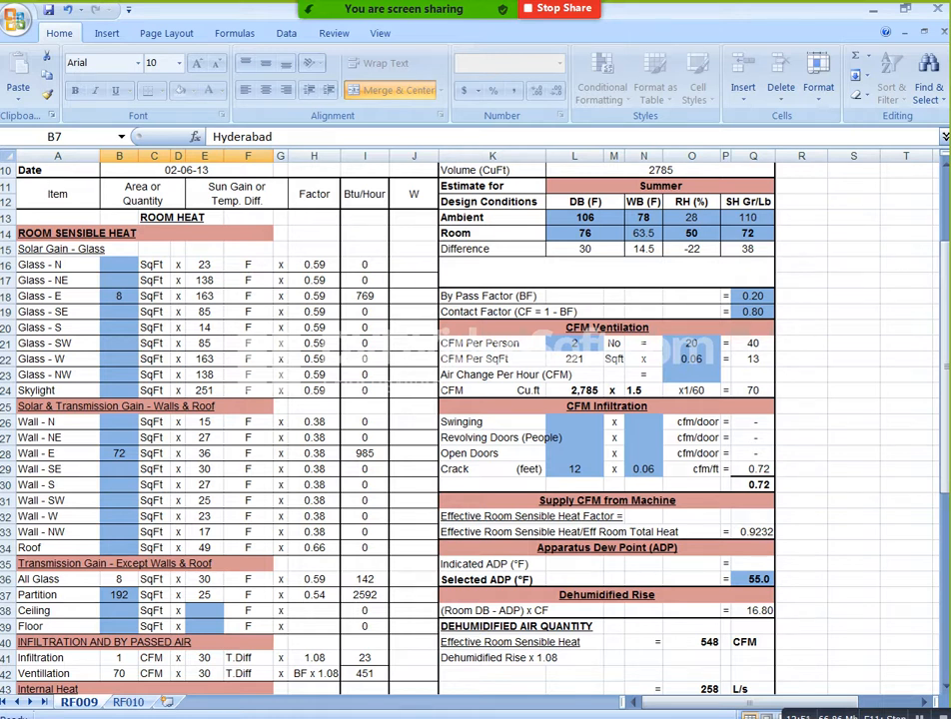
click(119, 423)
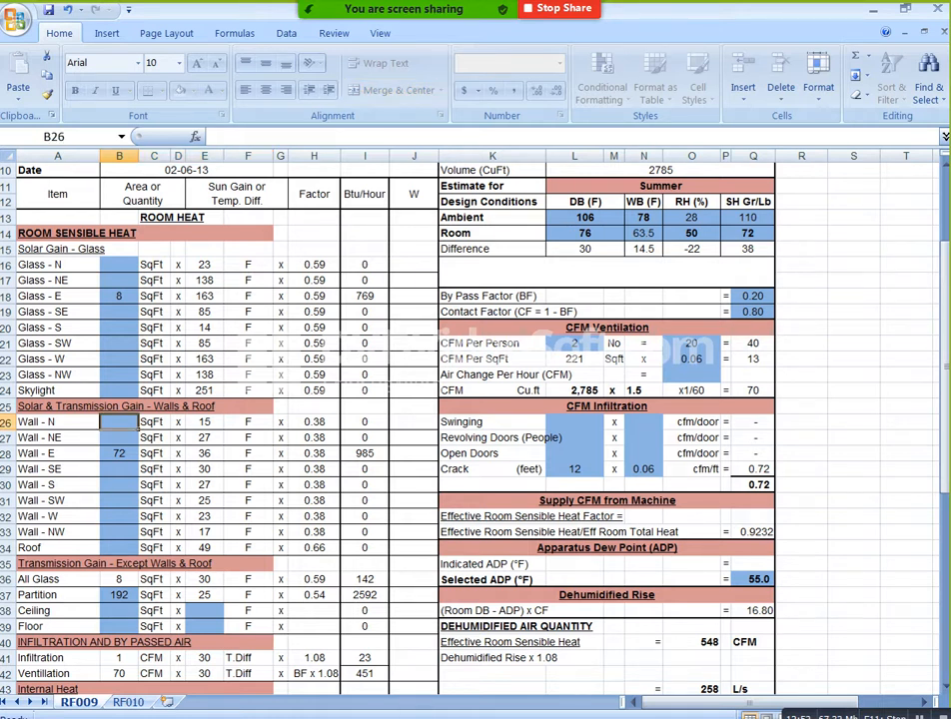
click(119, 516)
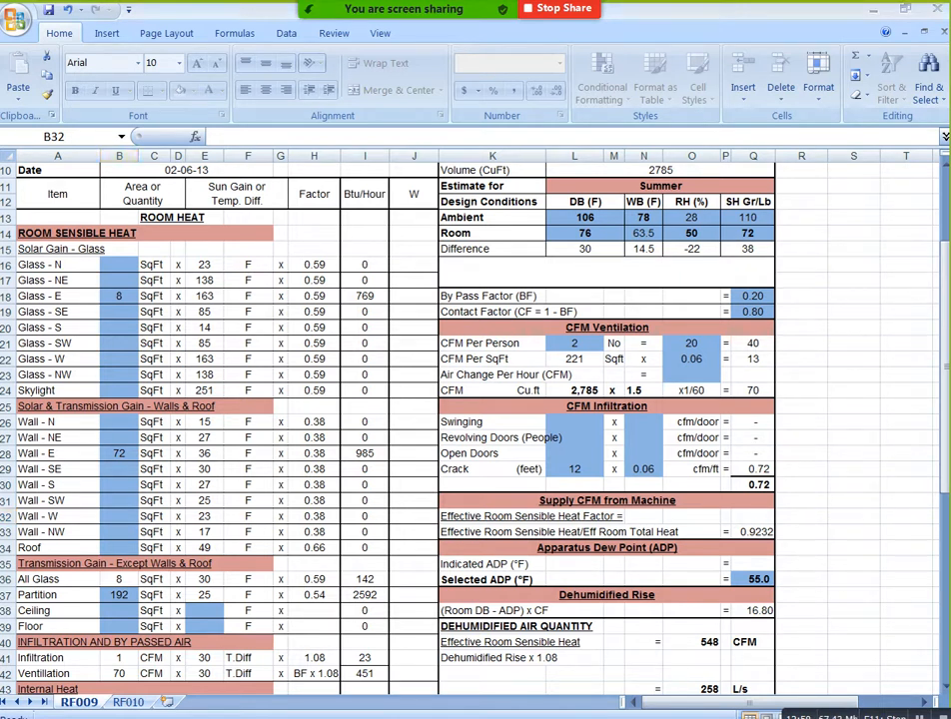
Step: Switch to AutoCAD and examine the master bedroom's north and west walls with their window sizes, briefly bringing up Calculator
key(alt+Tab)
scroll(293, 470, up, 2)
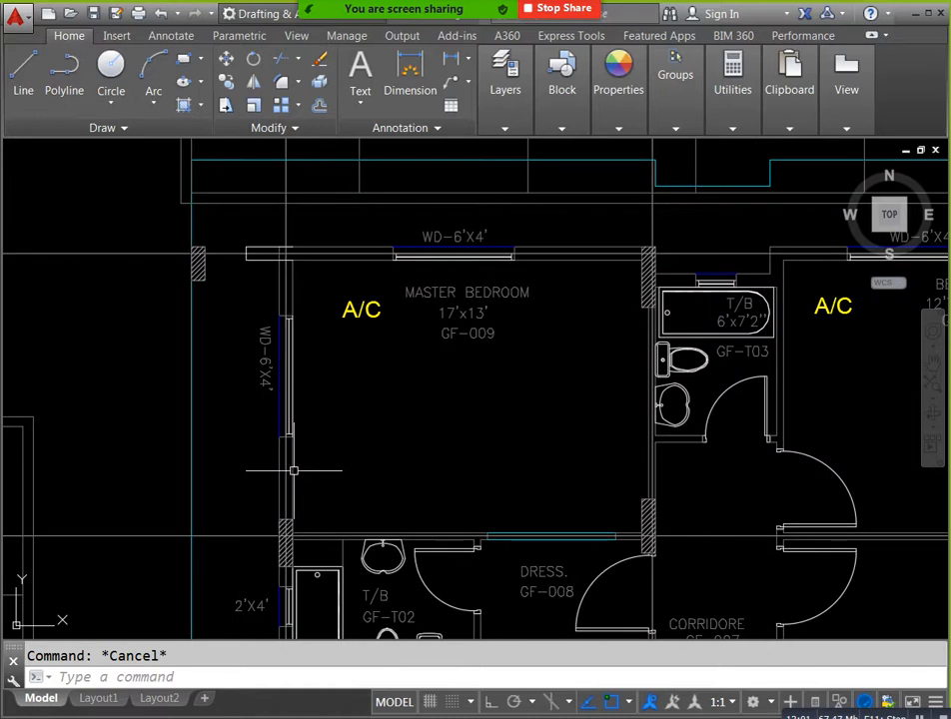
scroll(305, 300, up, 2)
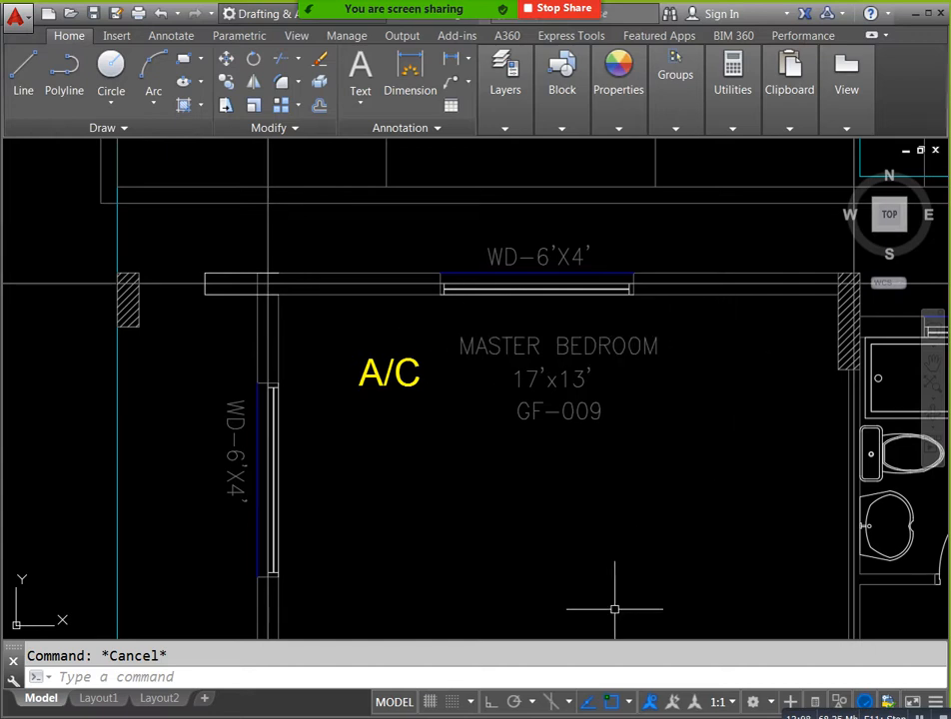
key(alt+Tab)
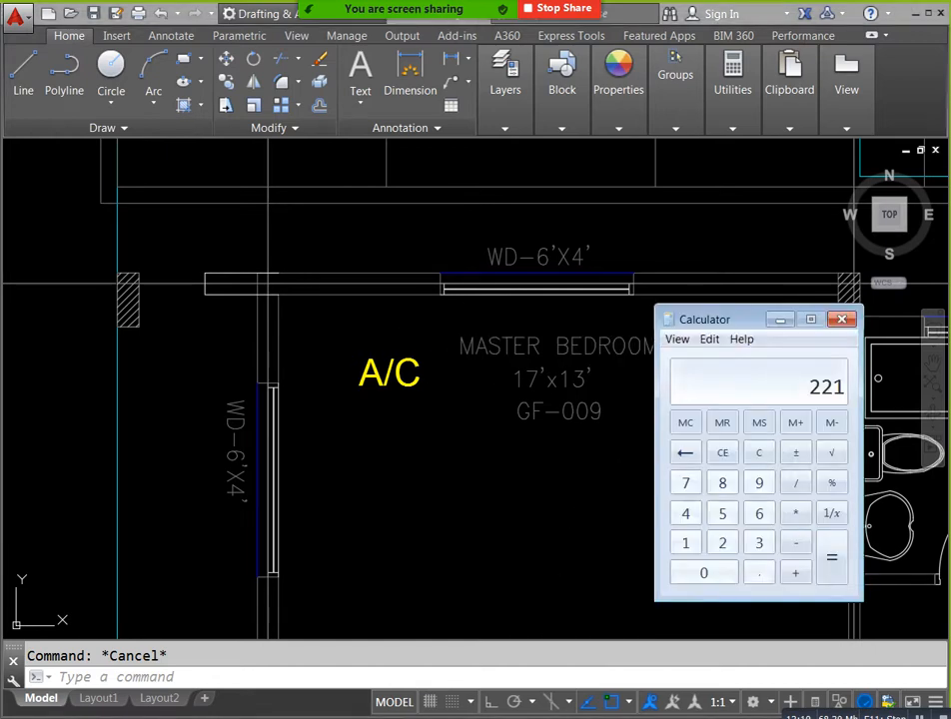
drag(744, 319, 725, 368)
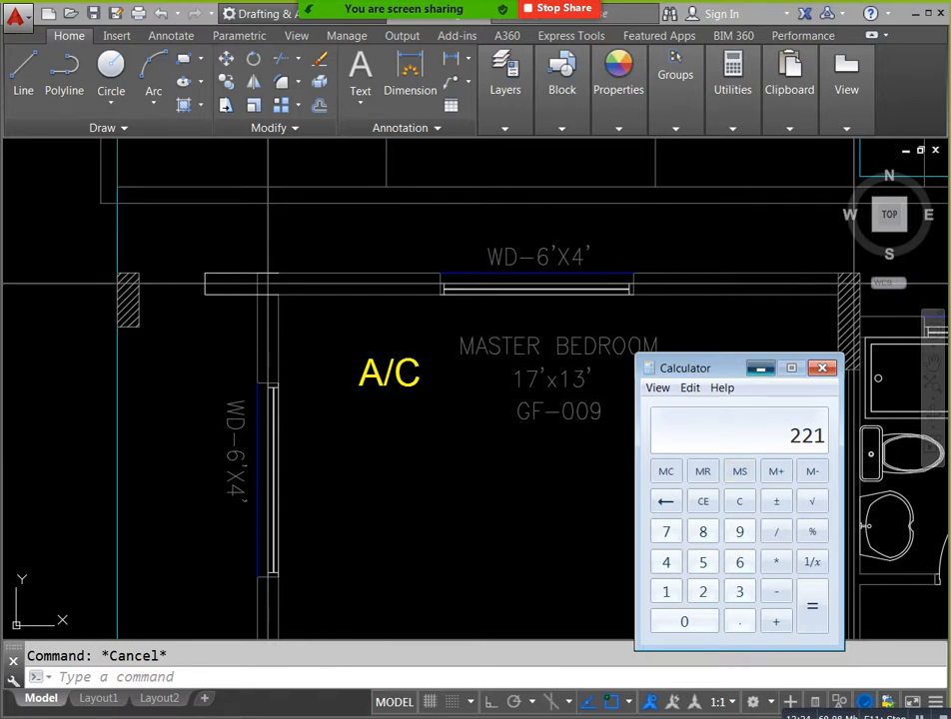
click(761, 368)
Step: Switch to Excel and set the room height in the heat load estimate to 12 ft
click(489, 717)
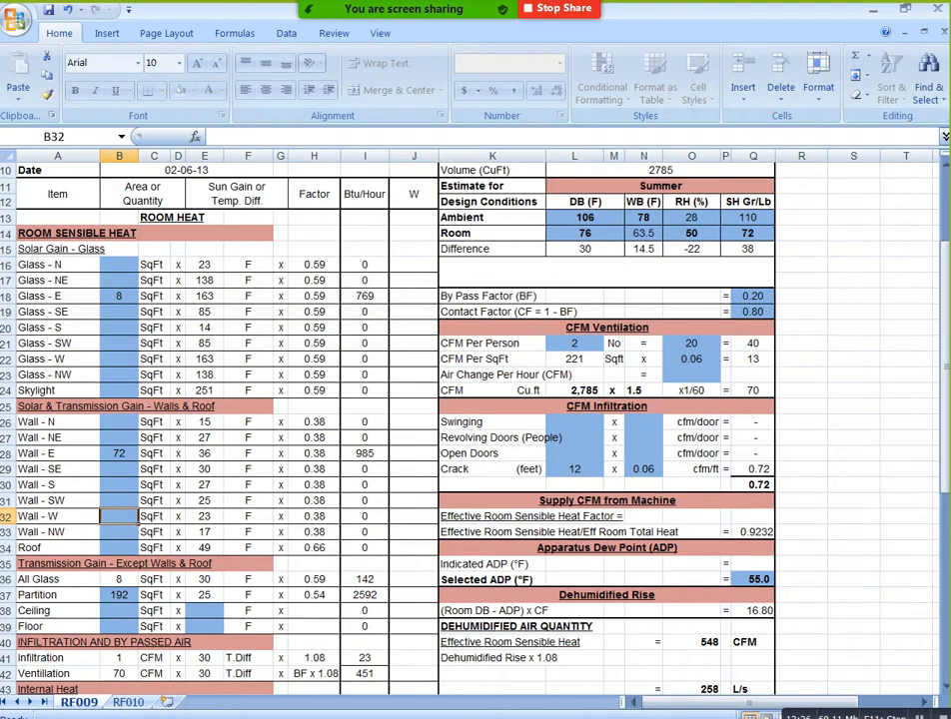
scroll(394, 419, up, 3)
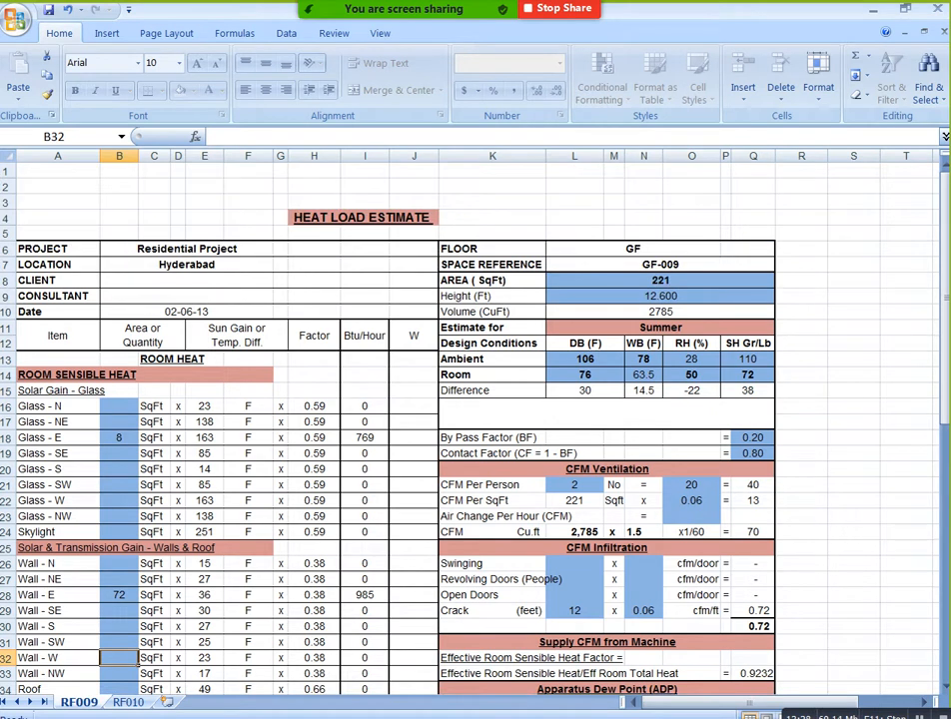
double_click(677, 297)
key(BackSpace)
key(BackSpace)
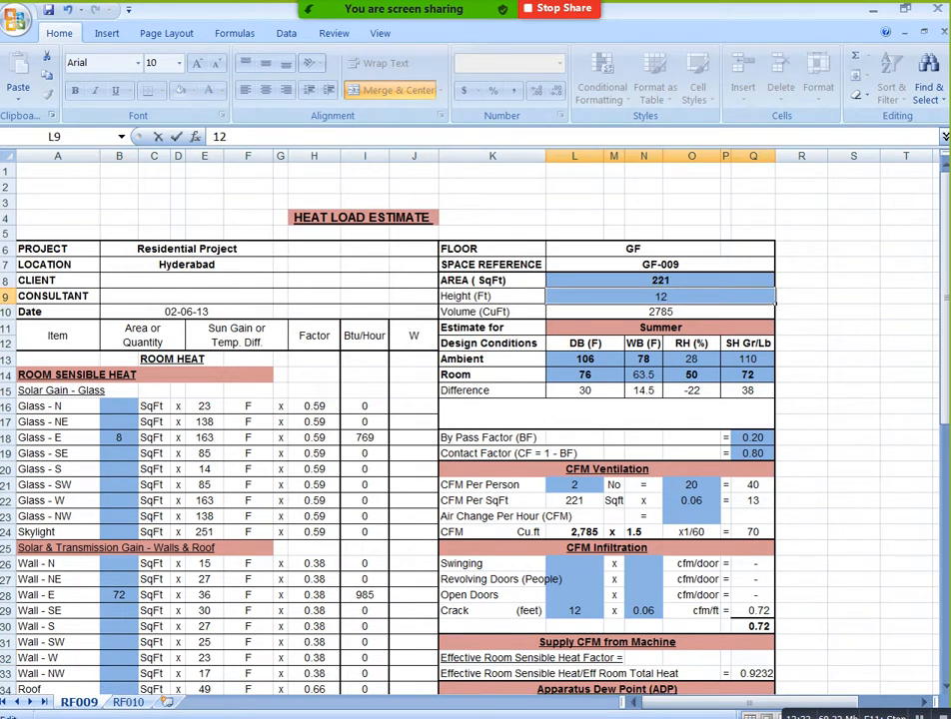
key(Return)
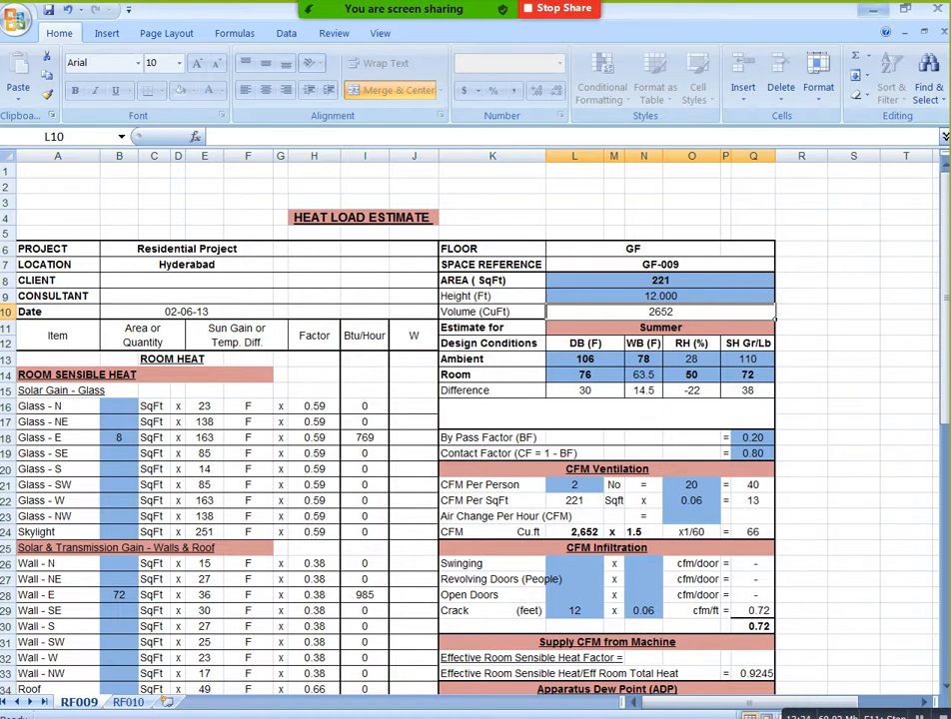
Step: Calculate the master bedroom's north wall area in Calculator as 17 * 12, with the AutoCAD plan in view
key(alt+Tab)
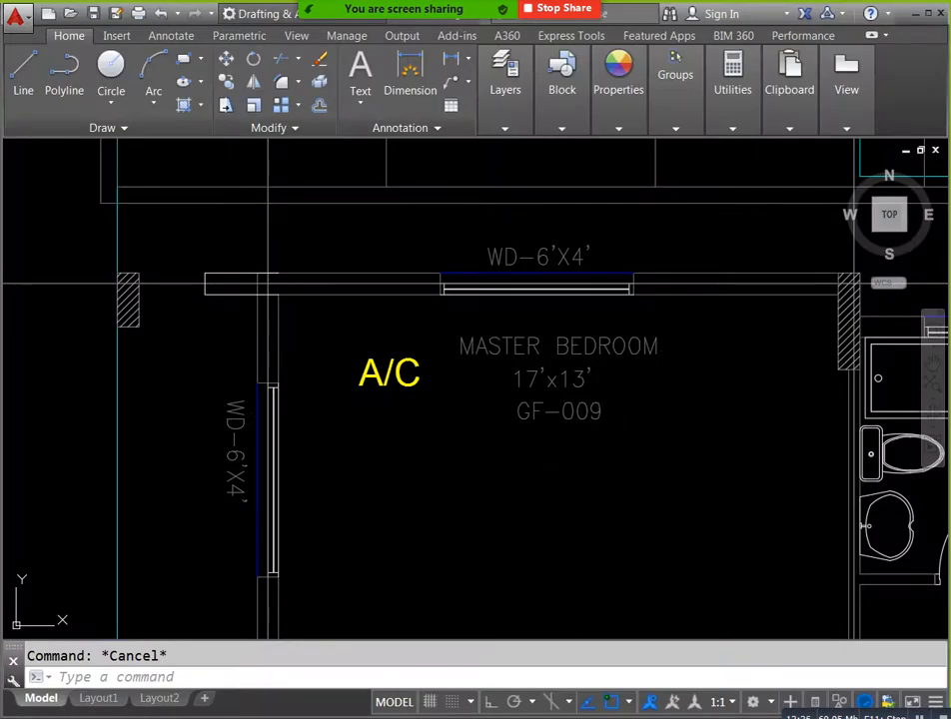
key(alt+Tab)
key(Escape)
text(17 * 12)
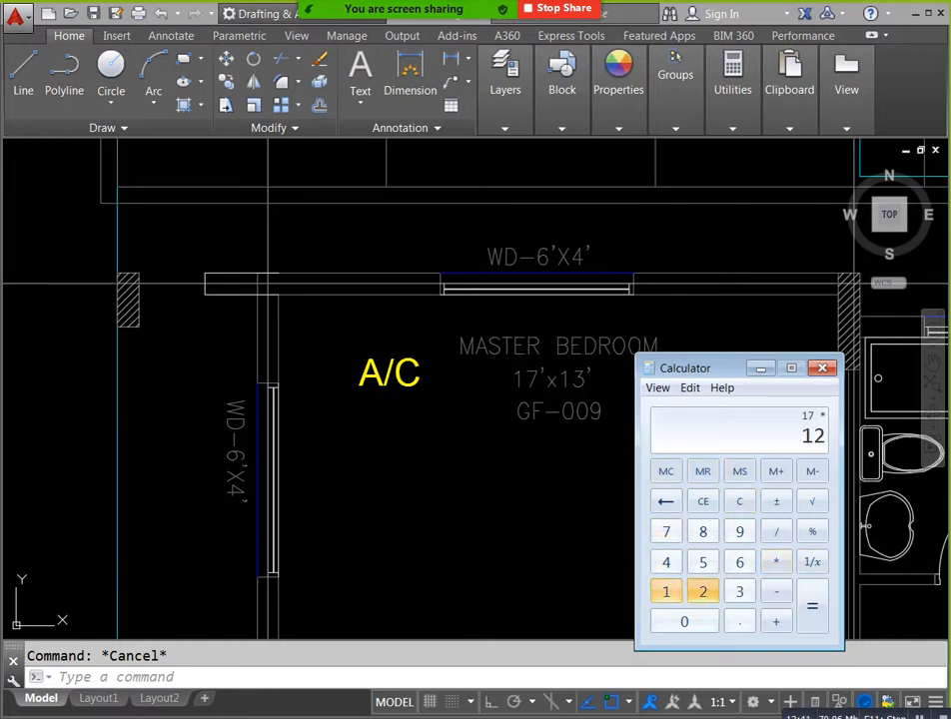
key(Return)
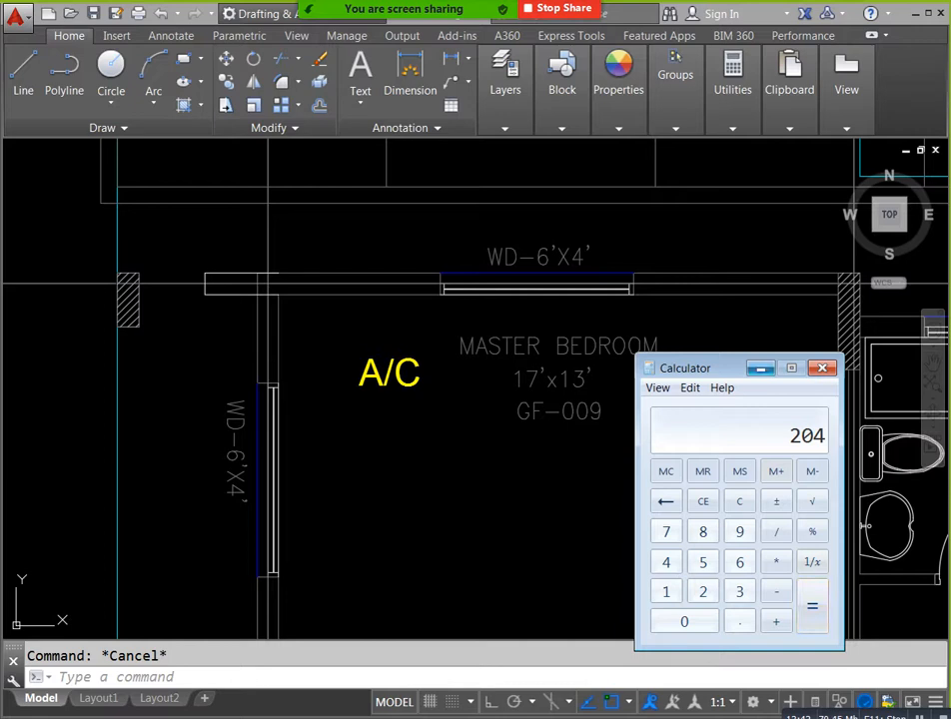
click(760, 369)
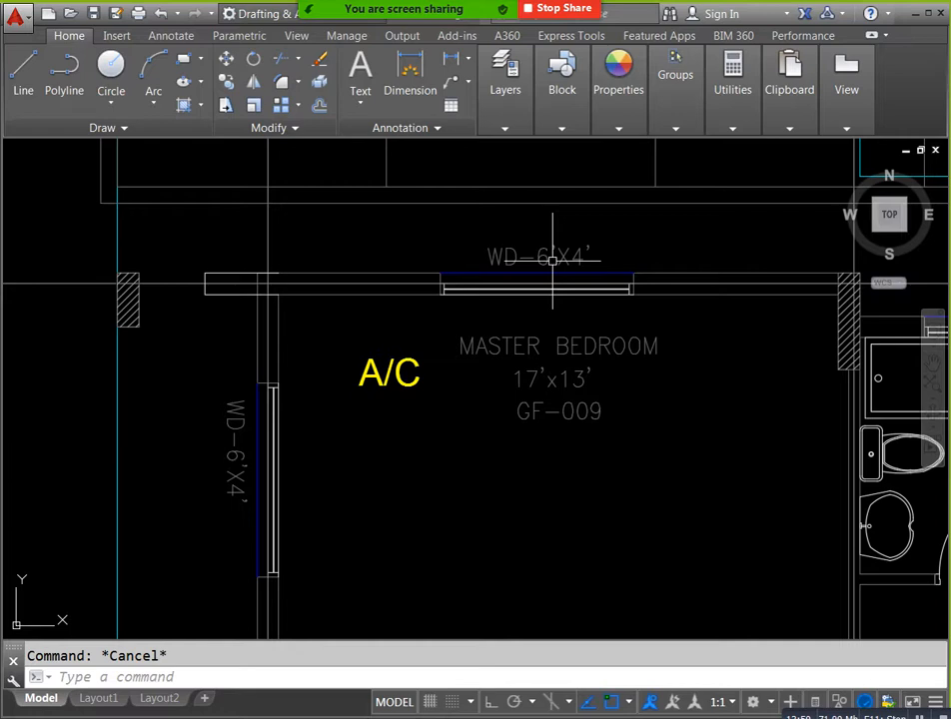
Step: Try to deduct the window from the north wall area by subtracting 12 in Calculator
key(alt+Tab)
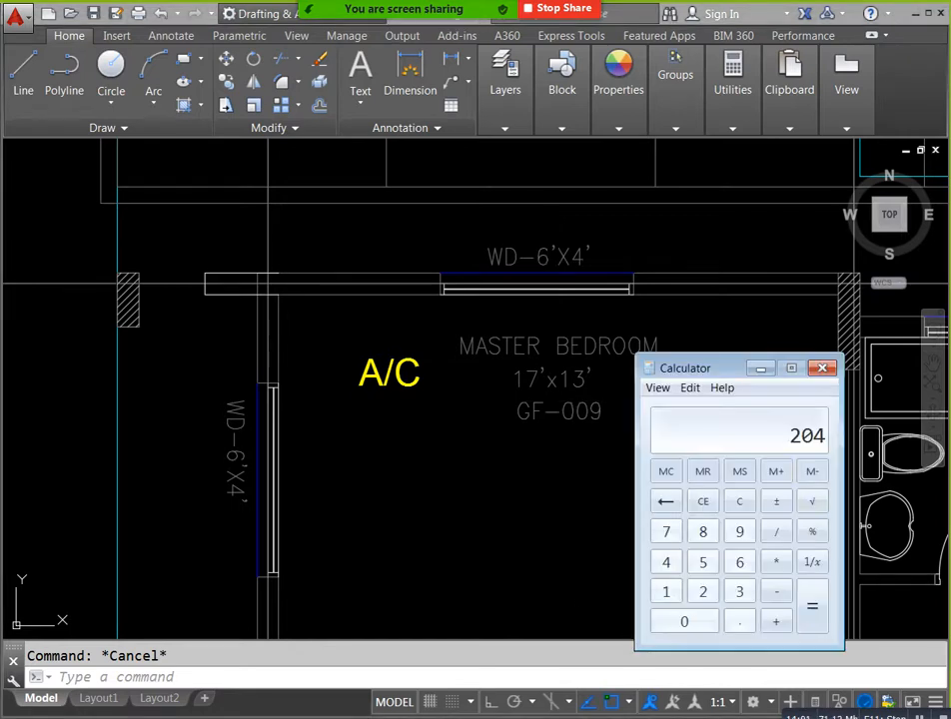
click(775, 591)
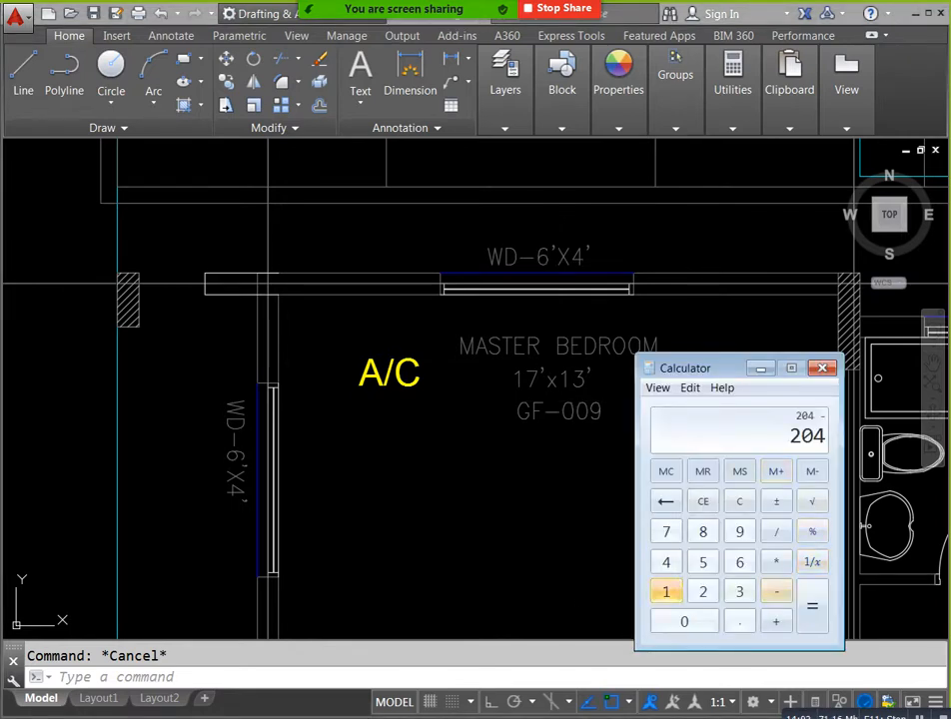
click(666, 591)
click(702, 591)
click(812, 606)
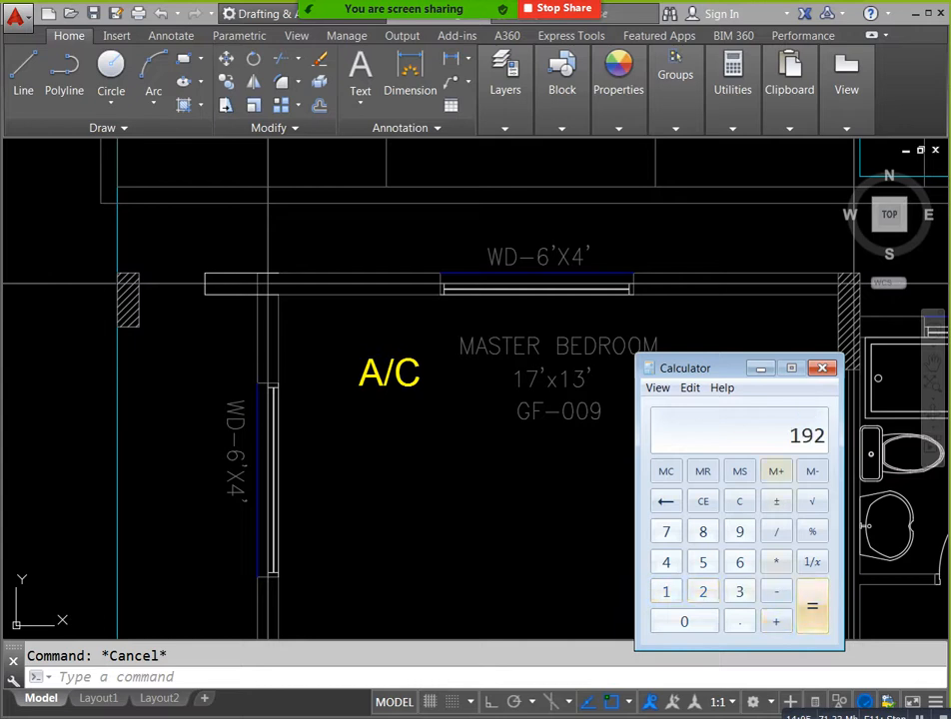
key(alt+Tab)
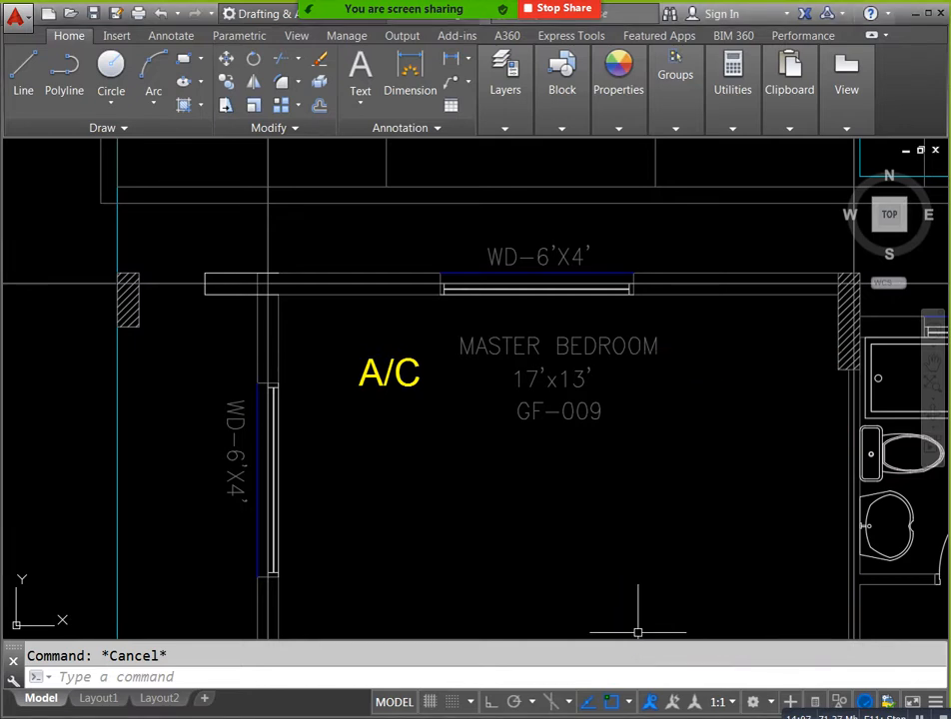
Step: Bring up the heat load estimate in Excel and try to subtract another 12 from the wall area in Calculator
key(alt+Tab)
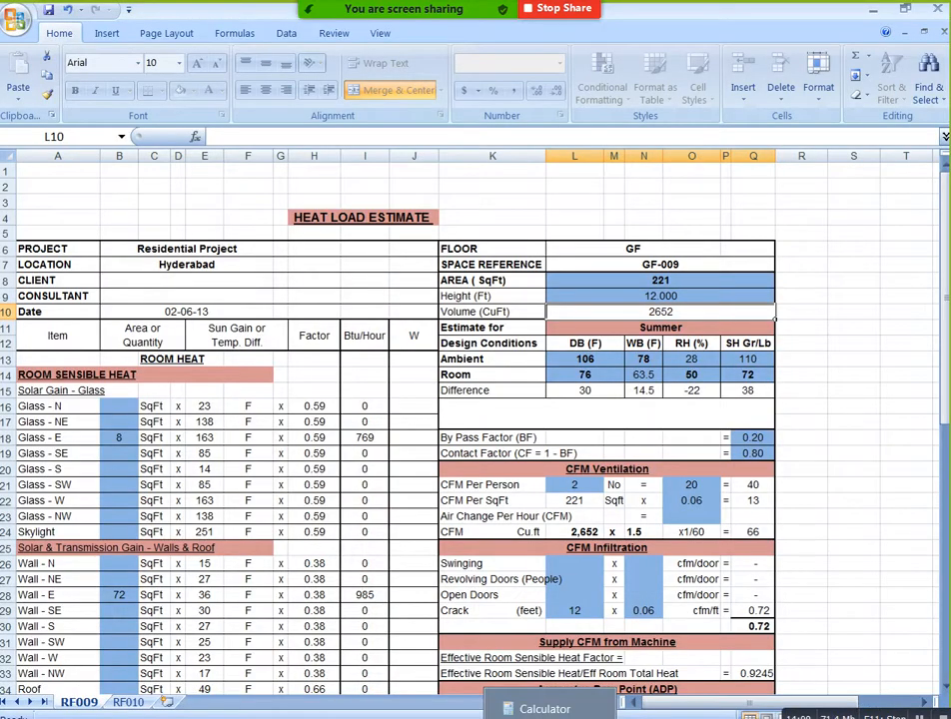
click(550, 711)
key(minus)
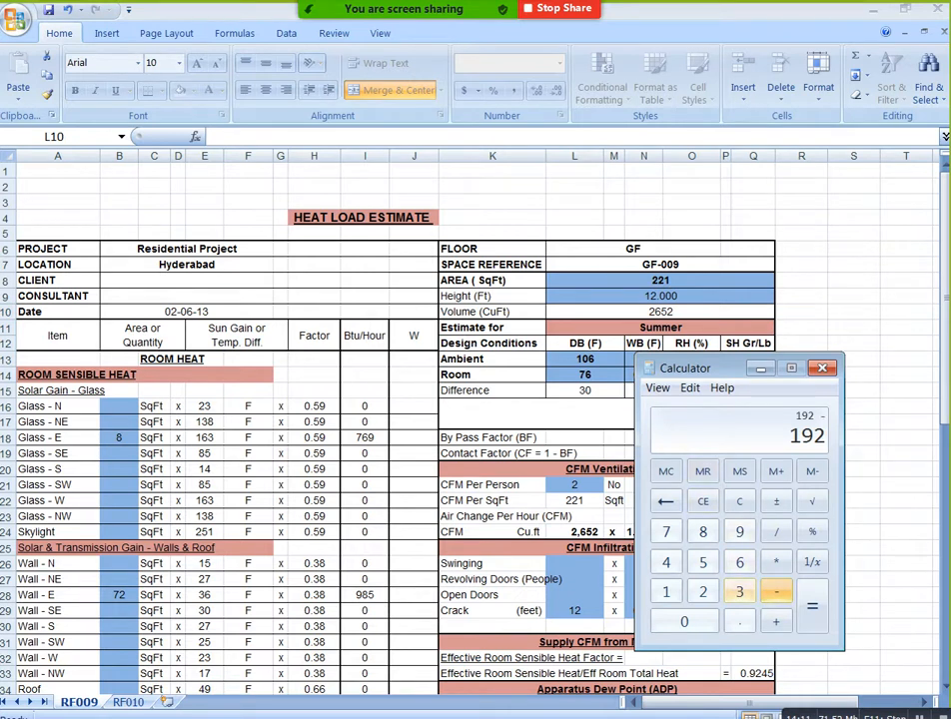
key(1)
key(2)
key(Return)
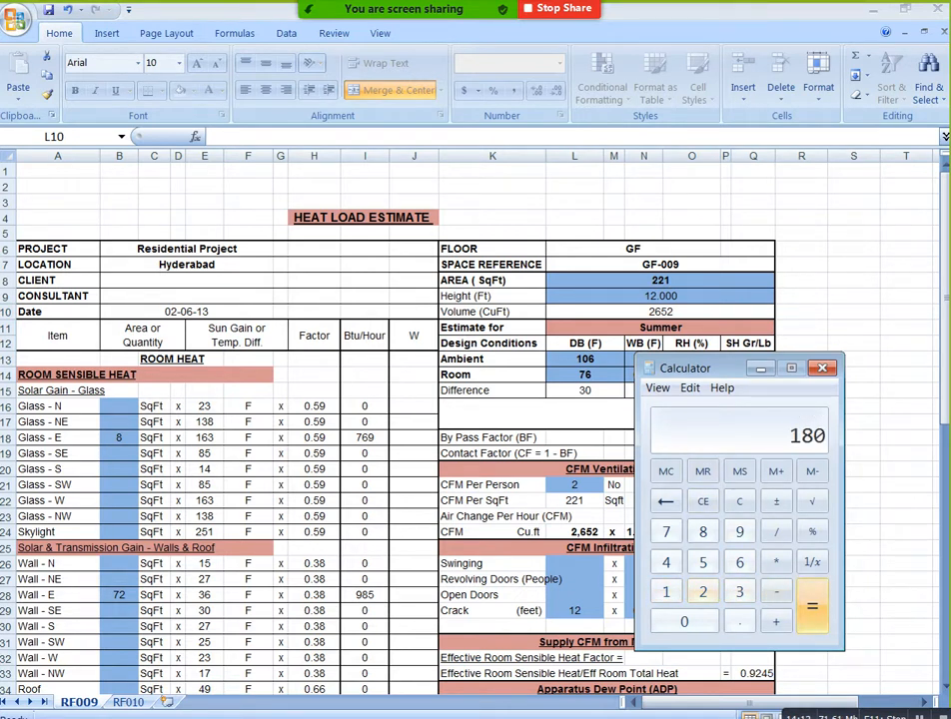
Step: Recalculate the net north wall area in Calculator as 204 - 24, and put Calculator out of view
key(Escape)
key(2)
key(0)
key(4)
key(minus)
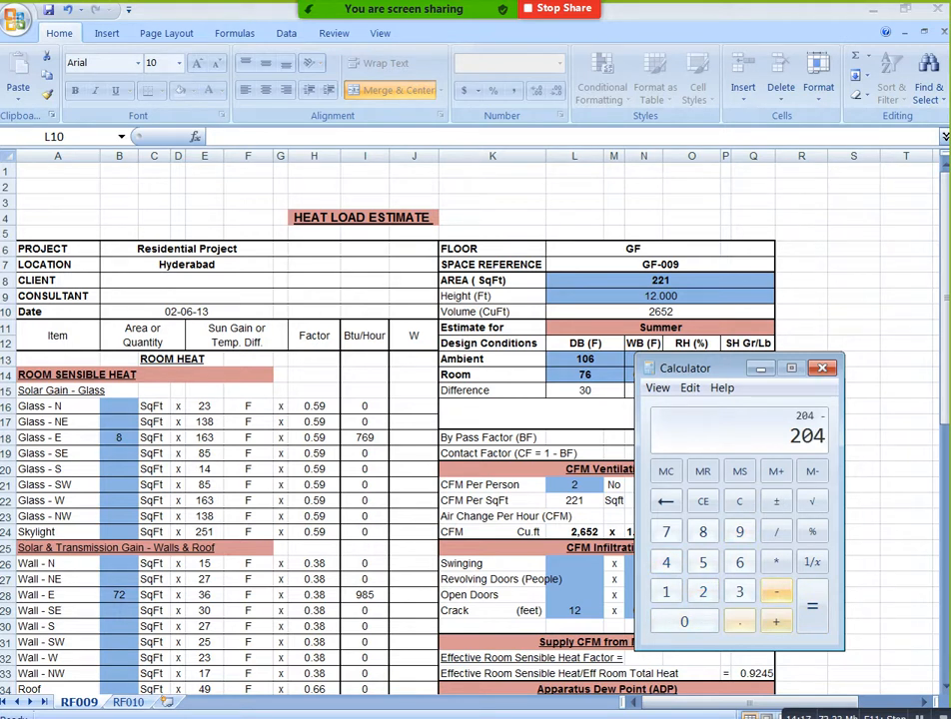
key(2)
key(4)
key(Return)
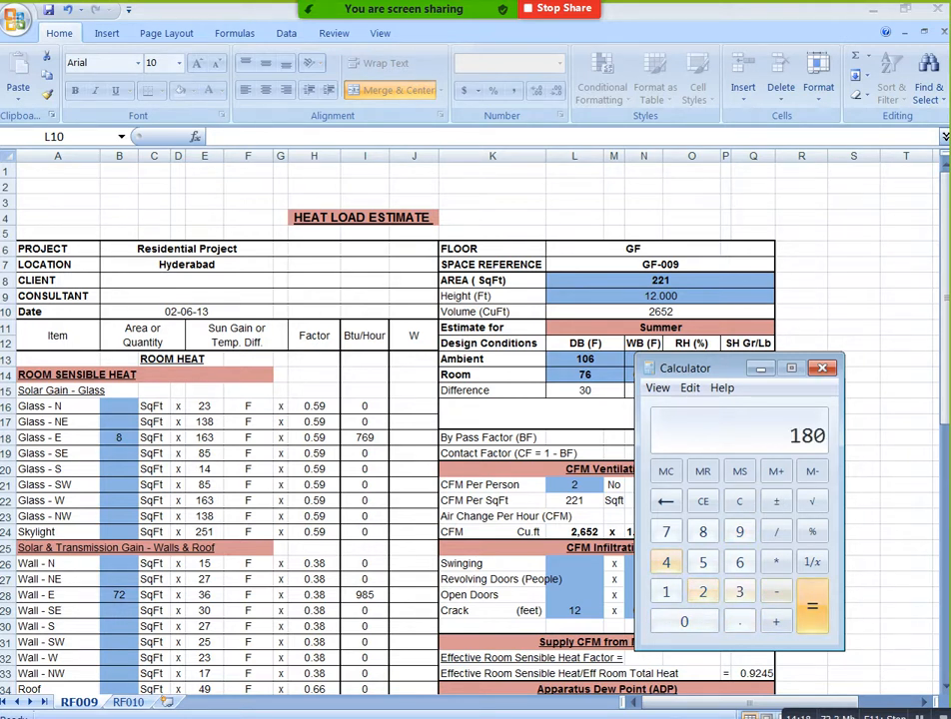
click(761, 368)
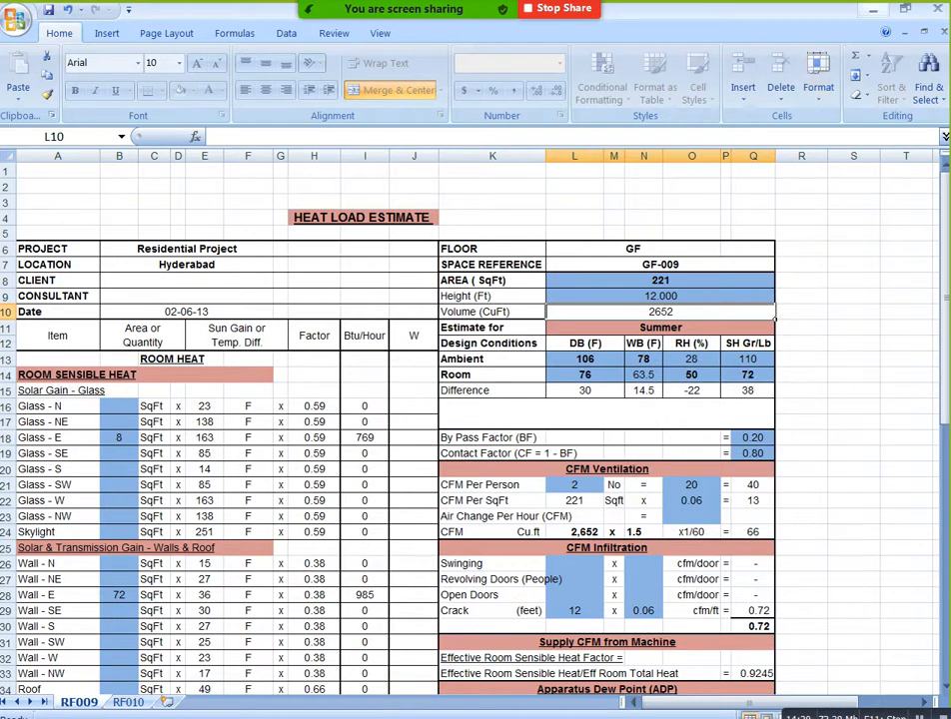
Step: Check the master bedroom's north side in the AutoCAD plan, and enter 180 as the Wall - N area in the Excel heat load estimate
click(873, 10)
scroll(639, 442, down, 6)
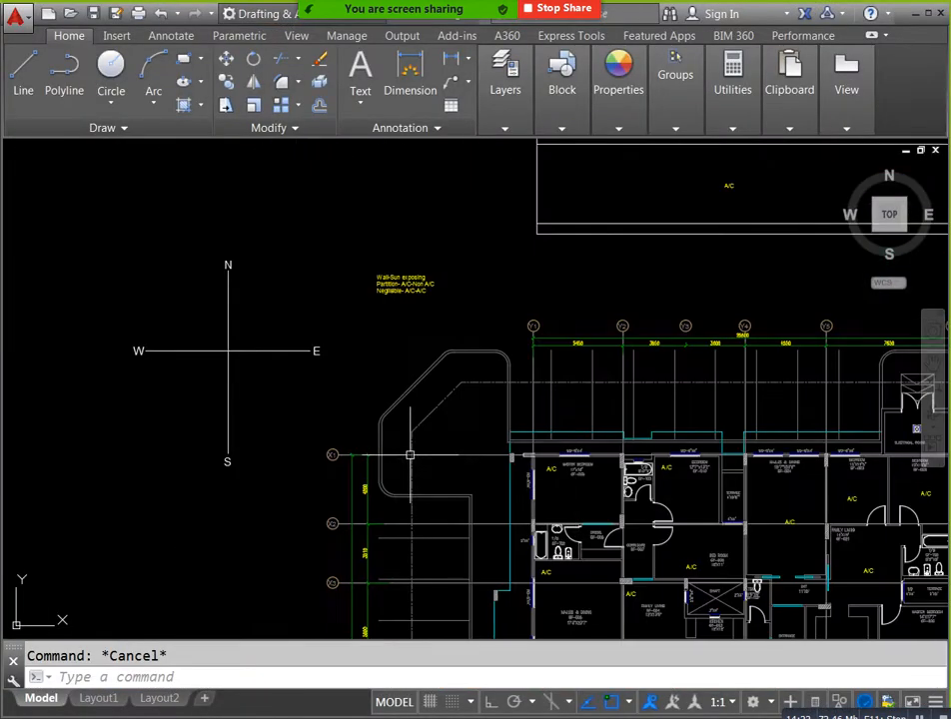
scroll(410, 452, up, 2)
drag(511, 451, 534, 522)
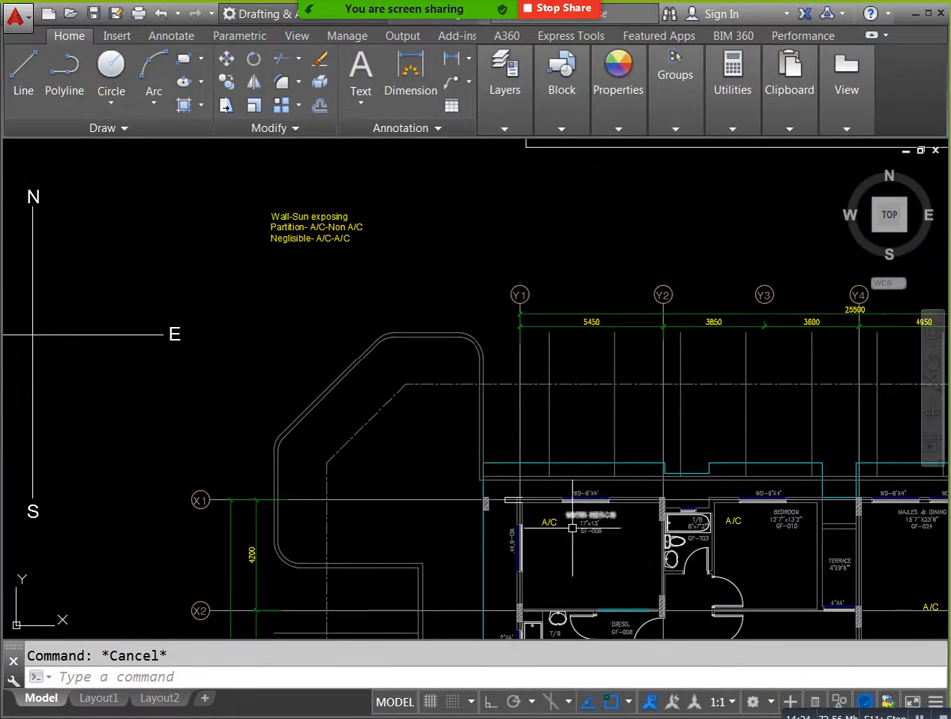
key(alt+Tab)
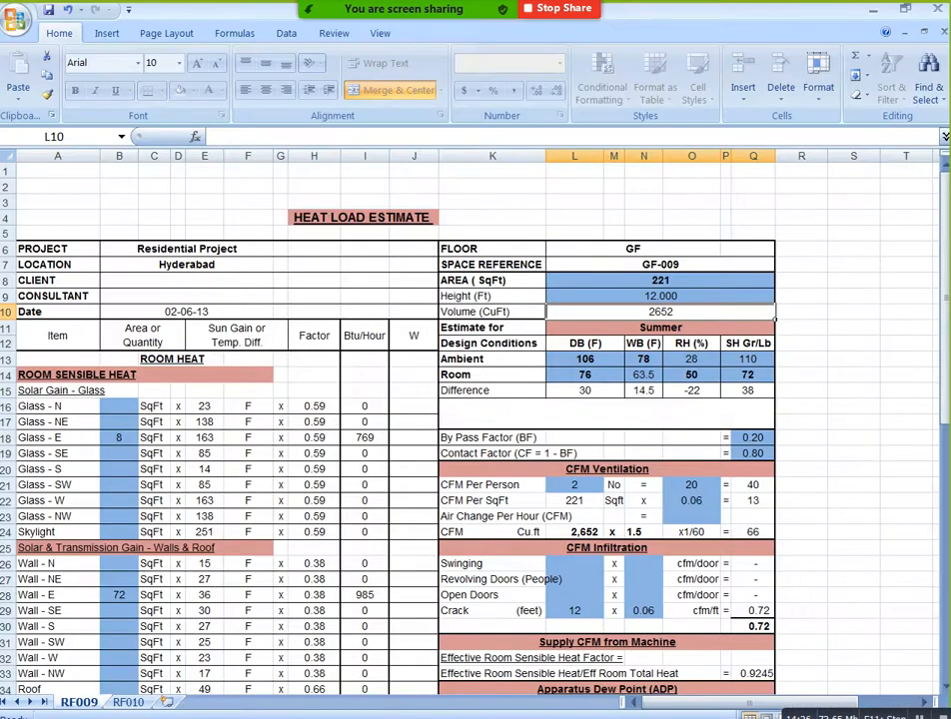
click(125, 564)
text(180)
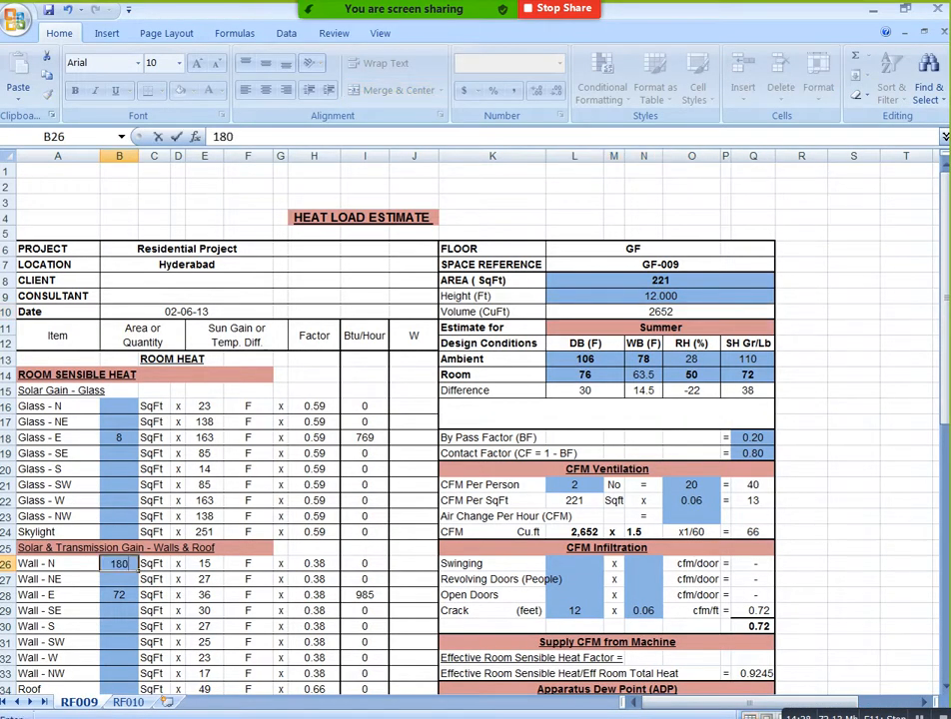
key(Return)
Step: Clear the Wall - E area and select the Wall - W area cell
key(Return)
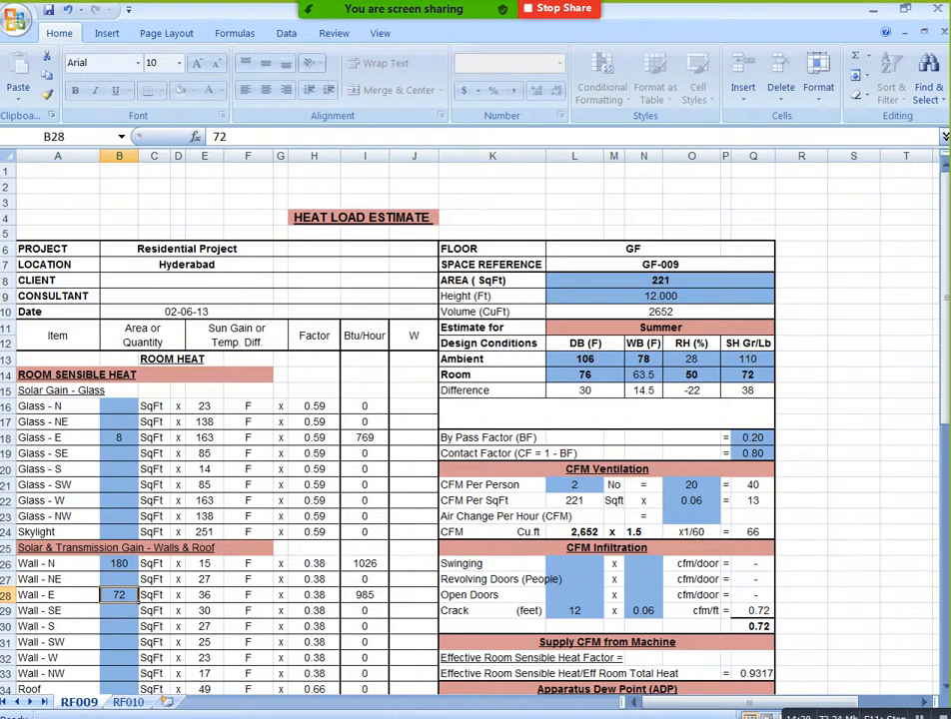
key(Delete)
scroll(475, 429, down, 2)
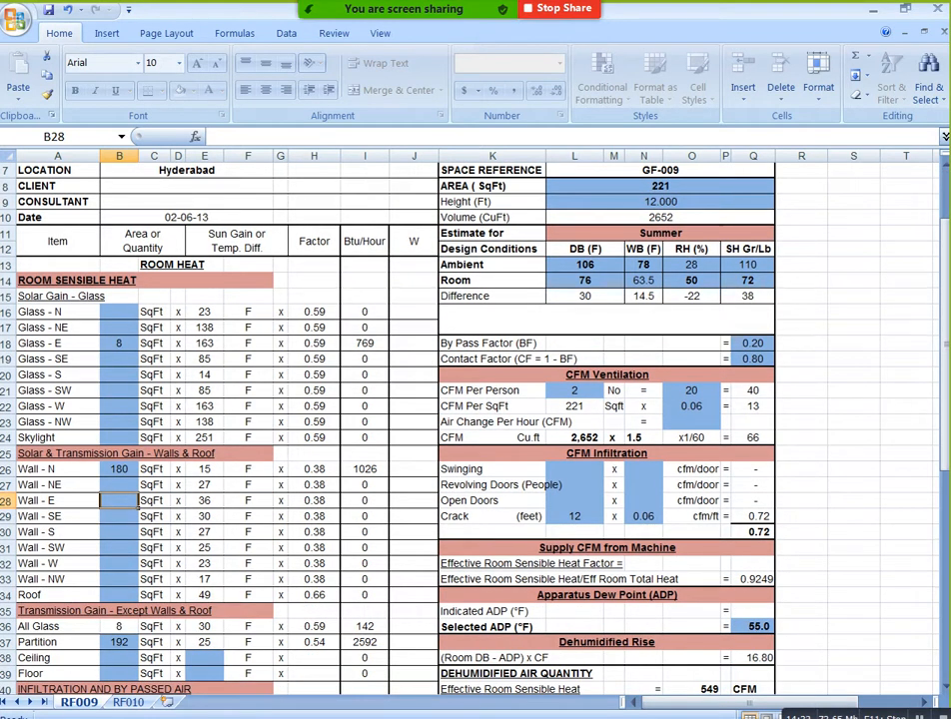
click(119, 564)
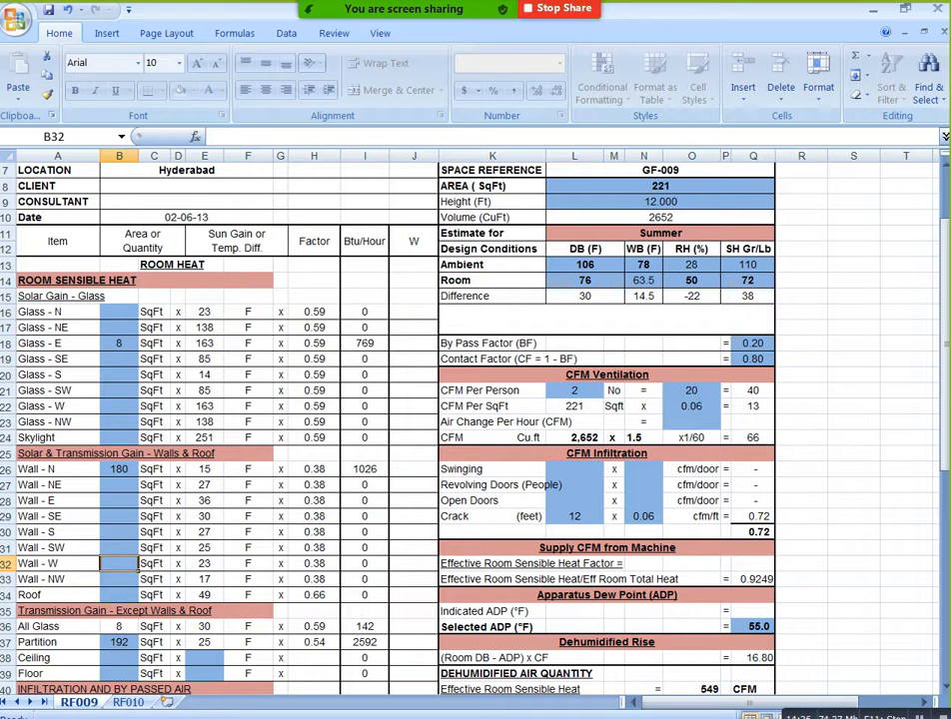
Step: Bring up the master bedroom in the AutoCAD plan and calculate its west wall area in Calculator as 13 * 12
key(alt+Tab)
scroll(396, 390, up, 3)
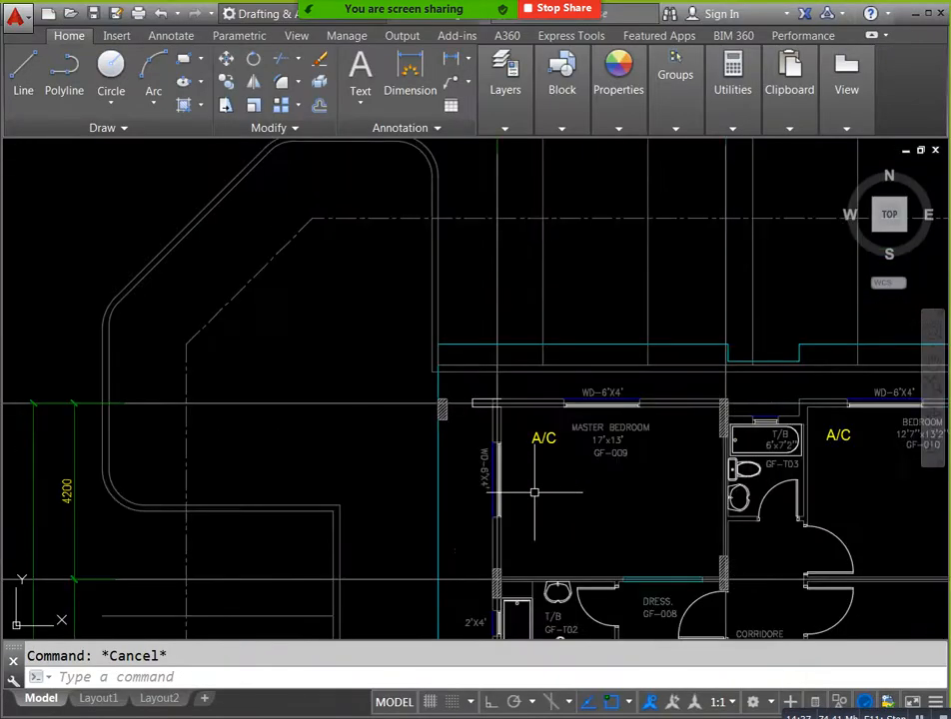
key(alt+Tab)
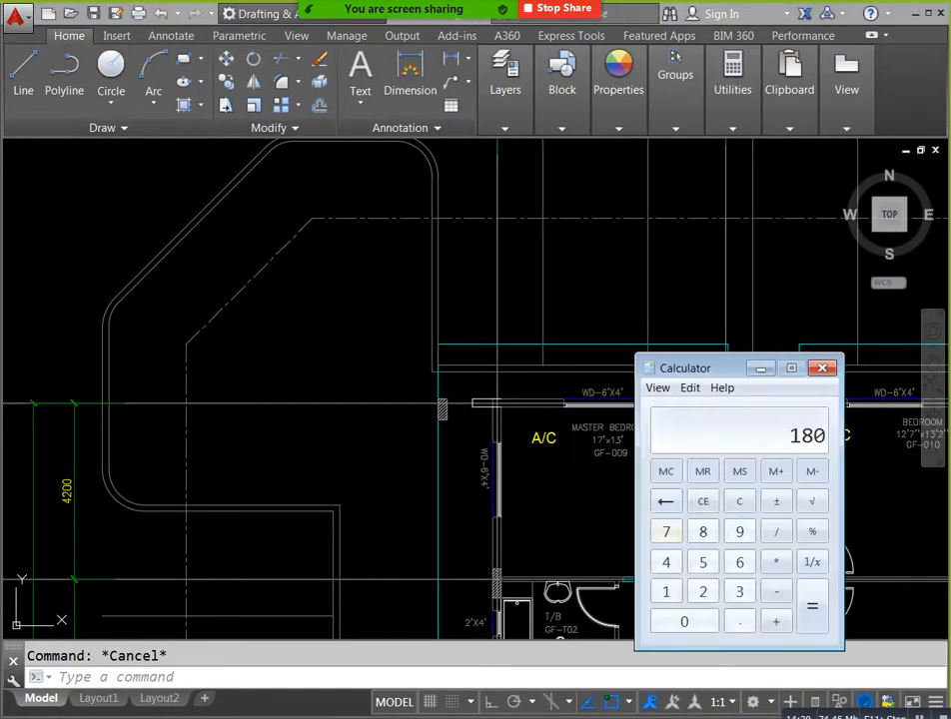
click(739, 501)
click(666, 592)
click(739, 592)
click(776, 562)
click(666, 592)
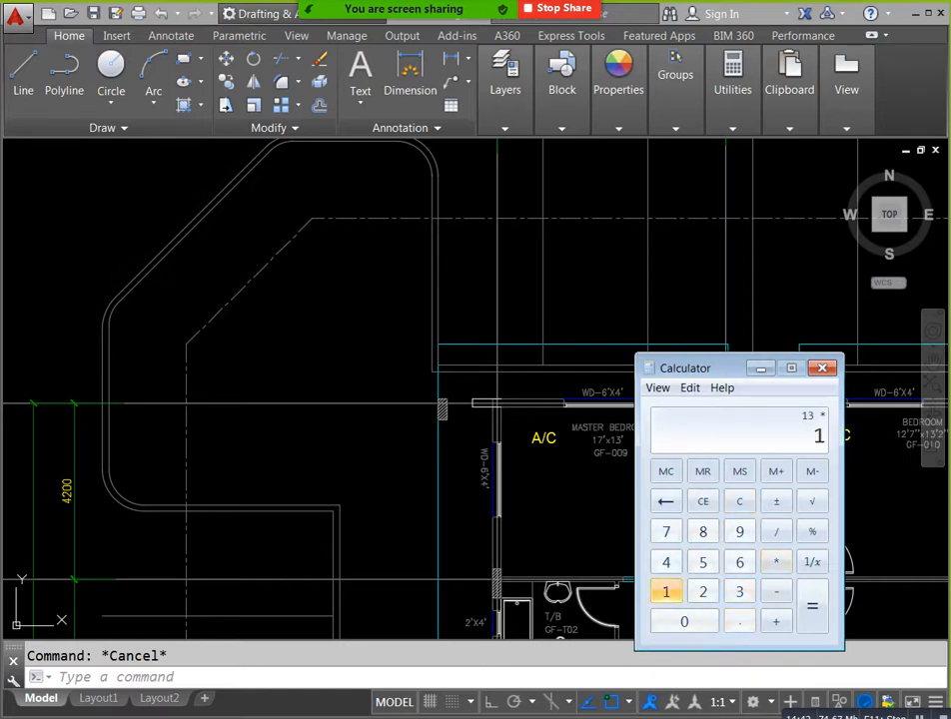
click(702, 592)
click(812, 605)
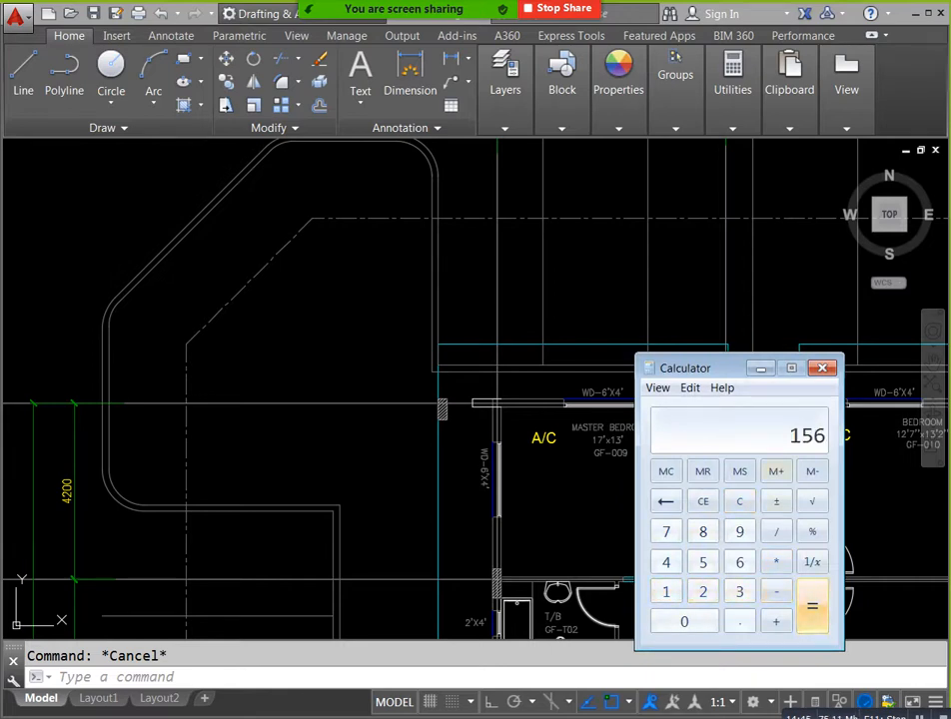
Step: Deduct the 6'x4' window from the west wall area by subtracting 24 in Calculator
click(822, 367)
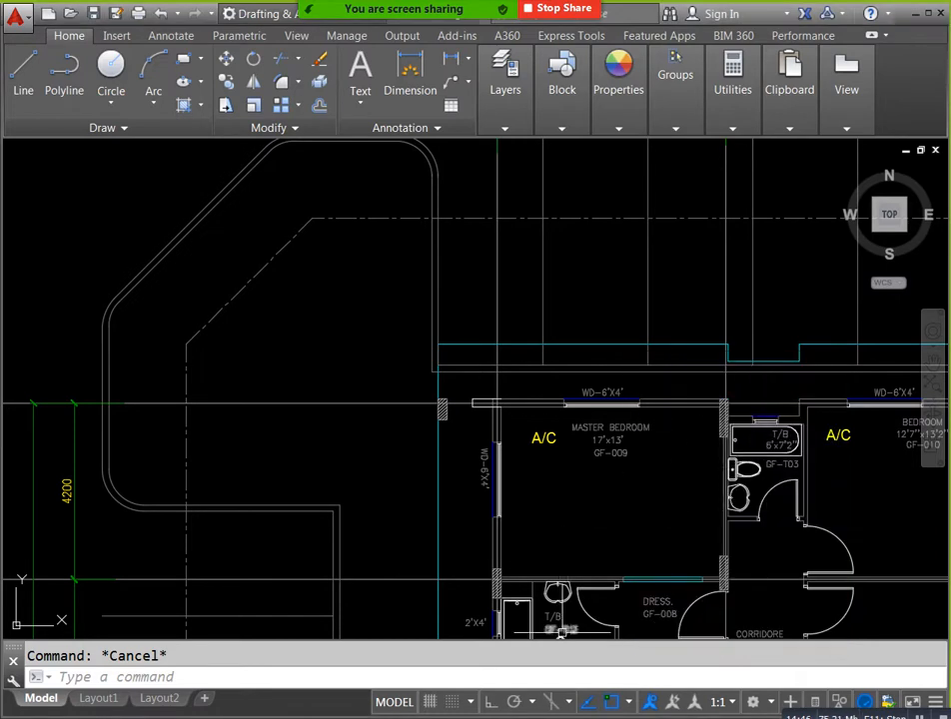
key(alt+Tab)
key(minus)
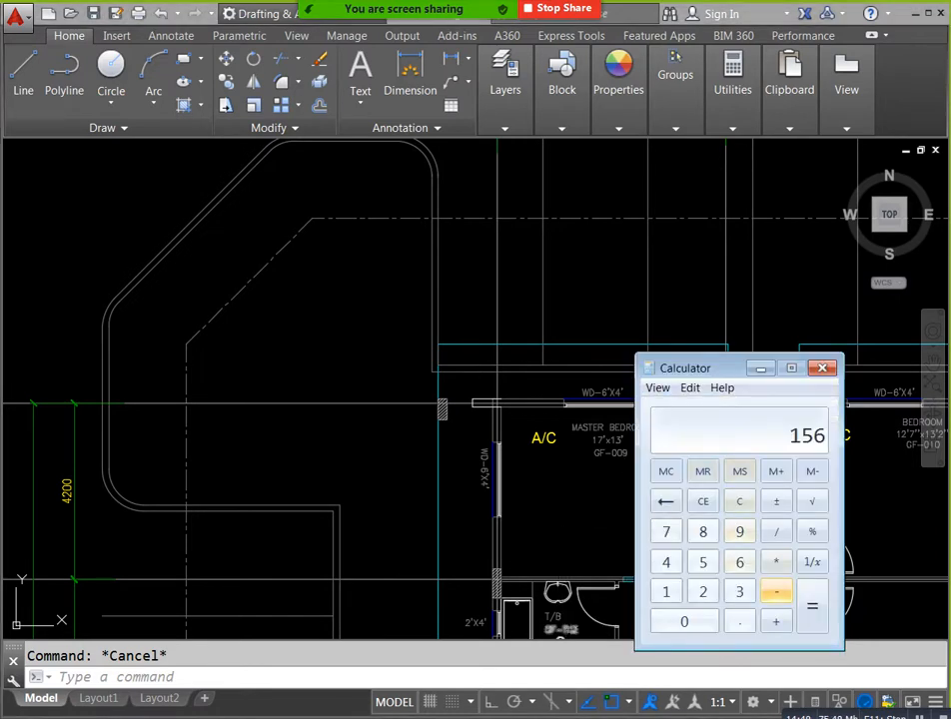
text(24)
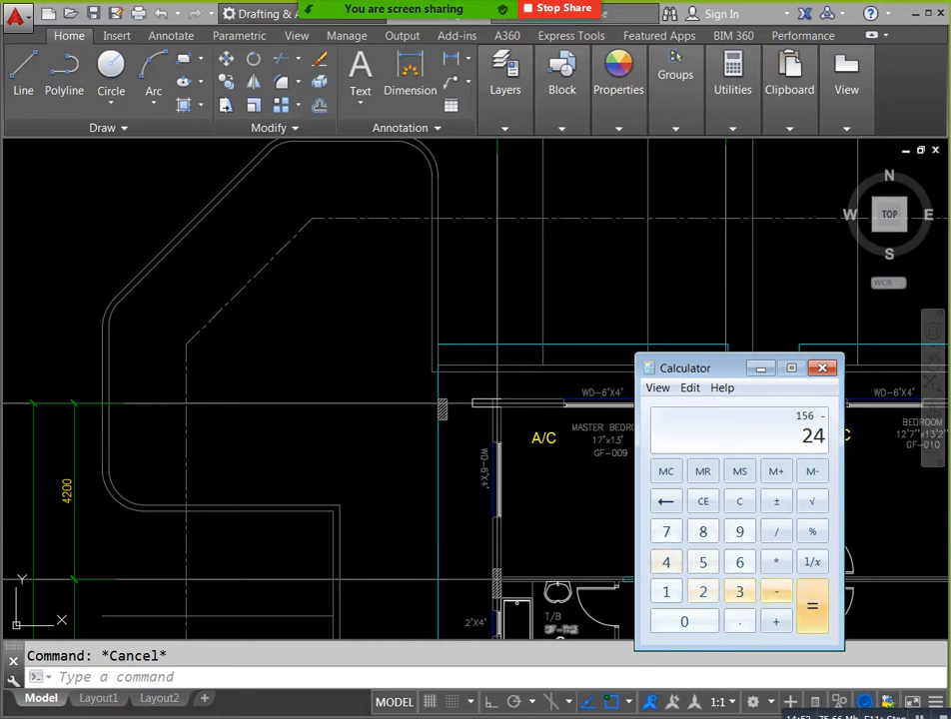
key(Return)
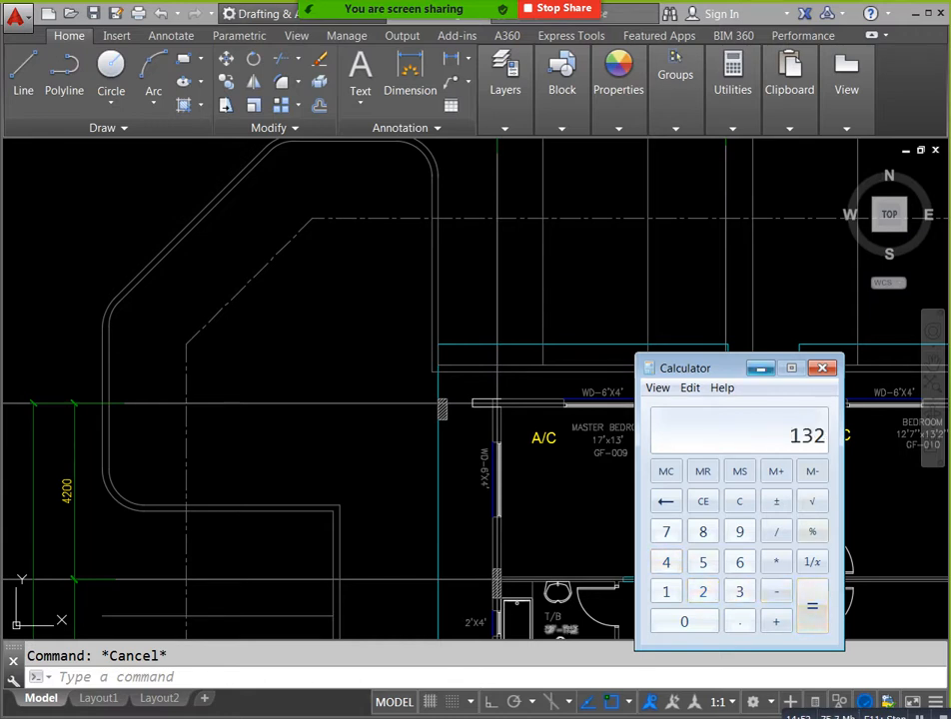
Step: Switch to Excel and enter 132 as the Wall - W area
key(alt+Tab)
key(alt+Tab)
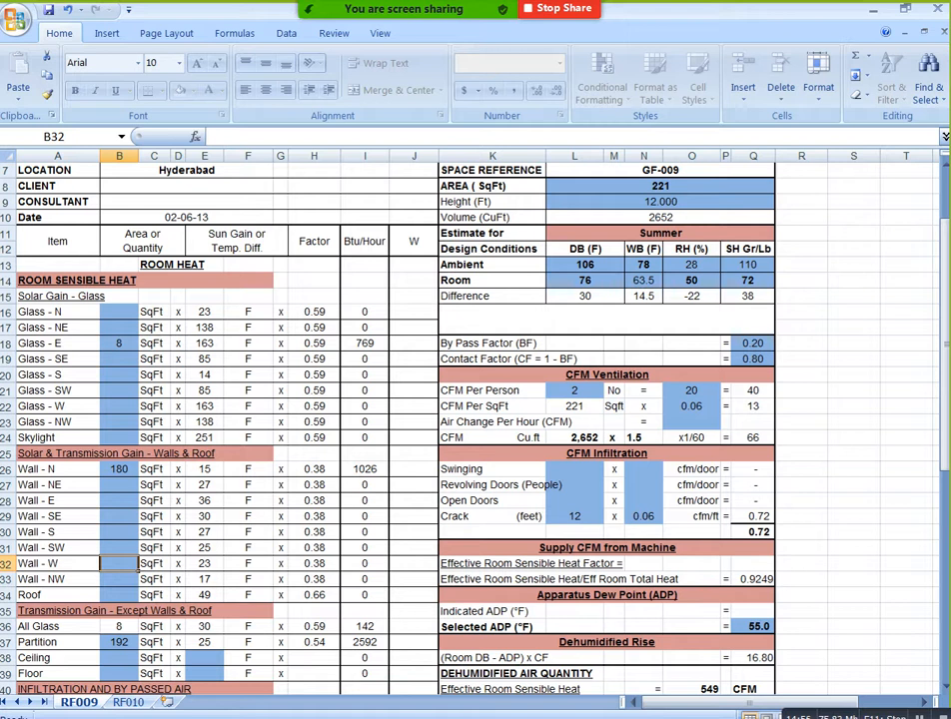
text(132)
key(Return)
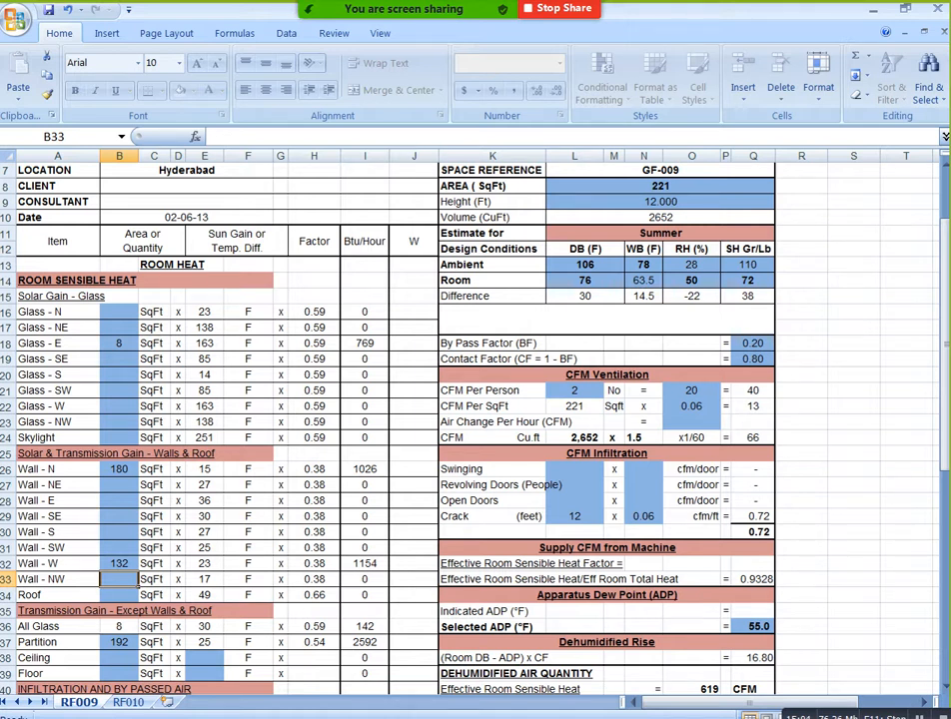
Step: Check the master bedroom windows in the AutoCAD plan, clear the Glass - E area in Excel and set Glass - N and Glass - W to 24
key(alt+Tab)
scroll(629, 391, up, 3)
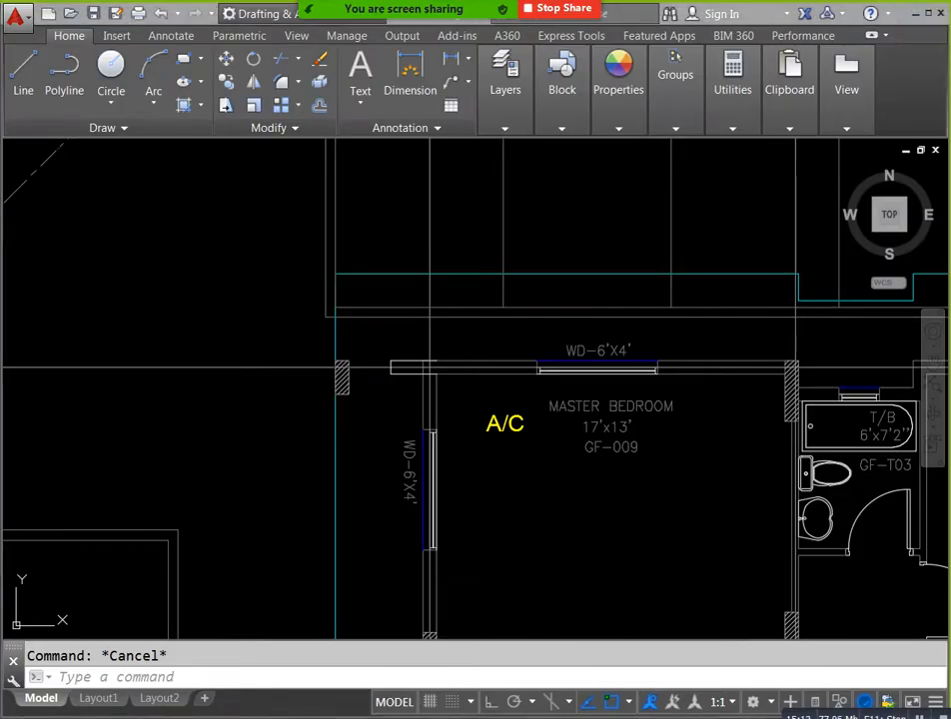
key(alt+Tab)
click(119, 344)
key(Delete)
click(130, 312)
text(24)
click(118, 406)
text(24)
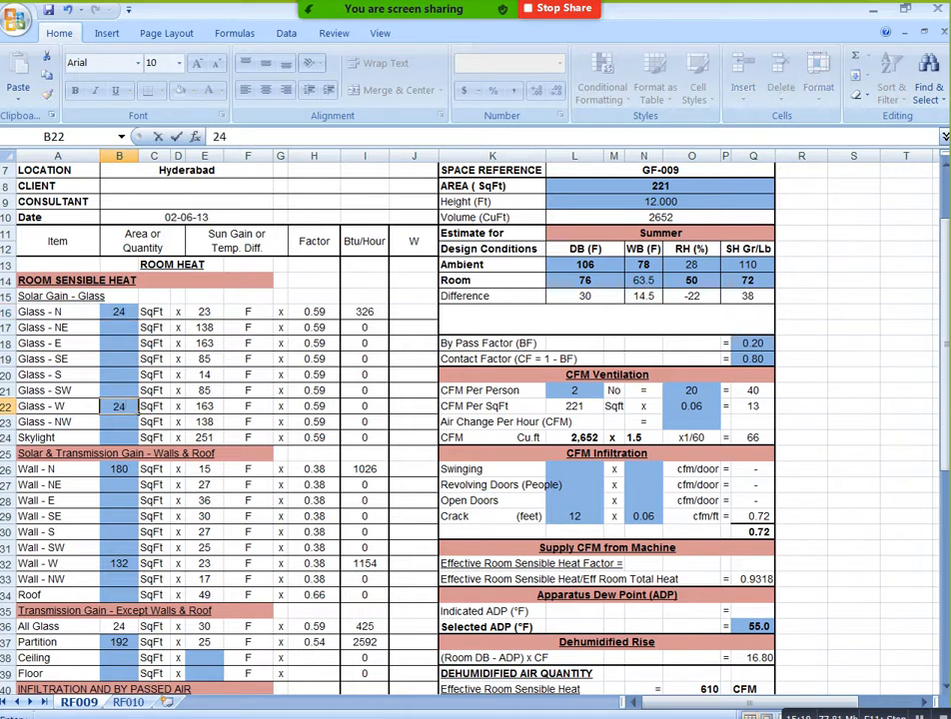
click(413, 407)
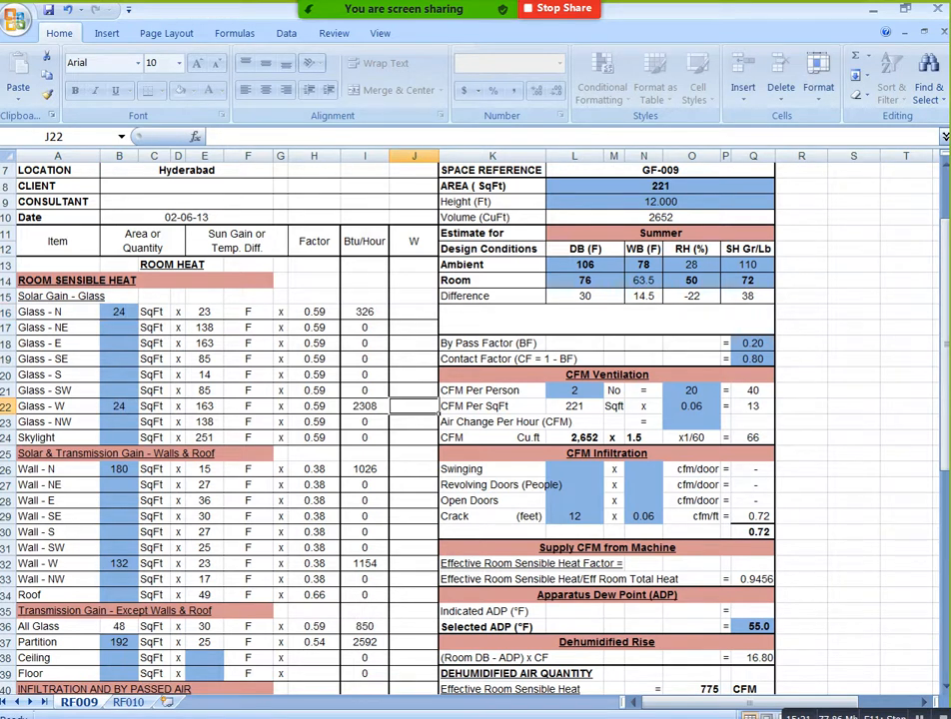
Step: Examine the Roof row, the All Glass area formula and the Partition area in the heat load estimate
scroll(399, 420, down, 1)
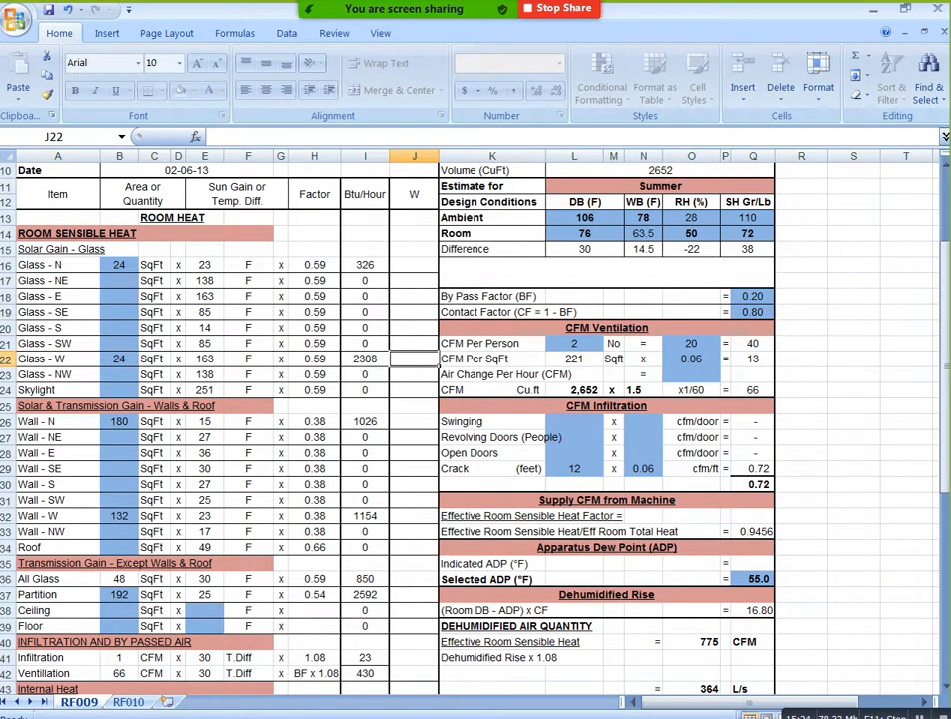
scroll(399, 420, down, 2)
drag(40, 453, 364, 453)
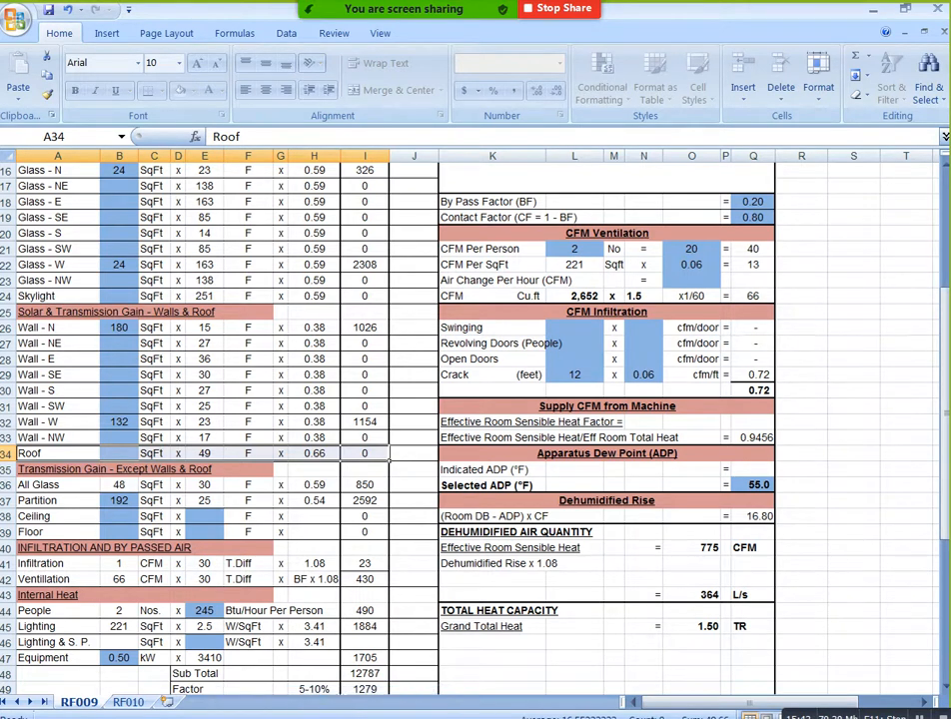
scroll(476, 420, down, 1)
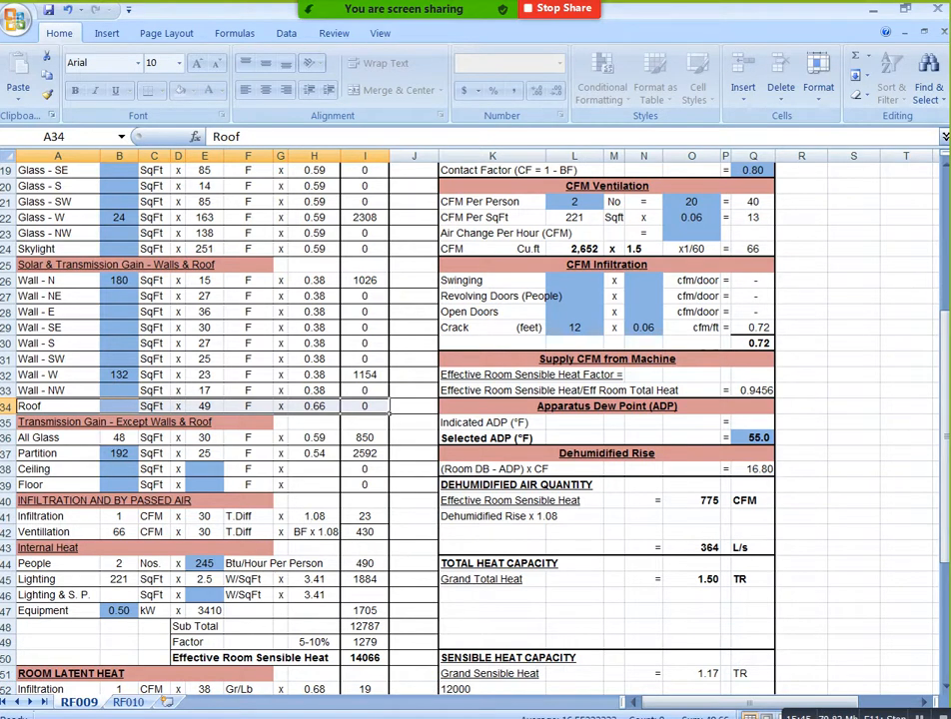
click(119, 437)
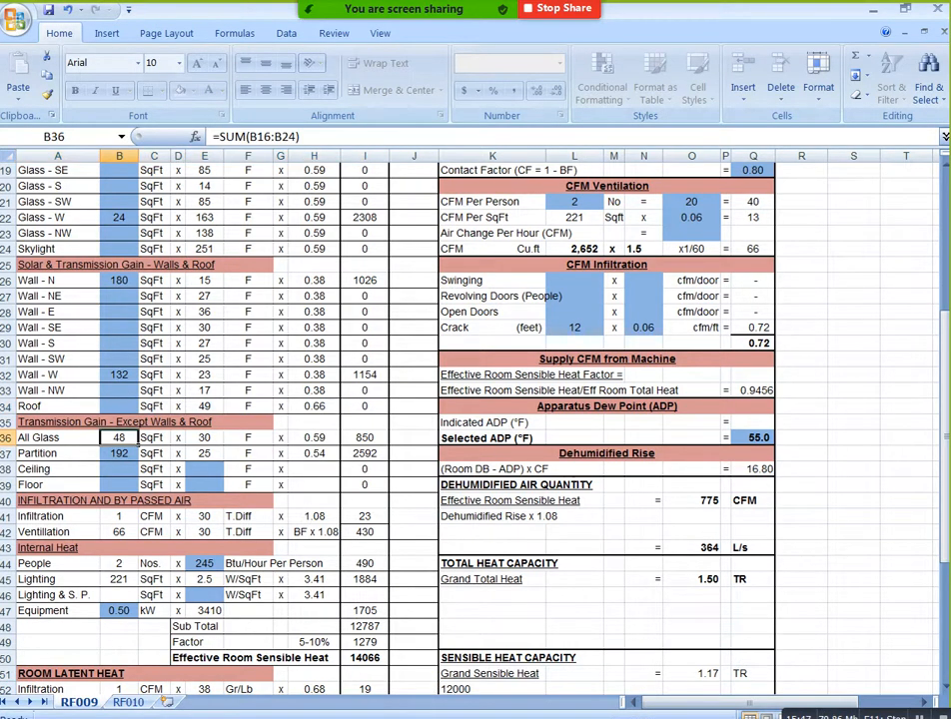
scroll(475, 419, up, 1)
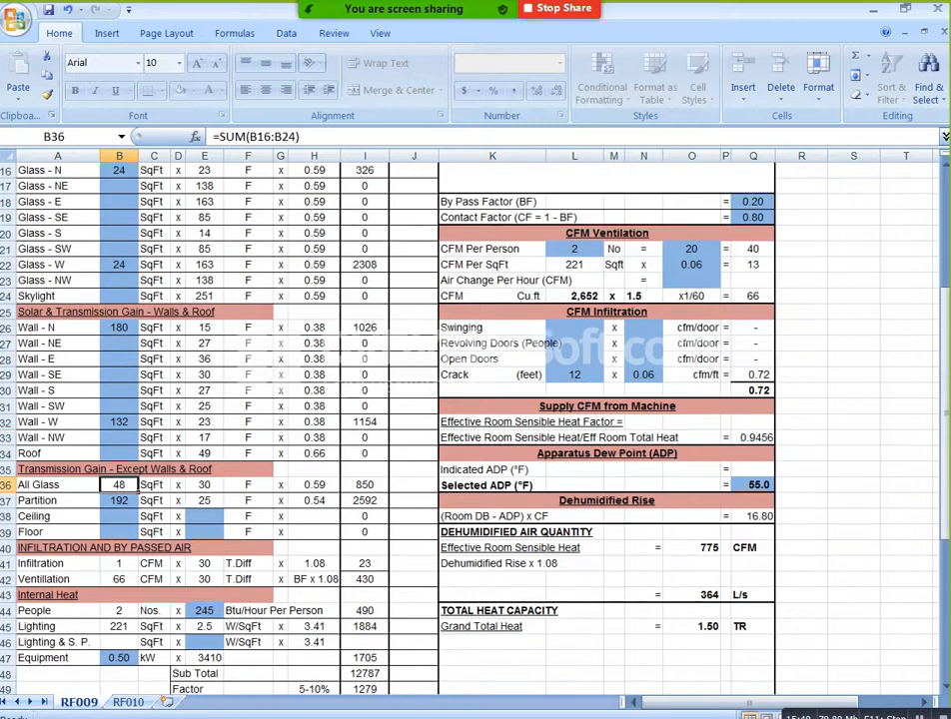
scroll(475, 420, down, 1)
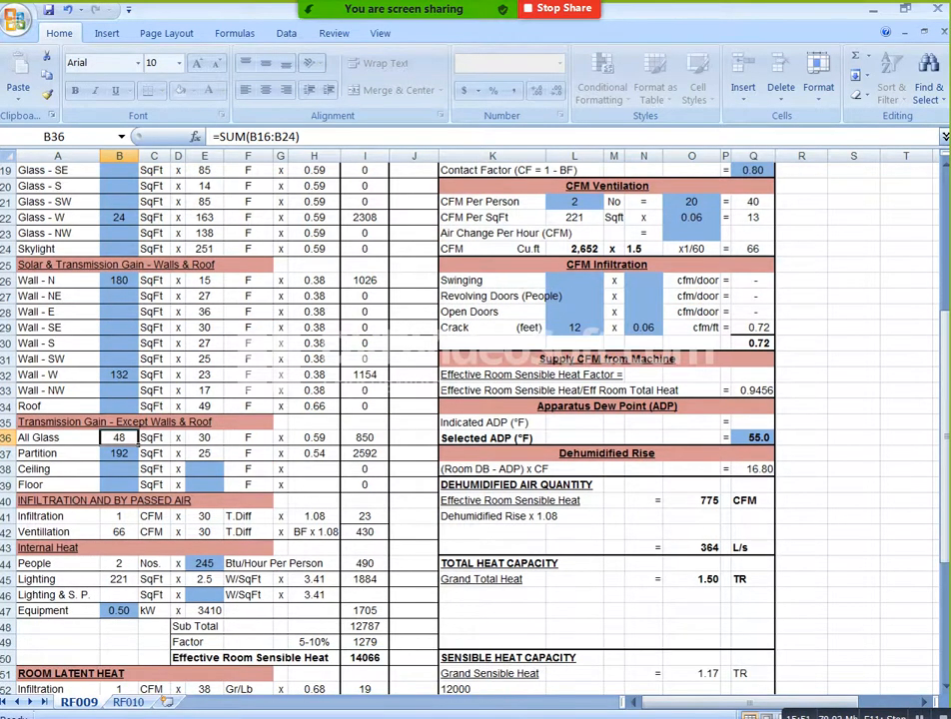
click(118, 454)
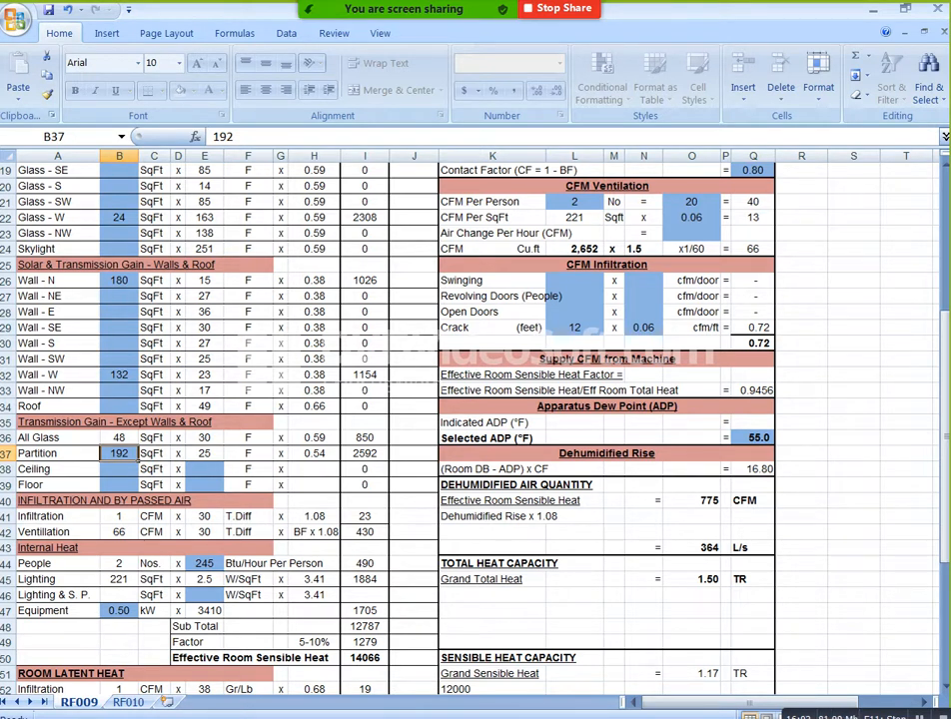
Step: Switch to the AutoCAD plan and examine the partition walls of master bedroom GF-009 beside the toilets, dressing room and corridor
click(503, 717)
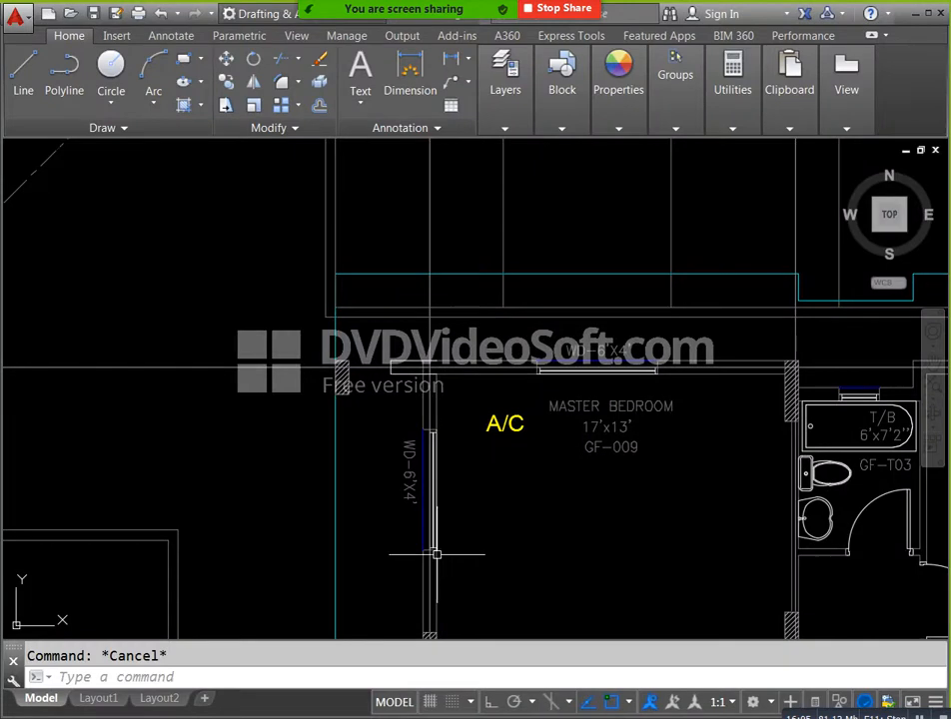
drag(541, 481, 468, 343)
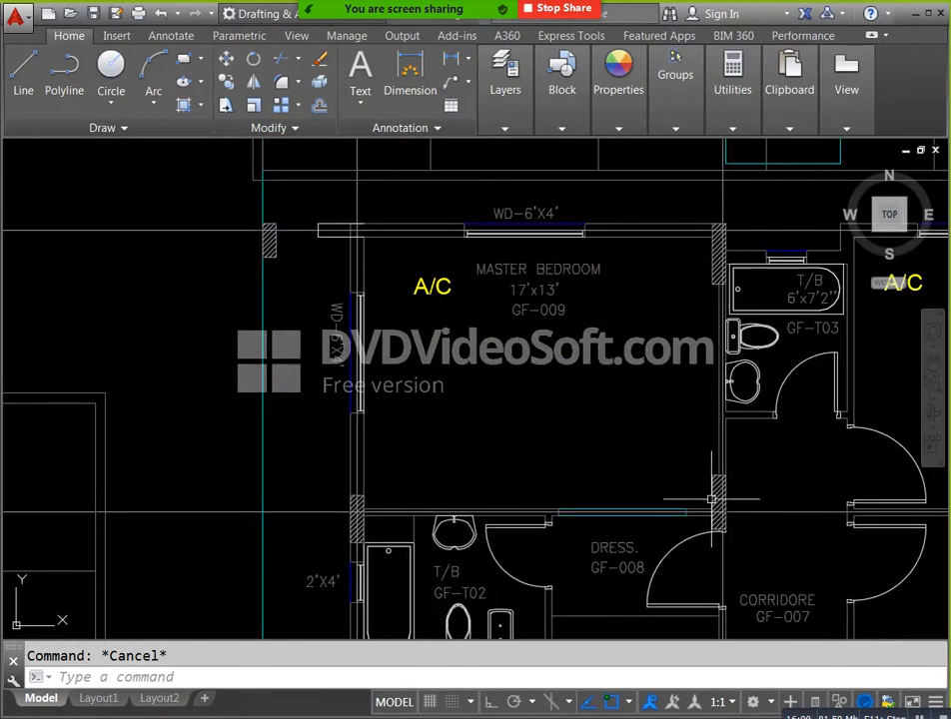
drag(712, 502, 665, 484)
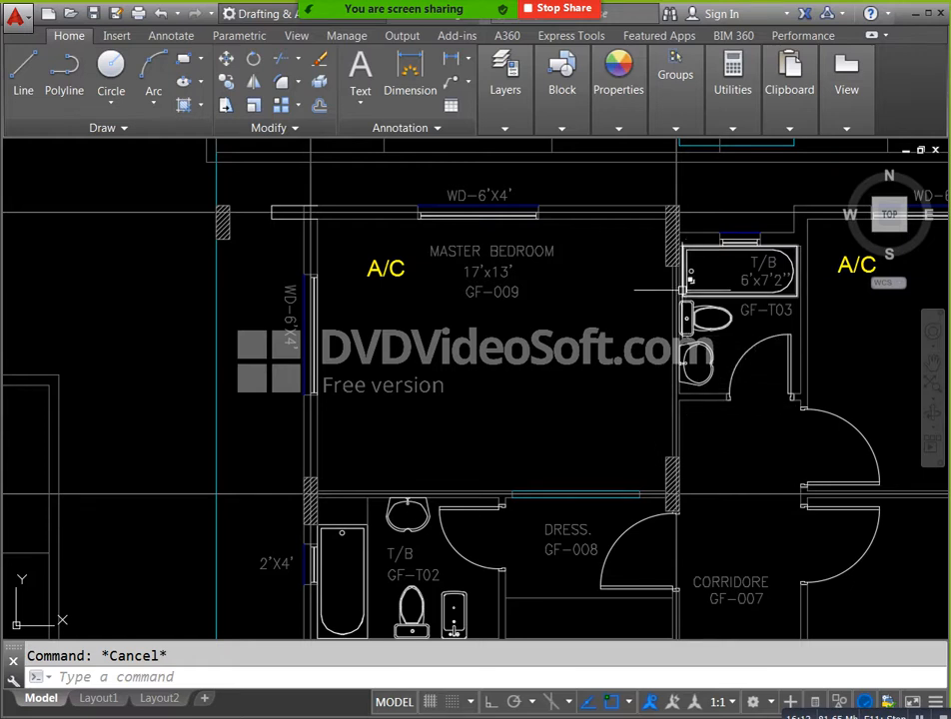
drag(625, 405, 640, 358)
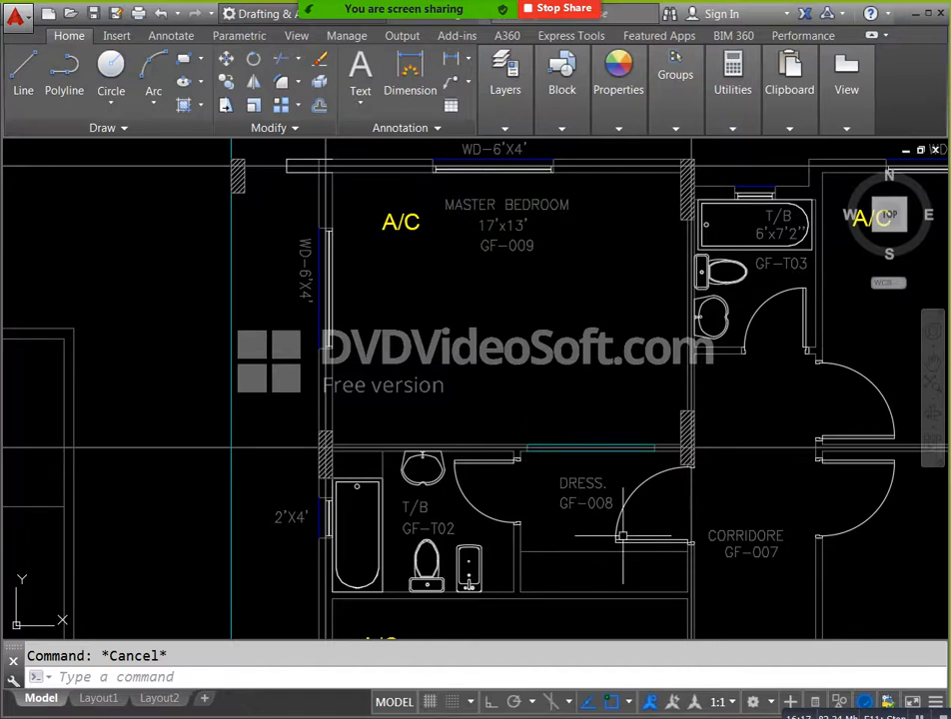
text(di)
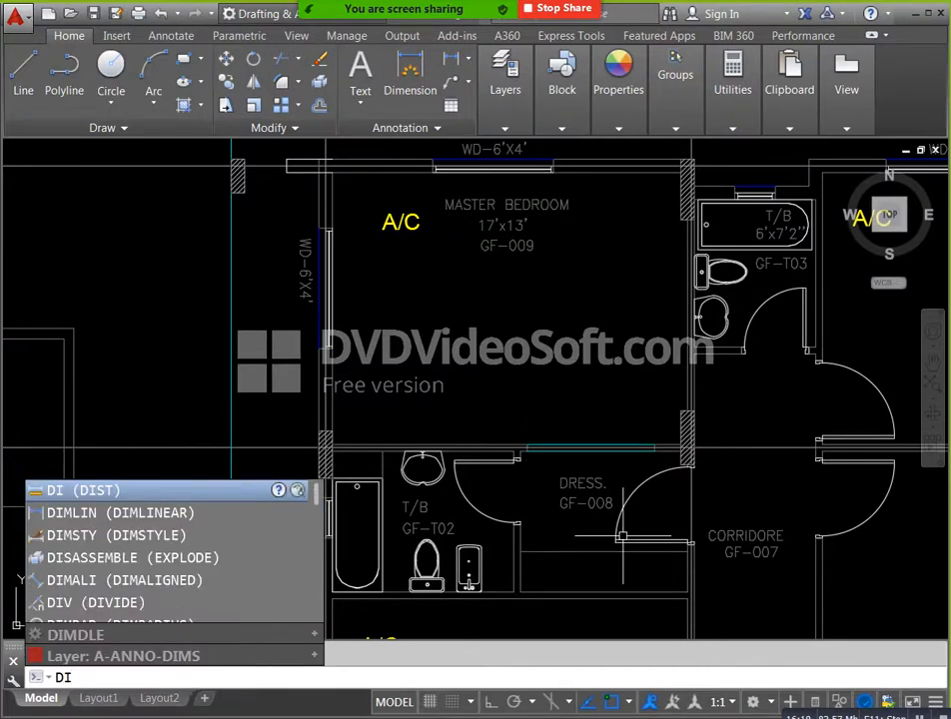
key(Return)
scroll(622, 522, up, 5)
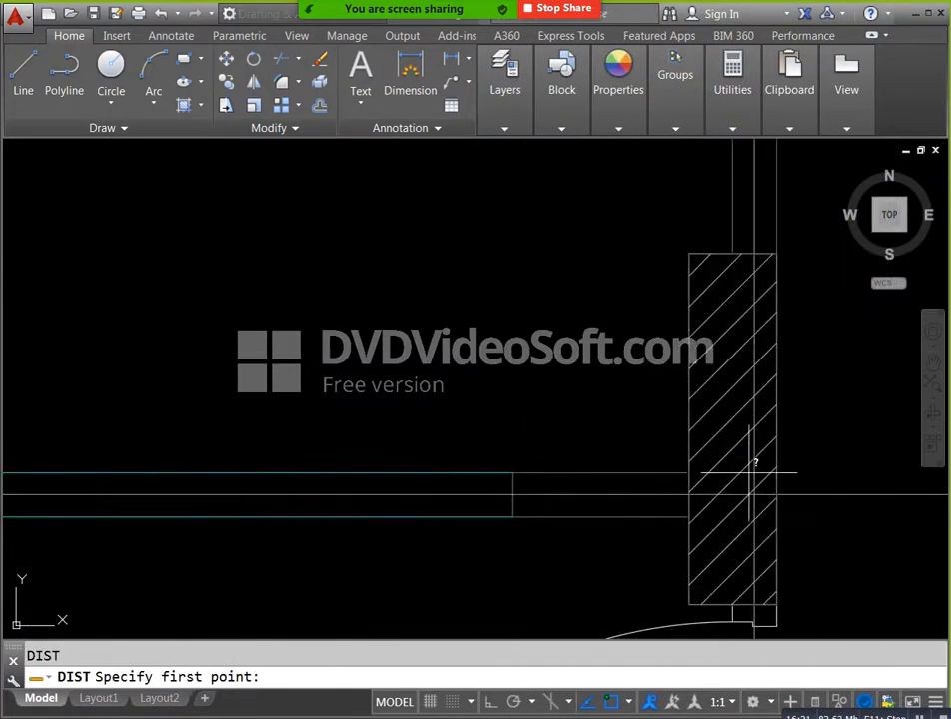
scroll(753, 467, down, 4)
key(Escape)
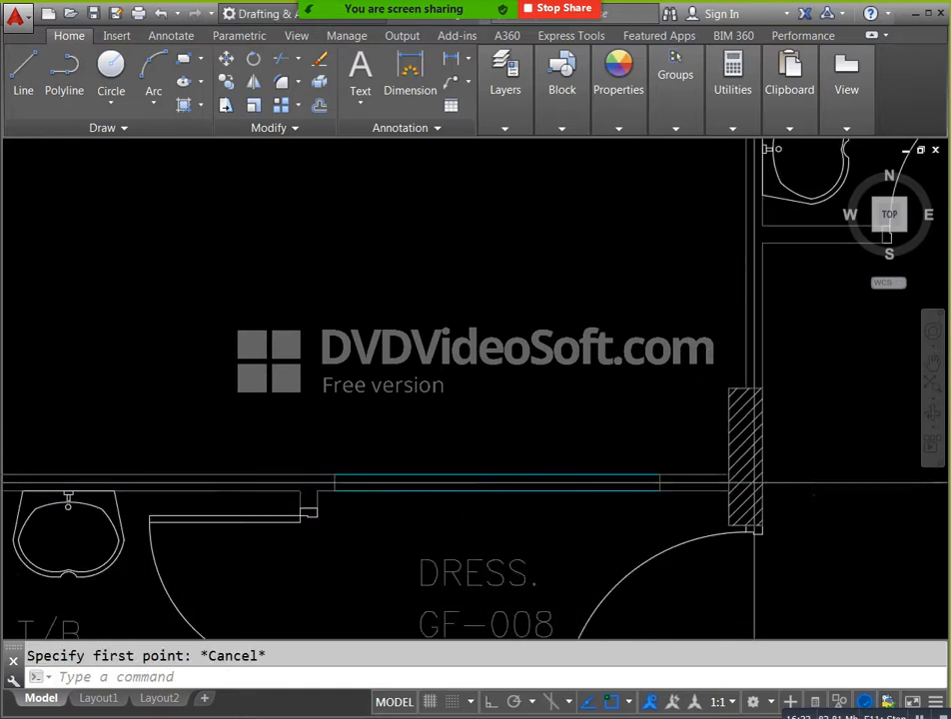
Step: Calculate the area of the master bedroom's 17' partition wall in Calculator by multiplying 17 by 12
scroll(503, 457, down, 3)
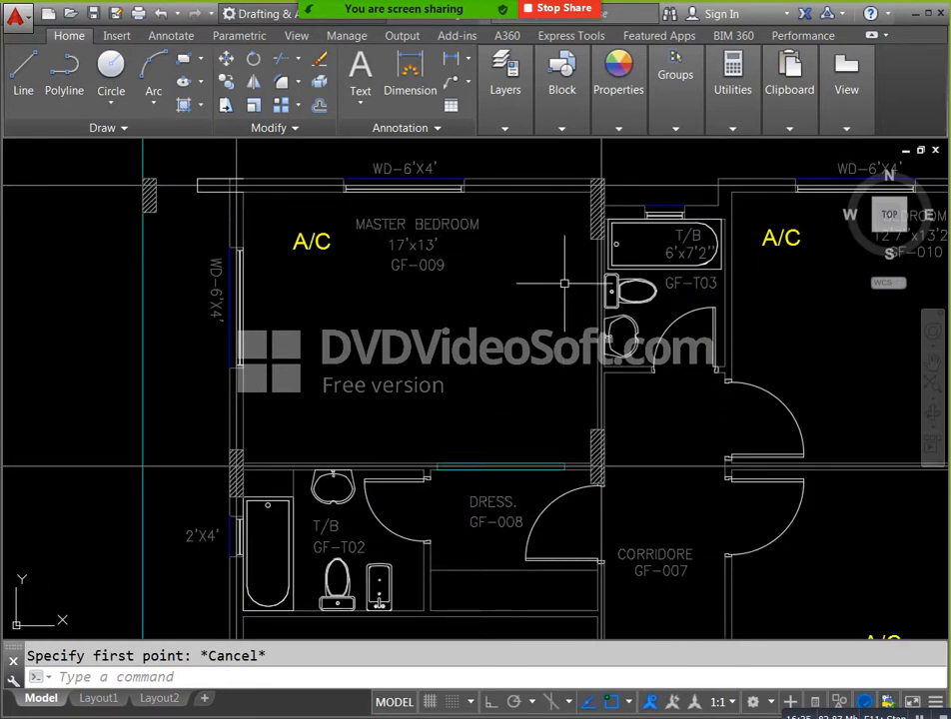
click(551, 713)
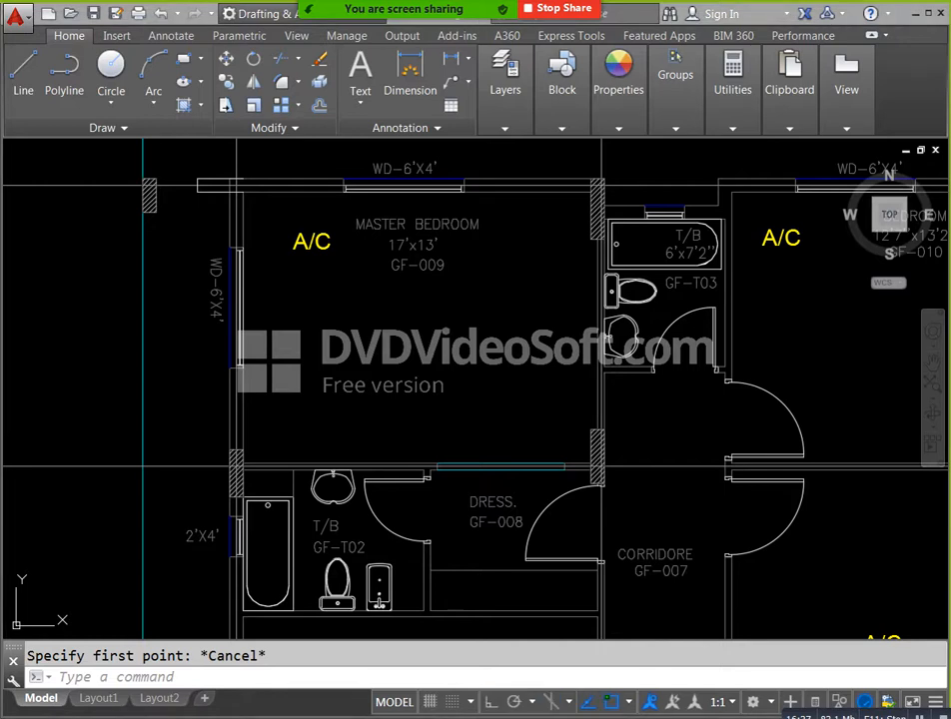
click(739, 501)
click(666, 591)
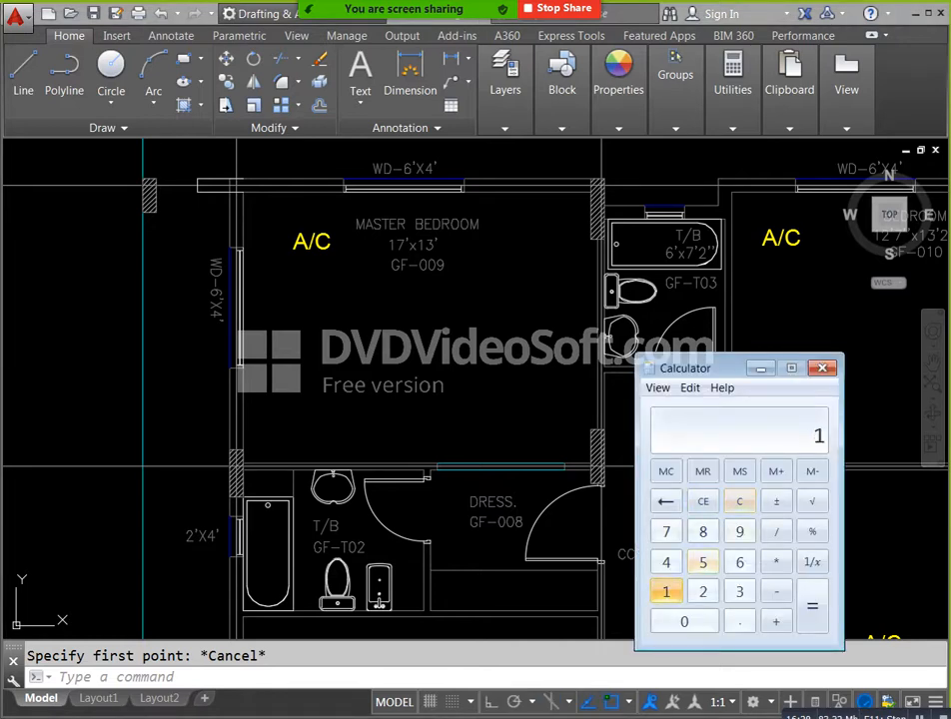
click(666, 531)
click(775, 561)
click(666, 592)
click(702, 591)
click(811, 605)
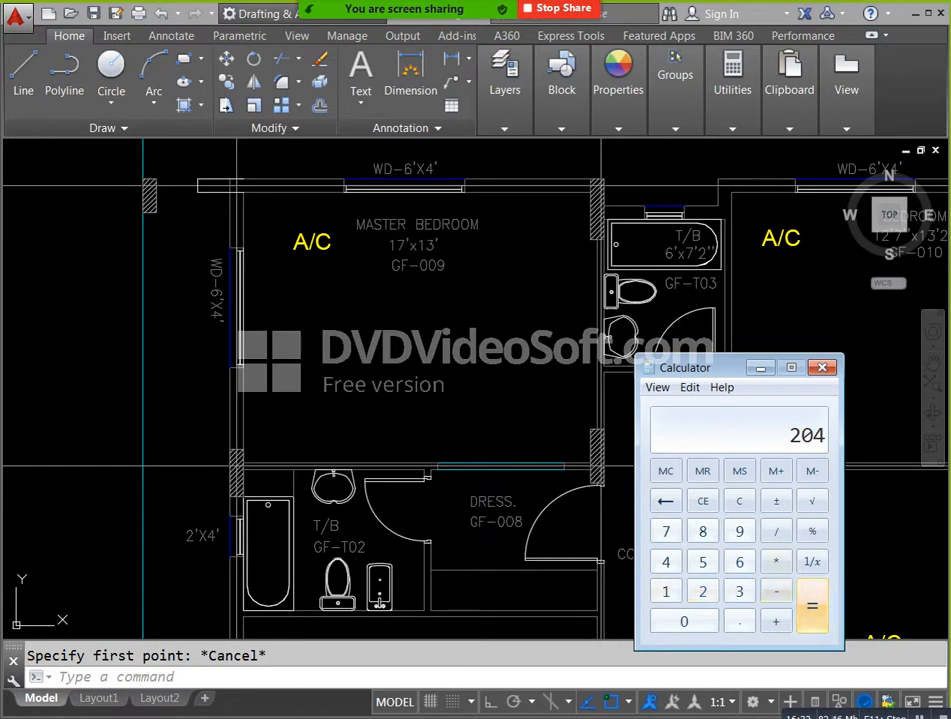
Step: Clear Calculator and multiply 13 by 12 for the area of the bedroom's 13' partition wall
click(739, 502)
click(739, 591)
click(774, 561)
click(739, 501)
click(666, 591)
click(739, 591)
click(775, 561)
text(12)
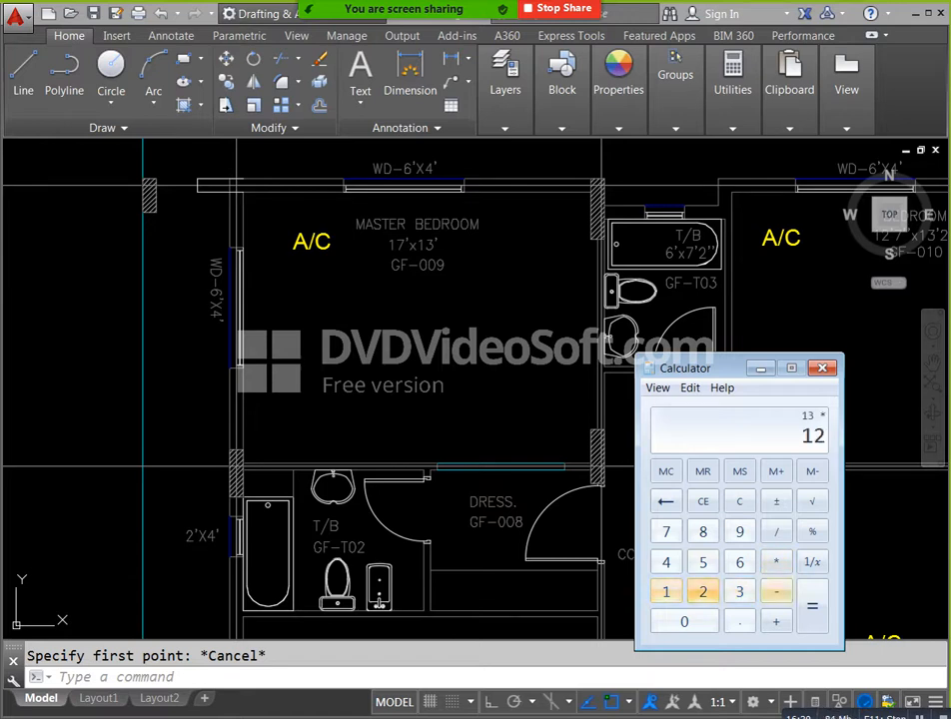
key(Return)
Step: Add the first partition wall's area of 204 to the Calculator result and minimize Calculator
text(+20)
text(4)
key(Return)
click(760, 369)
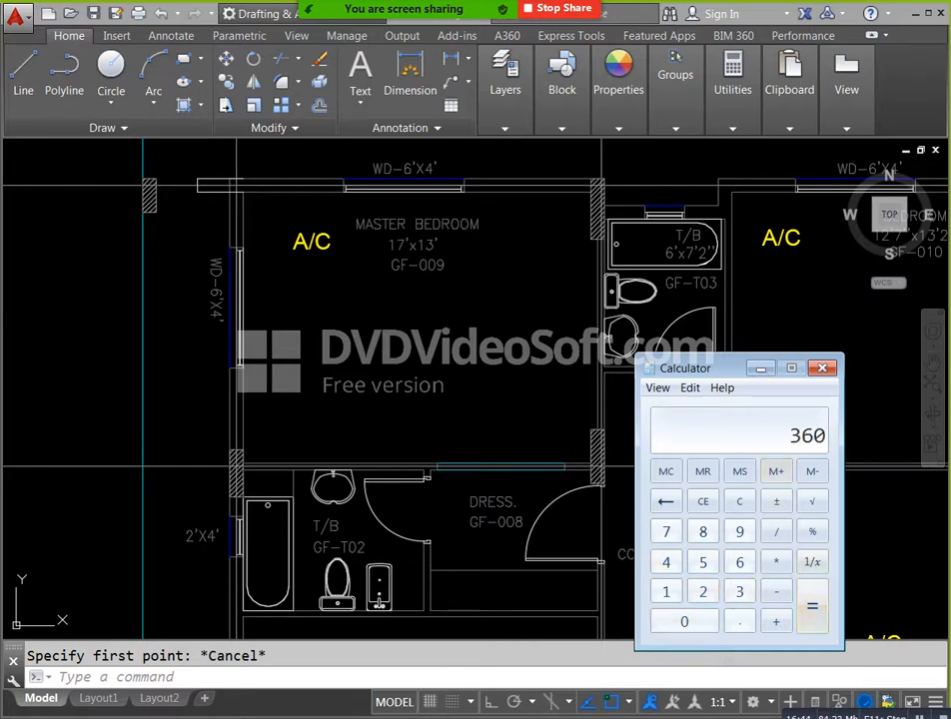
Step: Switch to Excel and set the Partition area to 360 in the heat load estimate
mouse_move(419, 711)
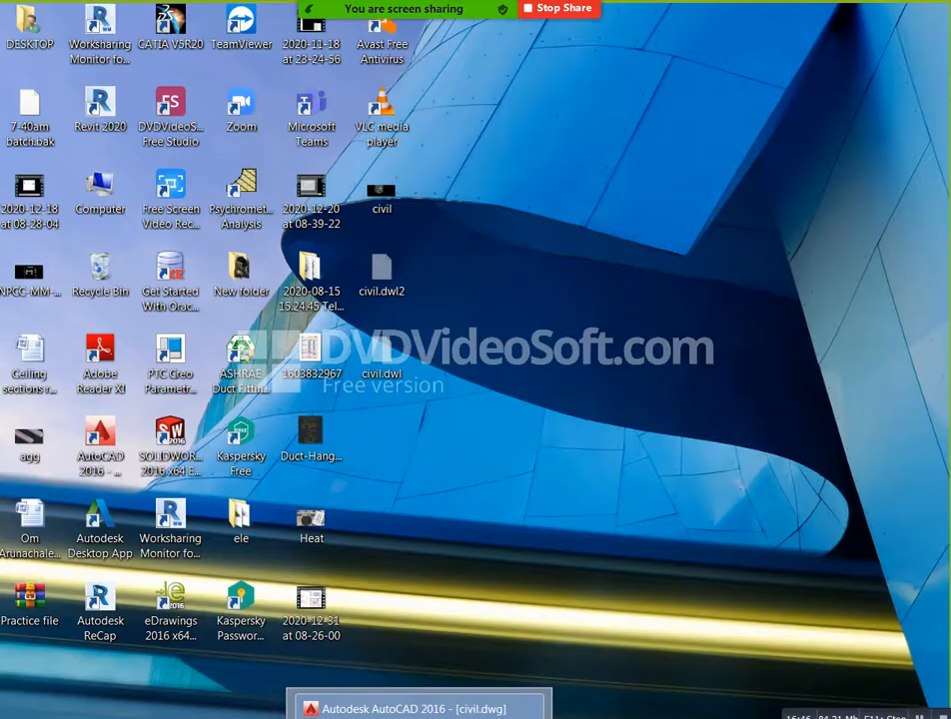
click(419, 708)
key(alt+Tab)
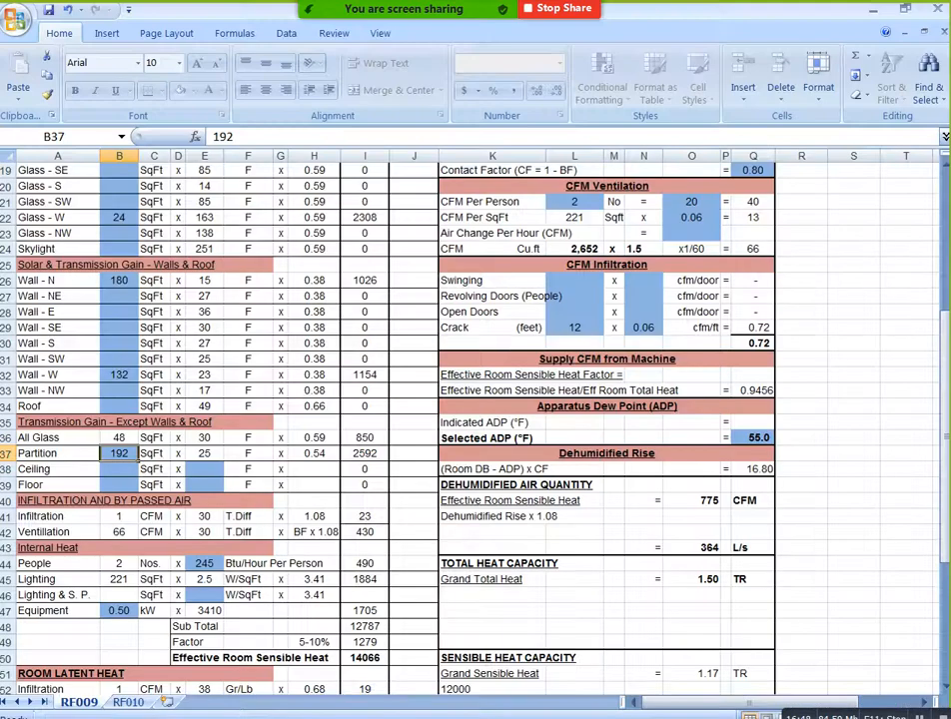
text(19)
key(BackSpace)
key(BackSpace)
text(360)
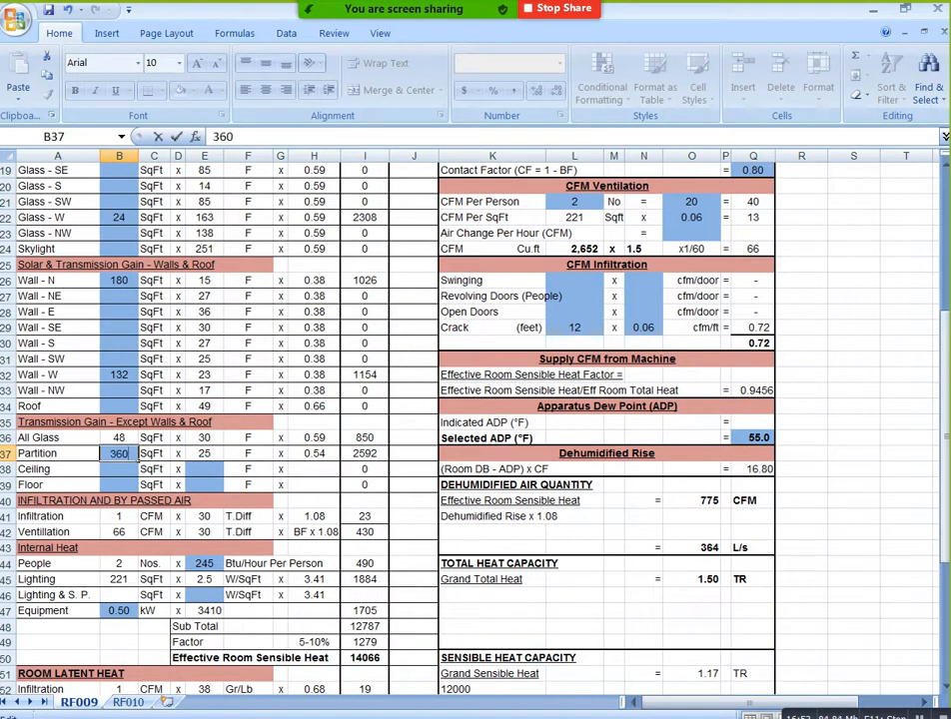
key(Return)
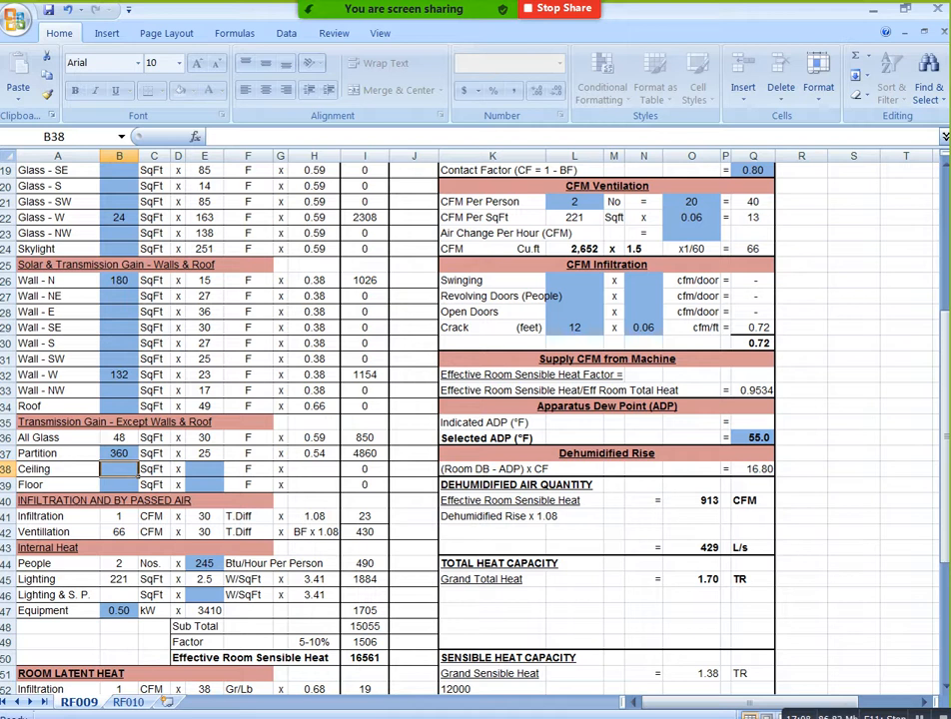
Step: Examine the Ceiling and Floor rows and the infiltration and internal heat sections of the estimate
click(119, 486)
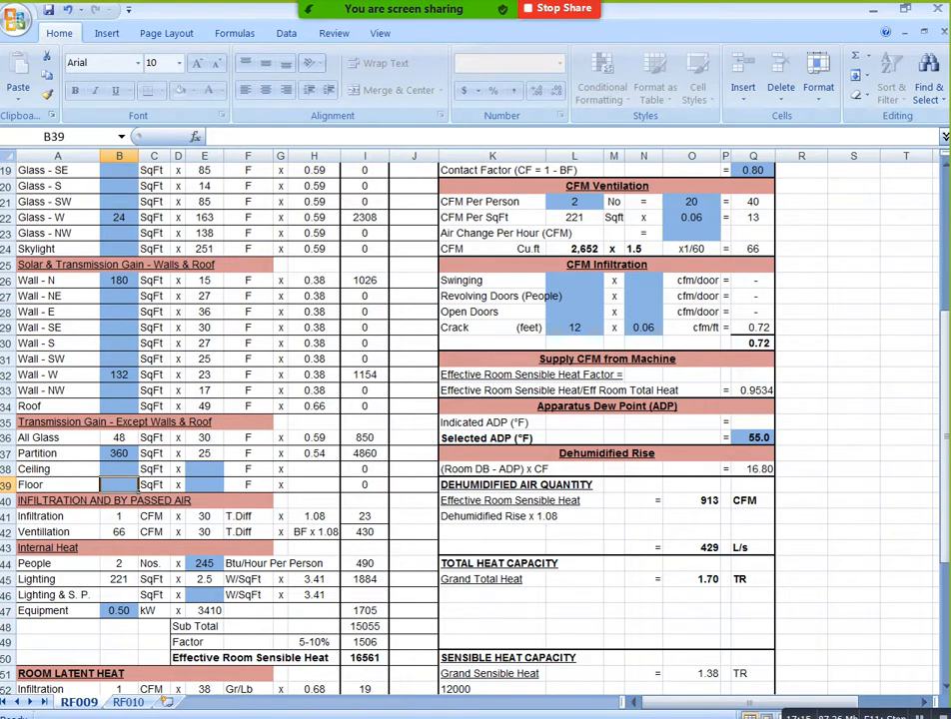
scroll(400, 420, up, 4)
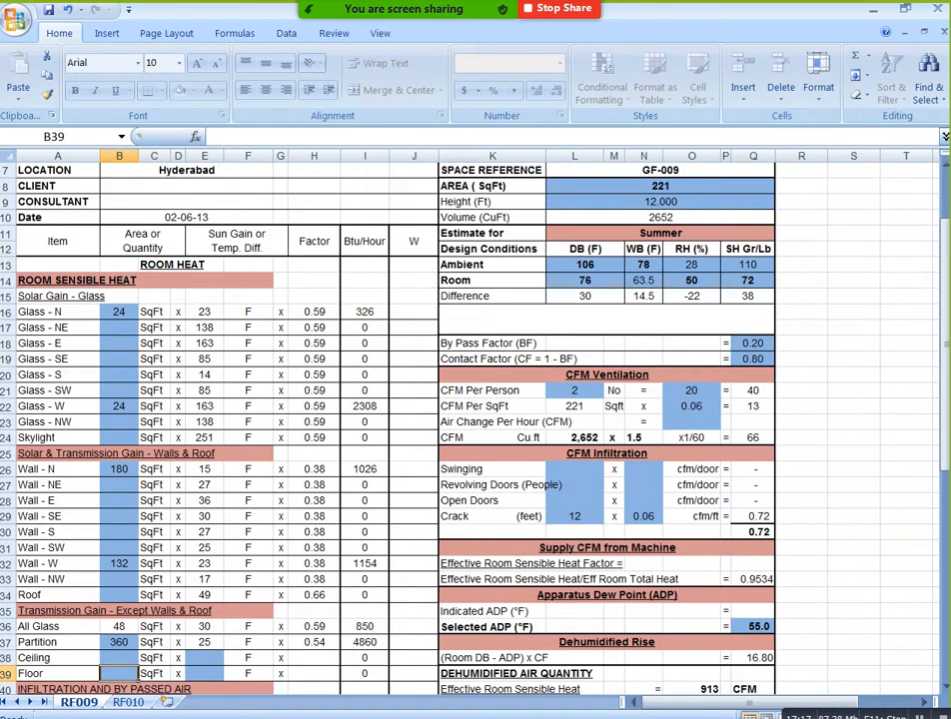
scroll(399, 419, down, 1)
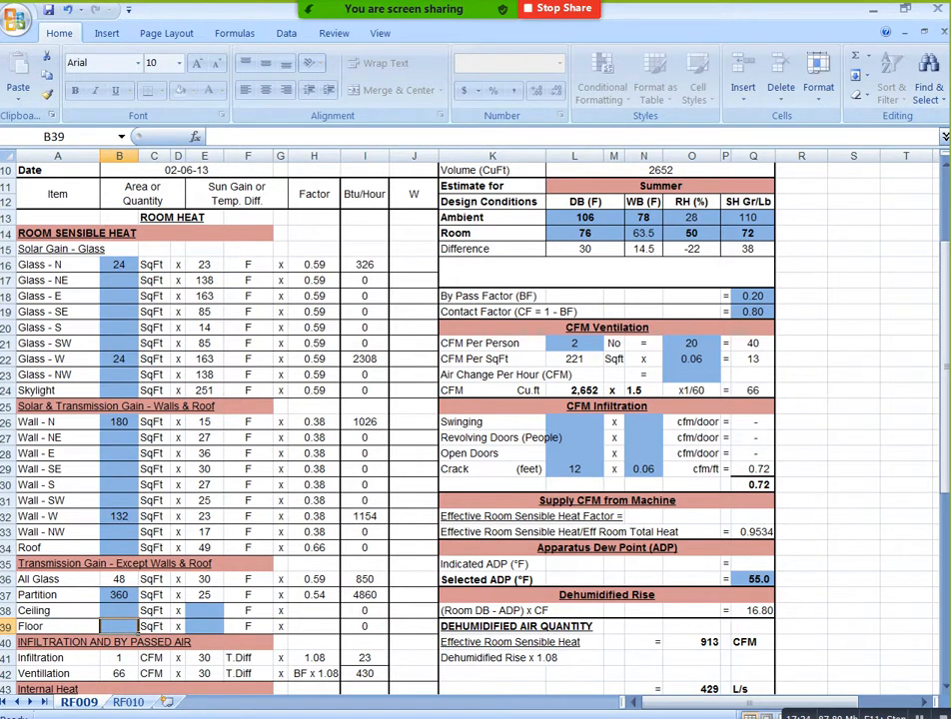
click(313, 626)
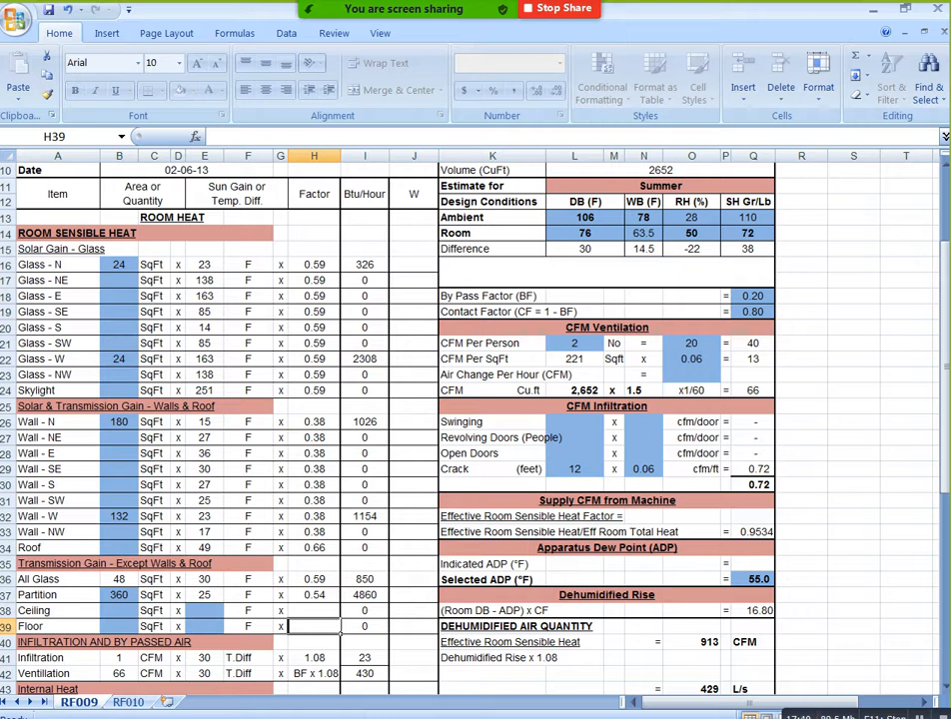
scroll(400, 420, down, 2)
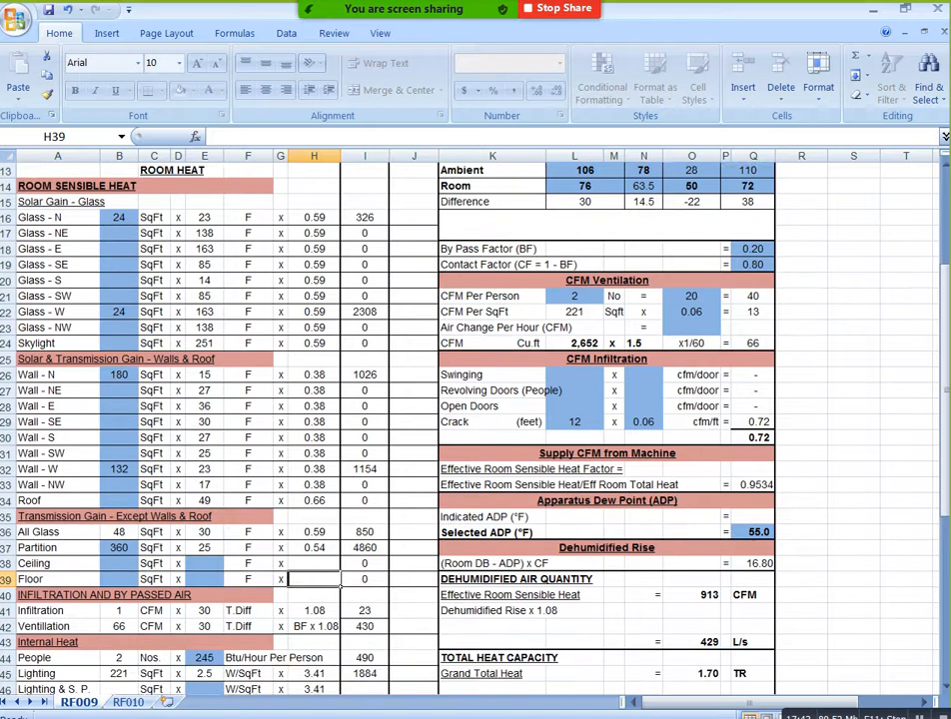
scroll(400, 419, down, 2)
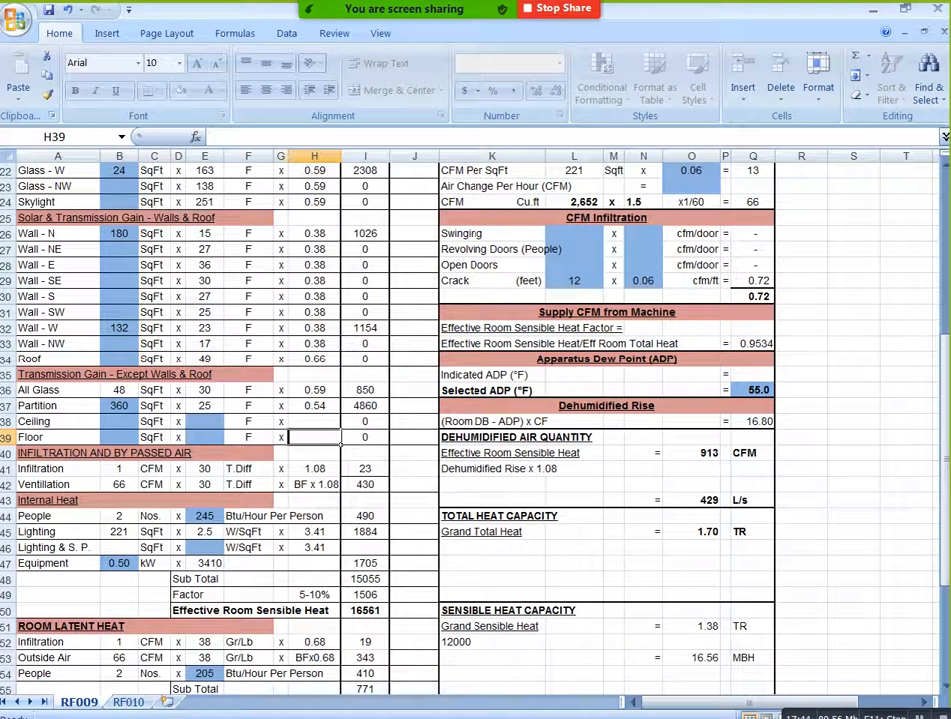
scroll(399, 420, up, 3)
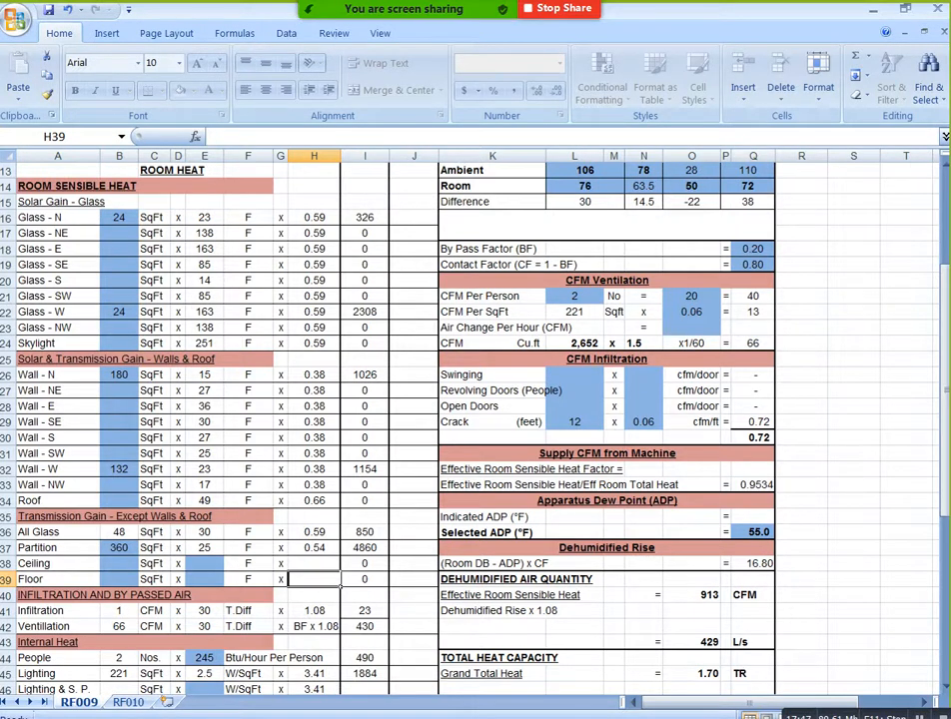
scroll(399, 419, up, 1)
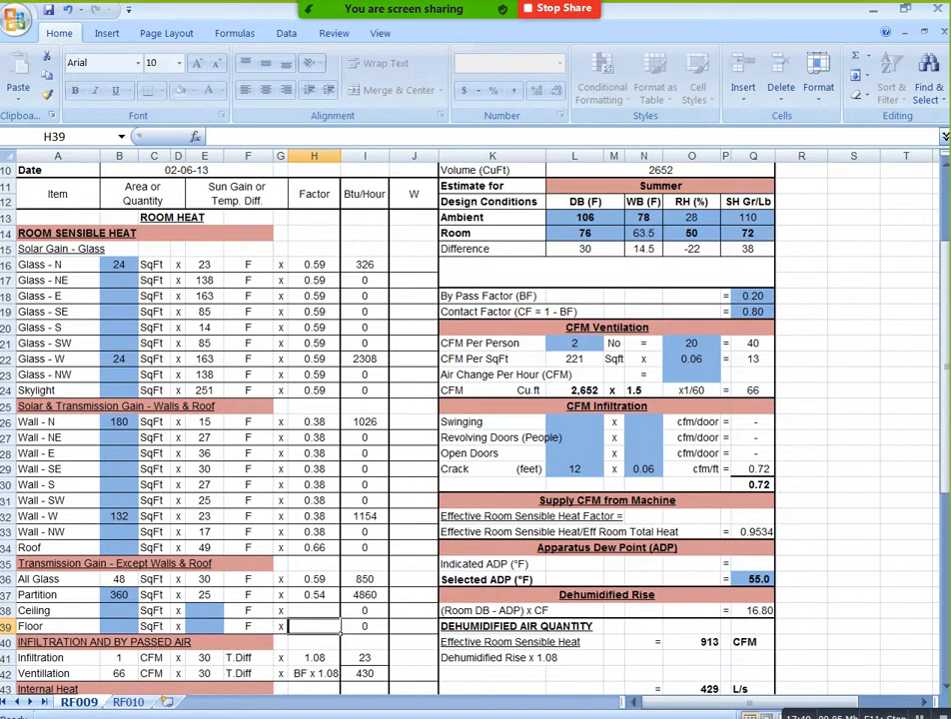
Step: Set the number of people for CFM Per Person to 3 and the rate per person to 5
double_click(575, 343)
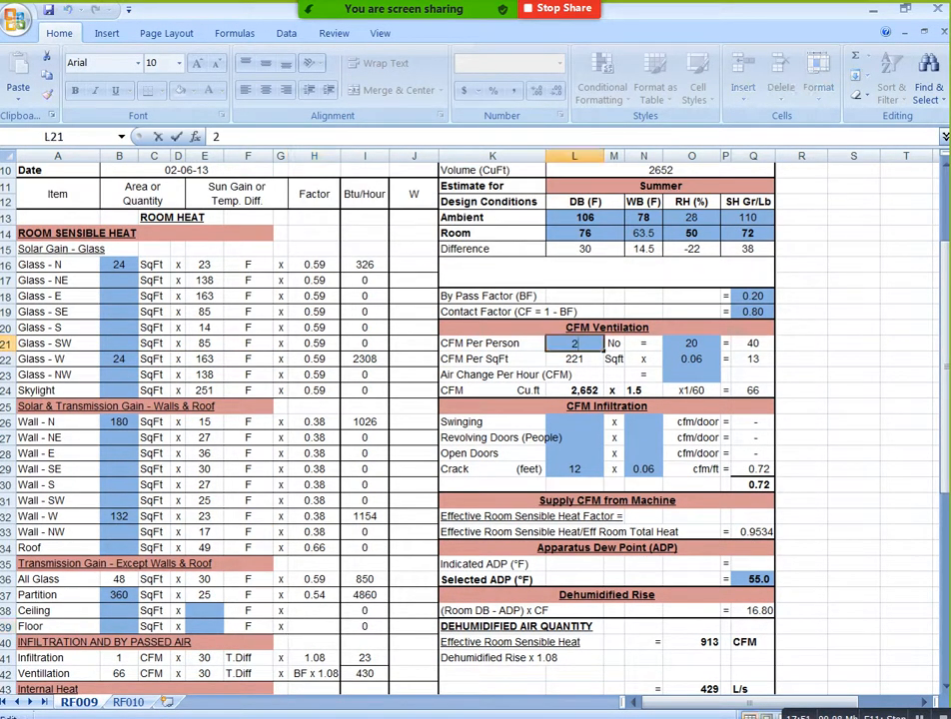
key(BackSpace)
text(3)
click(691, 344)
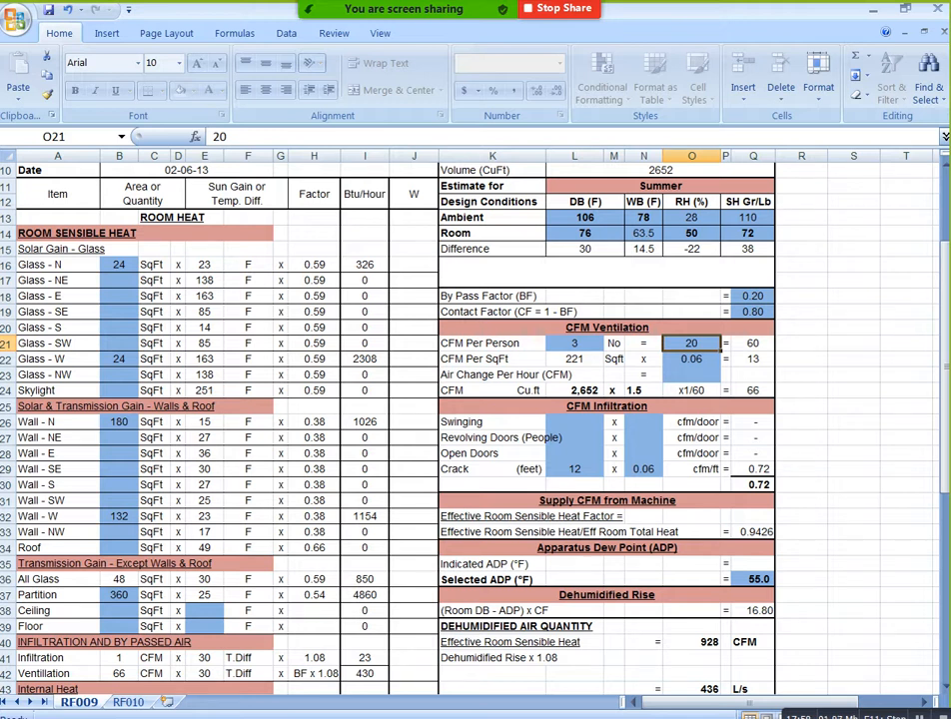
key(BackSpace)
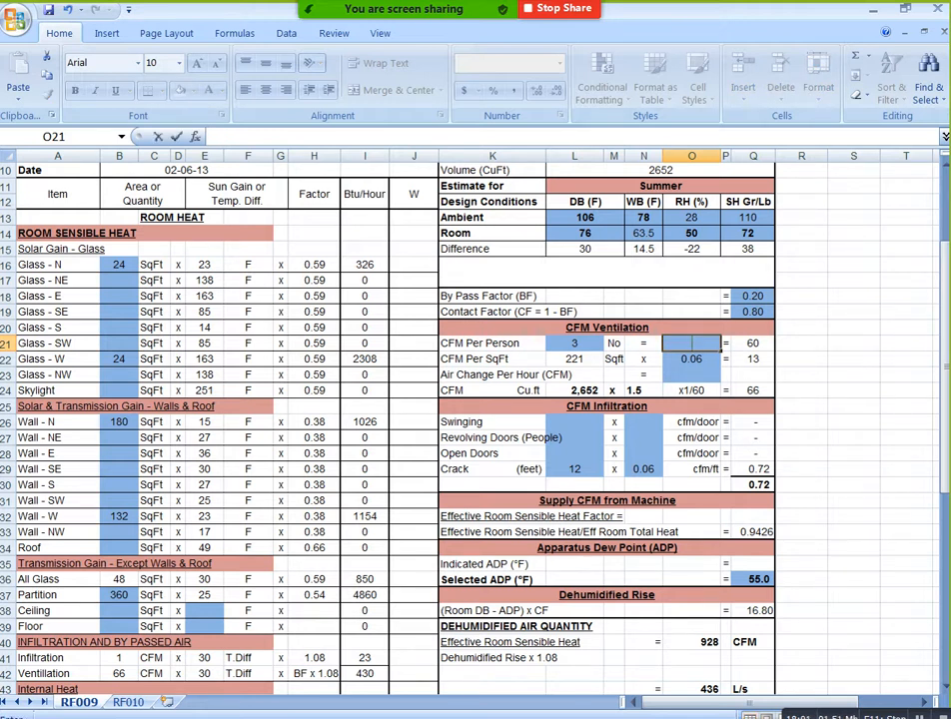
text(5)
Step: Consult Table 1-T-53, Minimum Ventilation Rates in Breathing Zone, in the HVAC Manual PDF in Adobe Reader and return to Excel
click(507, 705)
scroll(394, 390, down, 7)
drag(773, 100, 773, 461)
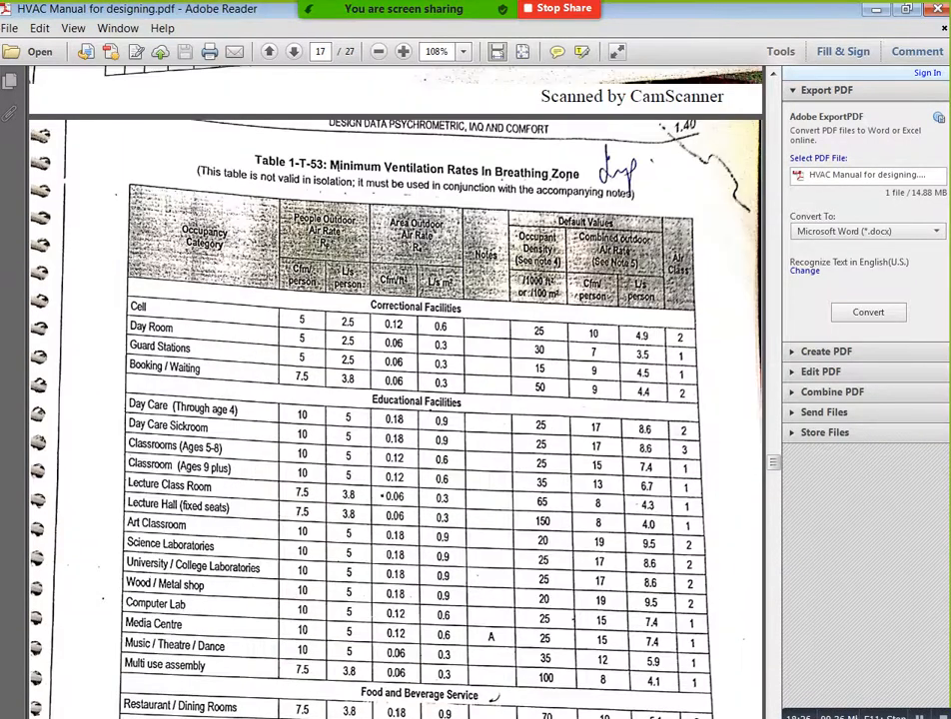
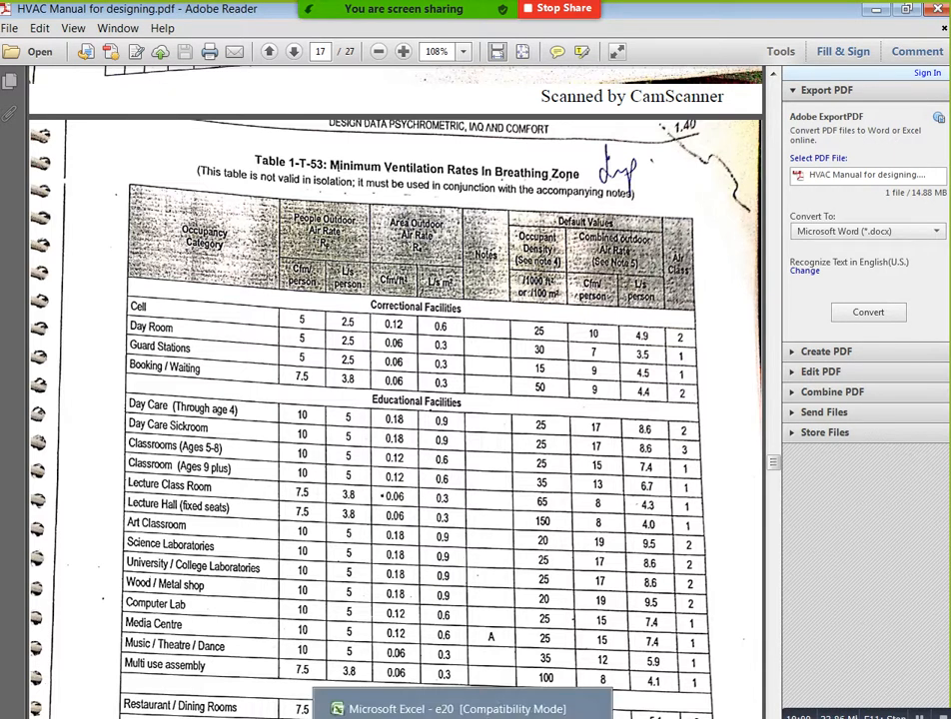
key(alt+Tab)
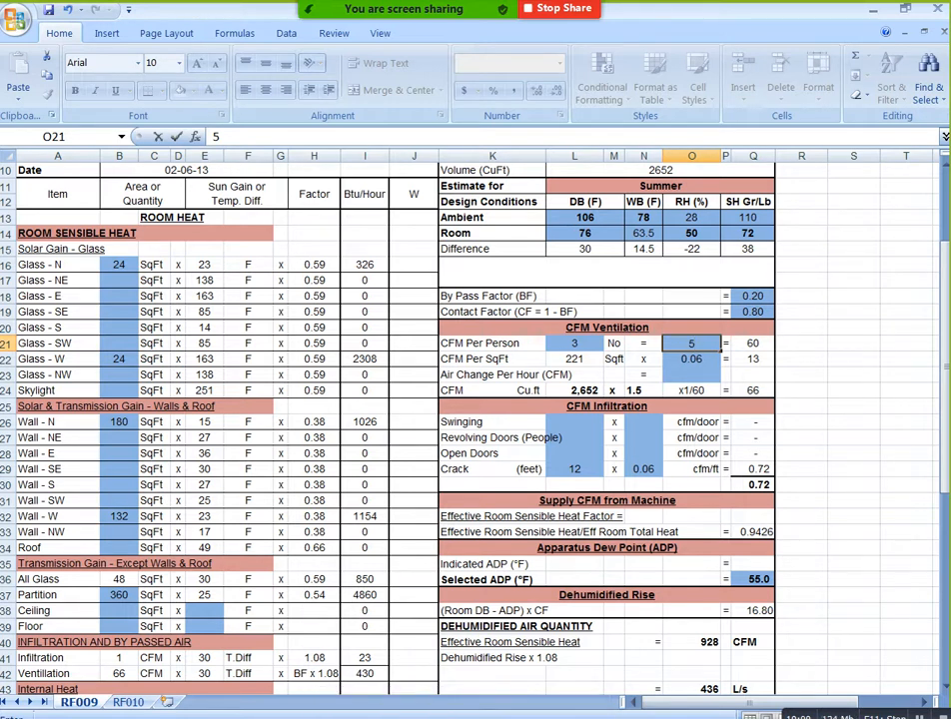
Step: Set the CFM Per Person ventilation rate to 5 and check the minimum ventilation rates table in the HVAC manual PDF
scroll(399, 419, up, 2)
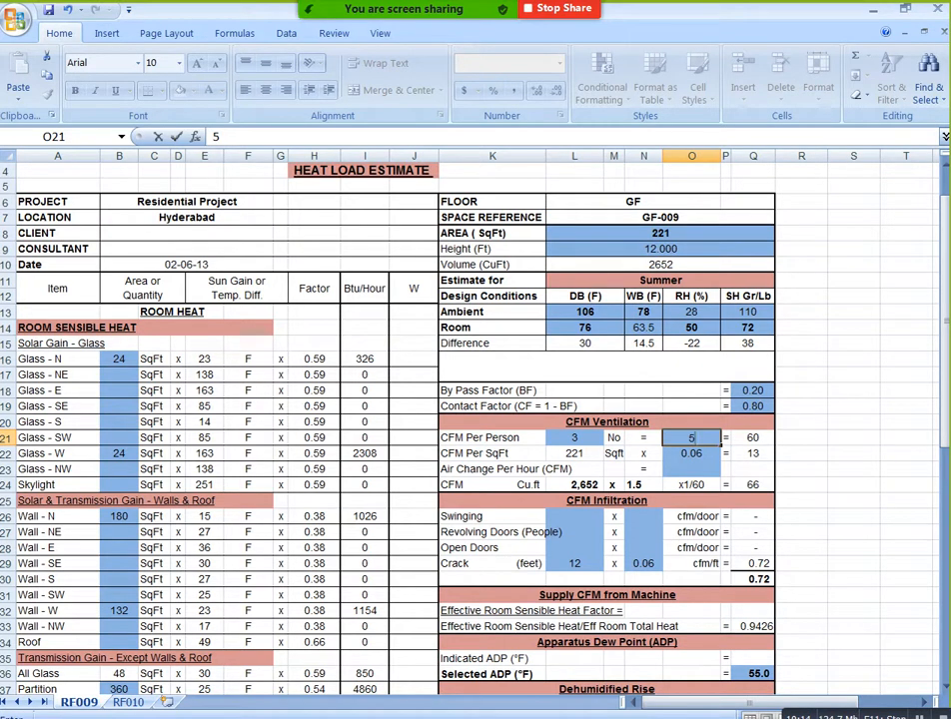
key(Return)
click(399, 715)
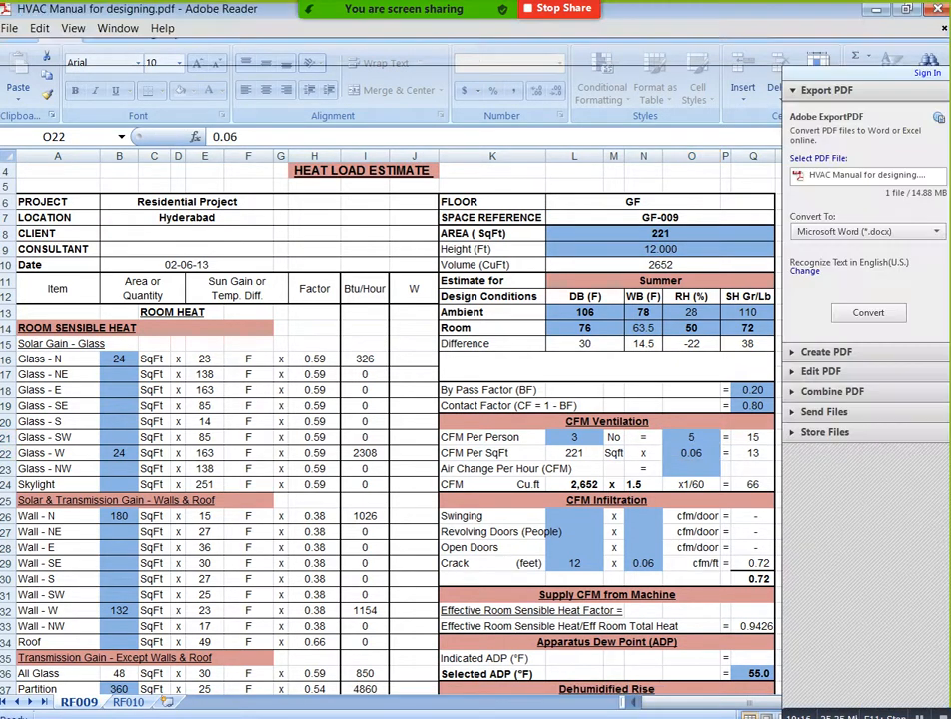
scroll(400, 400, down, 10)
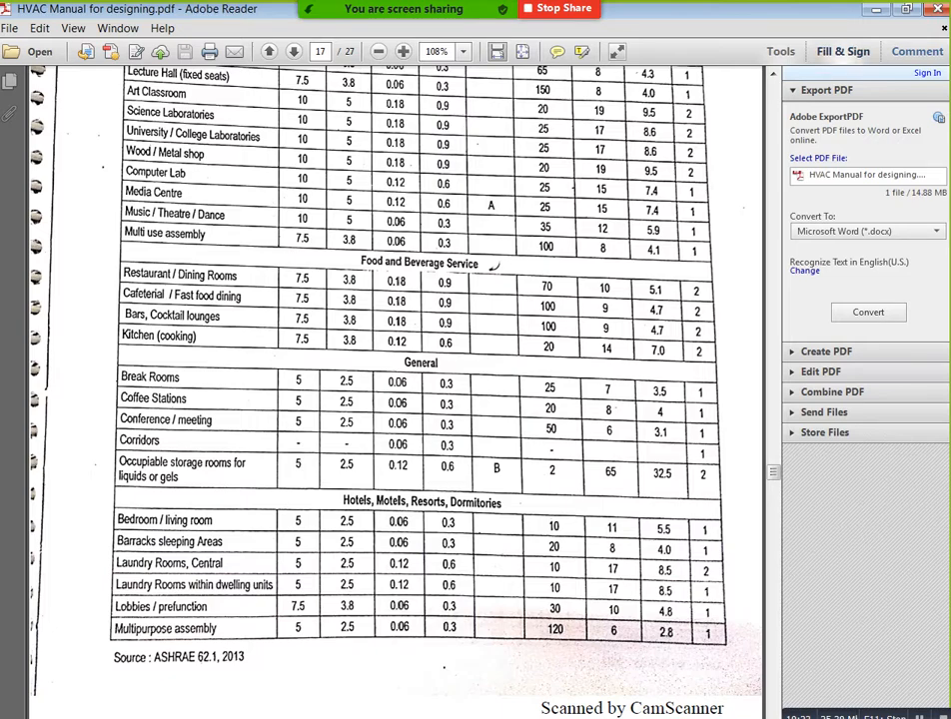
key(alt+Tab)
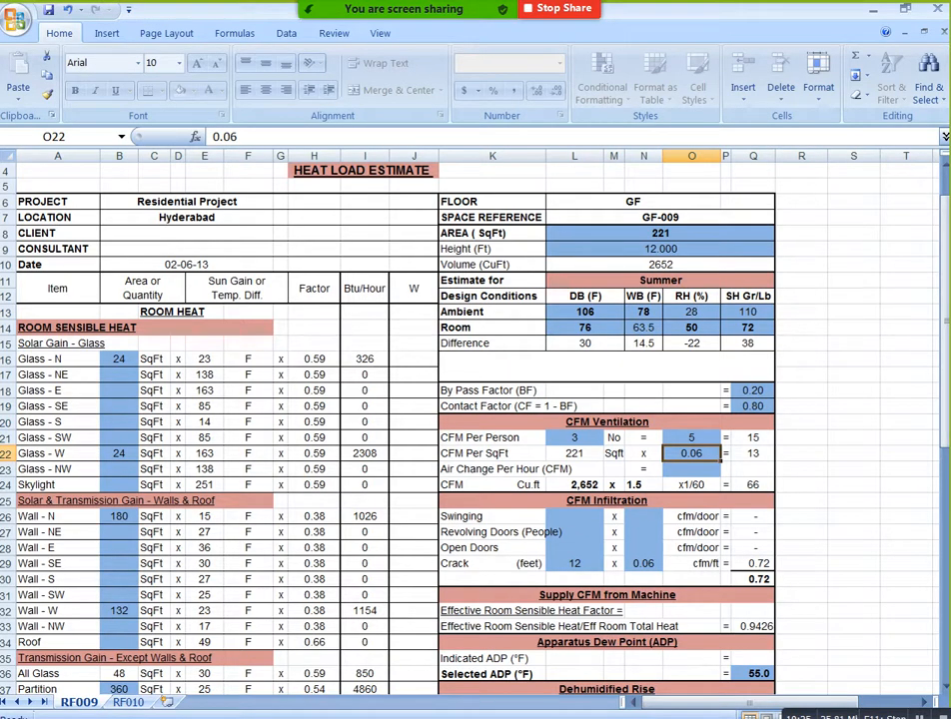
Step: Examine the CFM Infiltration inputs for swinging doors and crack length in the heat load sheet
click(574, 563)
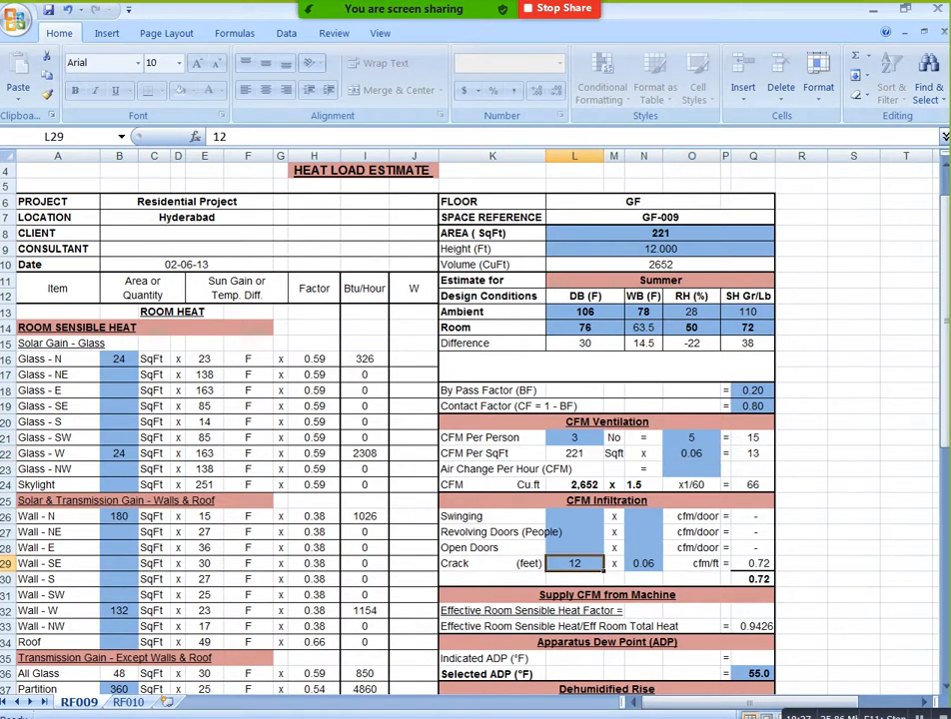
scroll(475, 419, down, 2)
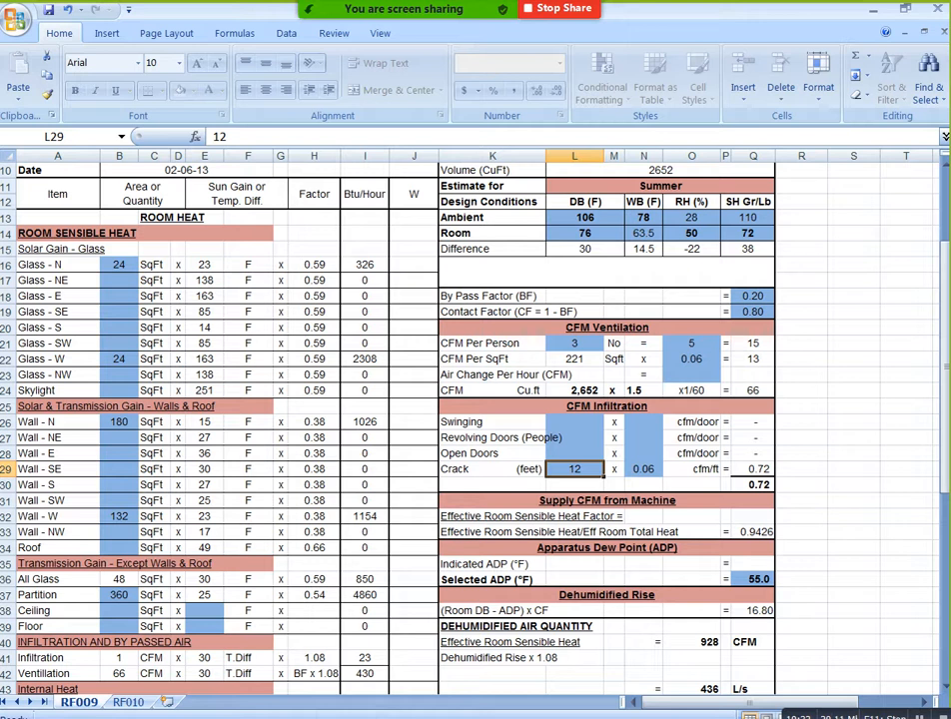
scroll(387, 420, down, 1)
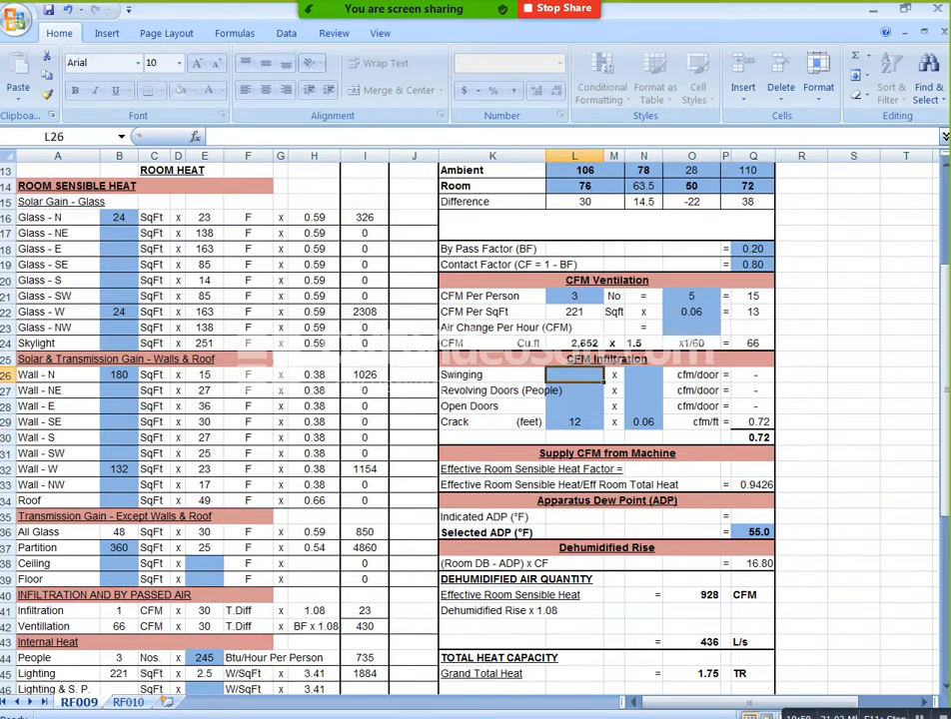
click(574, 421)
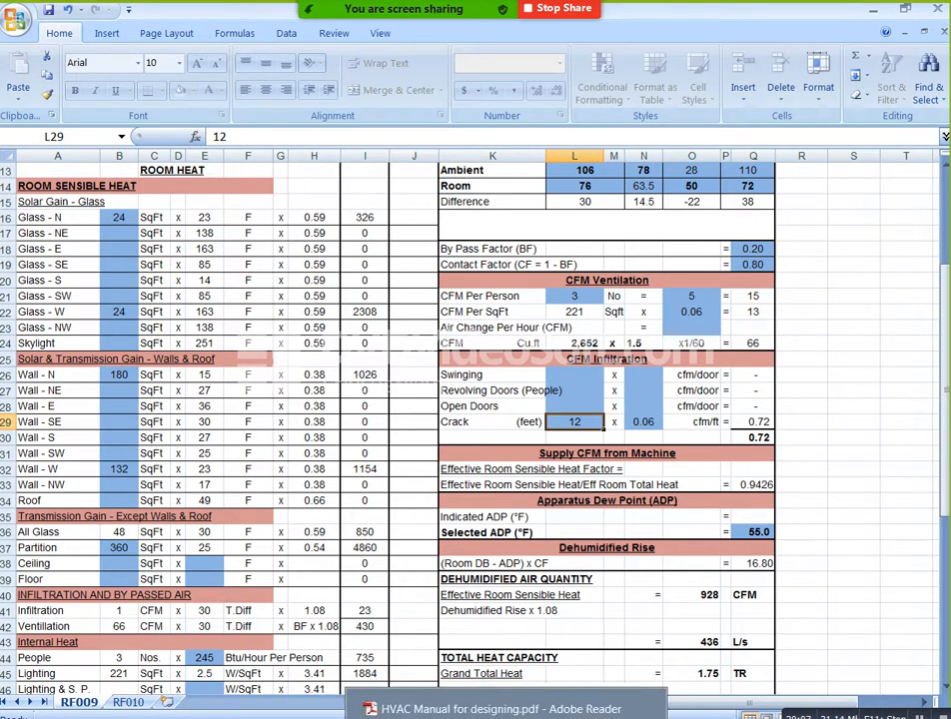
Step: Switch to the AutoCAD floor plan and draw a rectangle with a smaller rectangle inside it, in the empty area beside the A/C section sketch
click(420, 711)
scroll(382, 488, down, 6)
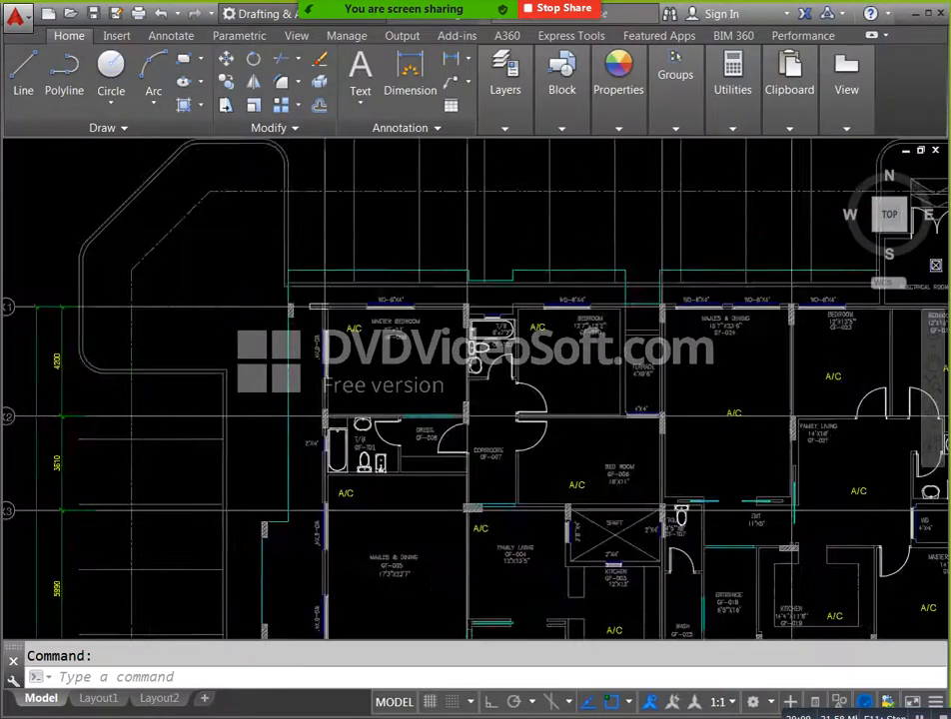
click(184, 59)
drag(407, 251, 247, 390)
click(650, 241)
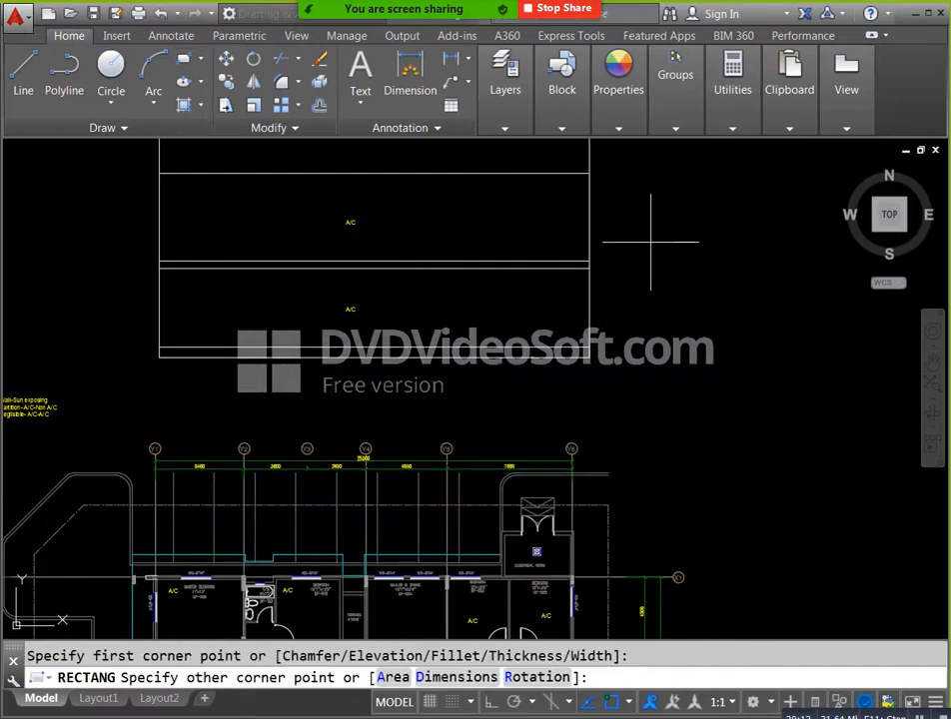
click(806, 429)
key(Return)
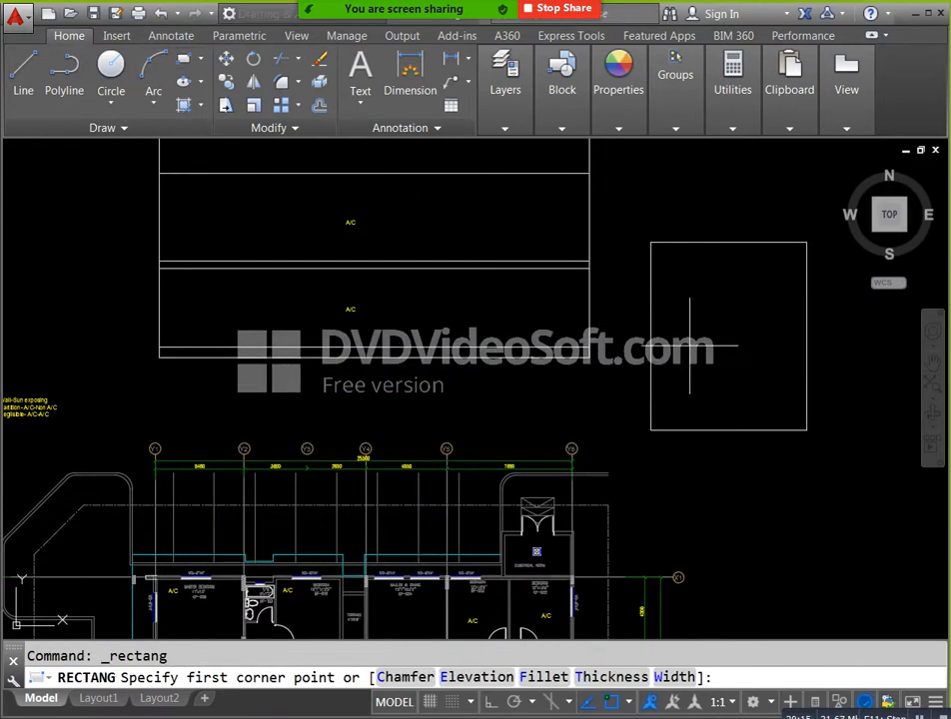
click(696, 298)
click(758, 367)
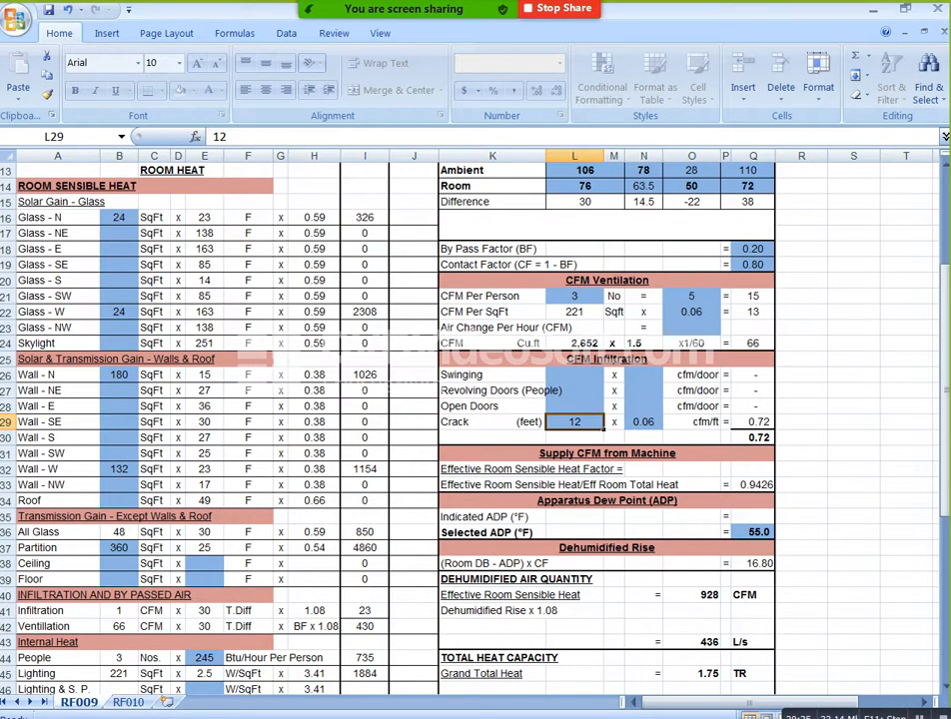
Step: Switch to Excel and set the CFM Infiltration crack length to 40 feet
text(40)
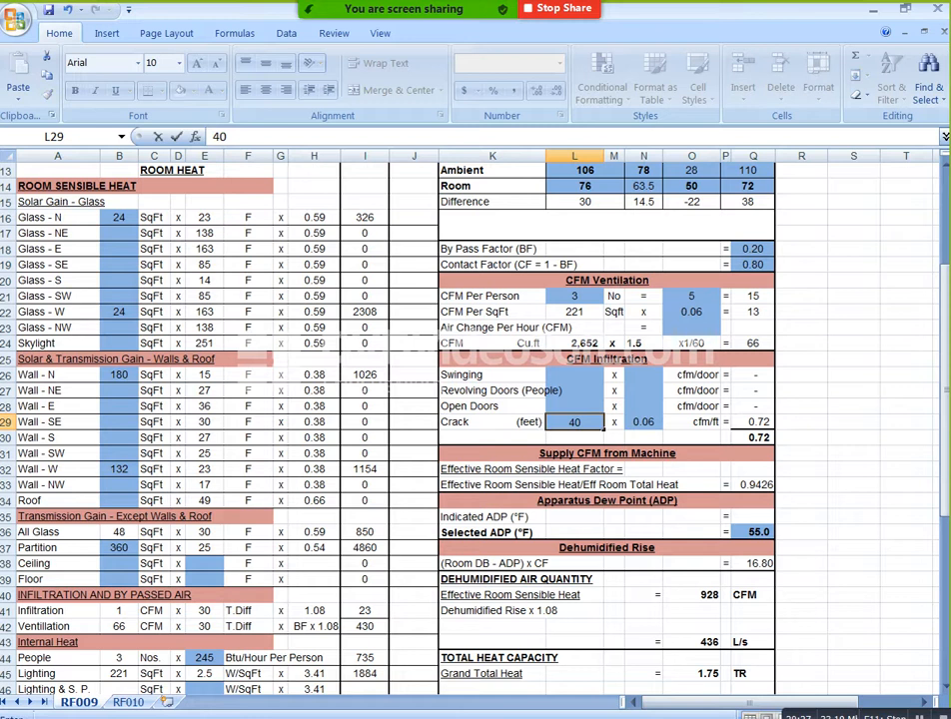
click(691, 470)
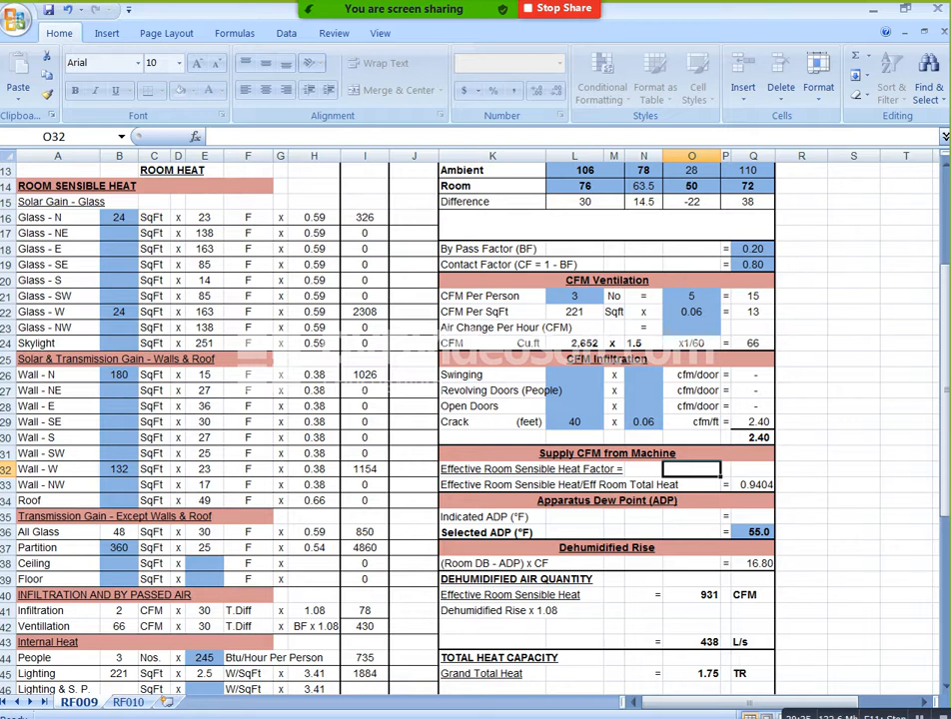
Step: Examine the infiltration, ventilation and internal heat rows of the estimate and the references behind their people, infiltration CFM and temperature difference cells
scroll(476, 420, down, 1)
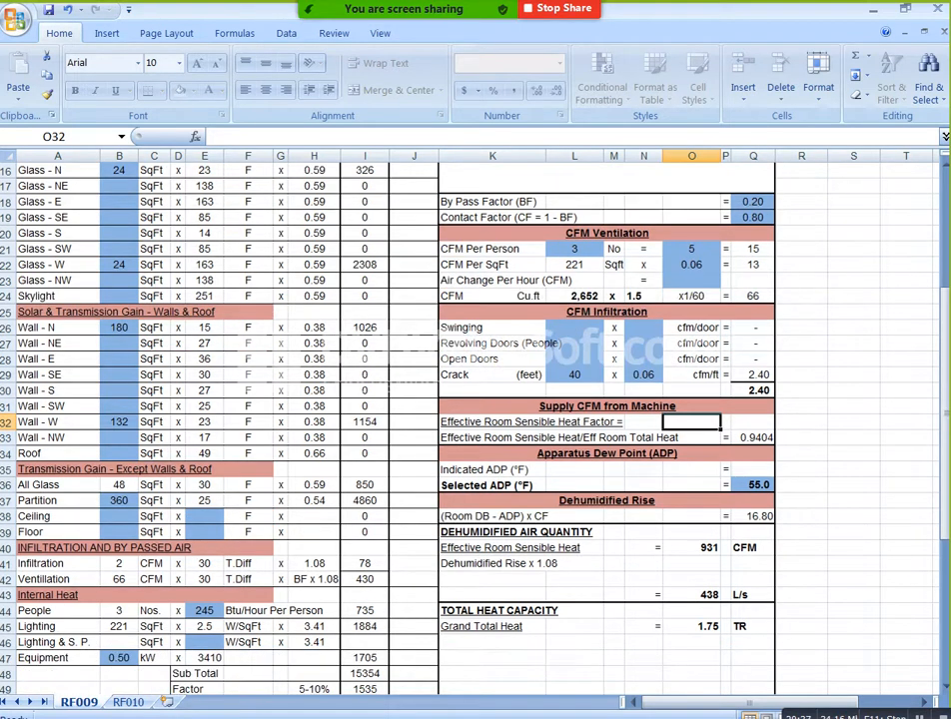
scroll(475, 419, down, 1)
scroll(475, 420, down, 1)
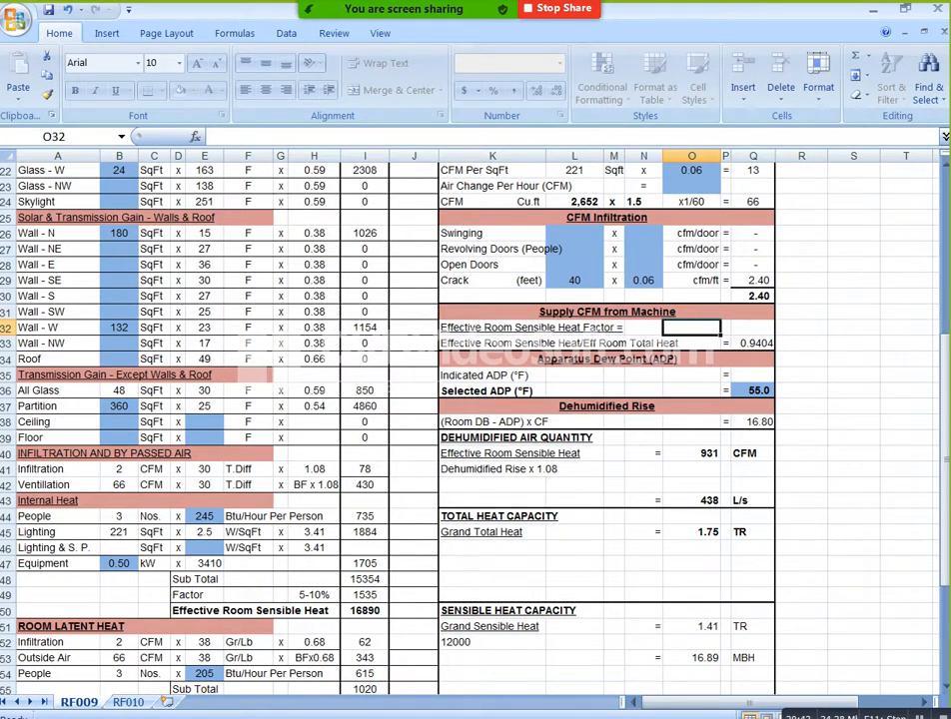
scroll(476, 419, down, 1)
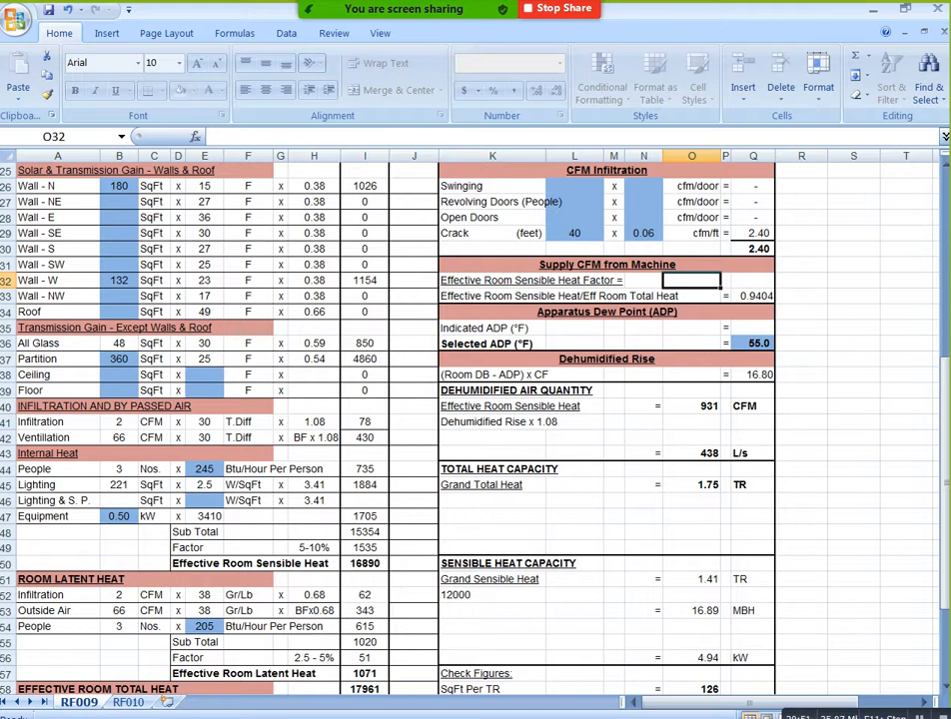
scroll(476, 419, up, 2)
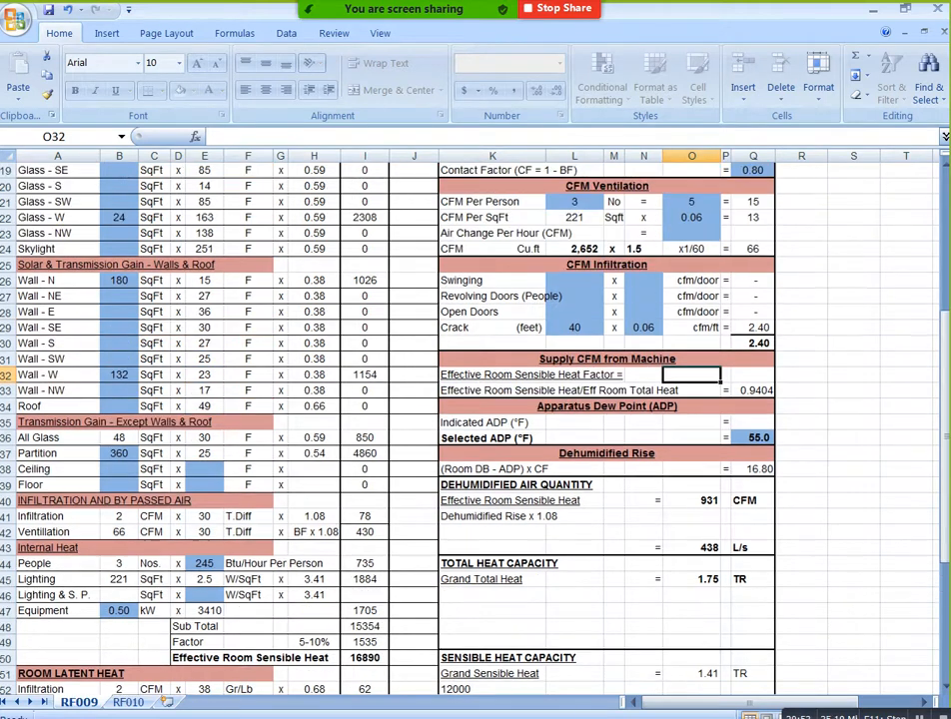
scroll(475, 420, up, 1)
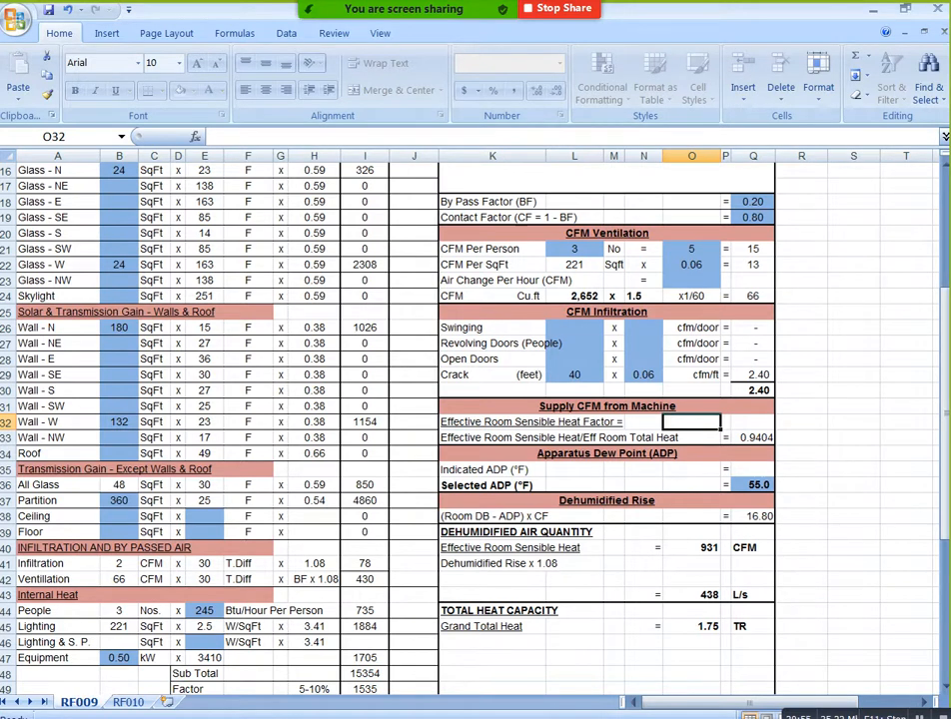
click(119, 611)
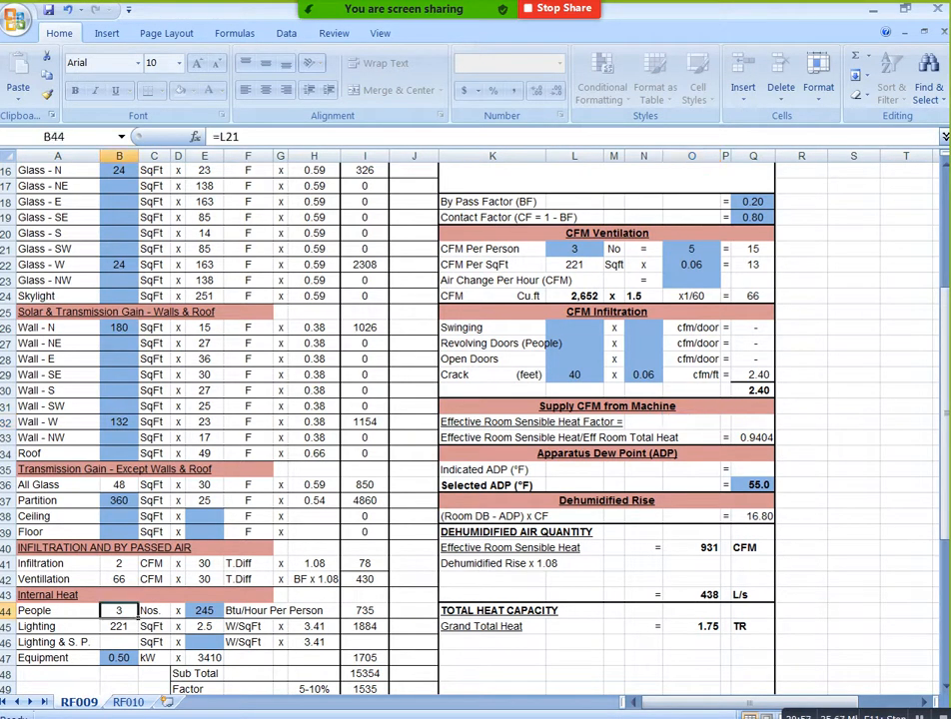
click(575, 248)
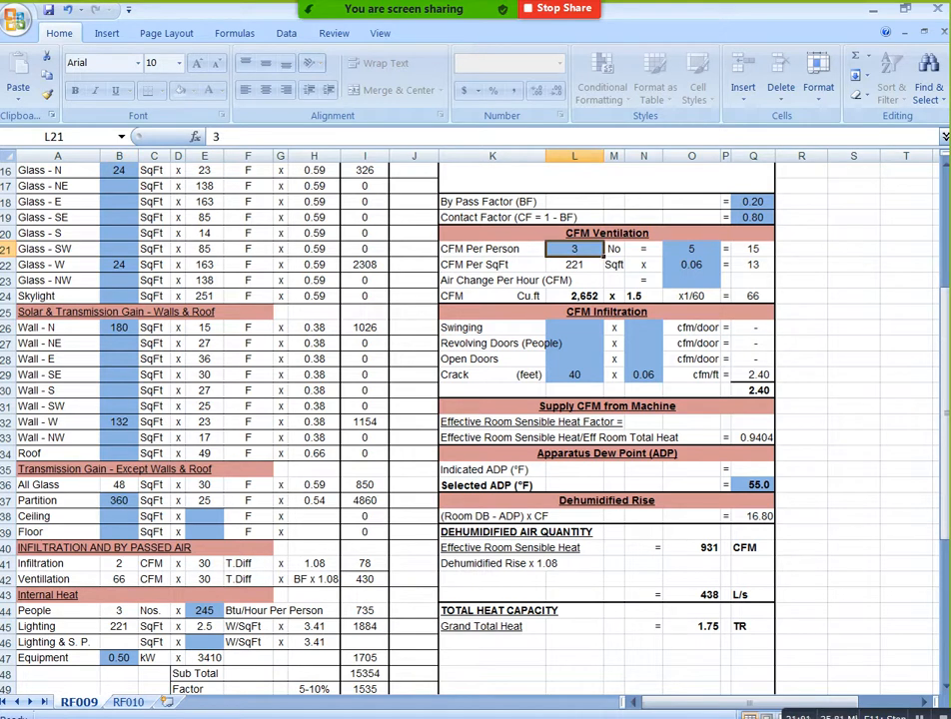
click(119, 563)
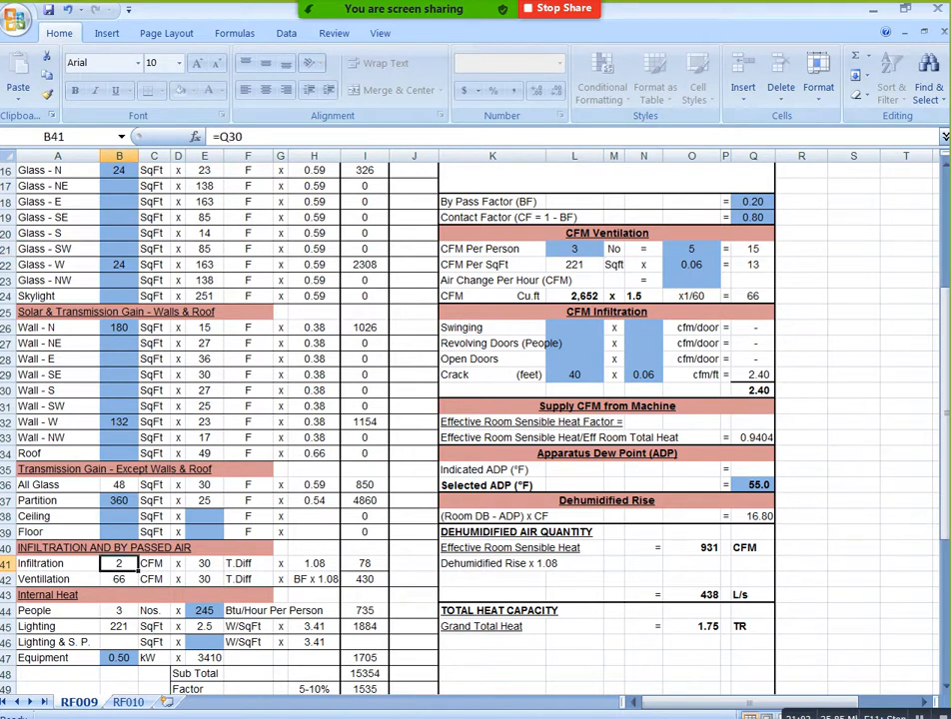
click(205, 563)
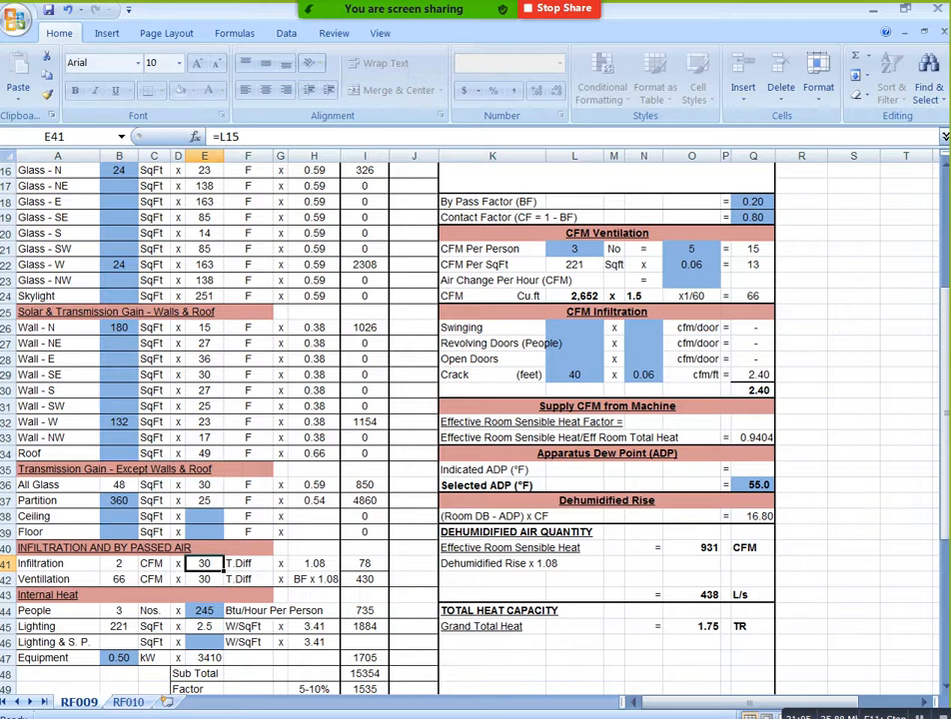
scroll(399, 419, down, 2)
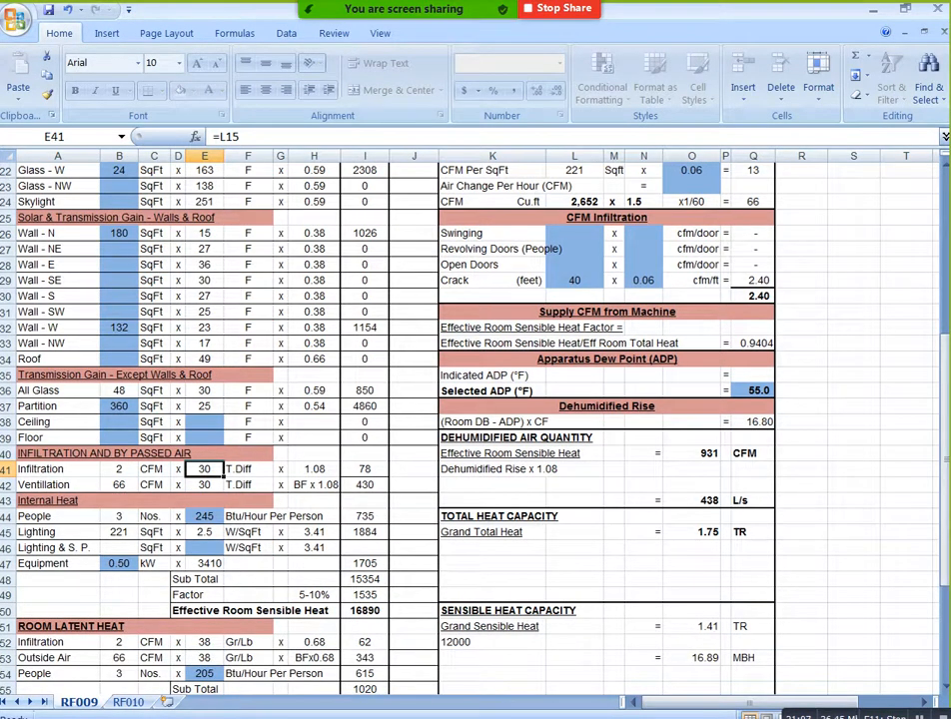
click(119, 516)
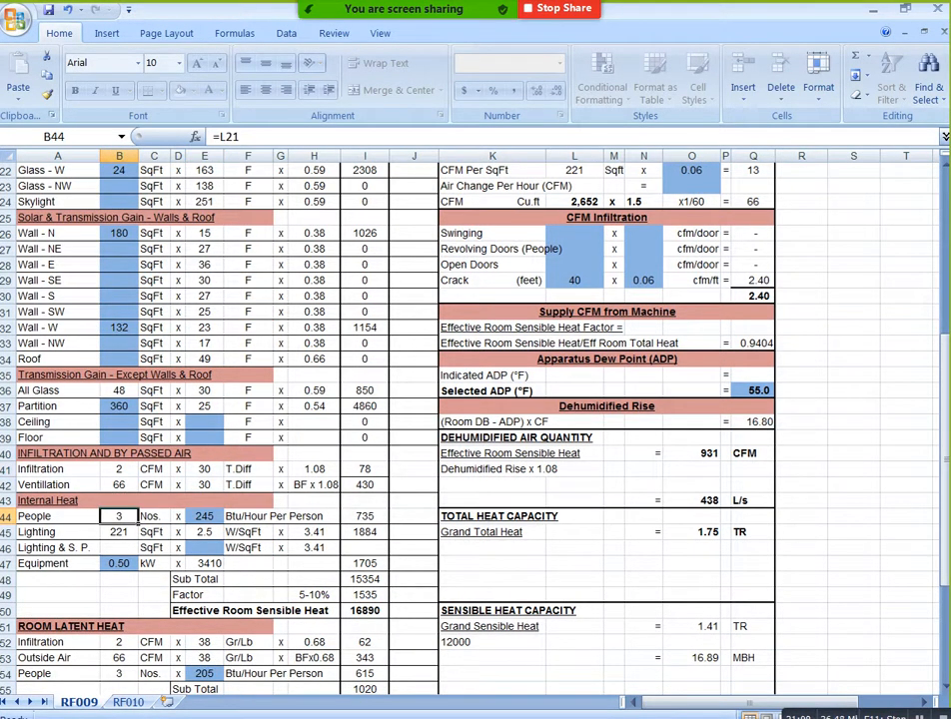
Step: Look up the sensible heat per person in Table 1-T-24, Heat Gain from People, in the HVAC manual PDF
click(205, 516)
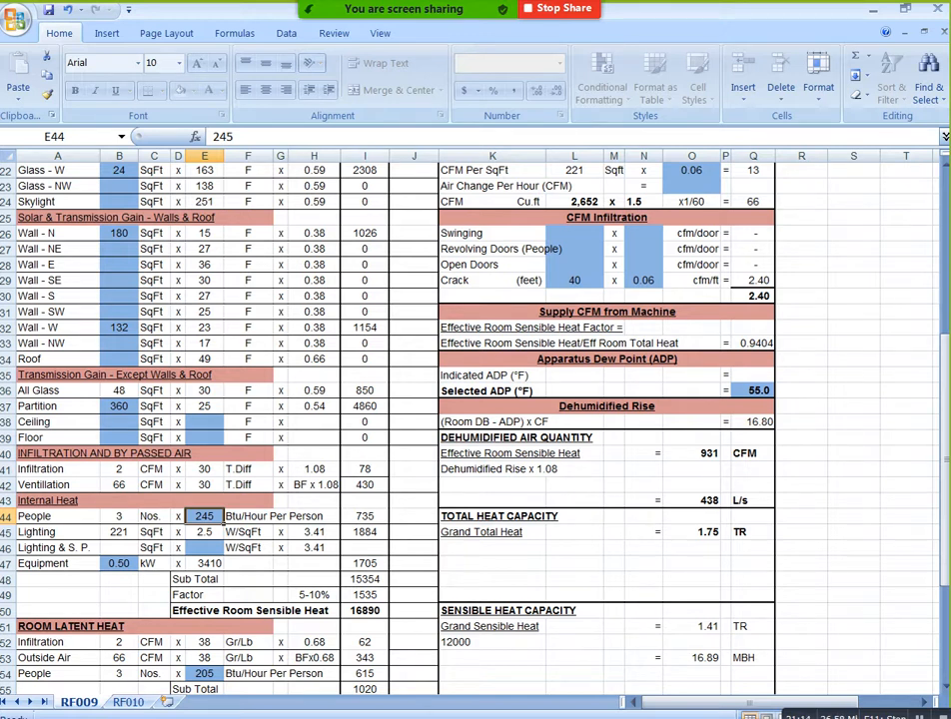
key(alt+Tab)
key(alt+Tab)
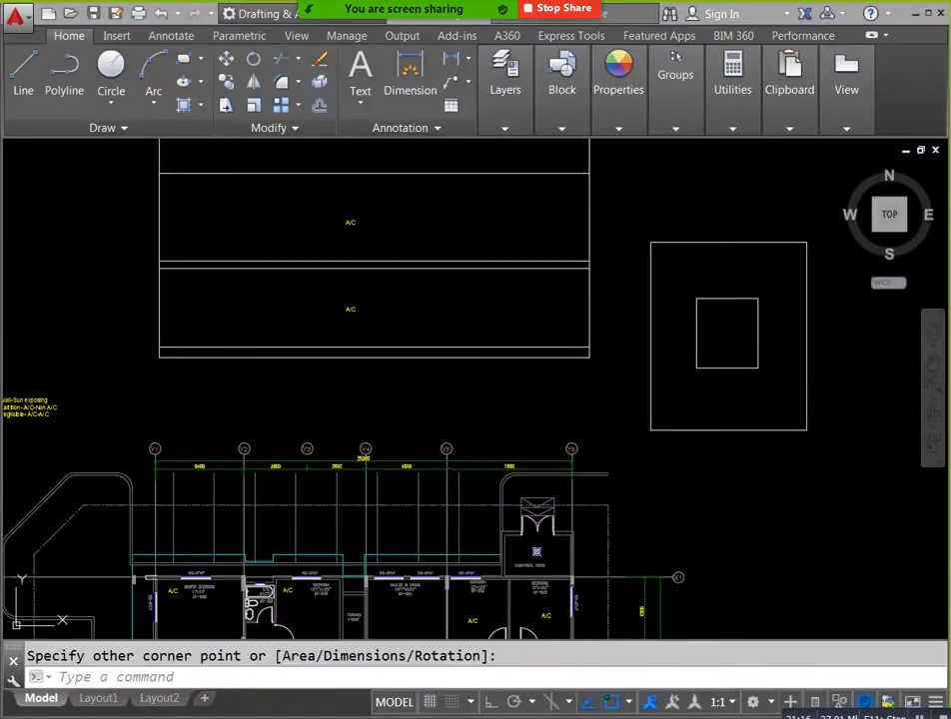
scroll(399, 389, up, 15)
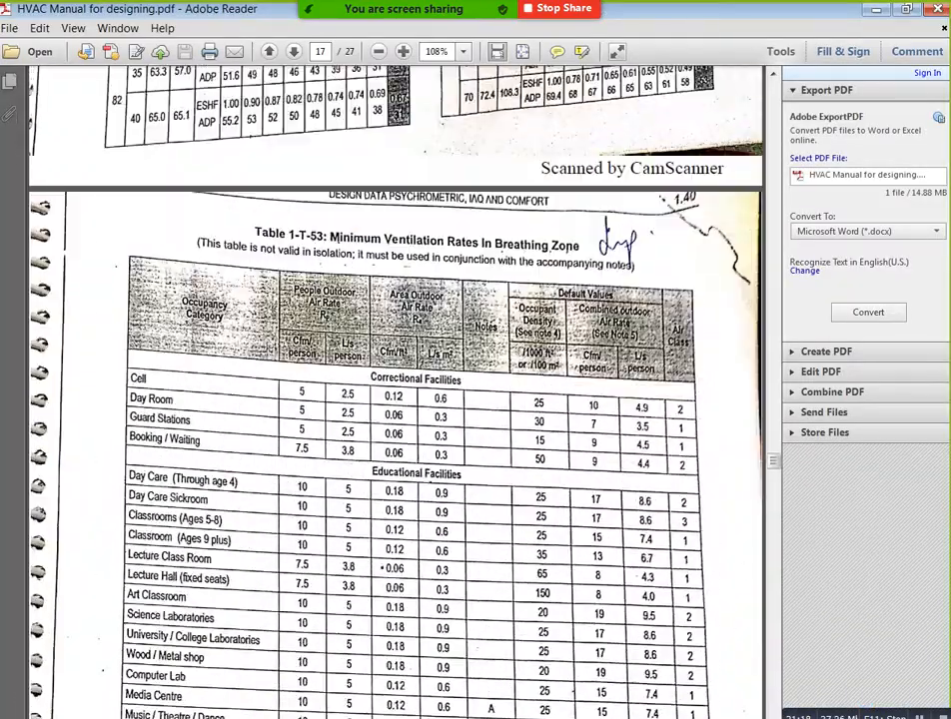
scroll(399, 389, up, 15)
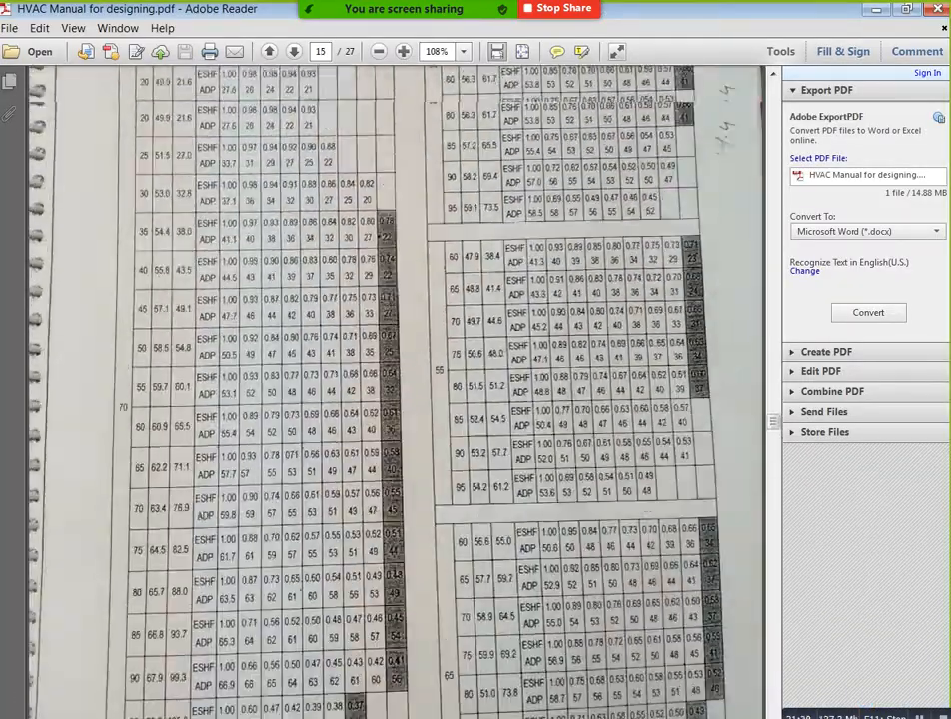
scroll(400, 390, up, 15)
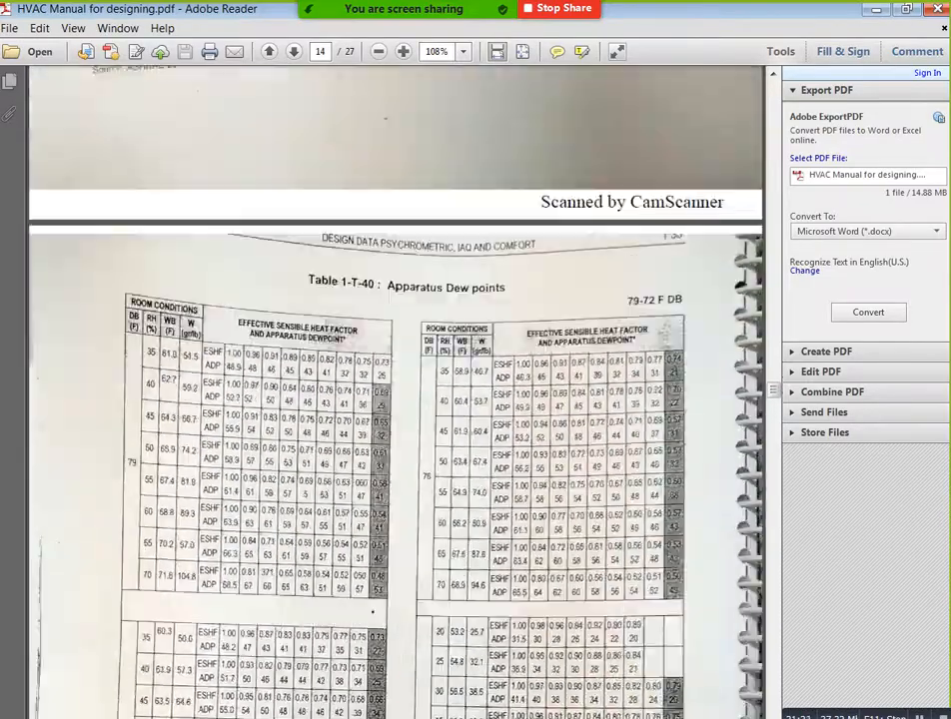
scroll(399, 389, up, 15)
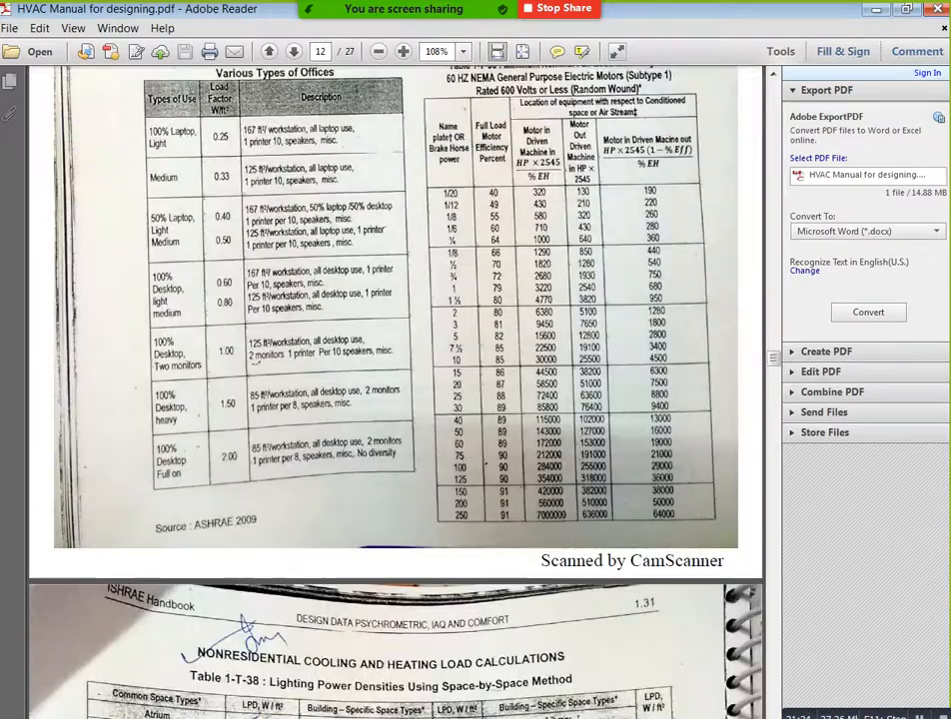
scroll(400, 389, up, 15)
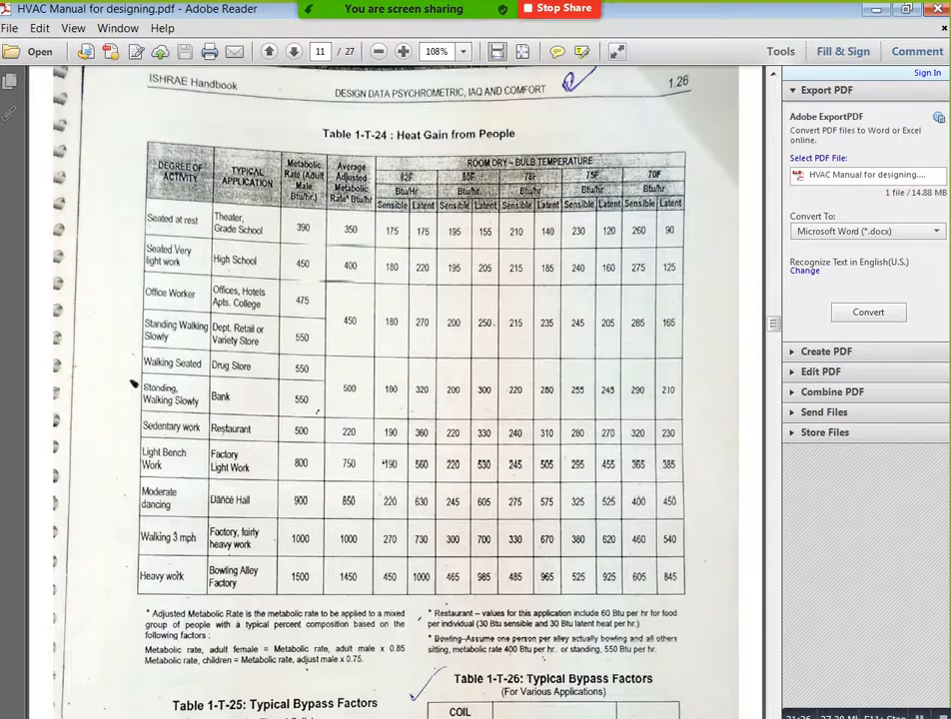
scroll(400, 390, up, 1)
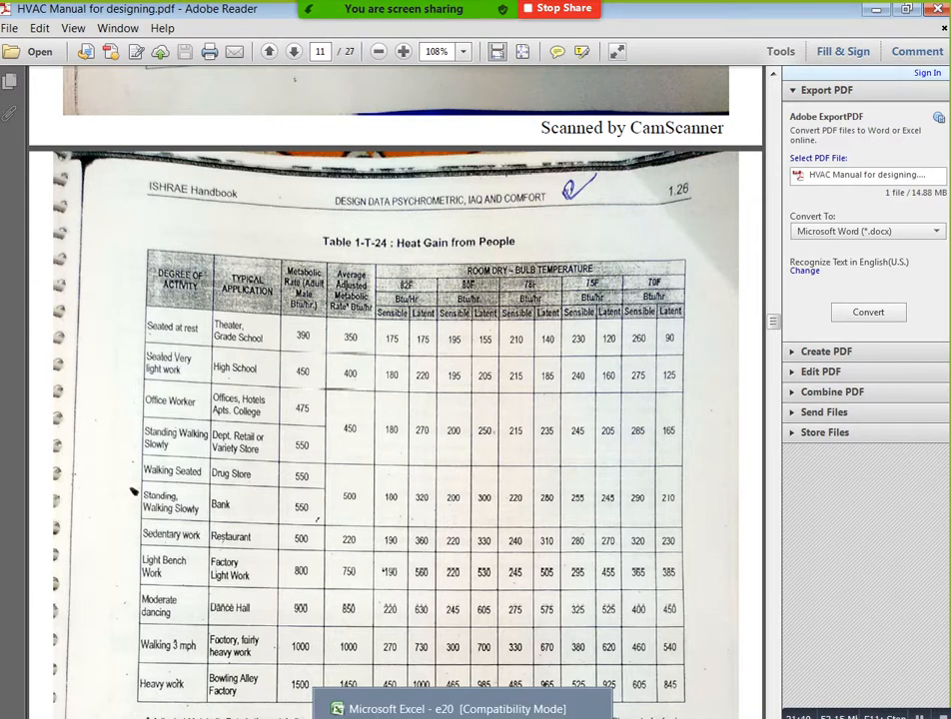
Step: Return to the Excel estimate and check the room dry-bulb design temperature
key(alt+Tab)
scroll(400, 419, up, 5)
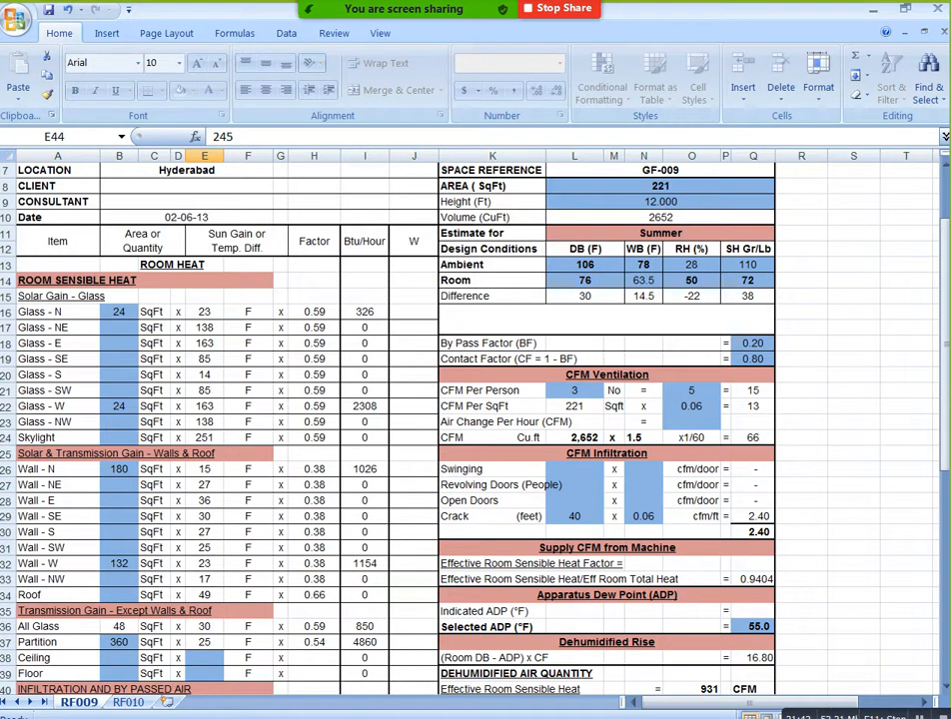
click(584, 280)
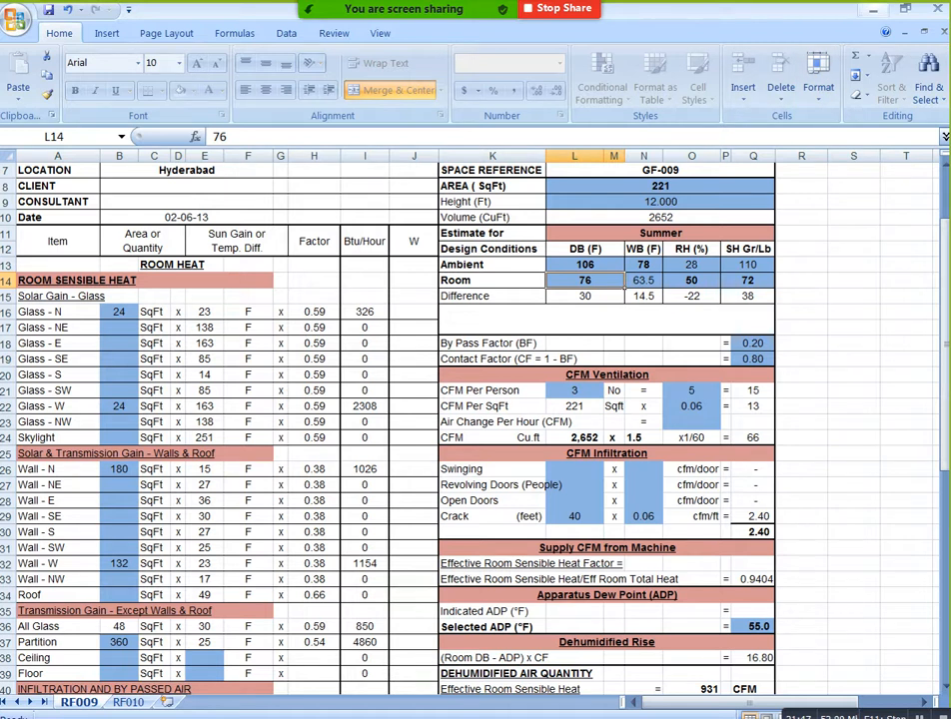
Step: Check the sensible and latent Btu/hour per person cells in the People rows of the estimate
key(alt+Tab)
scroll(476, 419, down, 6)
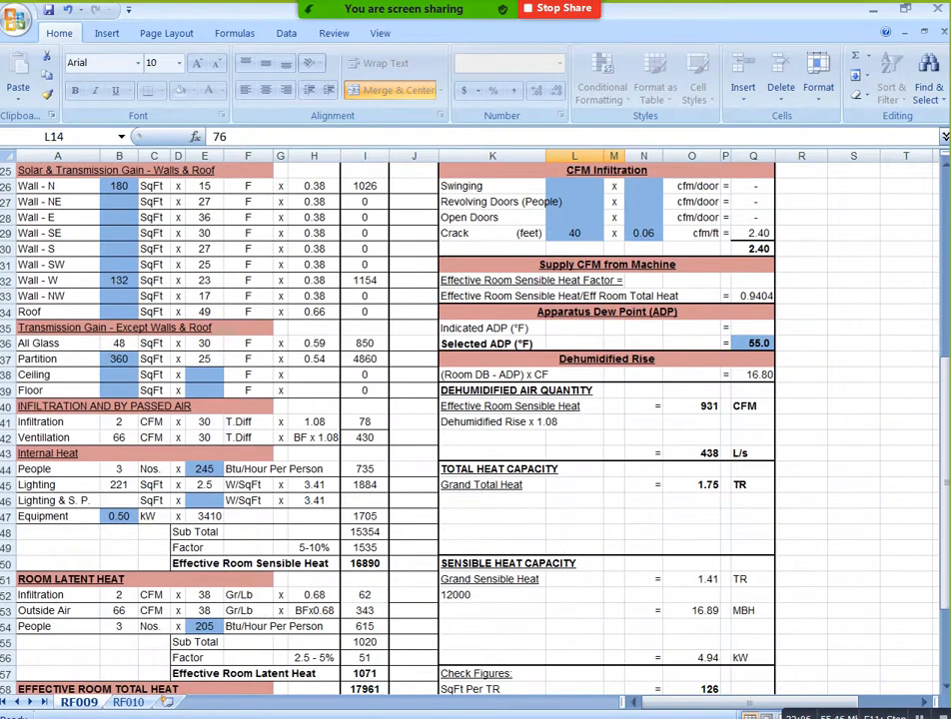
click(205, 469)
click(204, 626)
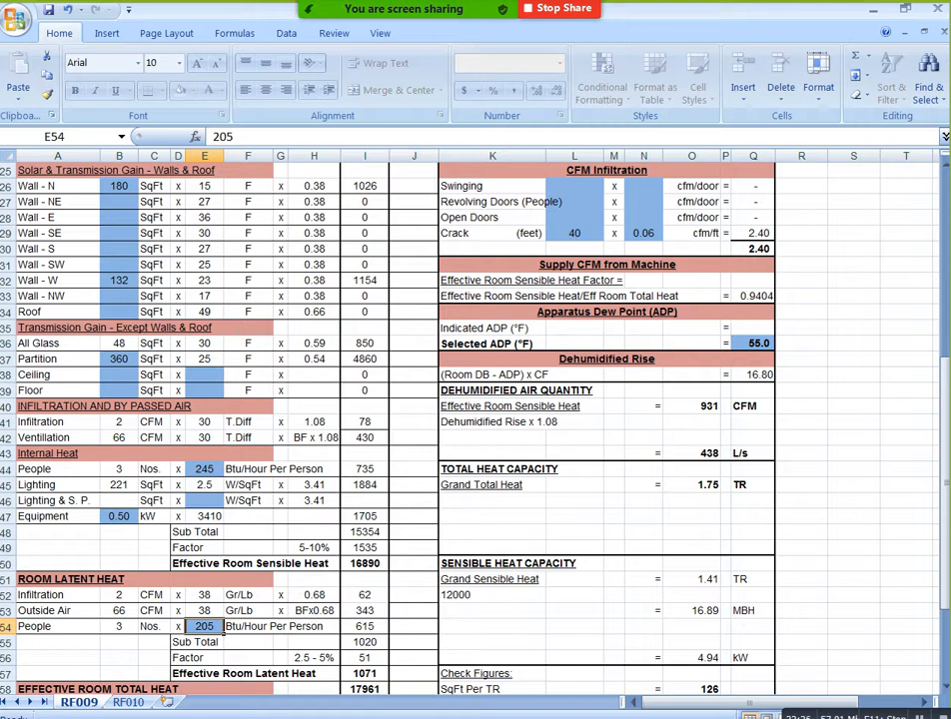
Step: Review the whole GF-009 estimate, from the design conditions and CFM sections down to the grand total heat and tonnage
scroll(389, 420, down, 4)
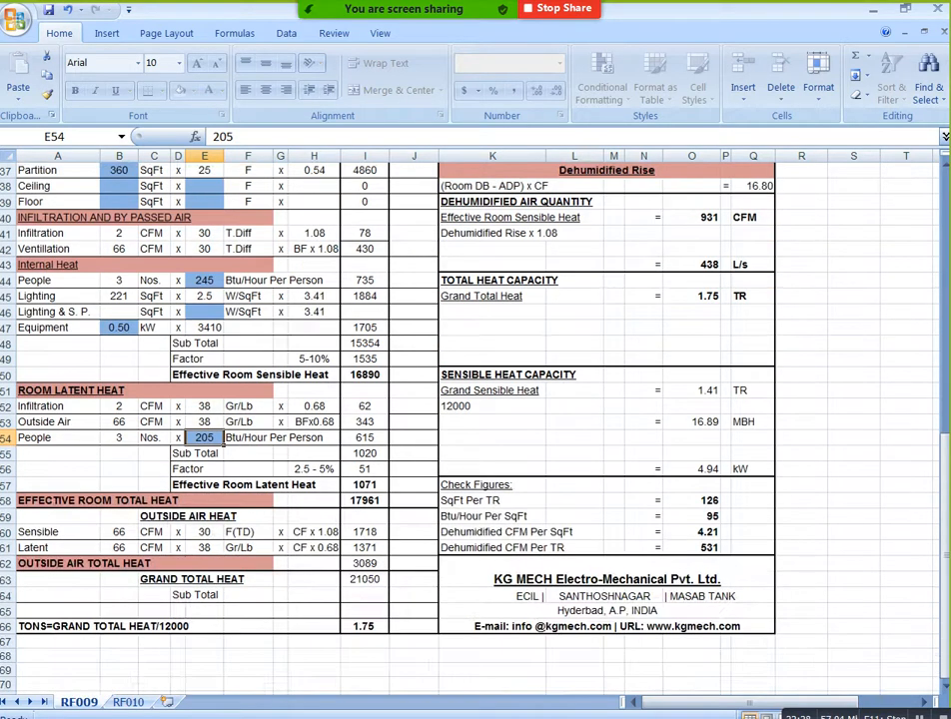
scroll(390, 419, up, 7)
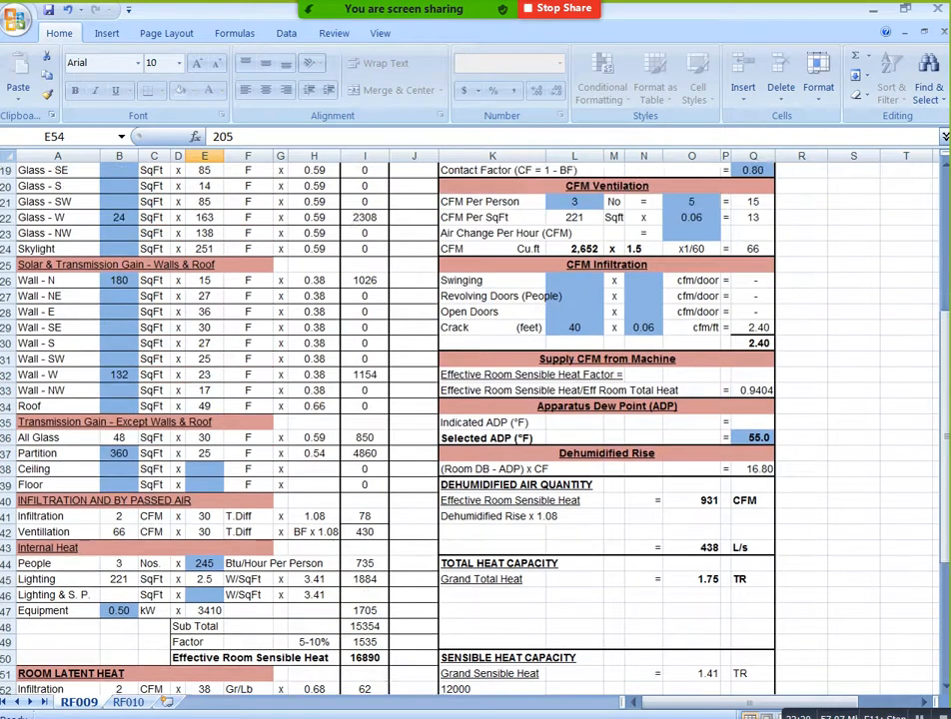
scroll(389, 420, up, 3)
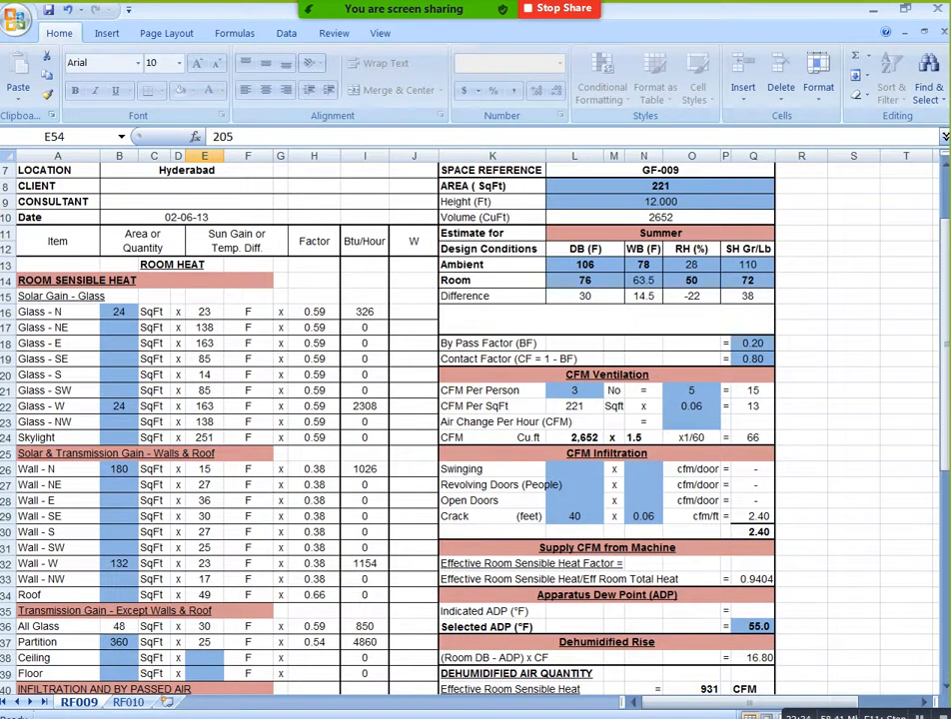
scroll(389, 420, down, 4)
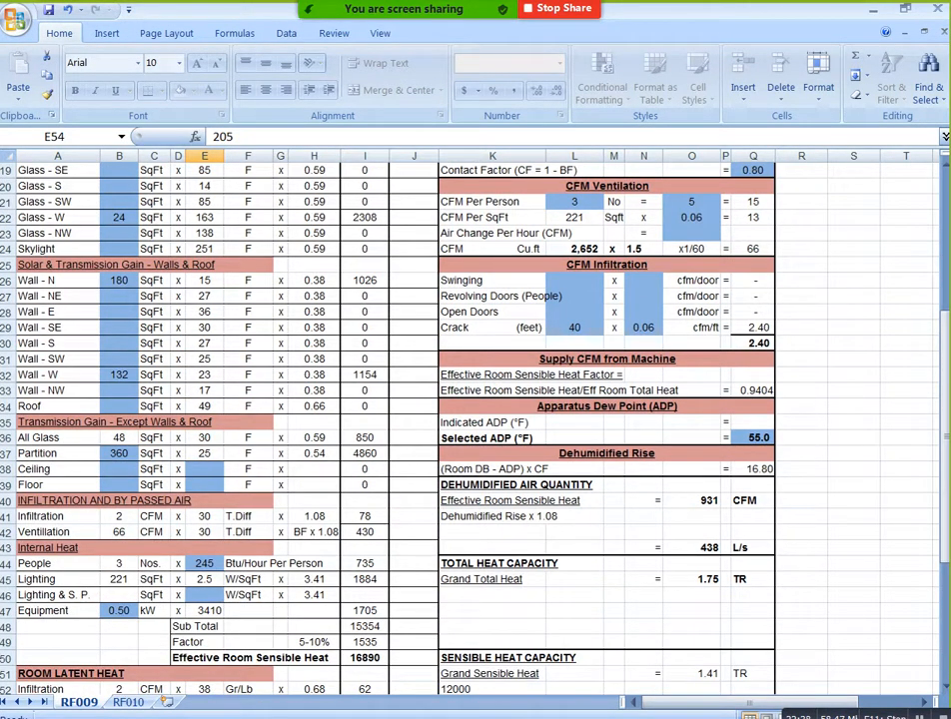
scroll(390, 419, down, 2)
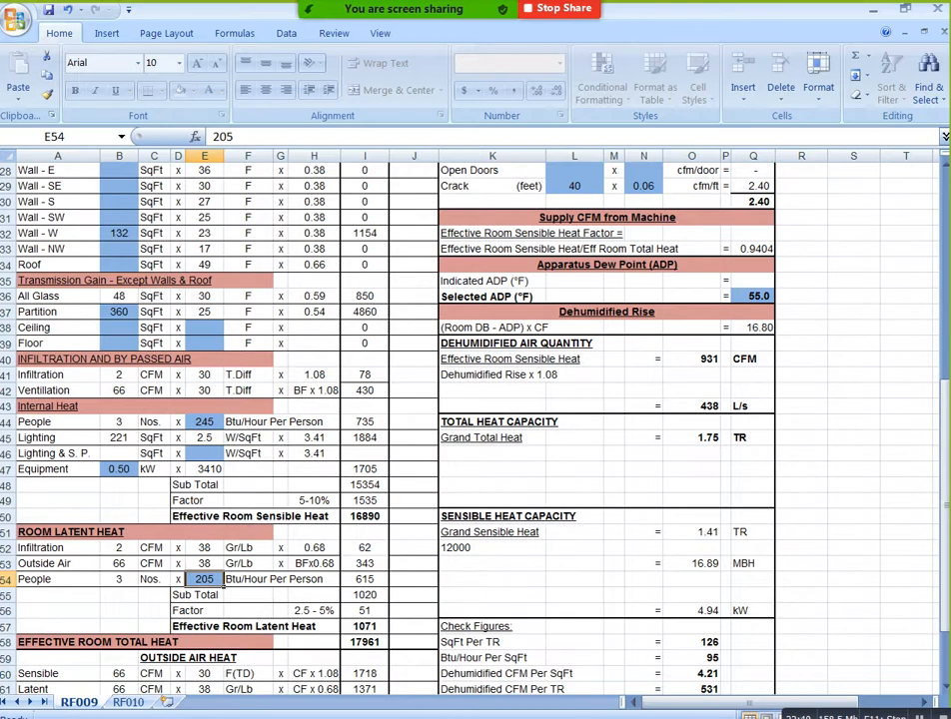
scroll(390, 419, up, 3)
scroll(390, 420, up, 5)
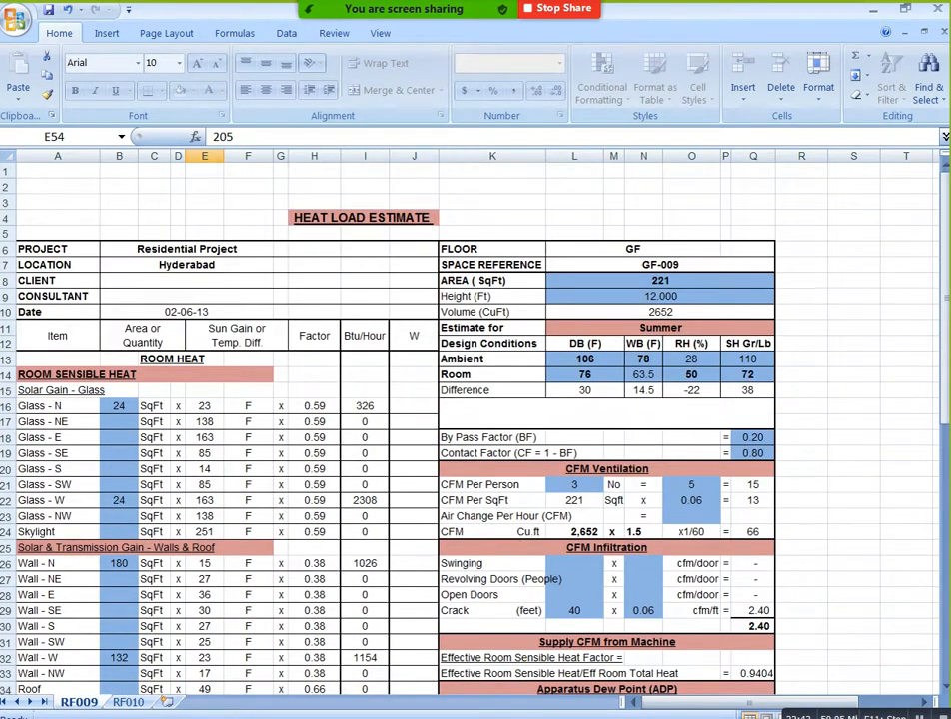
scroll(389, 419, down, 3)
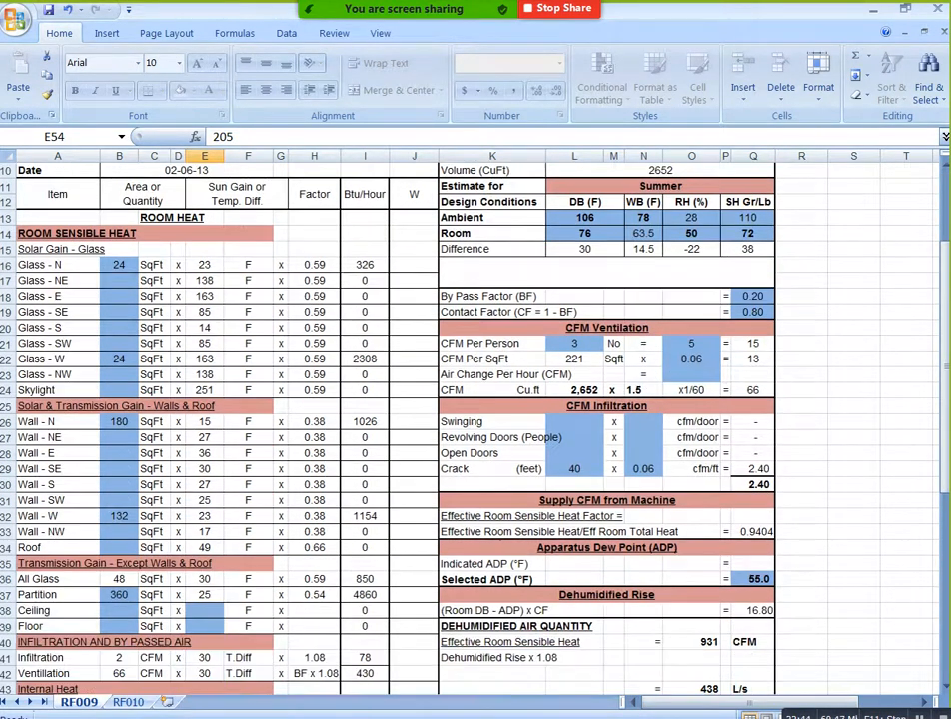
scroll(390, 420, down, 2)
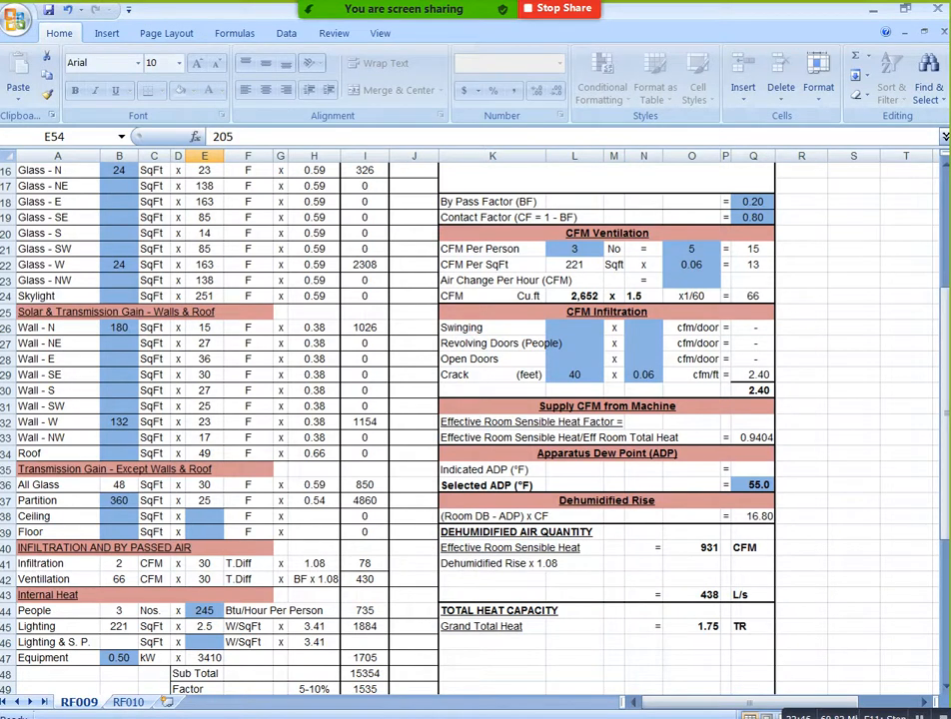
scroll(389, 420, down, 2)
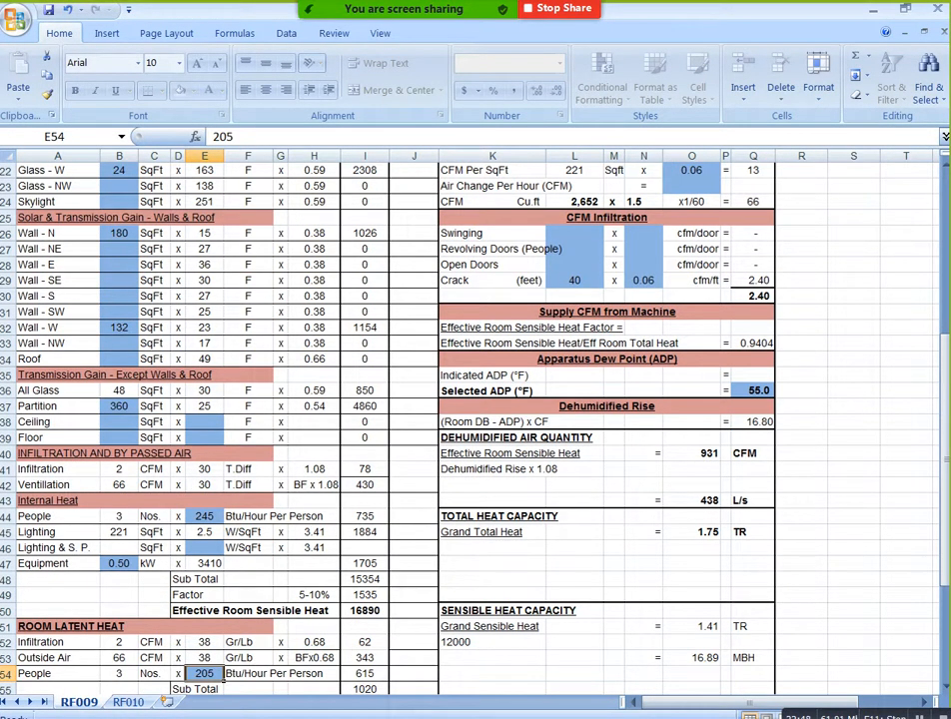
Step: Set the CFM Per SqFt ventilation factor in the CFM Ventilation section to 0.33
scroll(389, 419, up, 3)
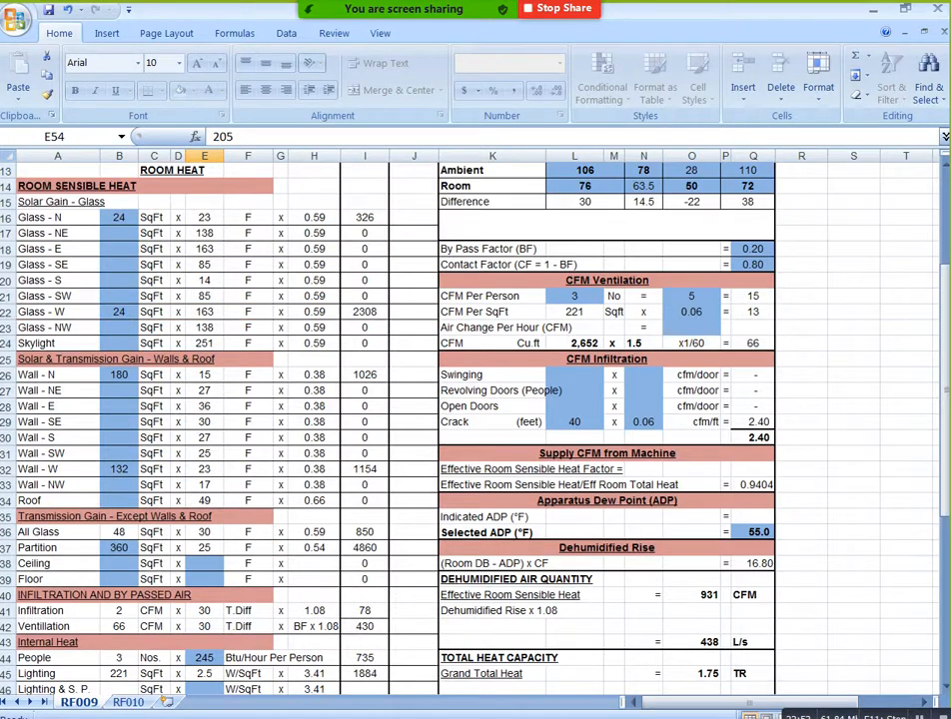
click(691, 312)
key(F2)
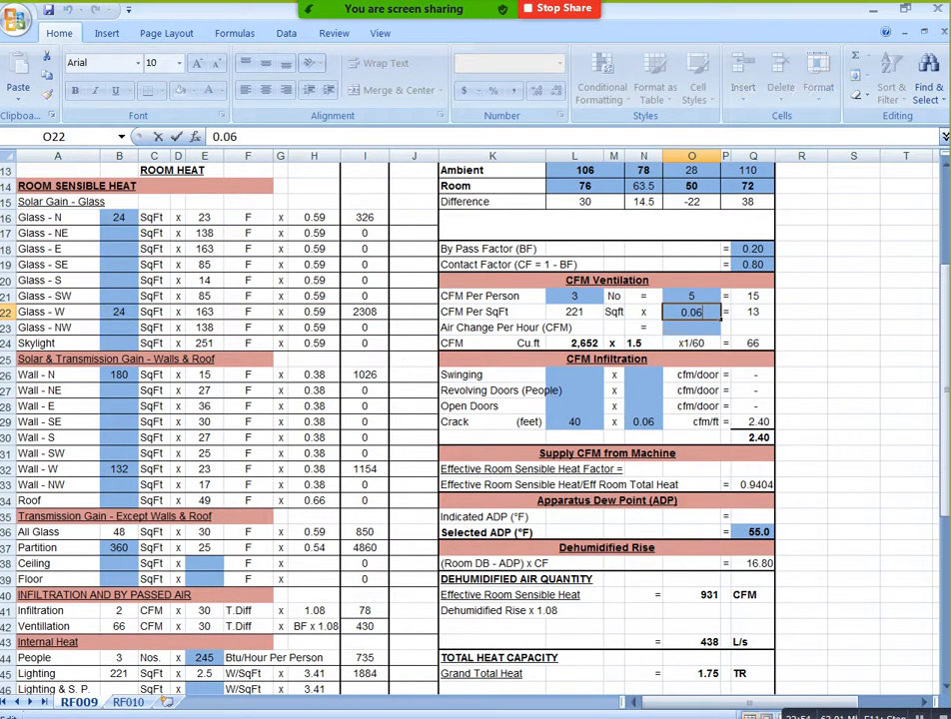
key(BackSpace)
key(BackSpace)
text(33)
click(801, 297)
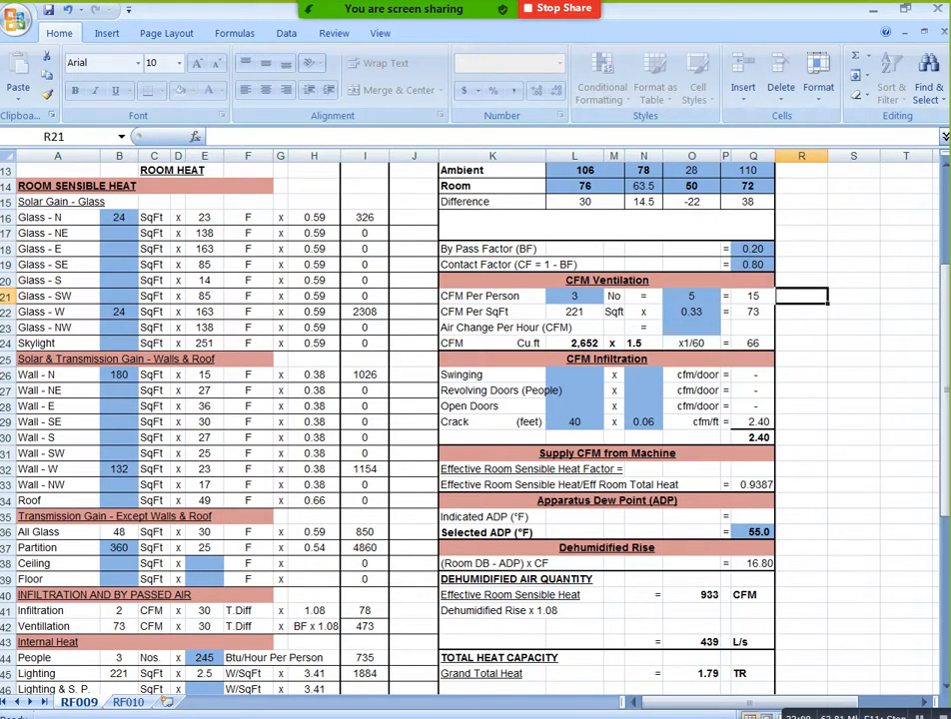
Step: Set the cfm/ft factor of the Crack row in the CFM Infiltration section to 0.33
click(643, 423)
key(F2)
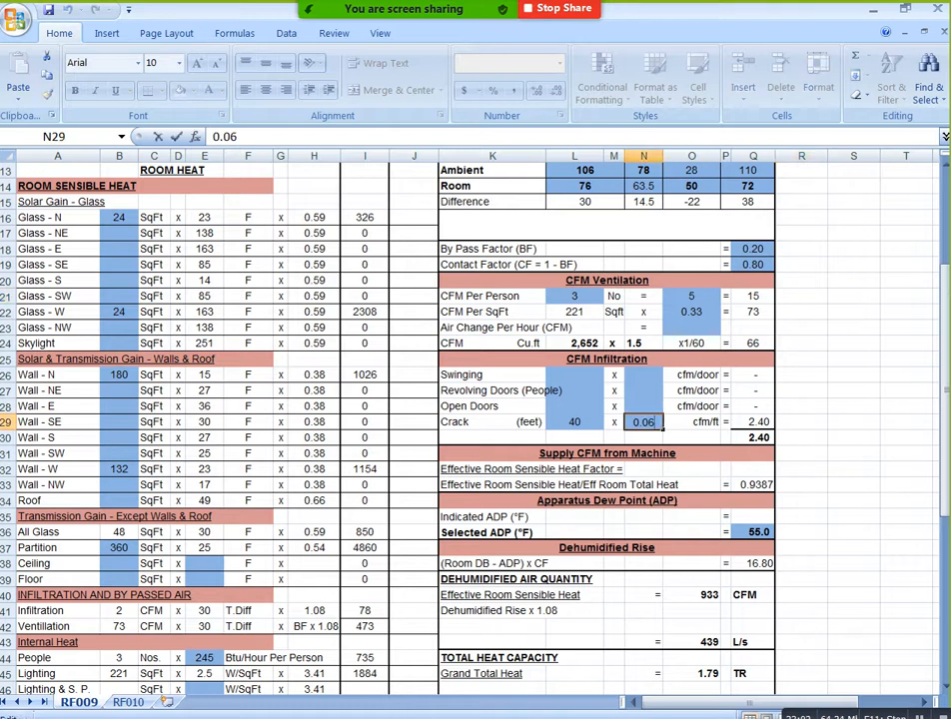
key(BackSpace)
key(BackSpace)
text(.33)
key(Return)
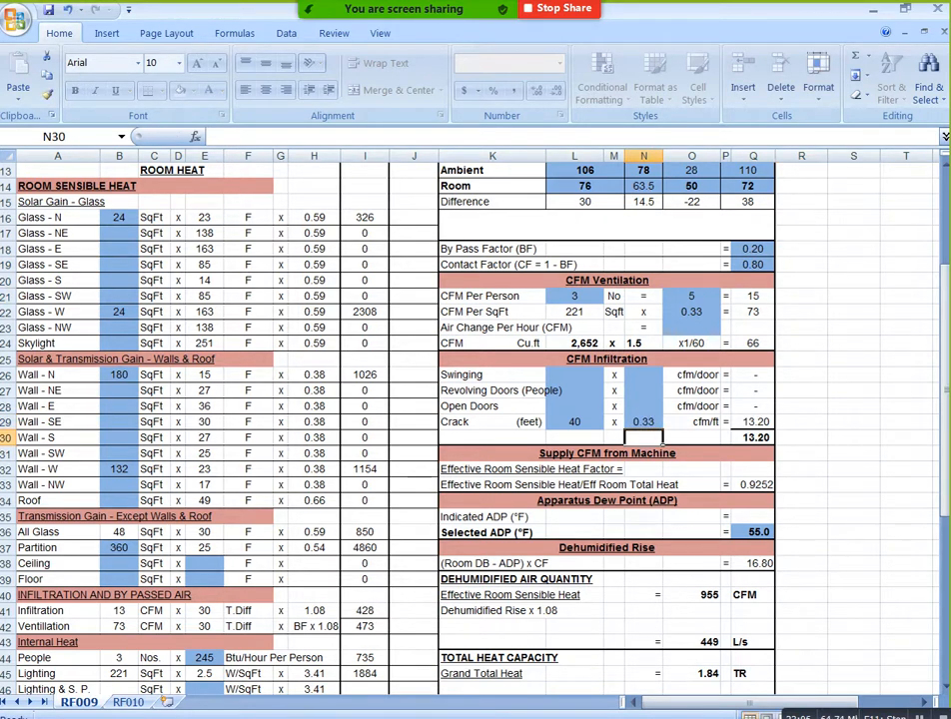
Step: Examine the recalculated results, including the grand total heat in TR and the dehumidified air quantity in CFM
scroll(476, 420, down, 5)
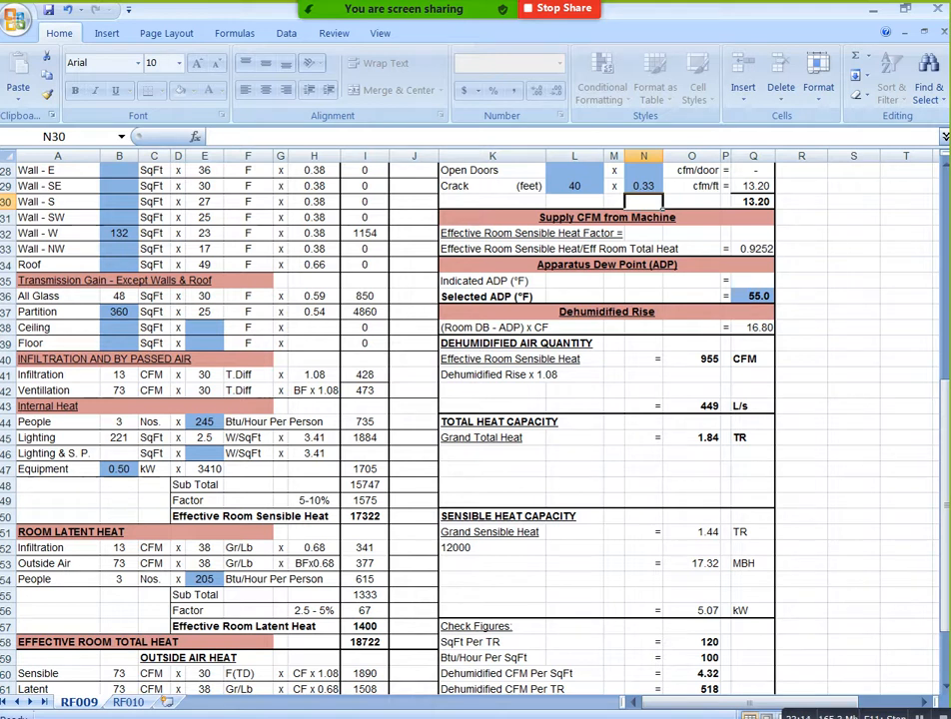
scroll(476, 420, down, 2)
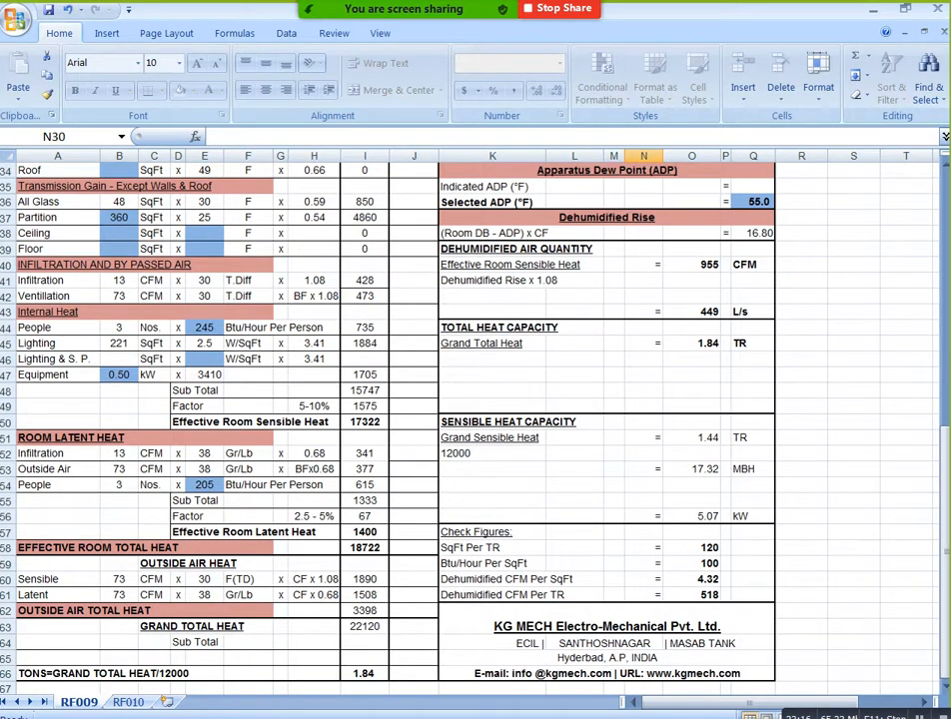
click(801, 454)
scroll(801, 453, up, 1)
drag(692, 391, 753, 391)
click(801, 407)
scroll(800, 406, up, 2)
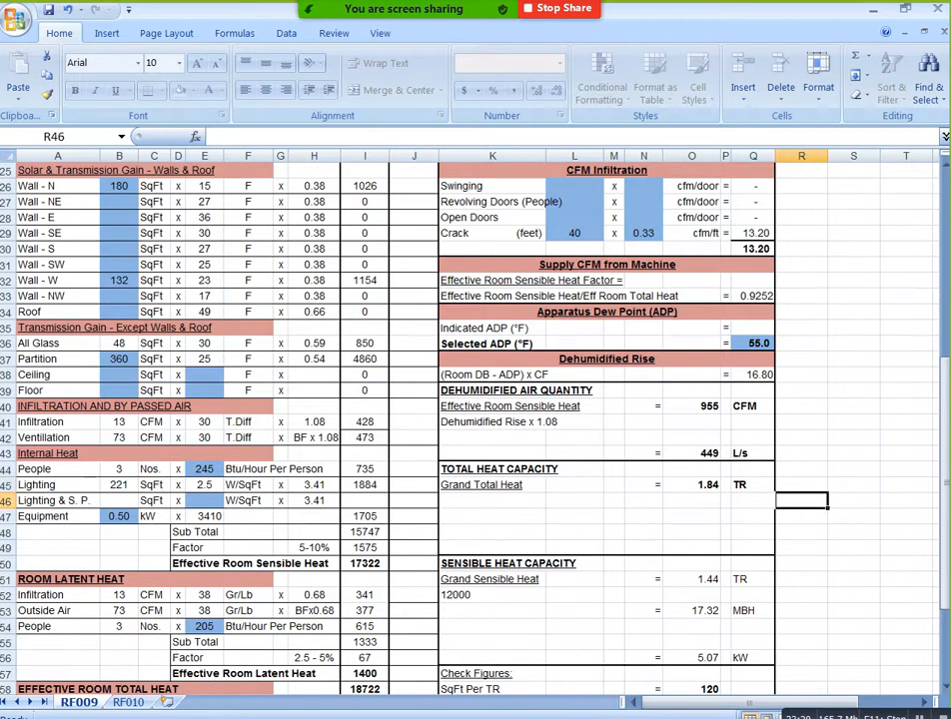
scroll(699, 449, up, 1)
drag(691, 453, 753, 454)
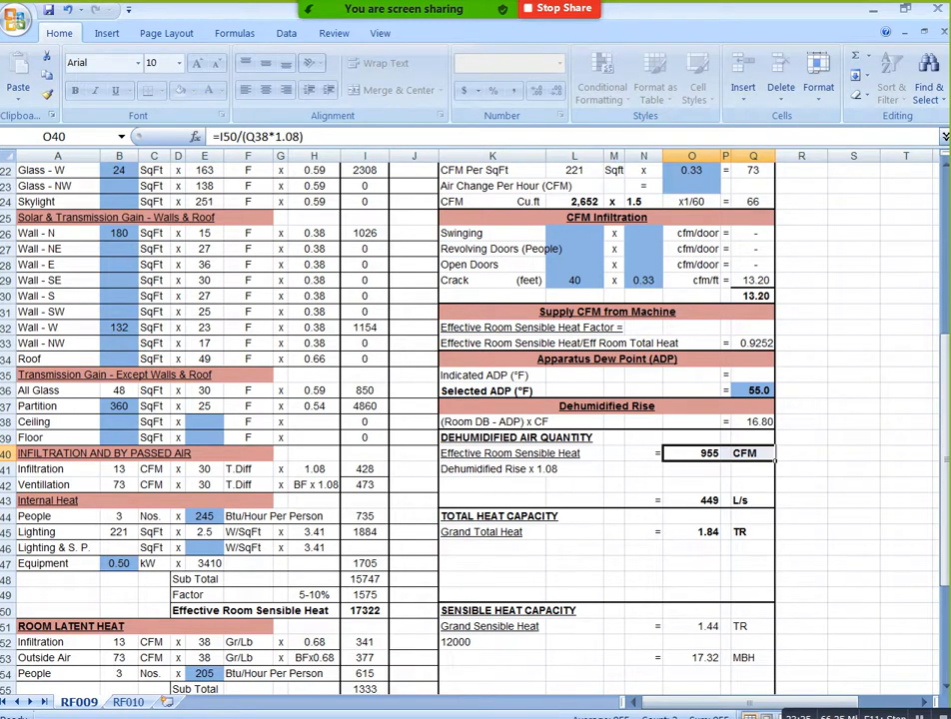
Step: Switch to the AutoCAD floor plan and copy the A/C label to the space below the room text in master bedroom GF-009
key(alt+Tab)
scroll(423, 473, down, 4)
drag(422, 474, 489, 416)
scroll(266, 417, up, 8)
key(Escape)
click(297, 430)
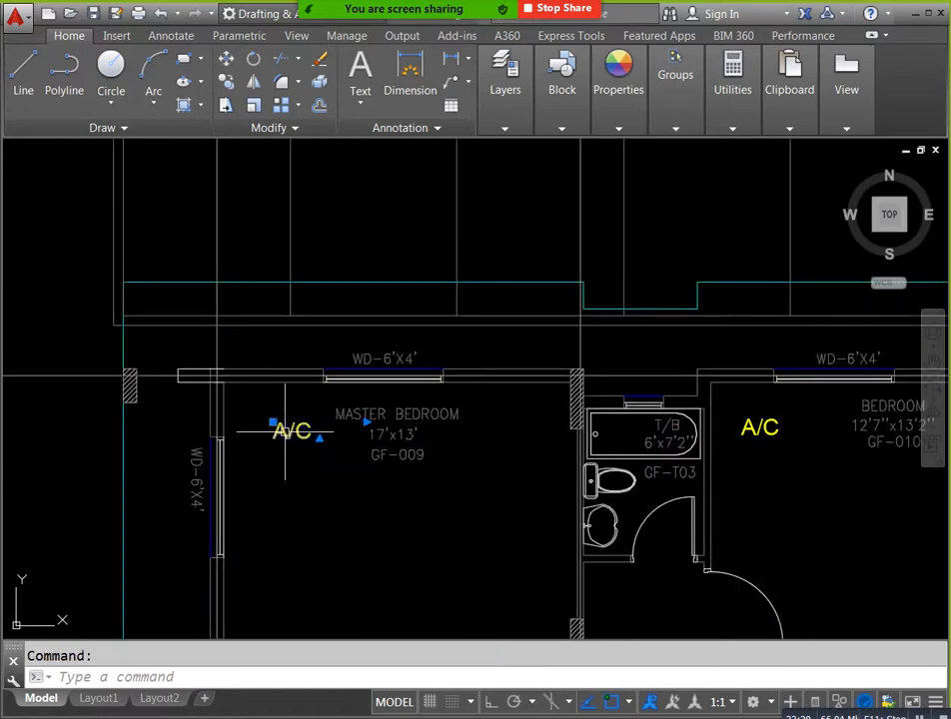
text(co)
key(Return)
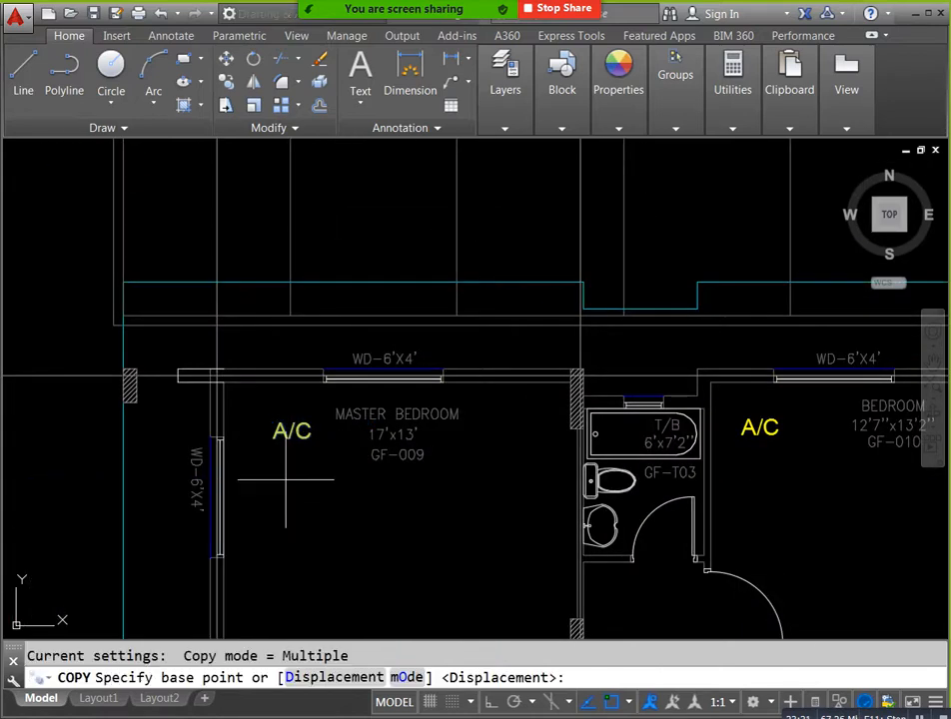
click(272, 437)
click(361, 420)
key(Escape)
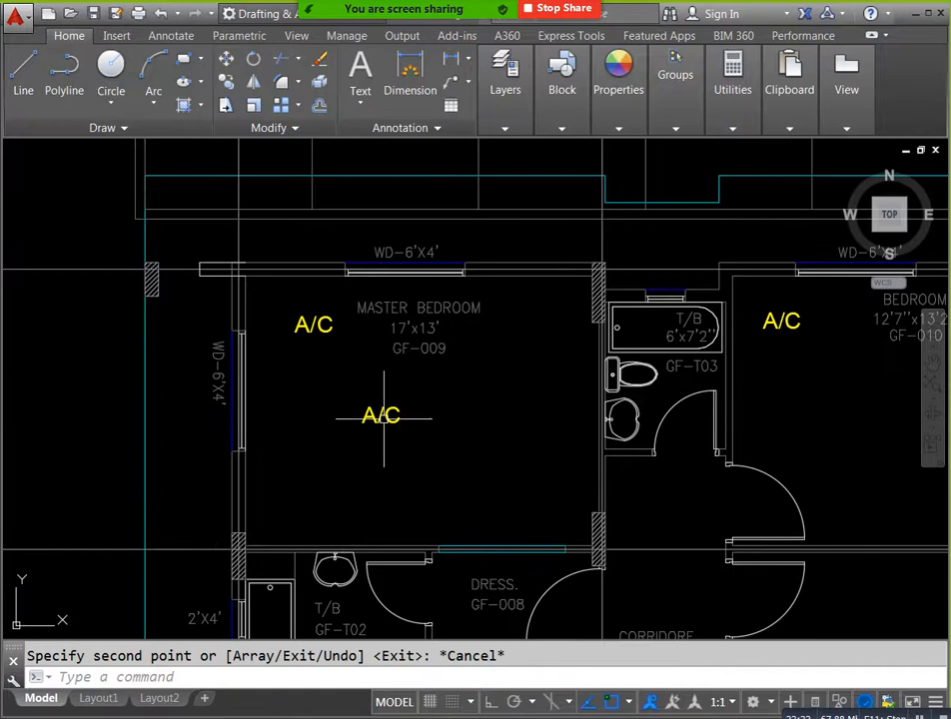
Step: Replace the text of the copied A/C label in GF-009 with "955cfm" and start a second line
double_click(381, 415)
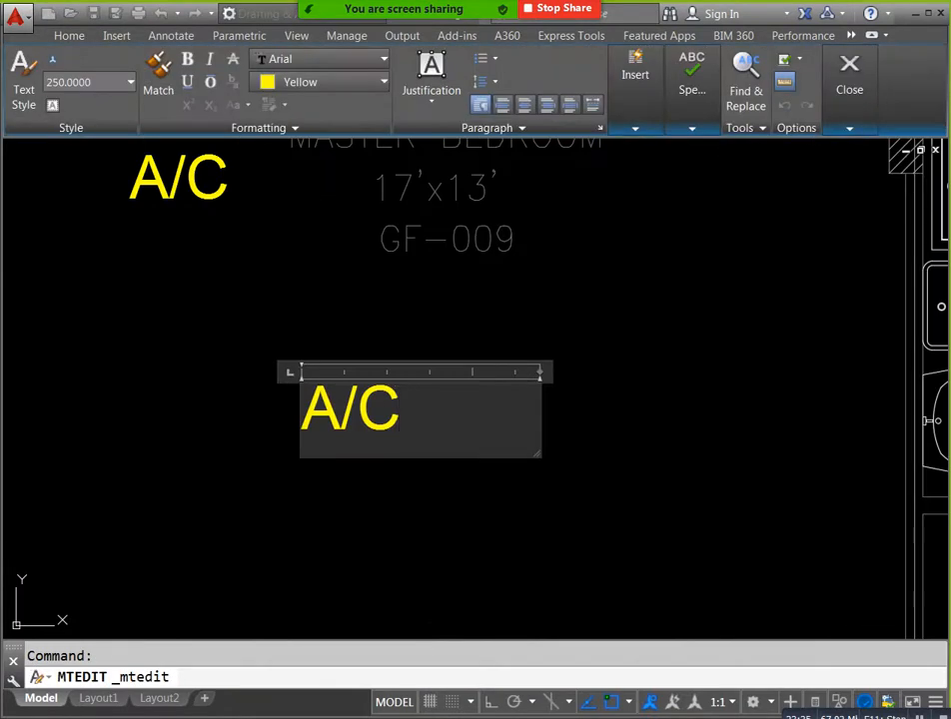
key(BackSpace)
key(BackSpace)
key(BackSpace)
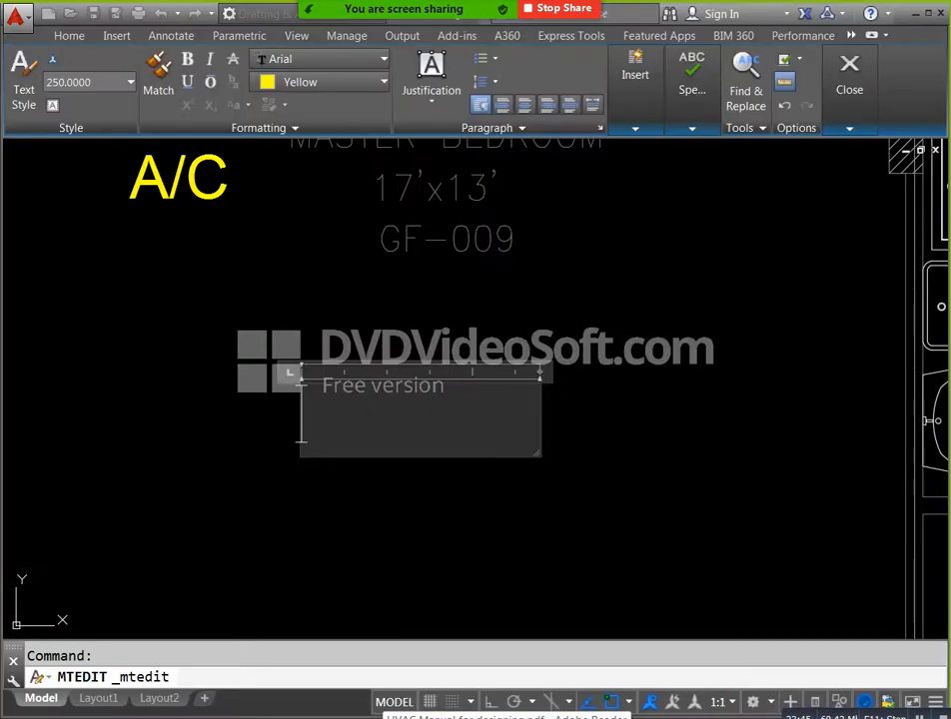
text(955CFN)
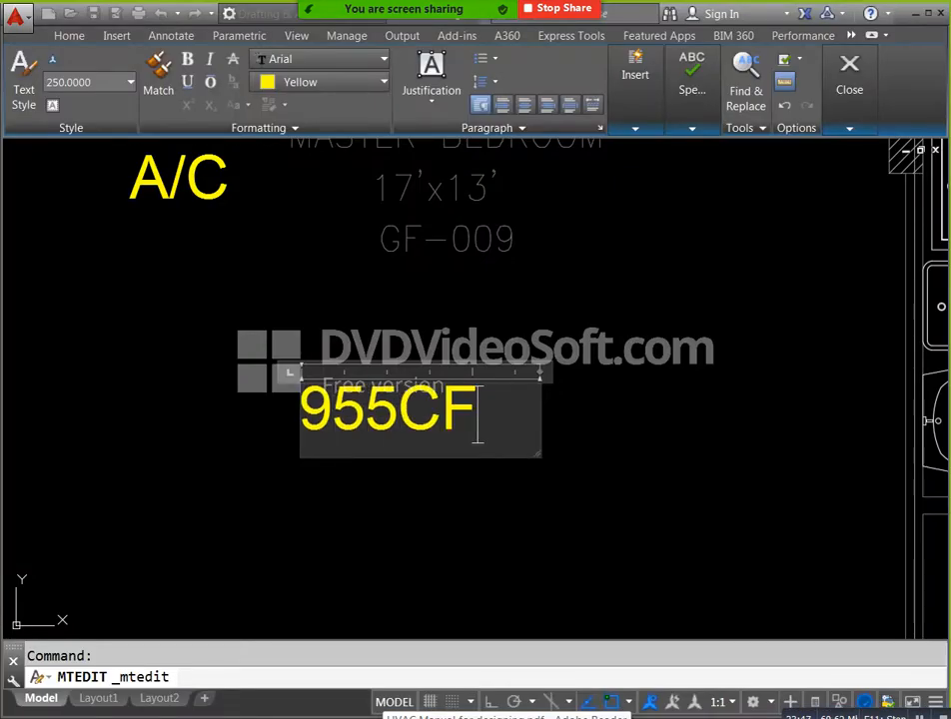
key(BackSpace)
key(BackSpace)
key(BackSpace)
text(vfm)
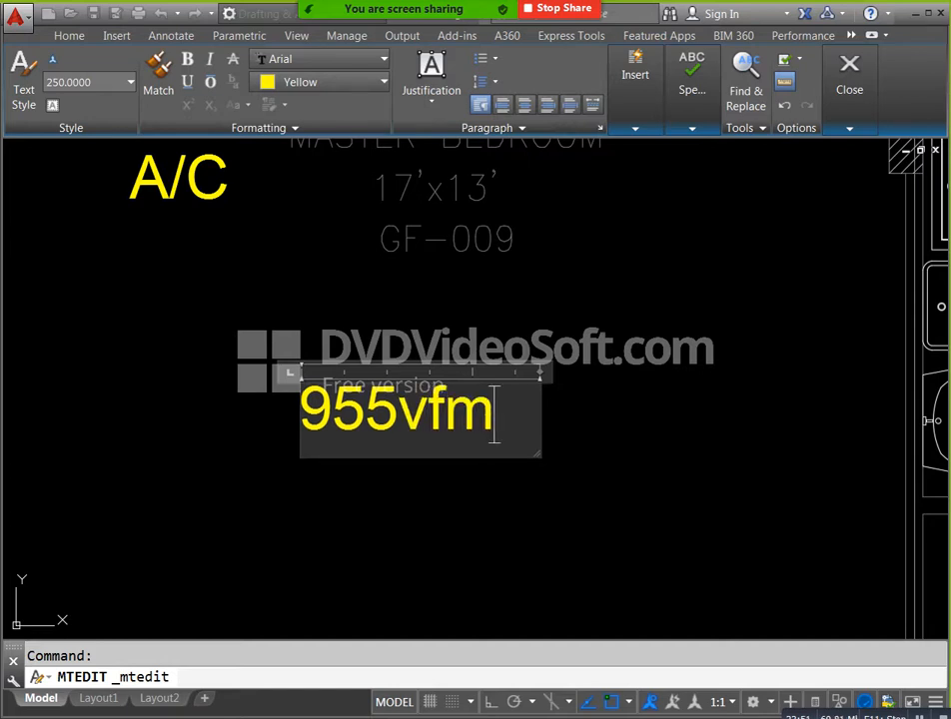
key(BackSpace)
key(BackSpace)
key(BackSpace)
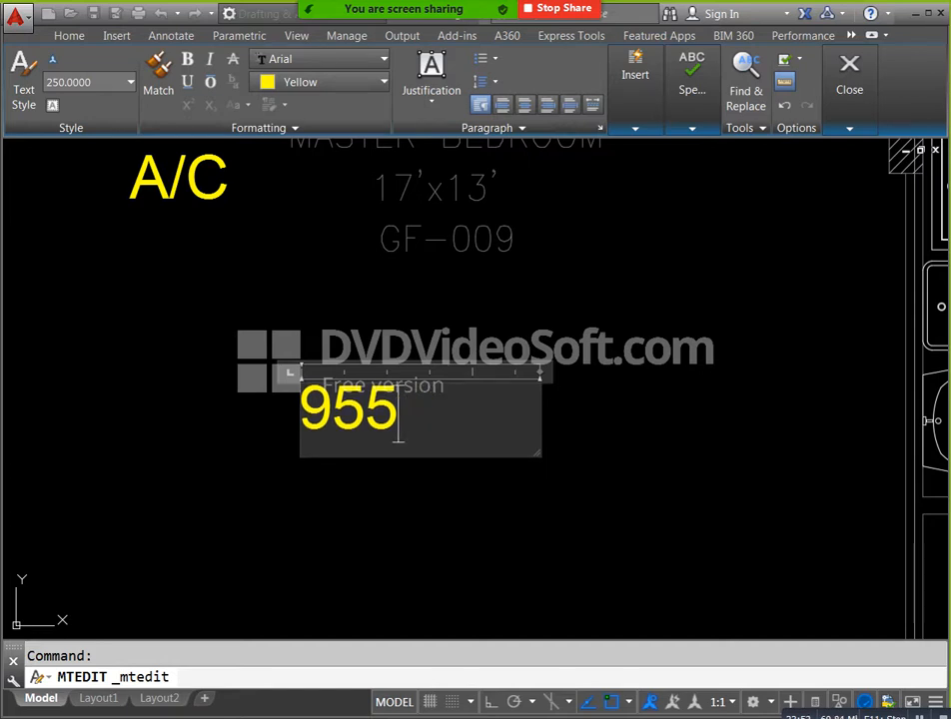
text(cfm)
key(Return)
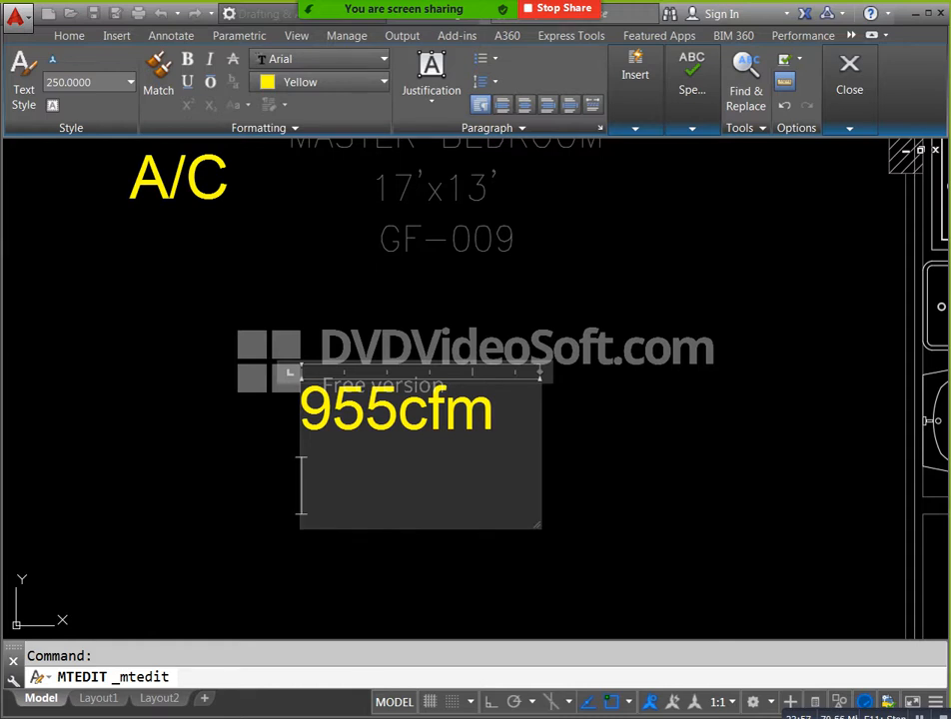
Step: Check the L/s air quantity in the Excel estimate, add "449L/s" as the label's second line in AutoCAD, and start a third line
key(alt+Tab)
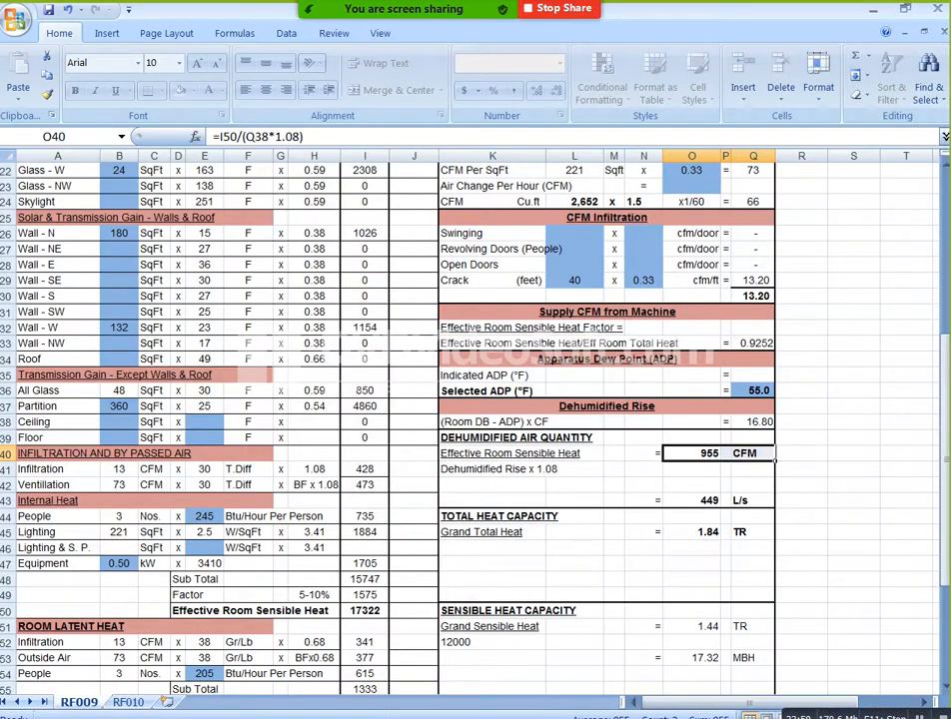
key(alt+Tab)
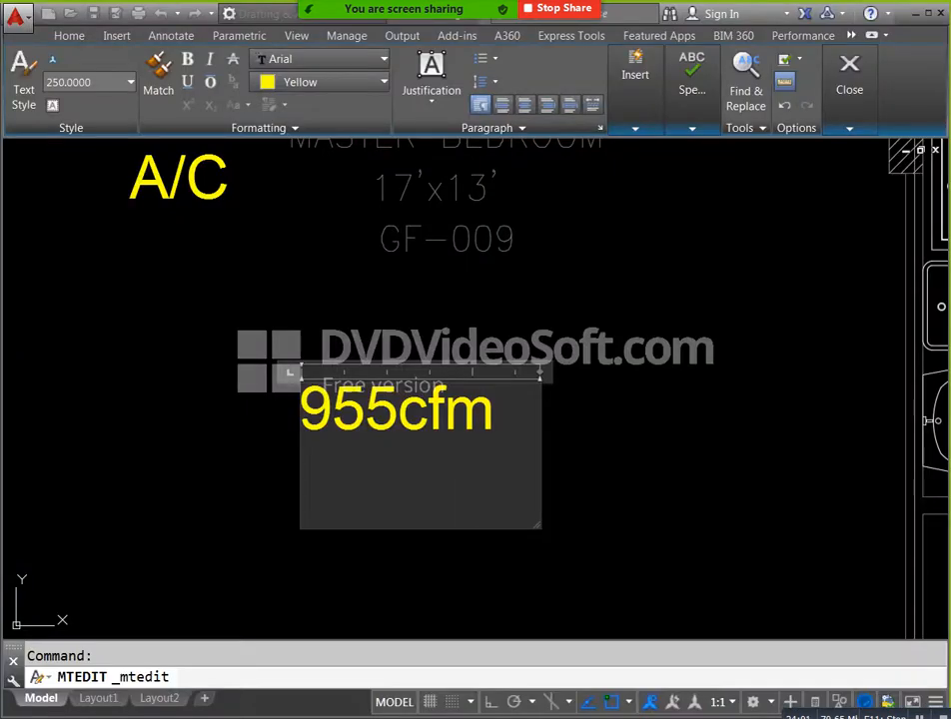
text(449)
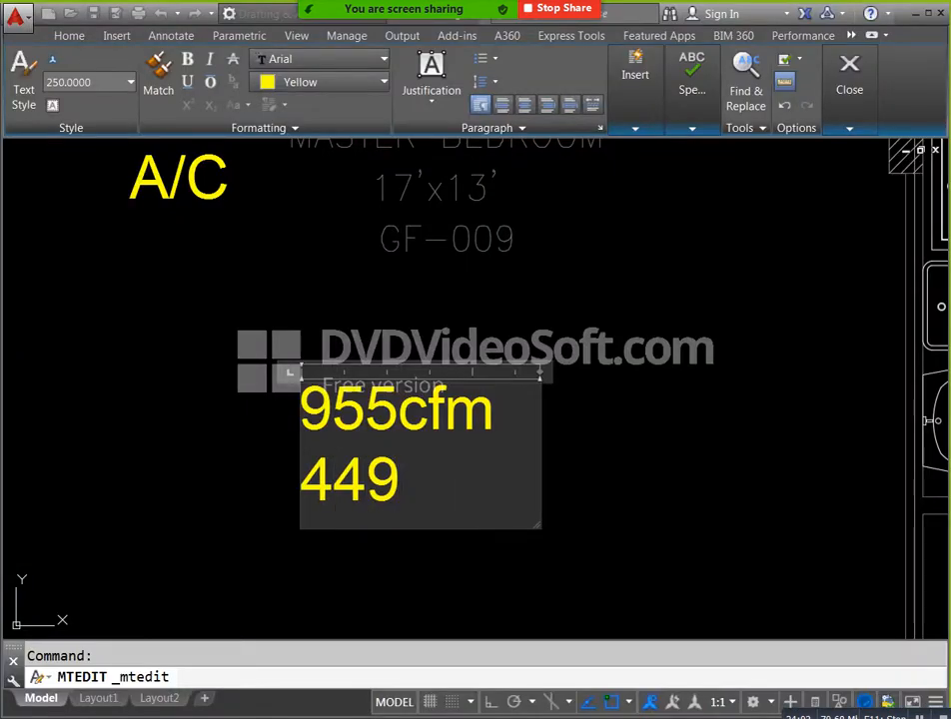
text(L/s)
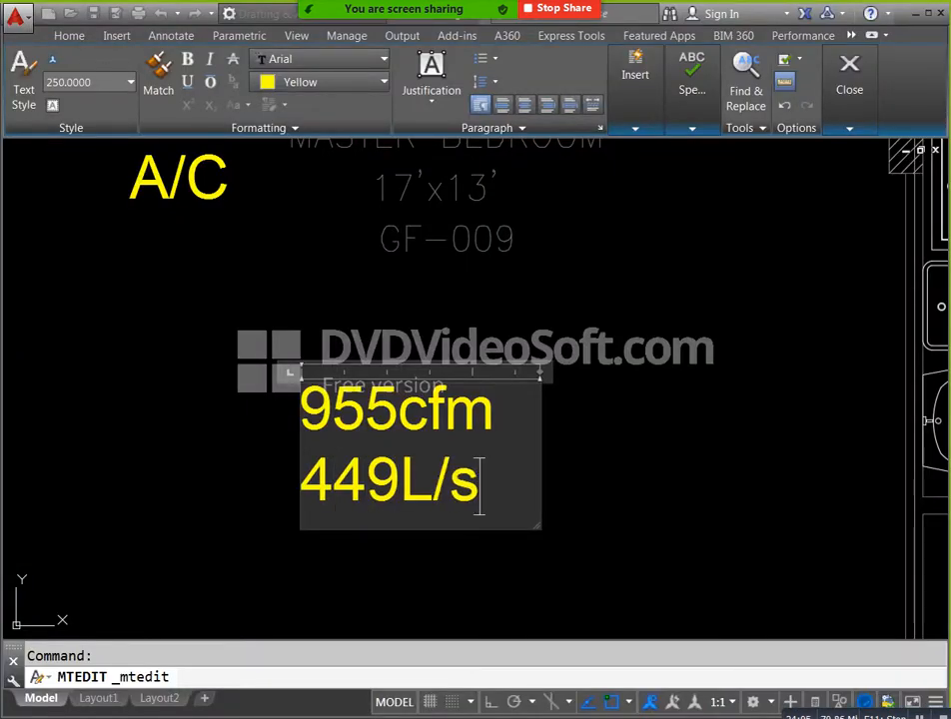
key(Return)
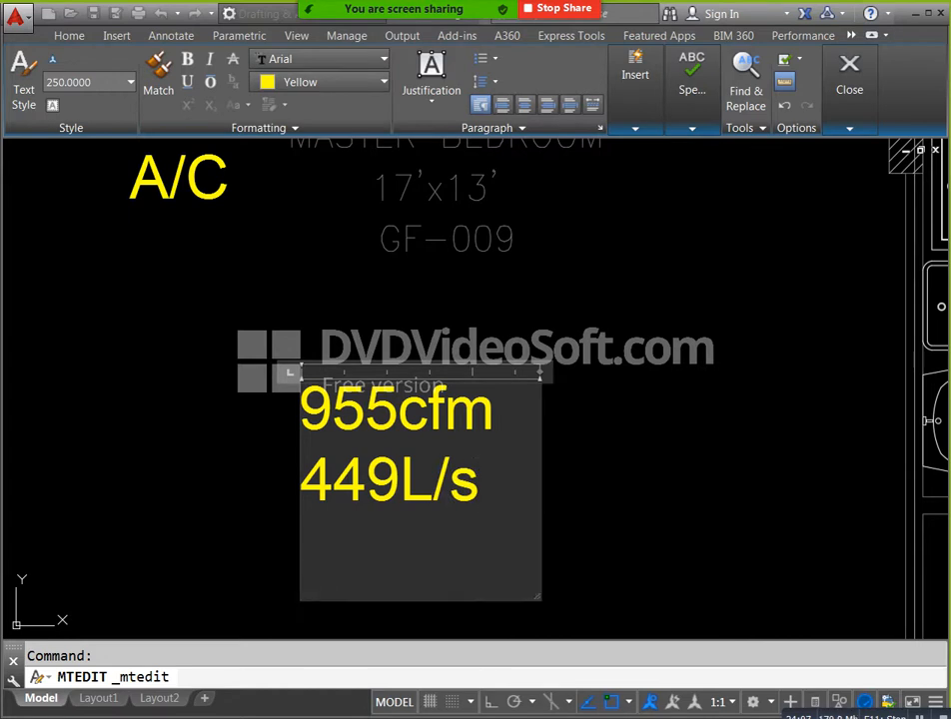
scroll(531, 383, down, 4)
scroll(532, 463, up, 4)
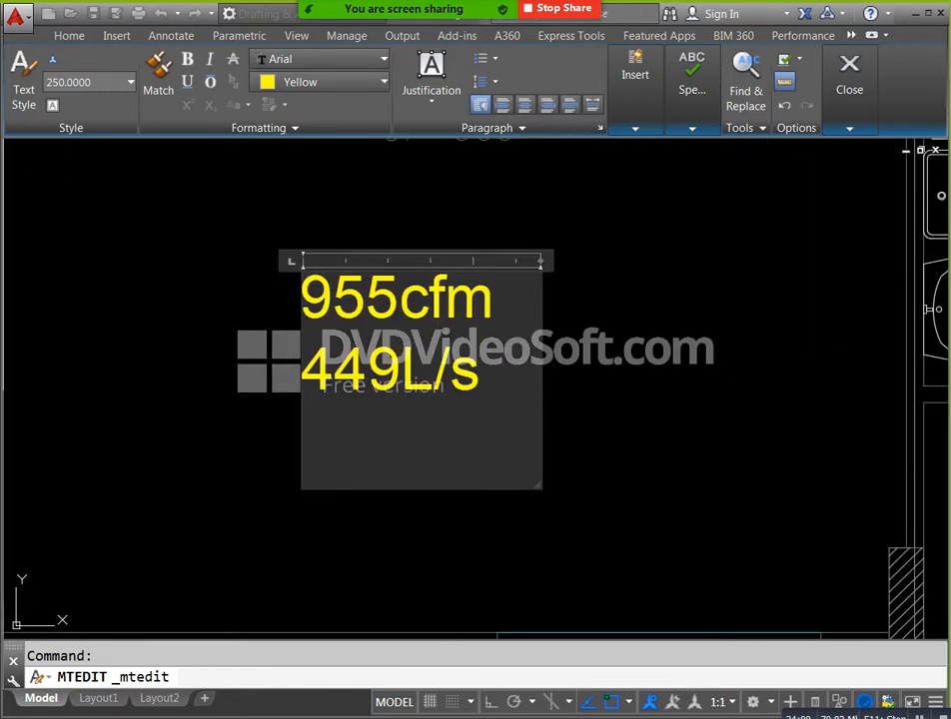
Step: Check the grand total heat in the Excel estimate and add "1.84Tr" as the third line of the GF-009 label in AutoCAD
key(alt+Tab)
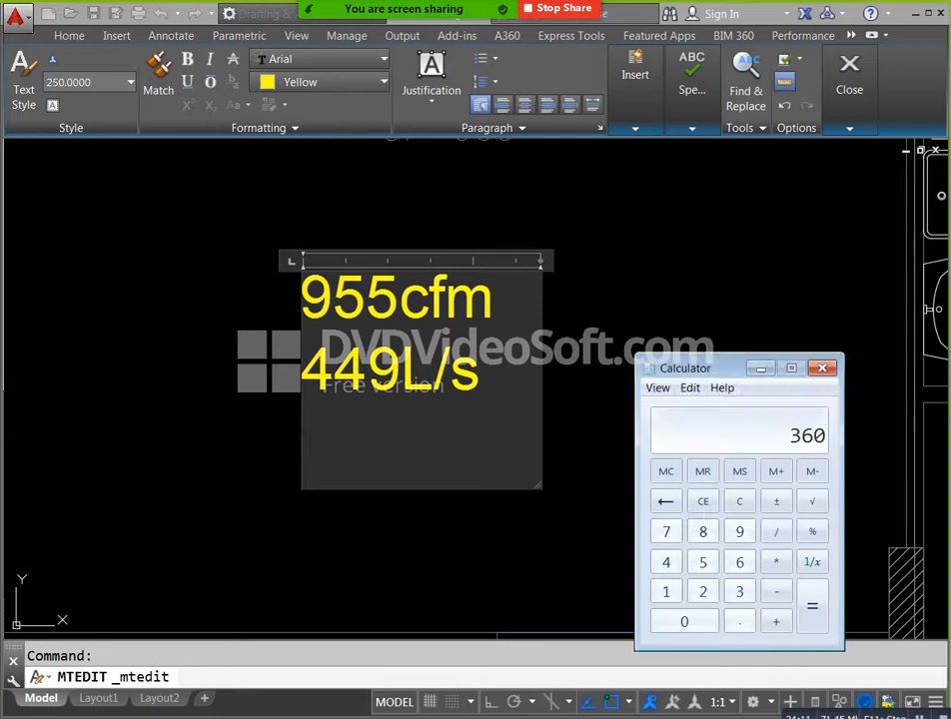
key(alt+Tab)
key(alt+Tab)
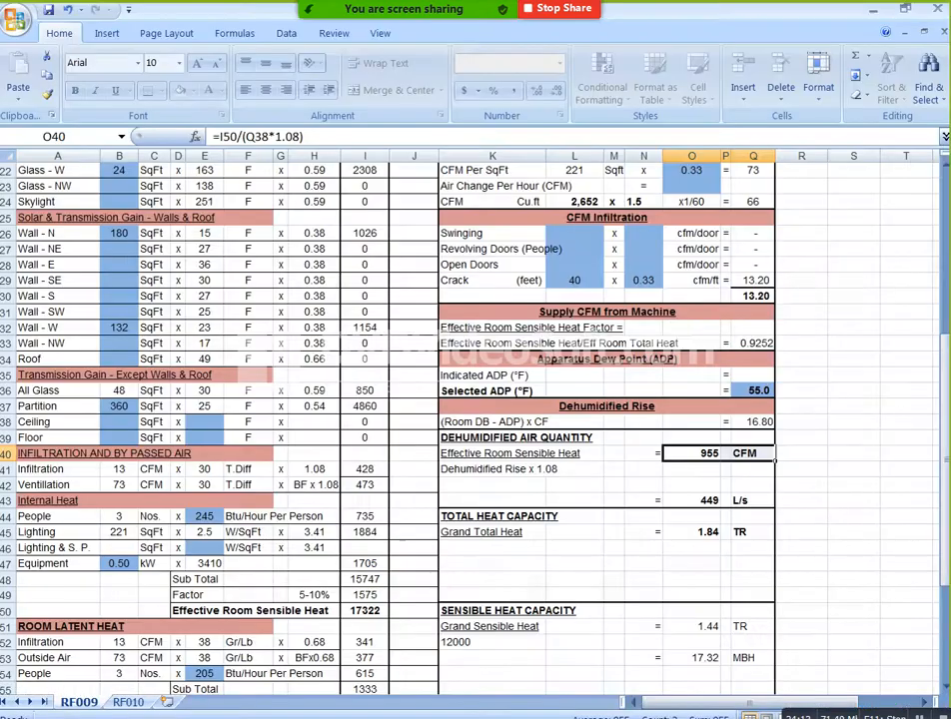
key(alt+Tab)
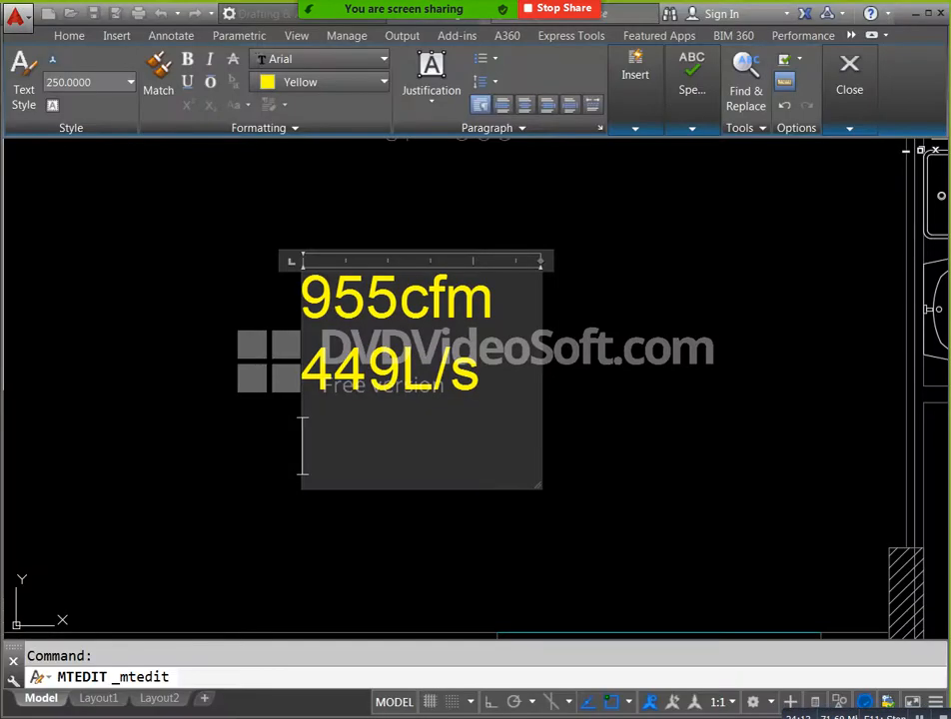
text(1.8)
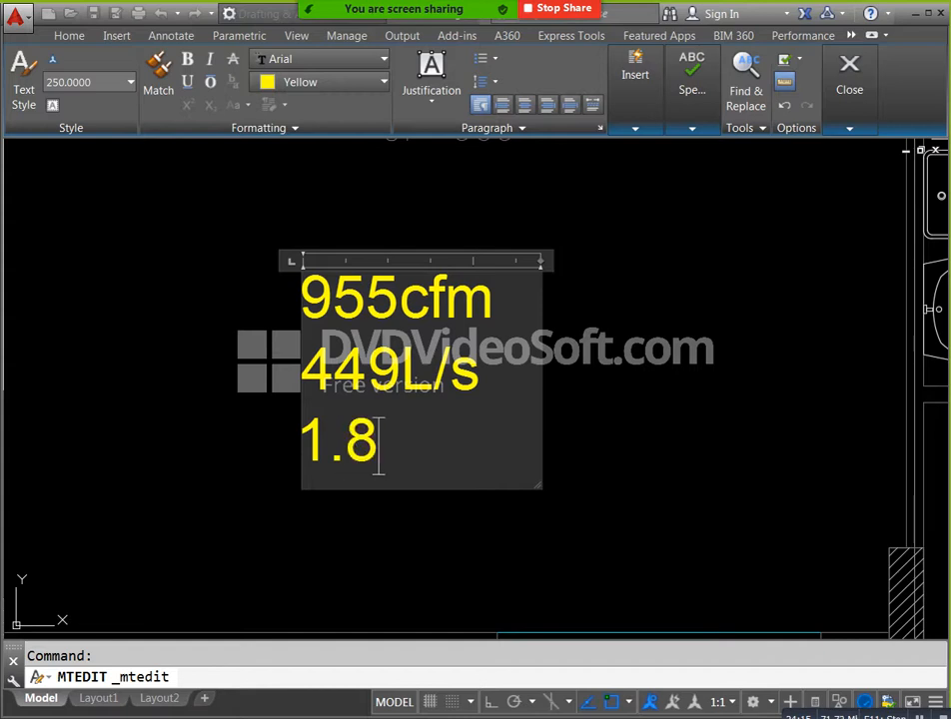
text(4R)
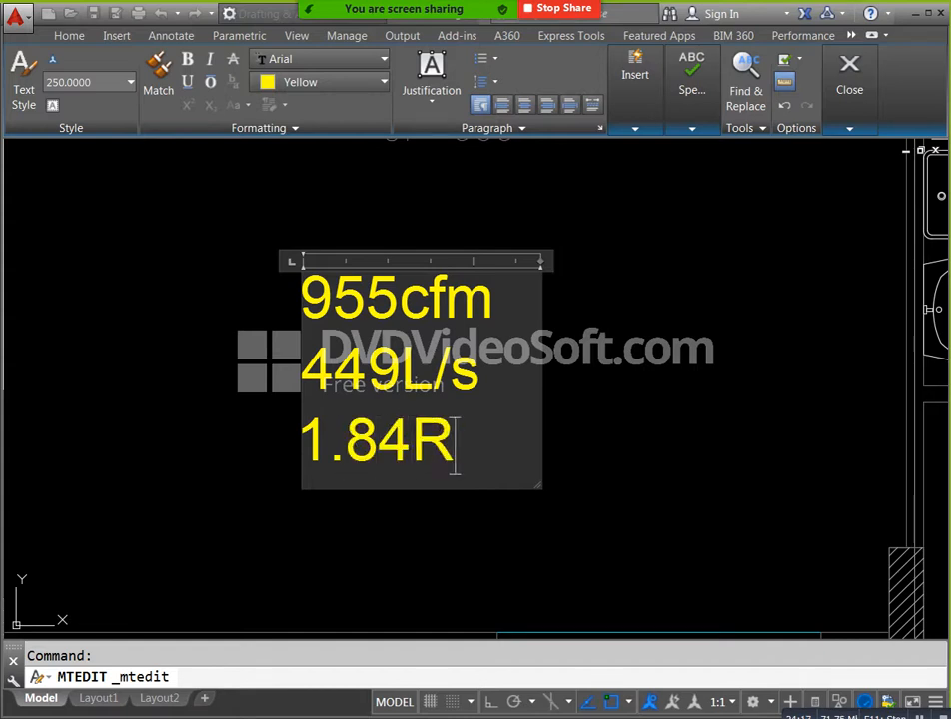
key(BackSpace)
text(Tr)
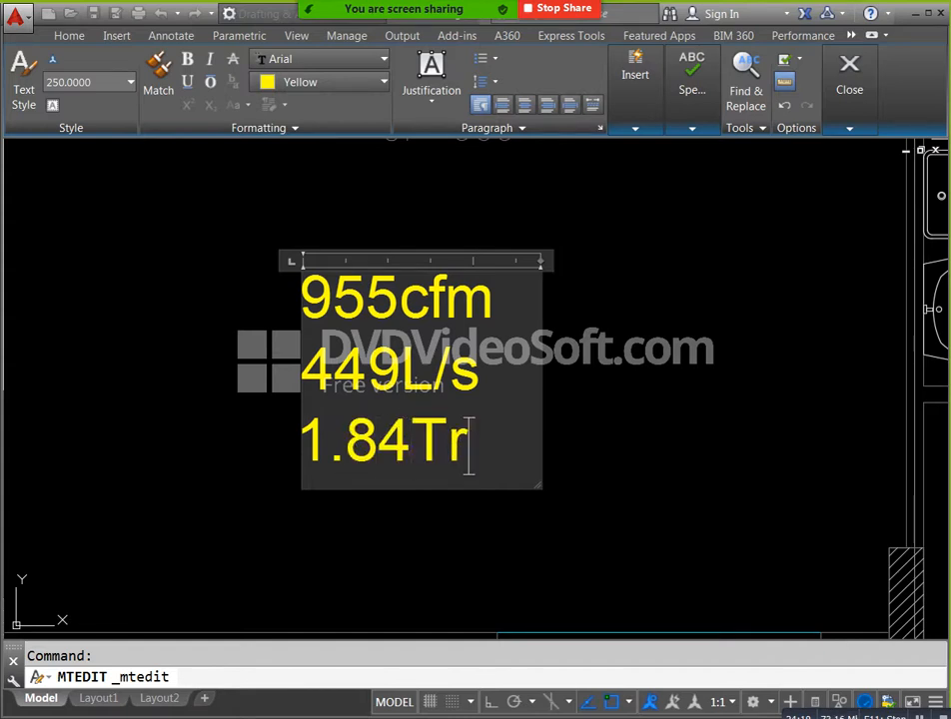
click(675, 385)
scroll(537, 437, down, 4)
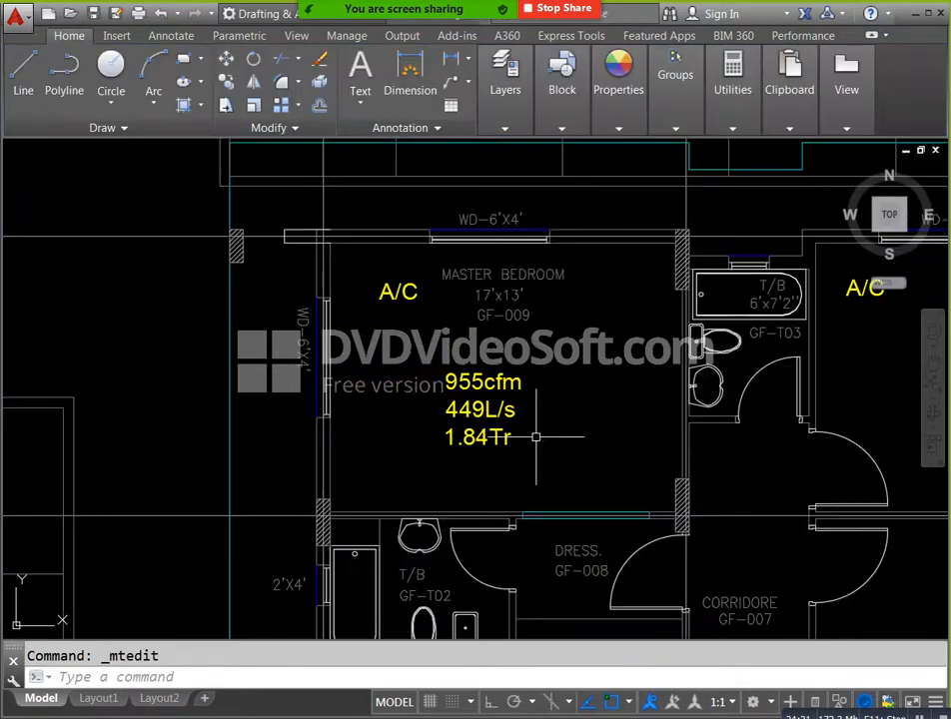
double_click(475, 324)
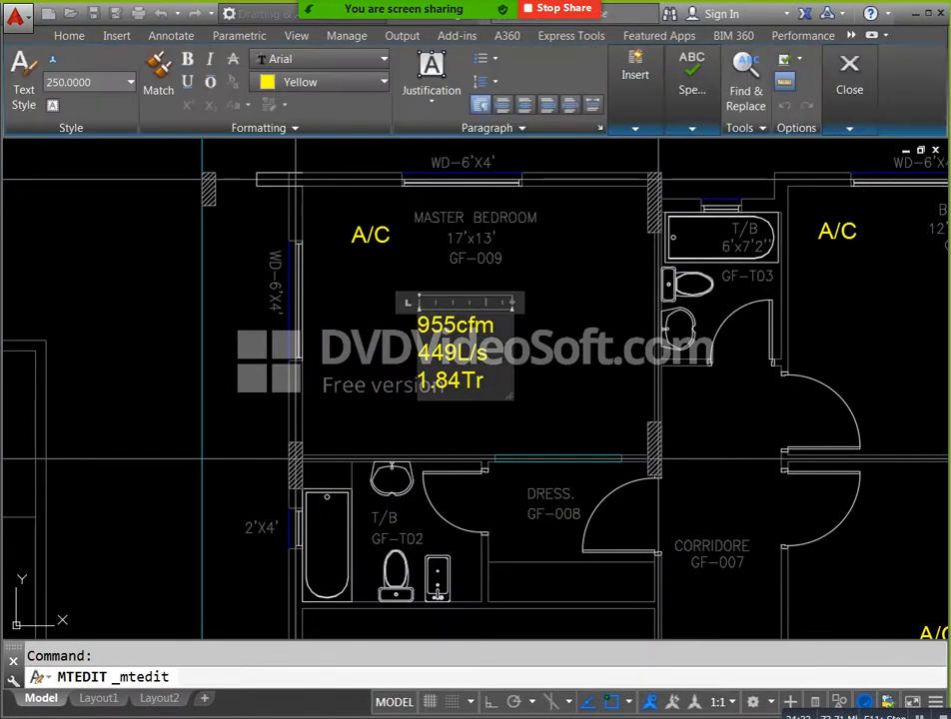
click(82, 82)
text(150)
key(Return)
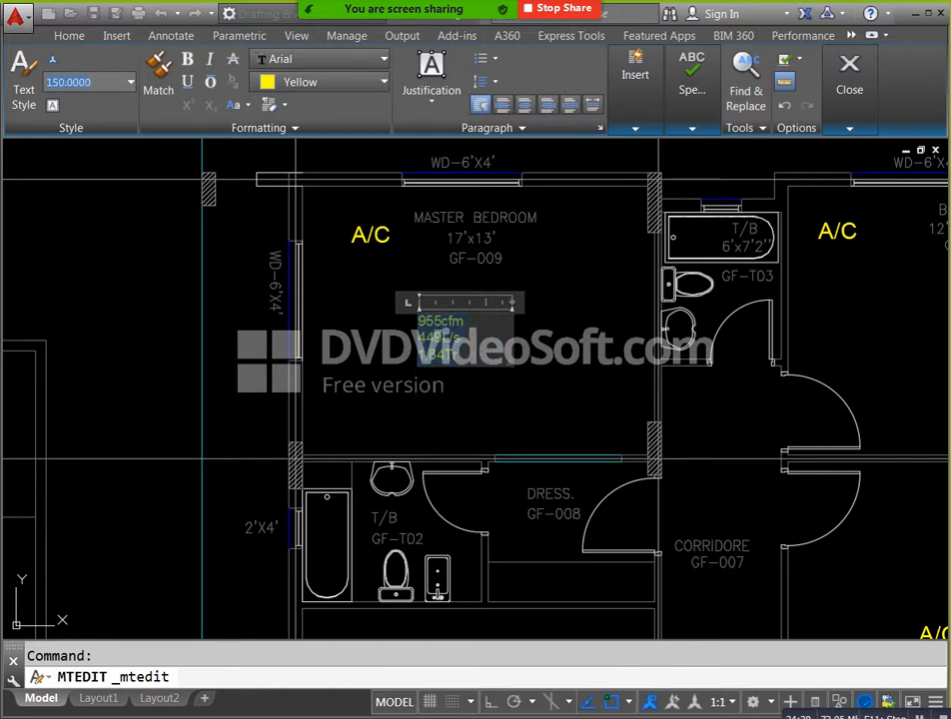
text(125)
key(Return)
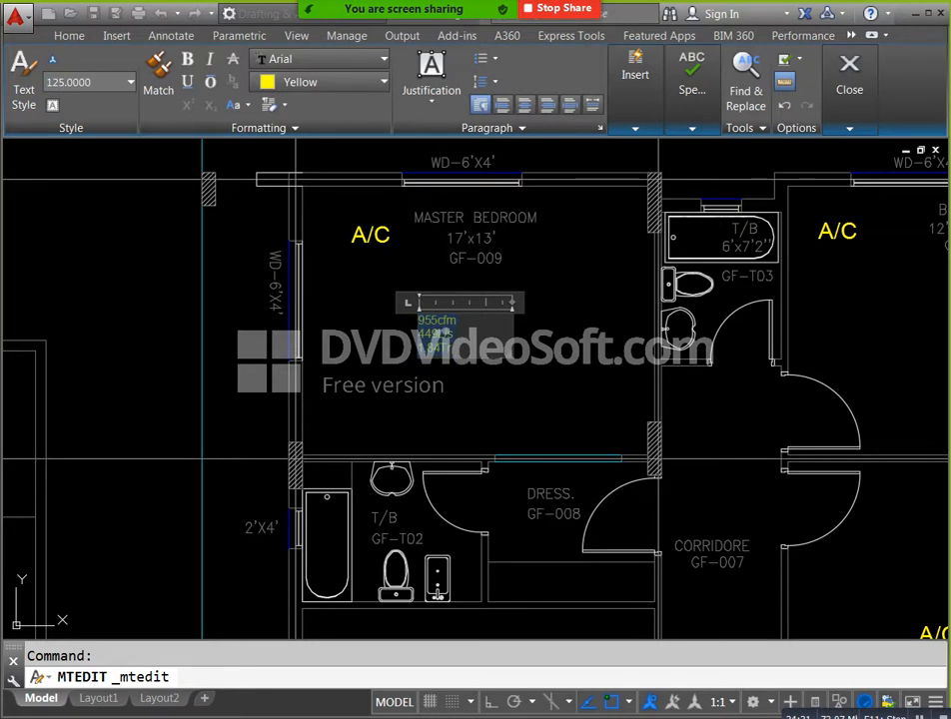
key(Escape)
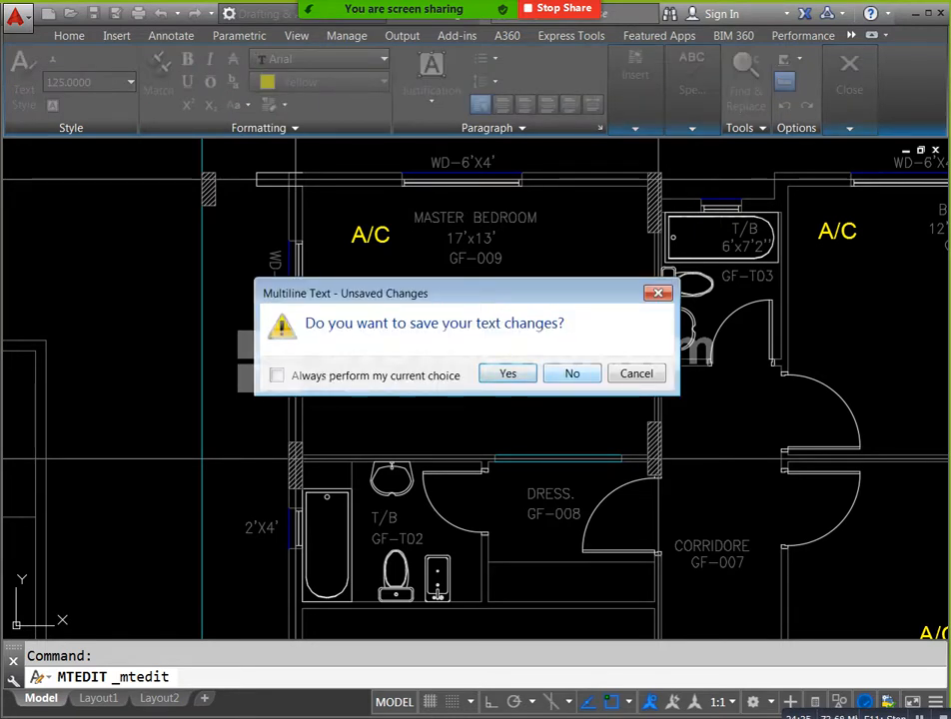
click(572, 373)
Step: Set the text height of all three lines of the GF-009 air quantity label to 125
double_click(469, 346)
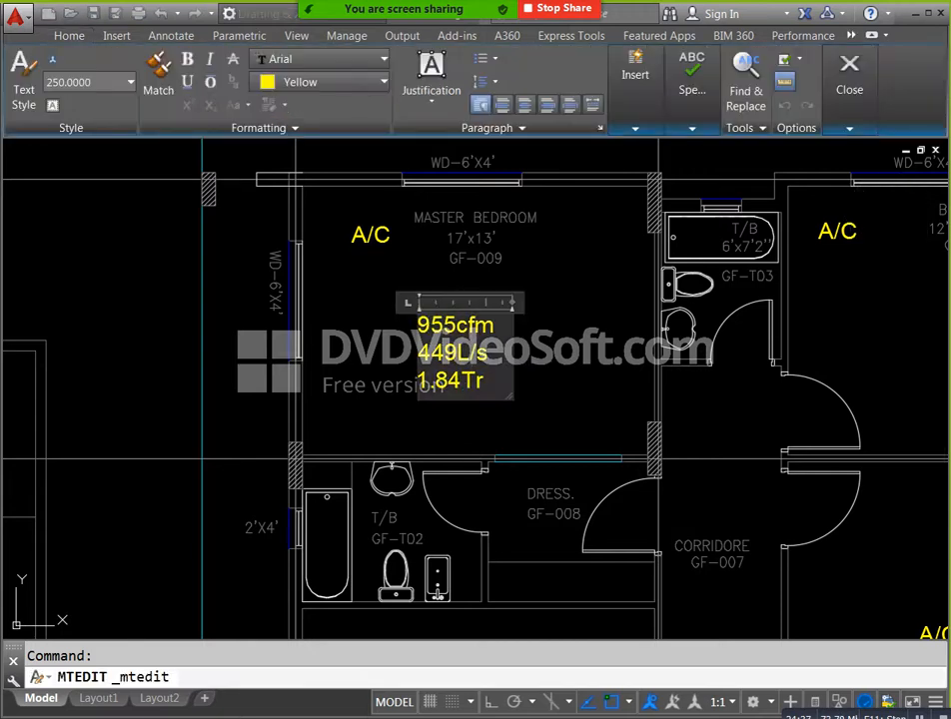
key(ctrl+a)
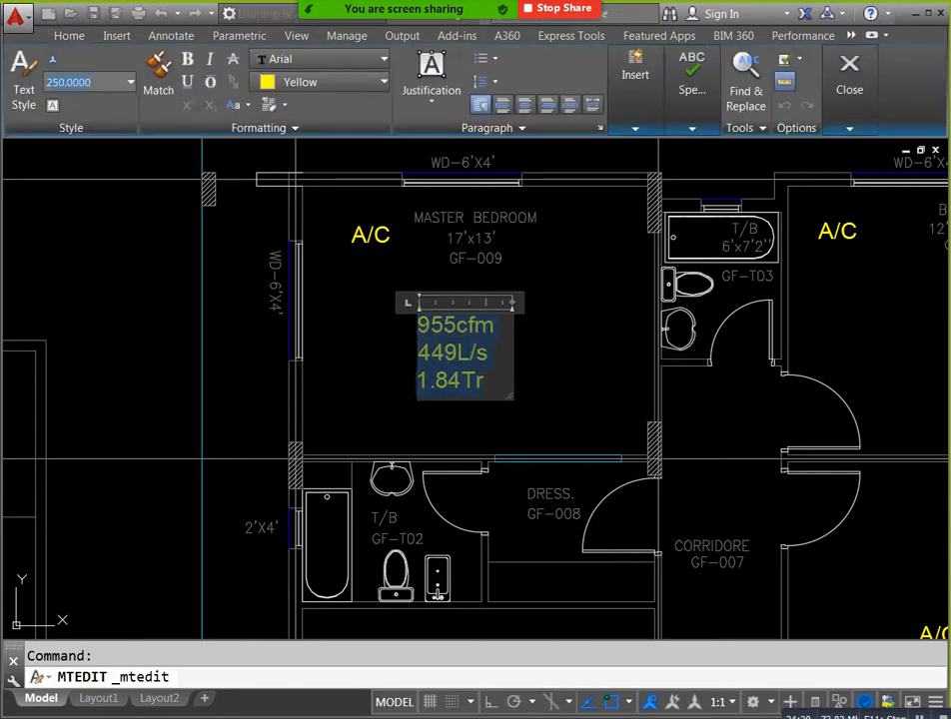
key(Return)
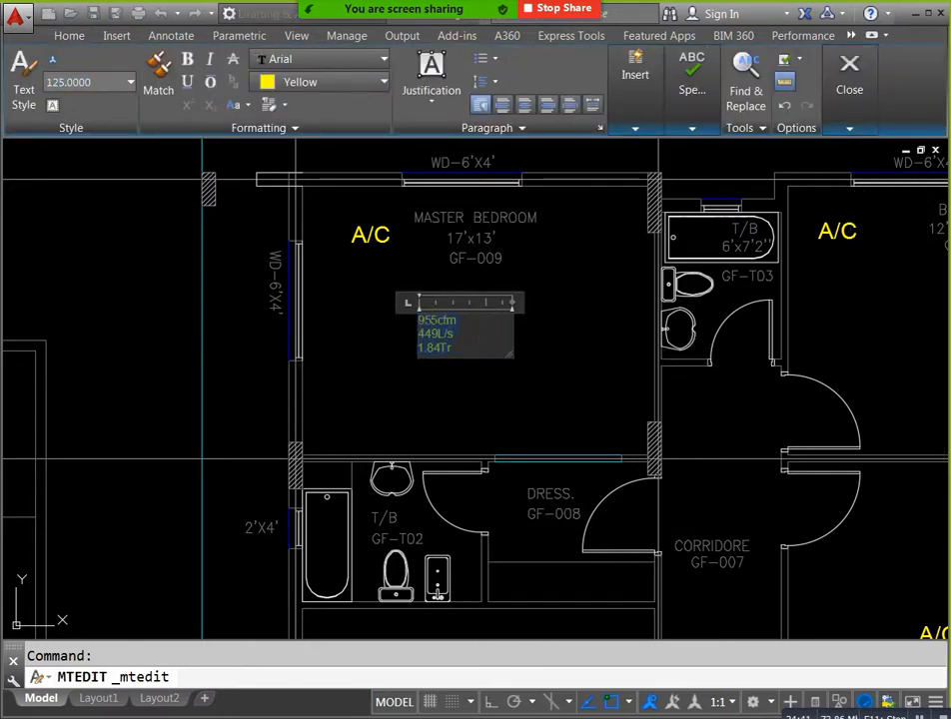
click(522, 382)
Step: Move the resized air quantity label to the space right of the master bedroom GF-009 room text
click(429, 338)
text(m)
key(Return)
click(414, 346)
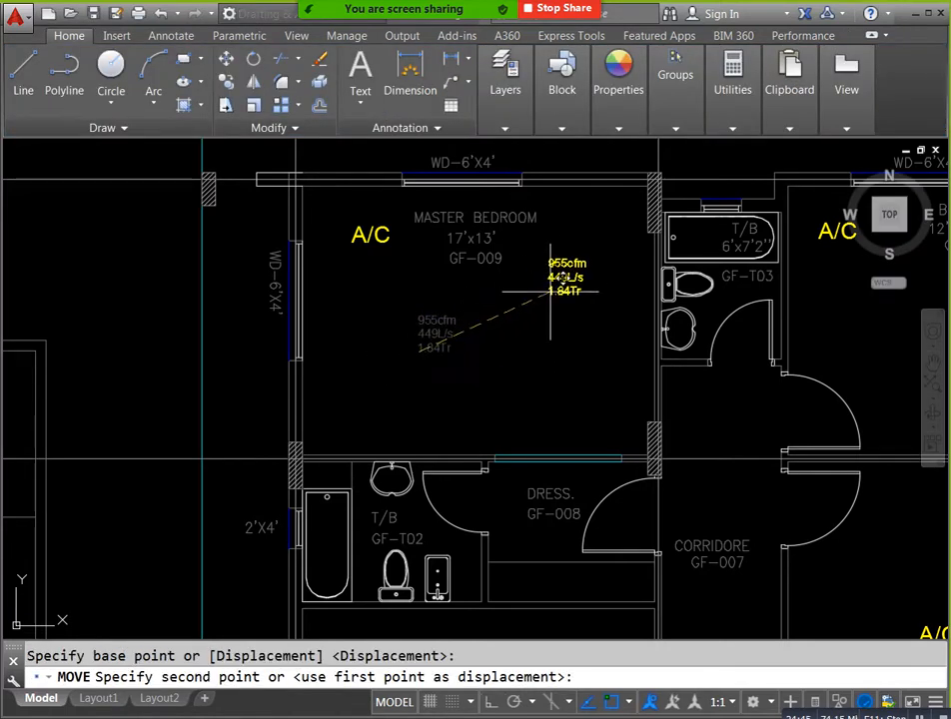
click(564, 250)
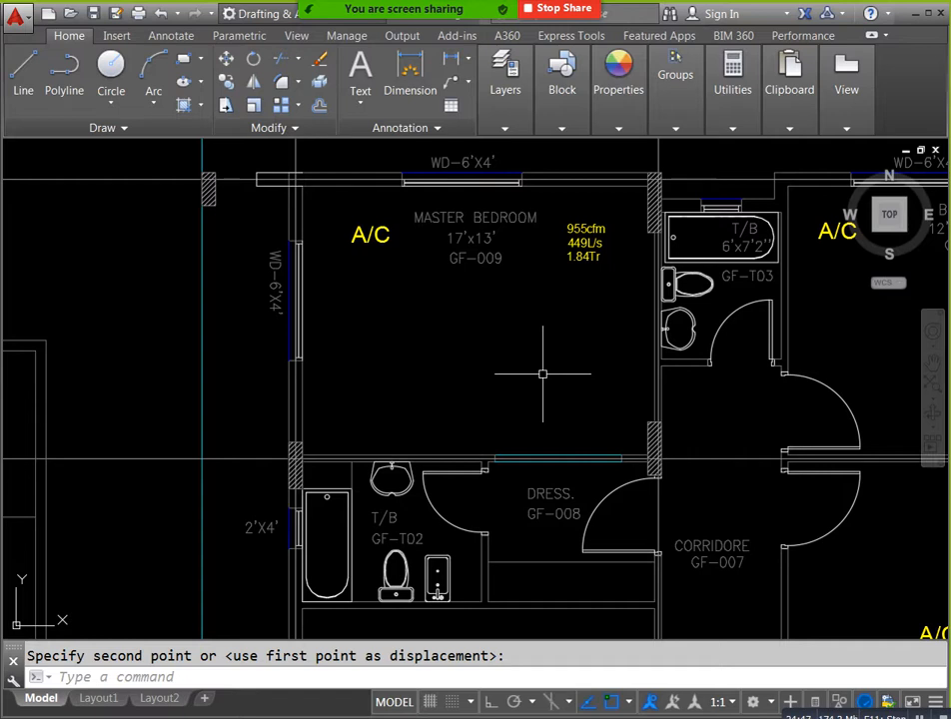
Step: Locate bedroom GF-010 on the floor plan, and open the RF010 sheet of the Excel heat load estimate
drag(547, 425, 487, 444)
scroll(452, 389, down, 2)
drag(647, 404, 561, 391)
drag(536, 448, 550, 380)
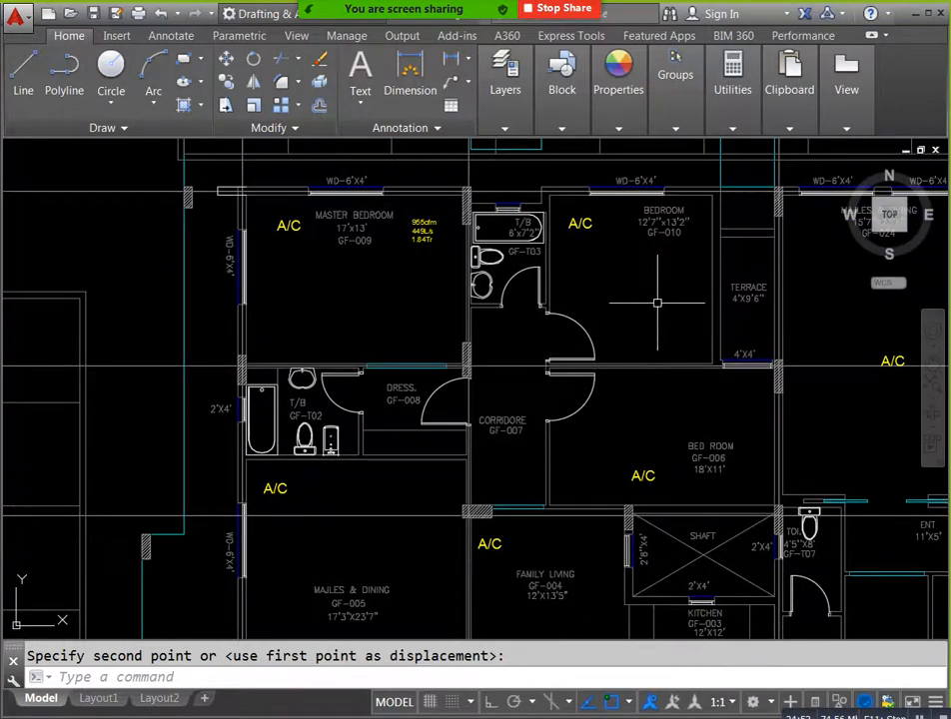
drag(651, 307, 574, 393)
scroll(576, 357, up, 2)
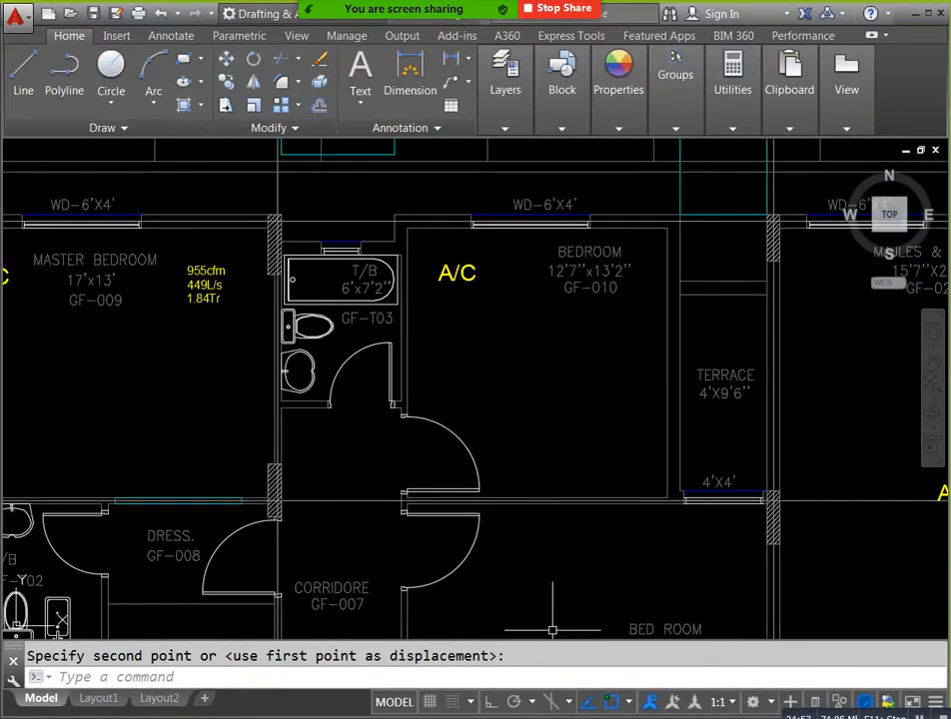
click(544, 716)
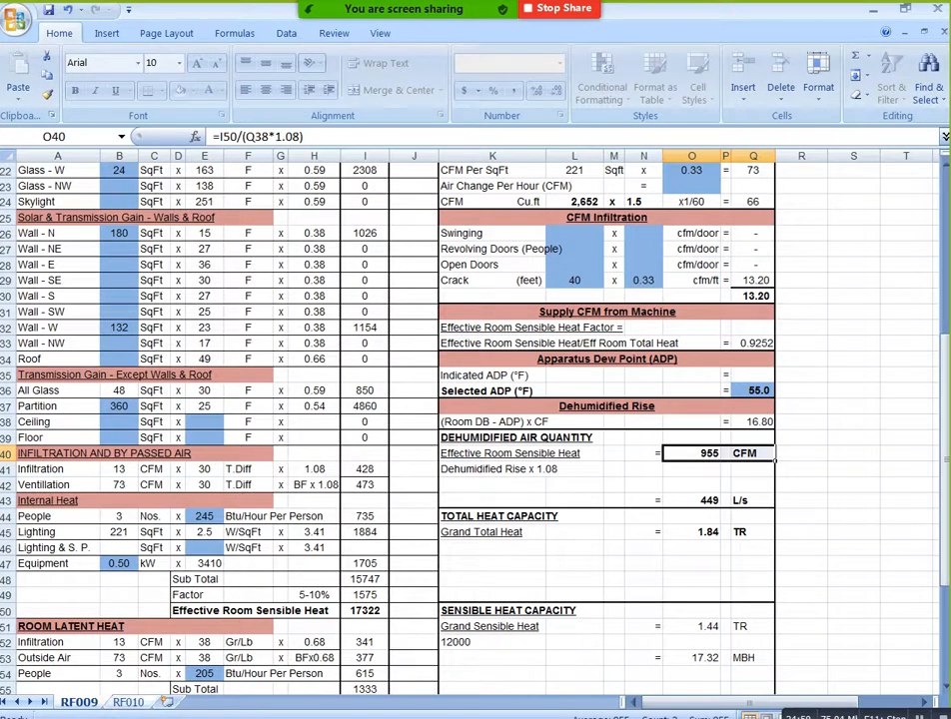
click(127, 702)
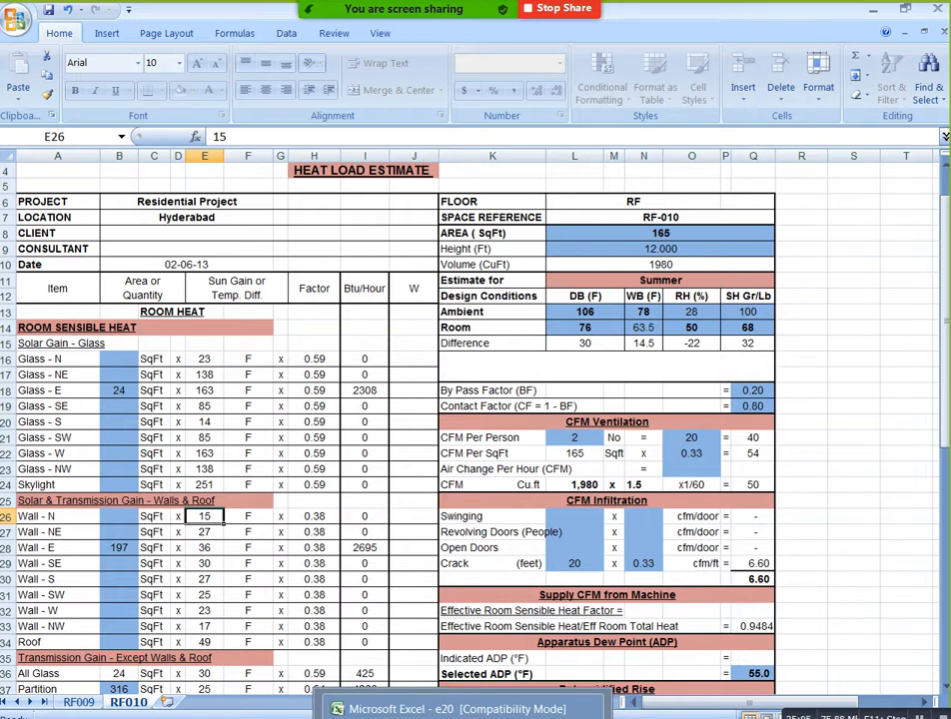
Step: Read bedroom GF-010's dimensions on the AutoCAD plan and multiply 12.7 by 13.2 in Calculator to get its floor area
click(446, 717)
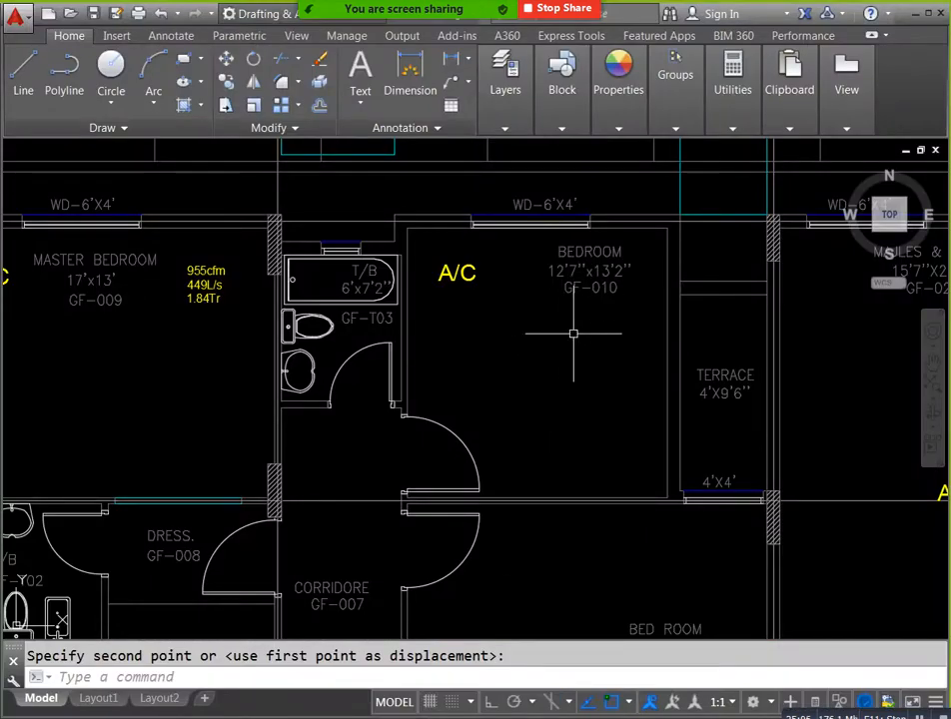
drag(583, 367, 552, 382)
scroll(577, 343, up, 4)
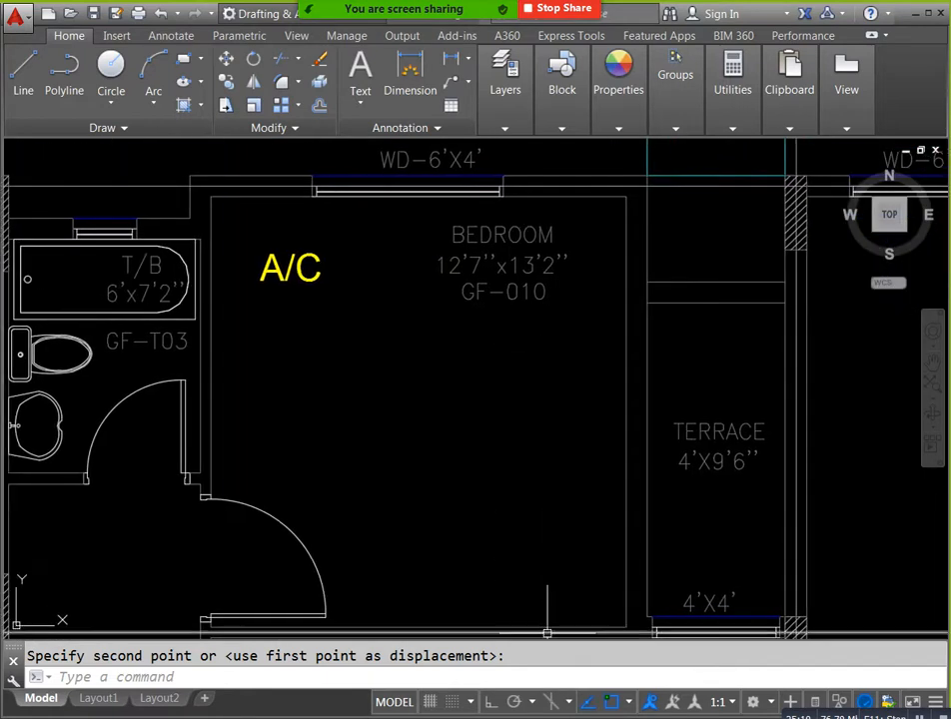
click(544, 717)
click(739, 501)
click(666, 591)
text(2.7 * )
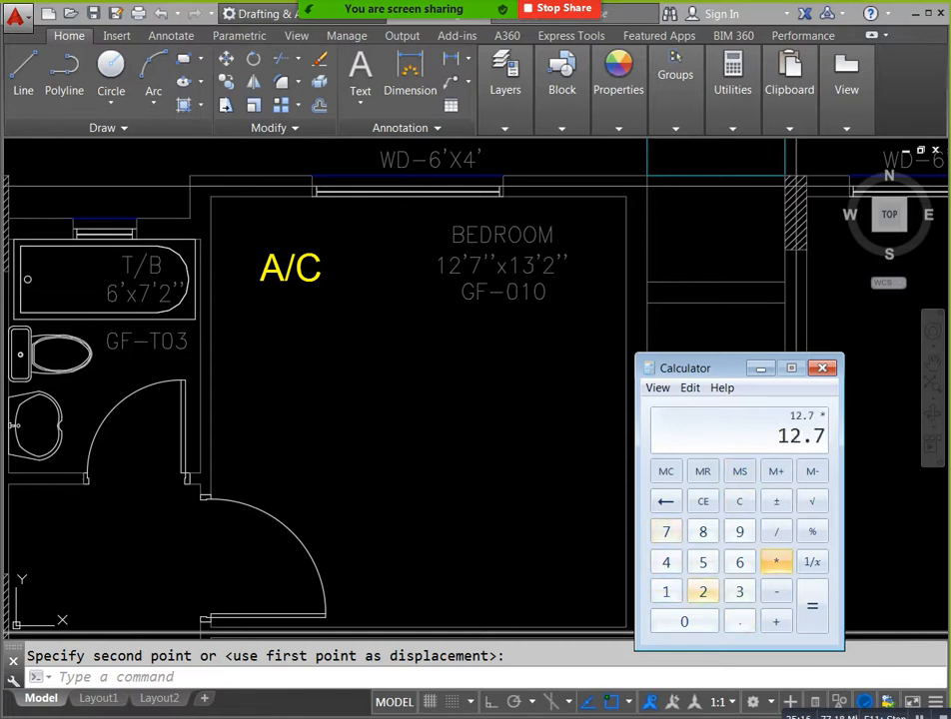
text(13.2)
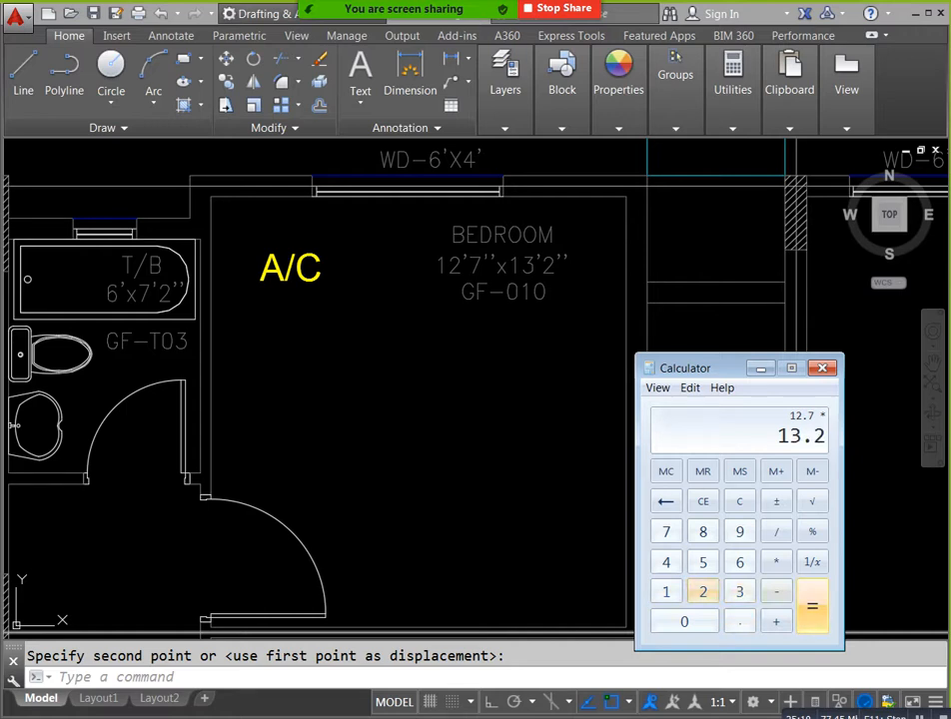
key(Return)
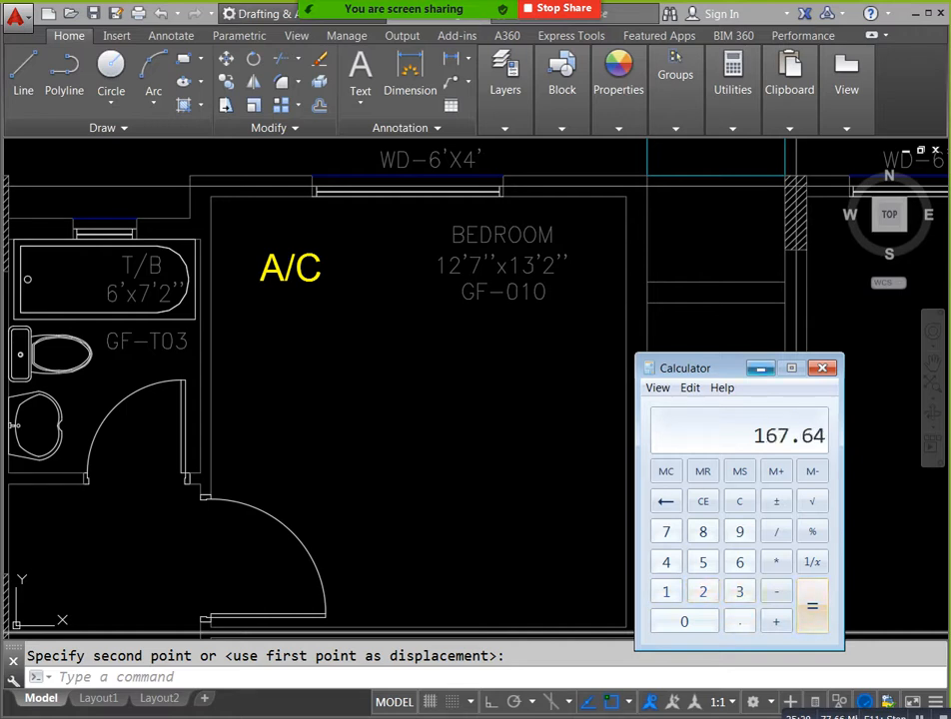
click(760, 369)
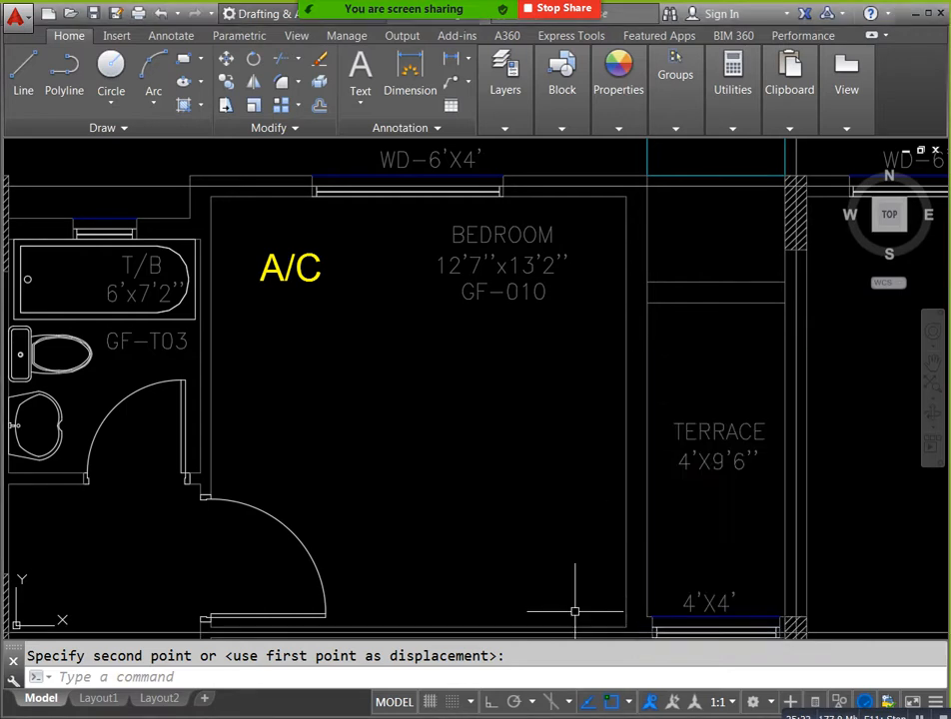
Step: Switch to the Excel estimate and set the area in the RF010 sheet to 168 SqFt
click(469, 715)
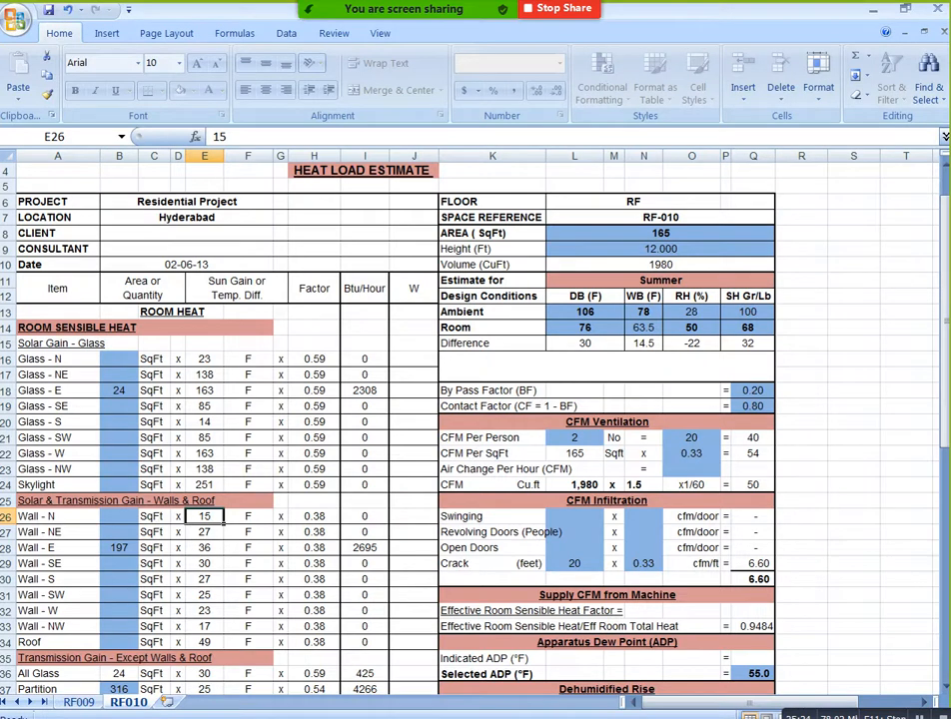
click(661, 233)
key(F2)
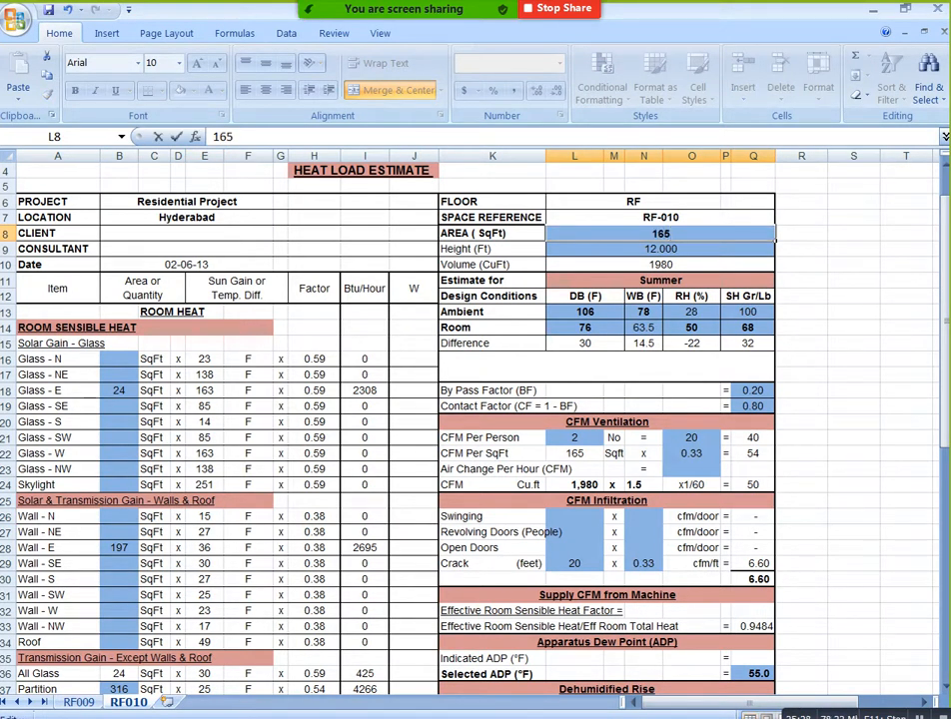
key(shift+Home)
key(BackSpace)
text(168)
Step: Mute all current and new participants in the Zoom meeting and minimize the participants list
mouse_move(399, 9)
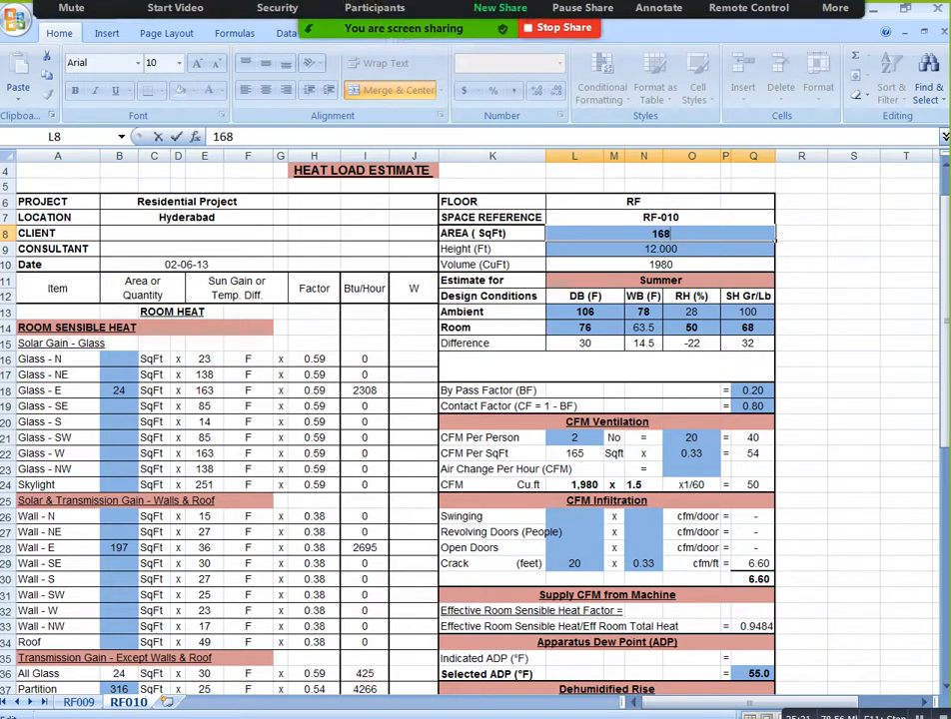
click(375, 19)
click(483, 502)
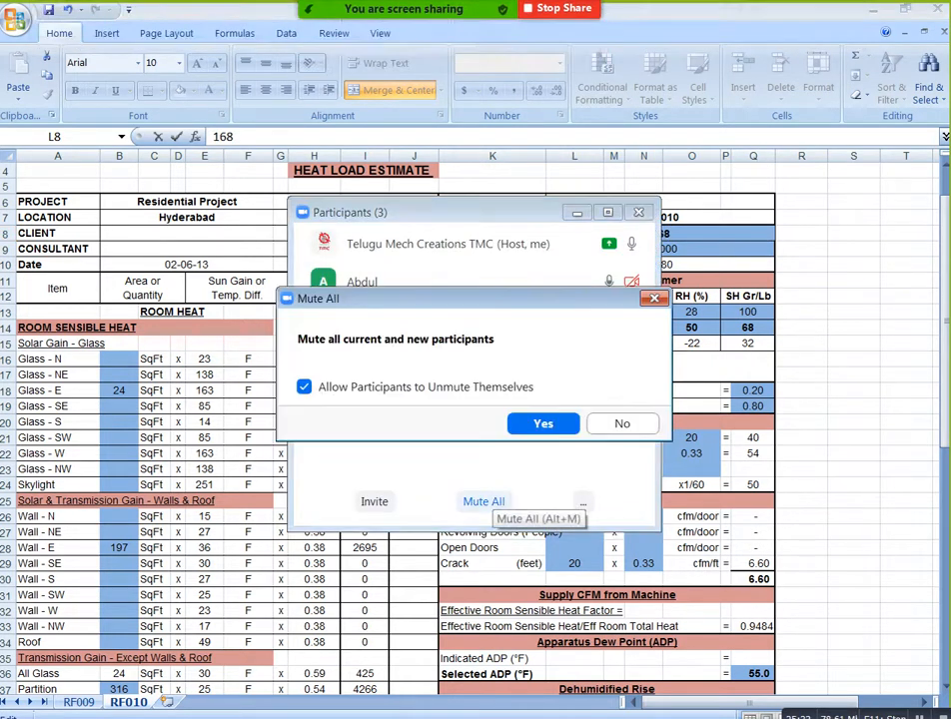
click(541, 362)
click(577, 213)
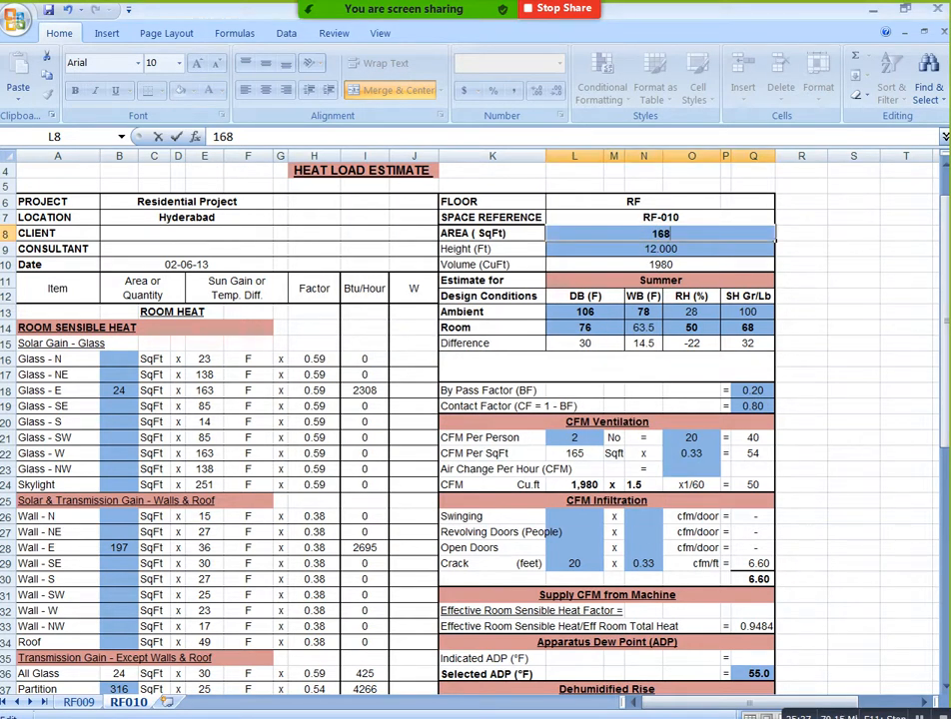
Step: Change the RF010 sheet's space reference to GF-010 and its floor to GF
double_click(660, 218)
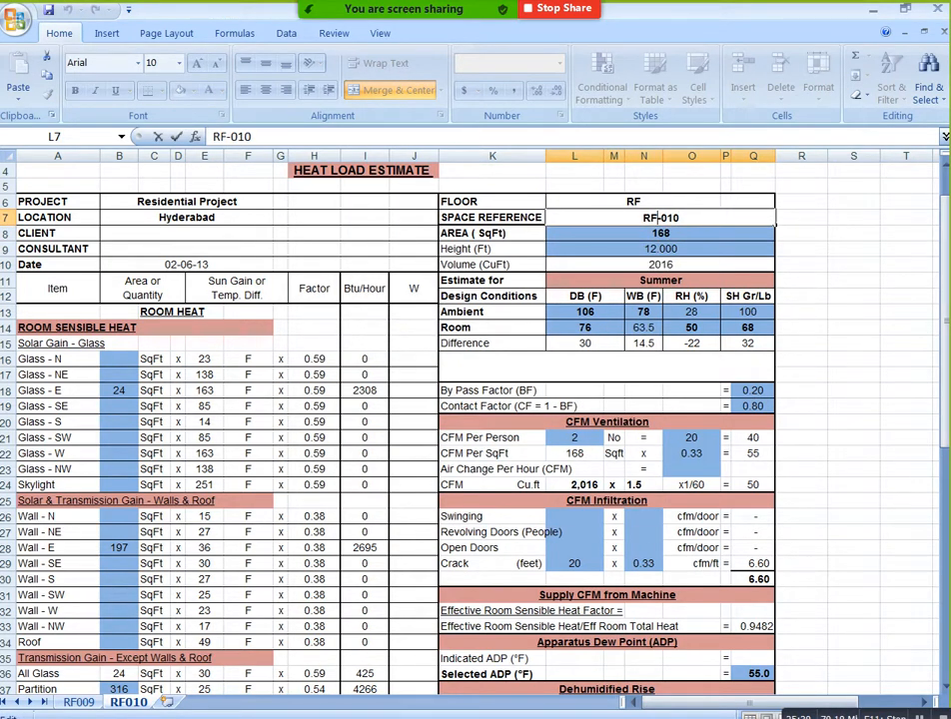
key(BackSpace)
key(BackSpace)
text(GF)
click(721, 203)
key(BackSpace)
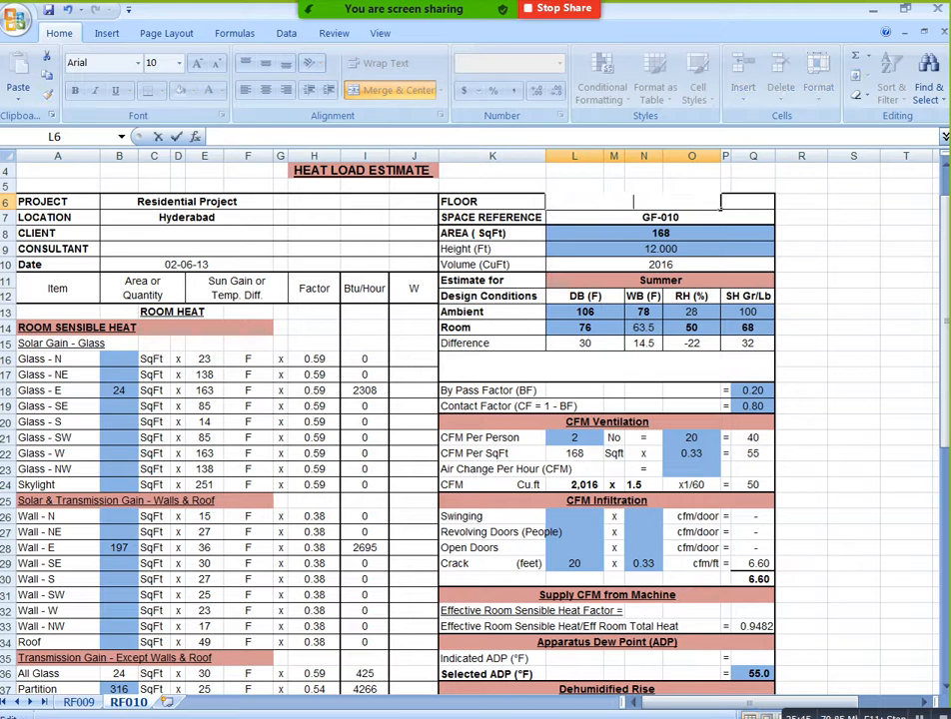
text(GF)
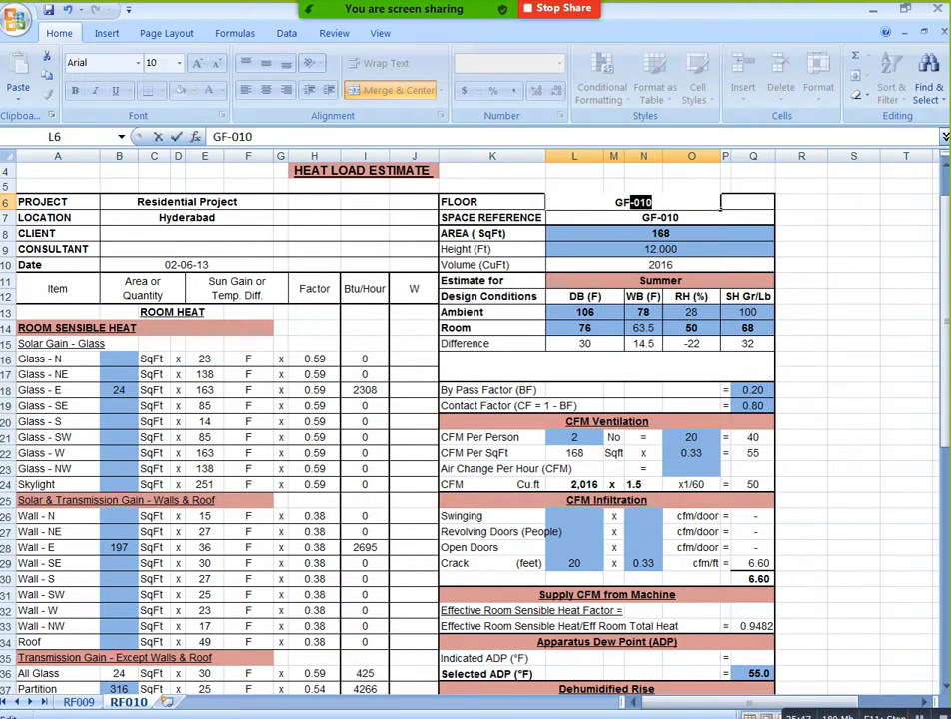
key(BackSpace)
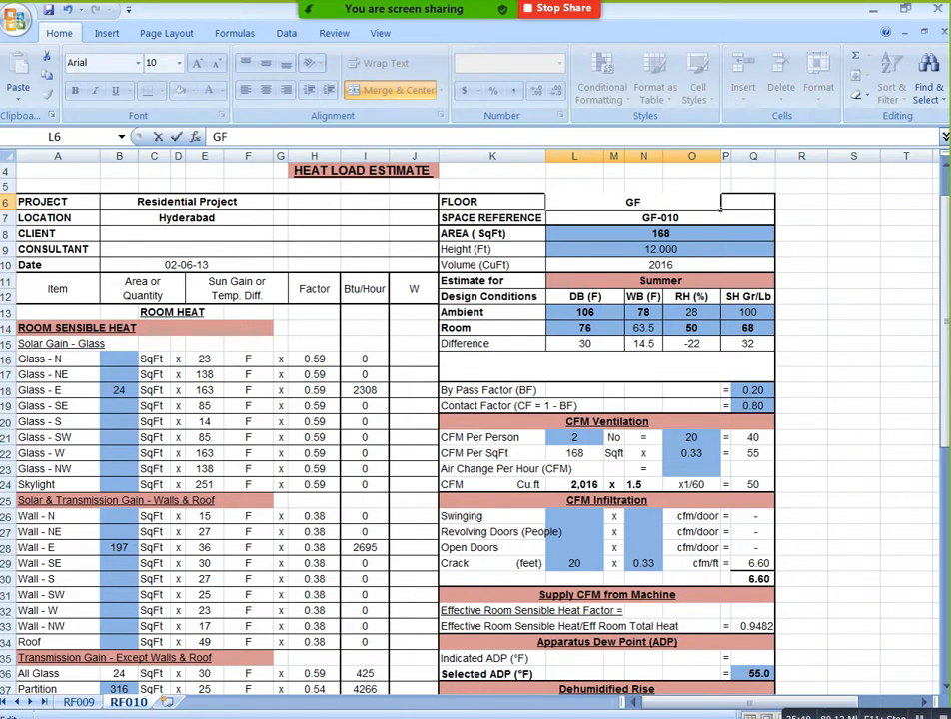
Step: Set the specific humidity in the RF010 sheet to 110 Gr/Lb for ambient and 72 Gr/Lb for the room
click(773, 270)
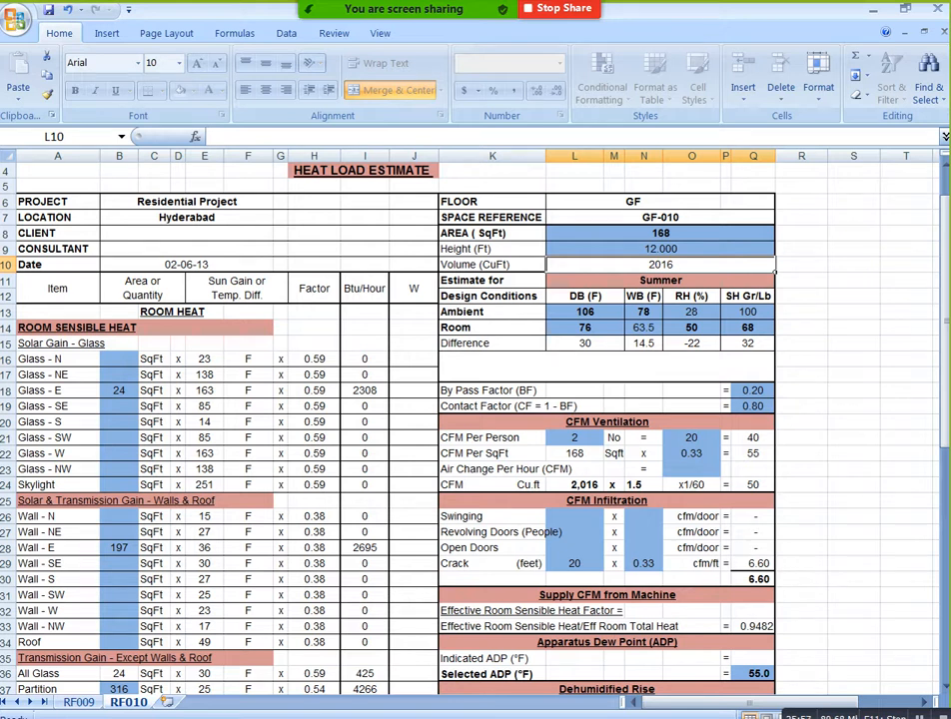
double_click(746, 328)
click(747, 312)
text(1)
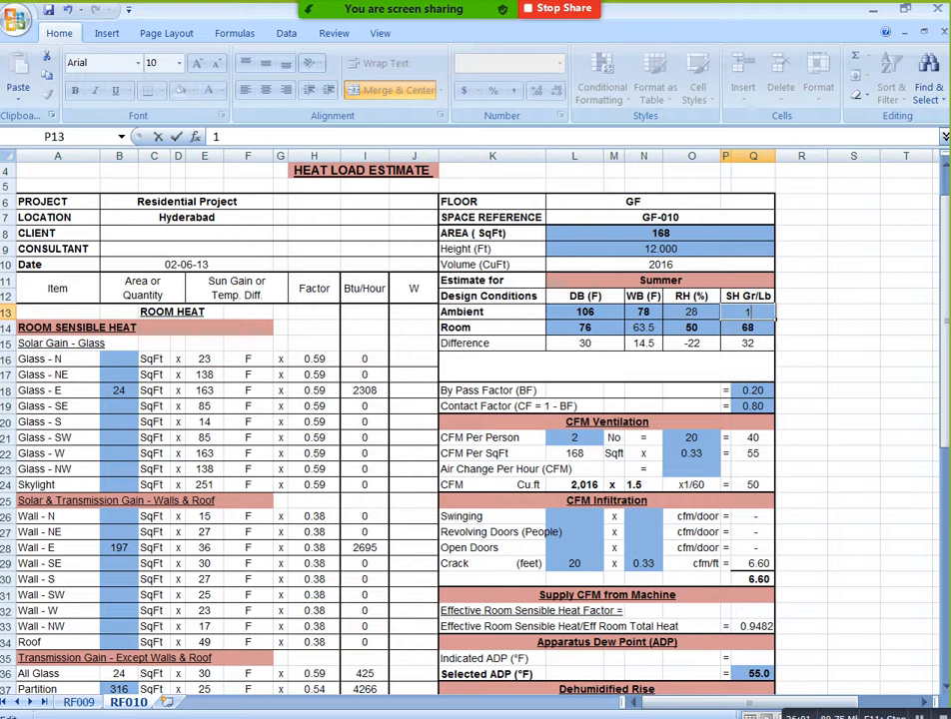
text(10)
key(Return)
text(6)
key(BackSpace)
text(72)
key(Return)
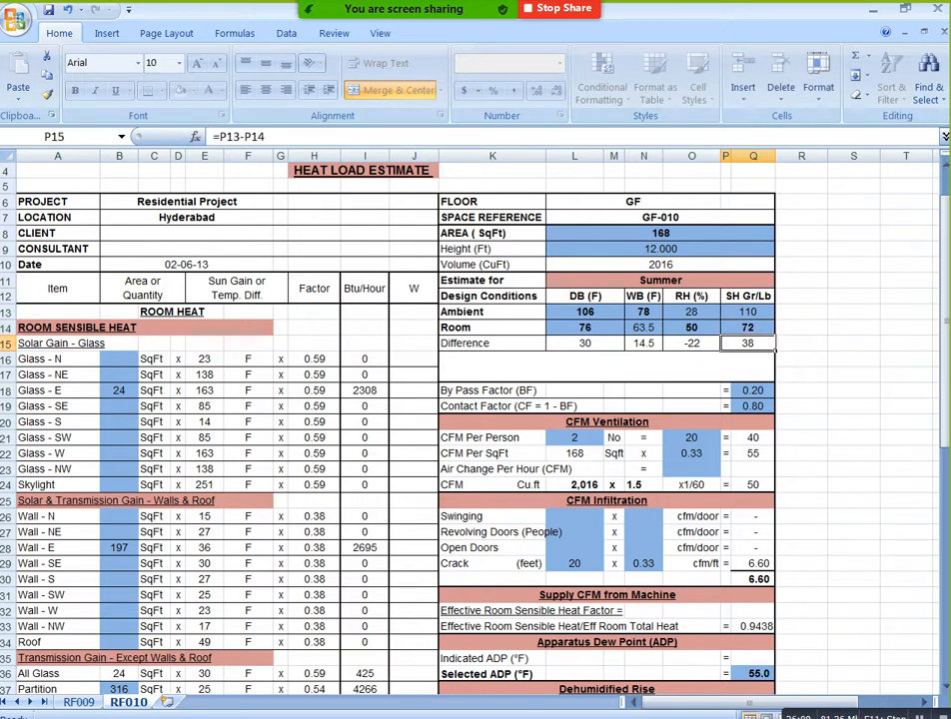
Step: Review the design conditions and the glass and wall entries in the RF009 sheet, and return to the RF010 sheet
key(ctrl+Page_Up)
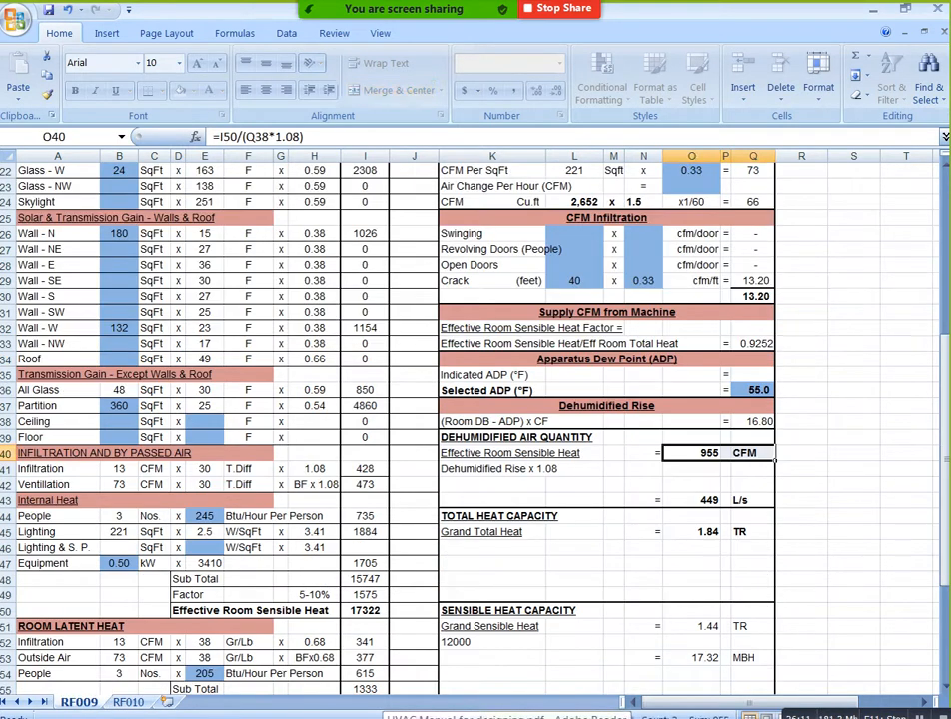
scroll(399, 420, up, 5)
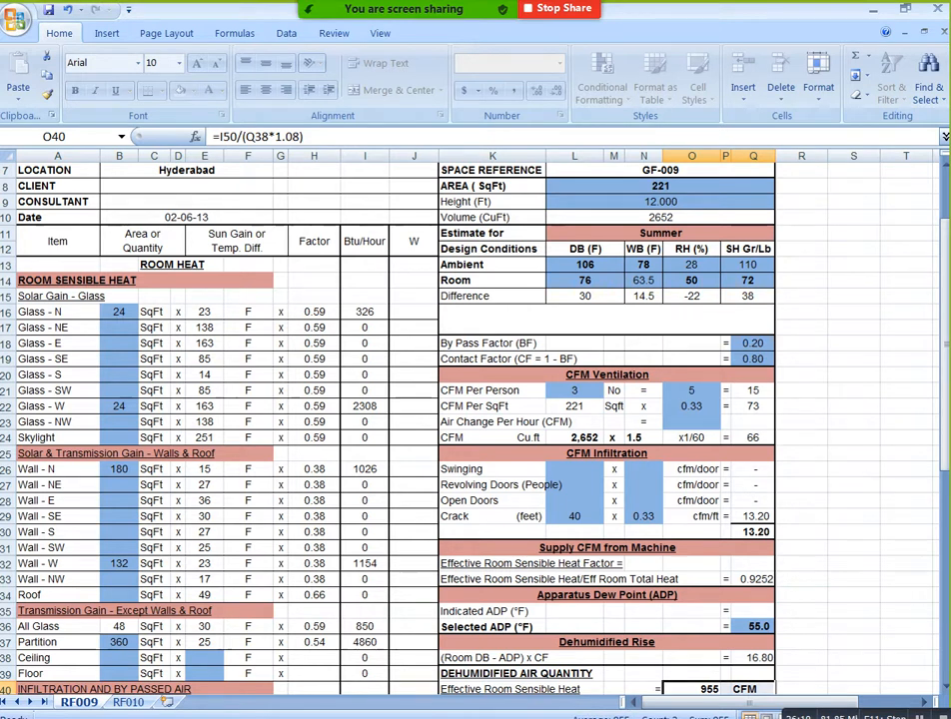
key(alt+Tab)
key(alt+Tab)
key(ctrl+Page_Down)
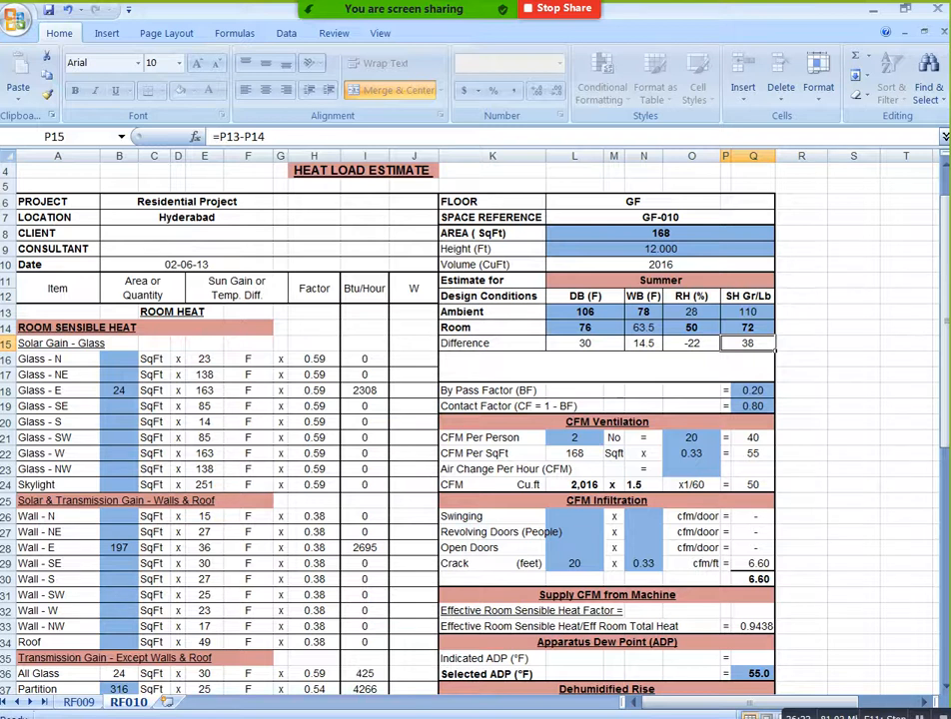
Step: Clear the east-facing glass area in the RF010 sheet
scroll(475, 419, down, 1)
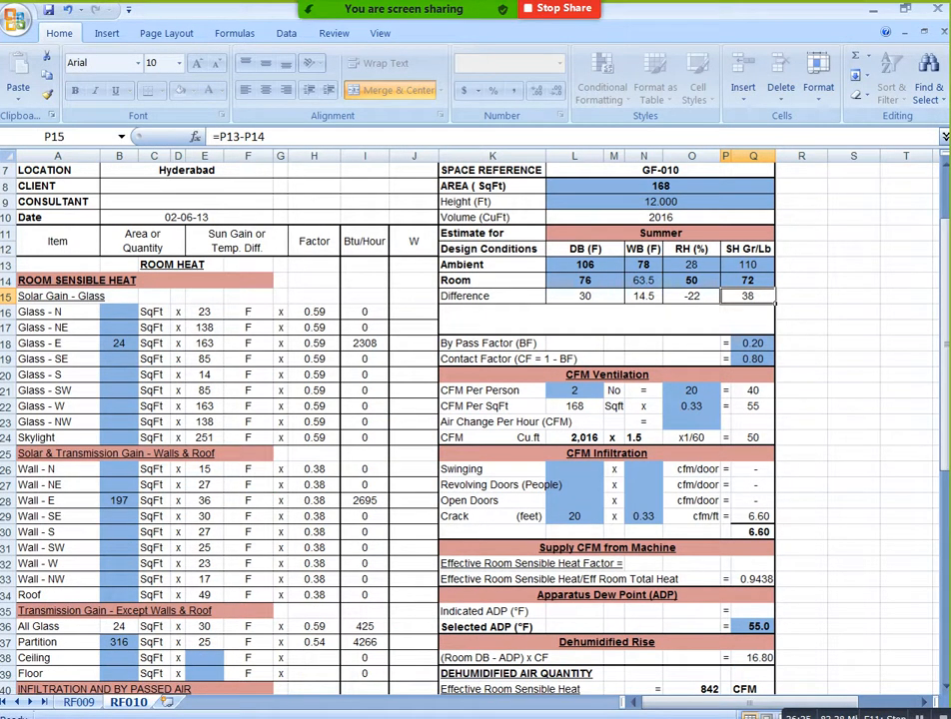
click(134, 344)
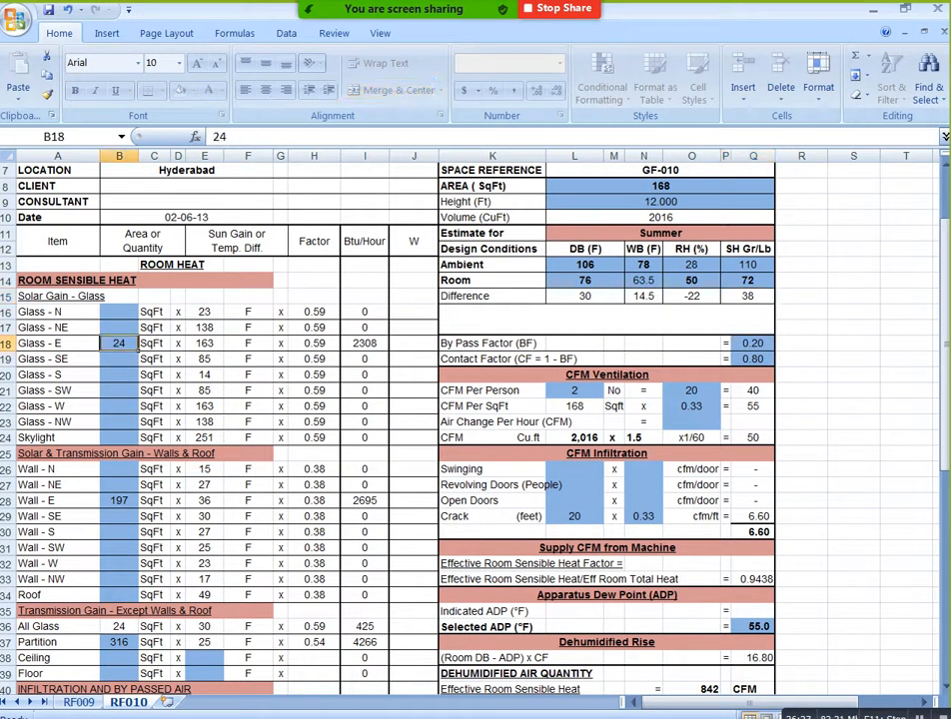
key(Delete)
click(249, 406)
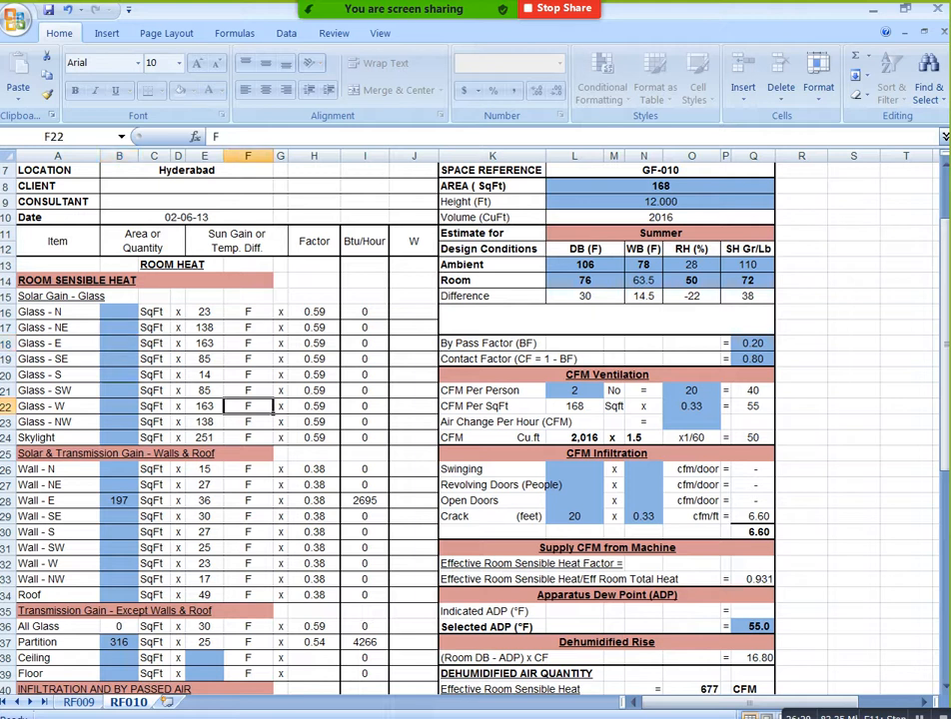
Step: Switch to the AutoCAD plan and measure the inside length of bedroom GF-010's north wall
key(alt+Tab)
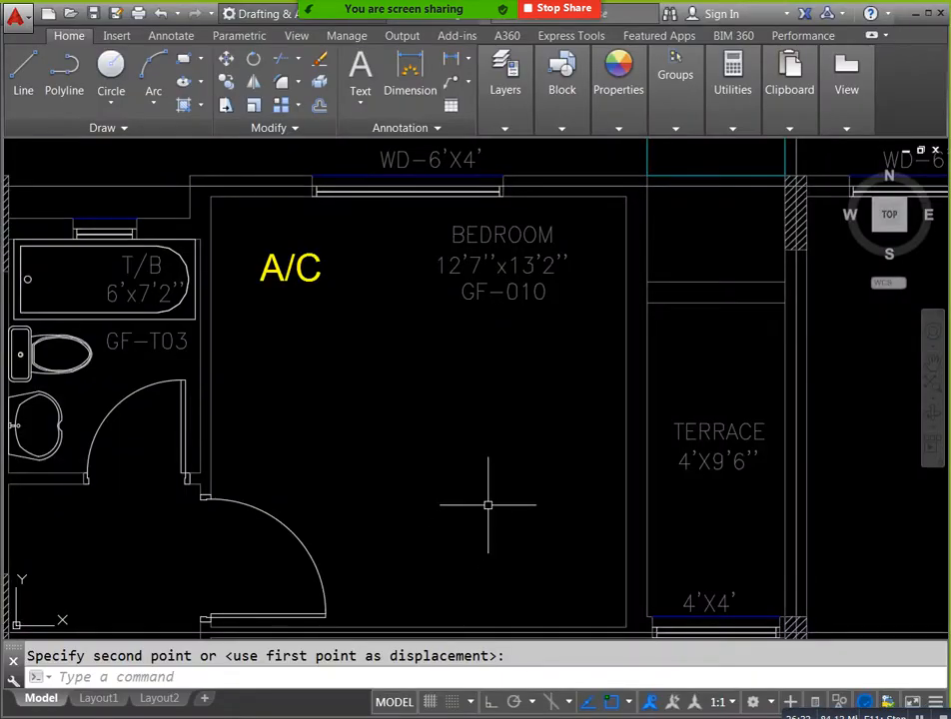
scroll(490, 505, down, 2)
drag(490, 504, 532, 525)
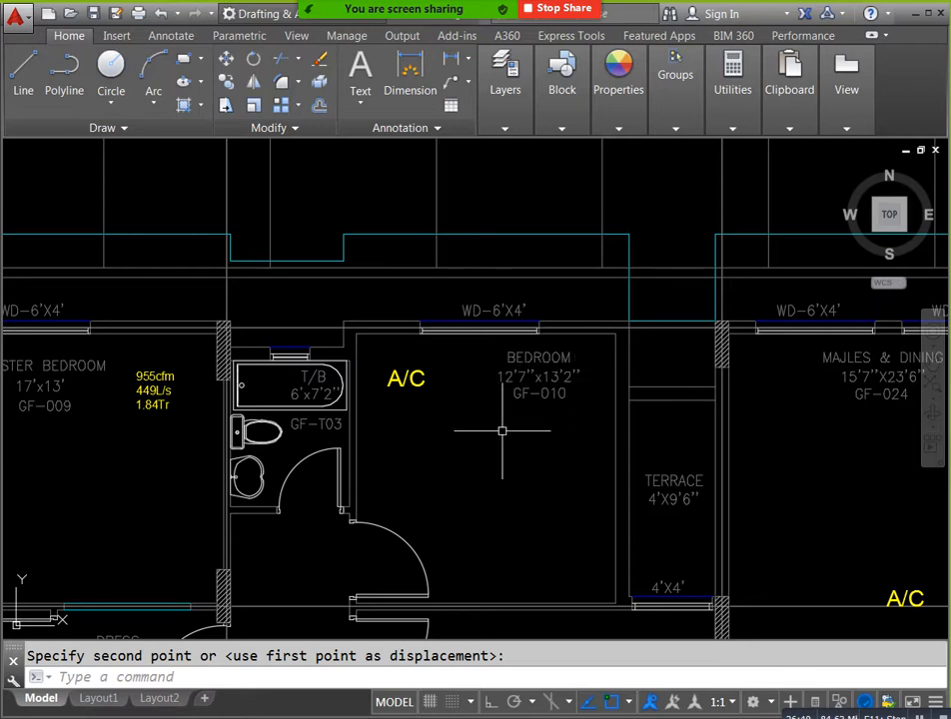
text(DI)
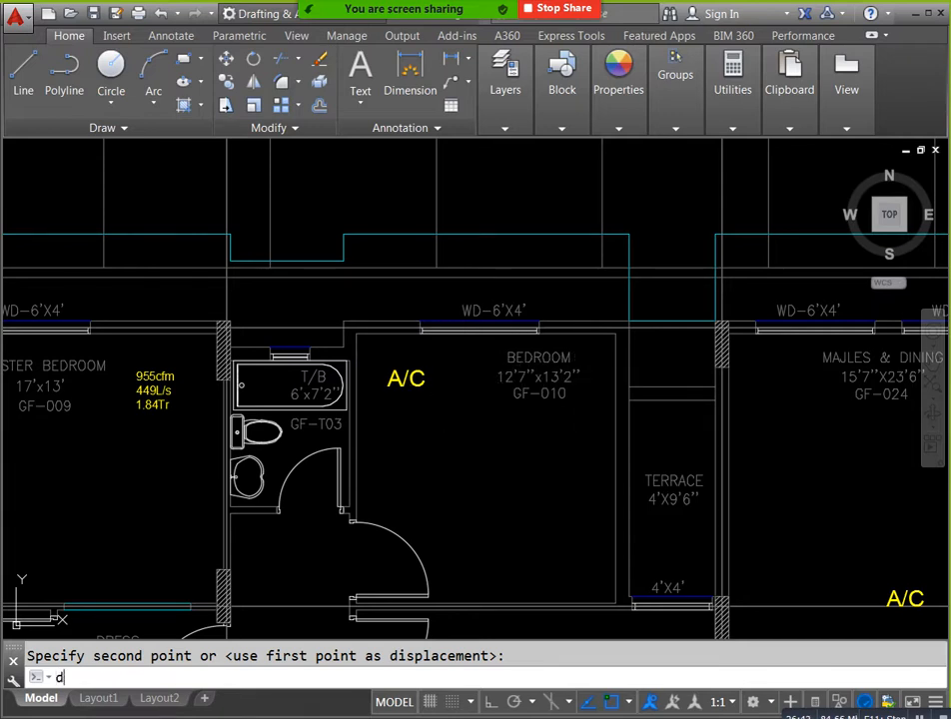
key(Return)
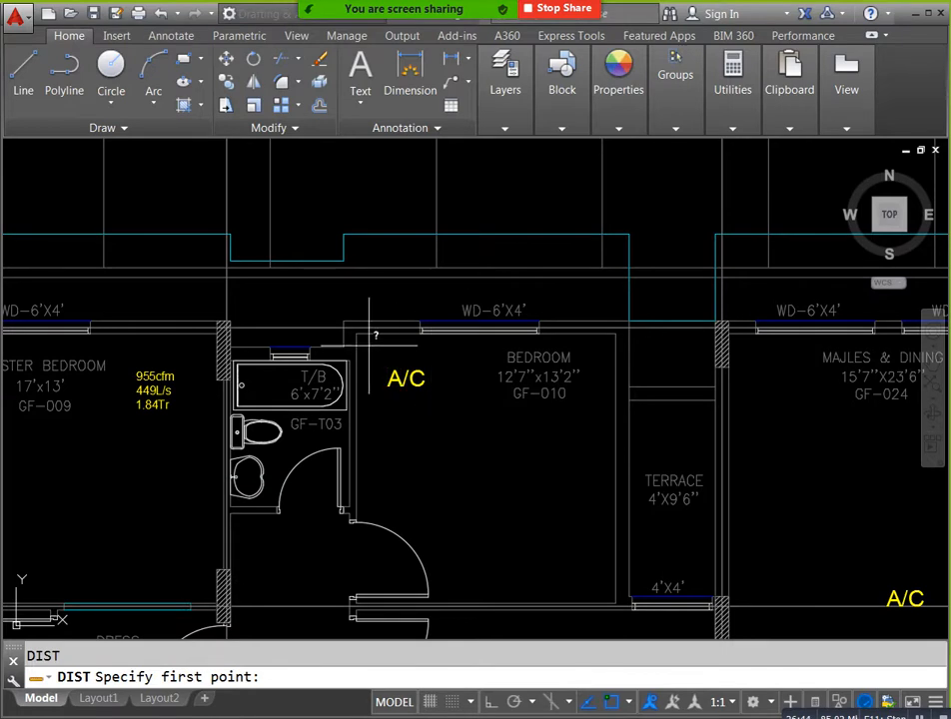
click(352, 331)
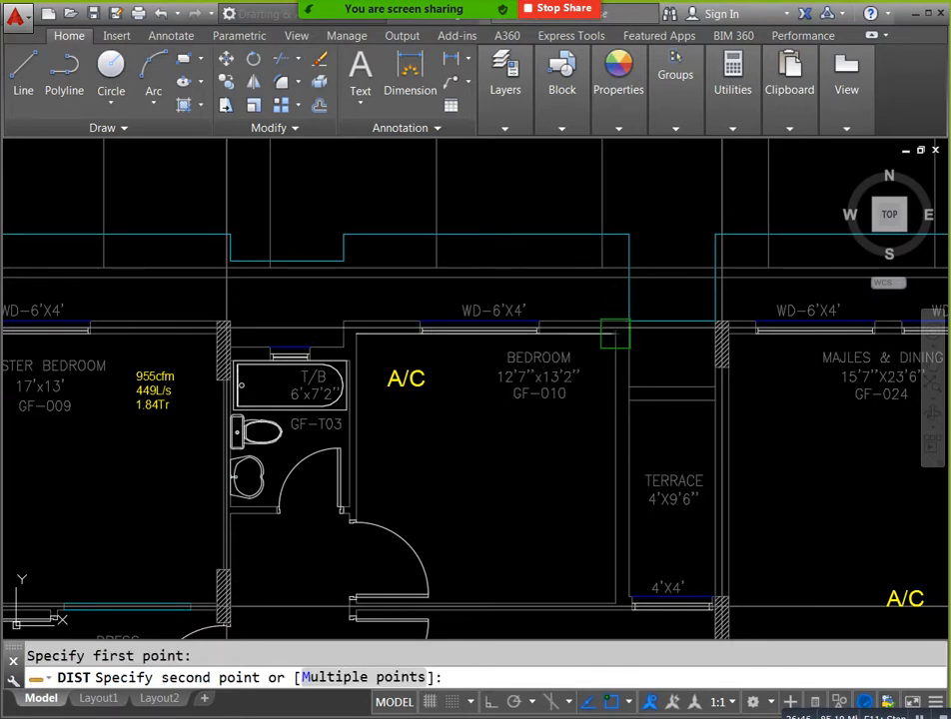
click(613, 330)
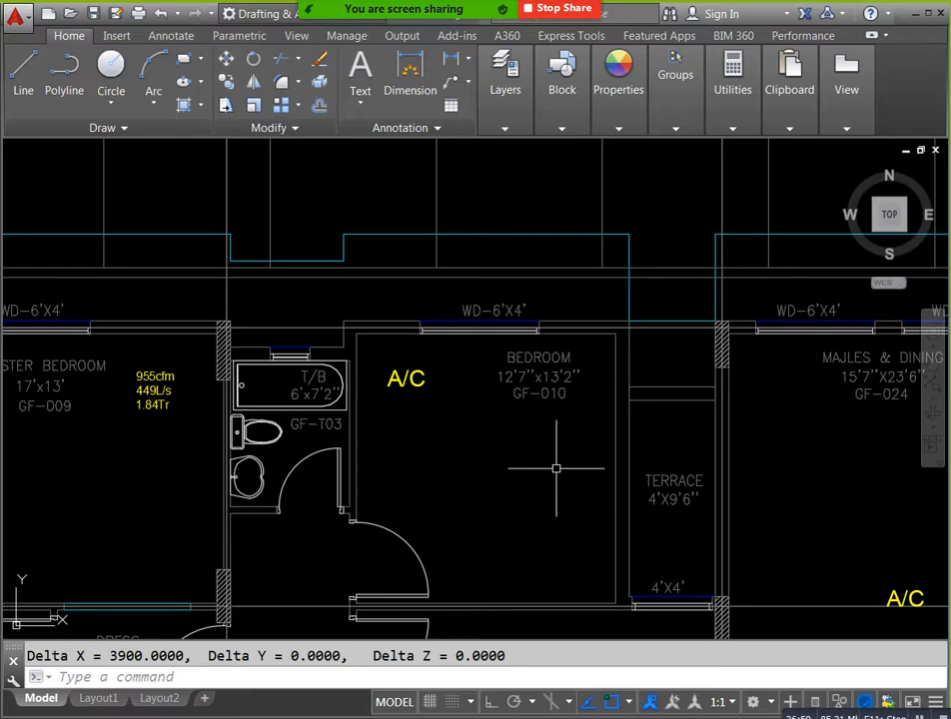
Step: Measure the inside length of bedroom GF-010's east wall, from its south corner to its north corner
text(di)
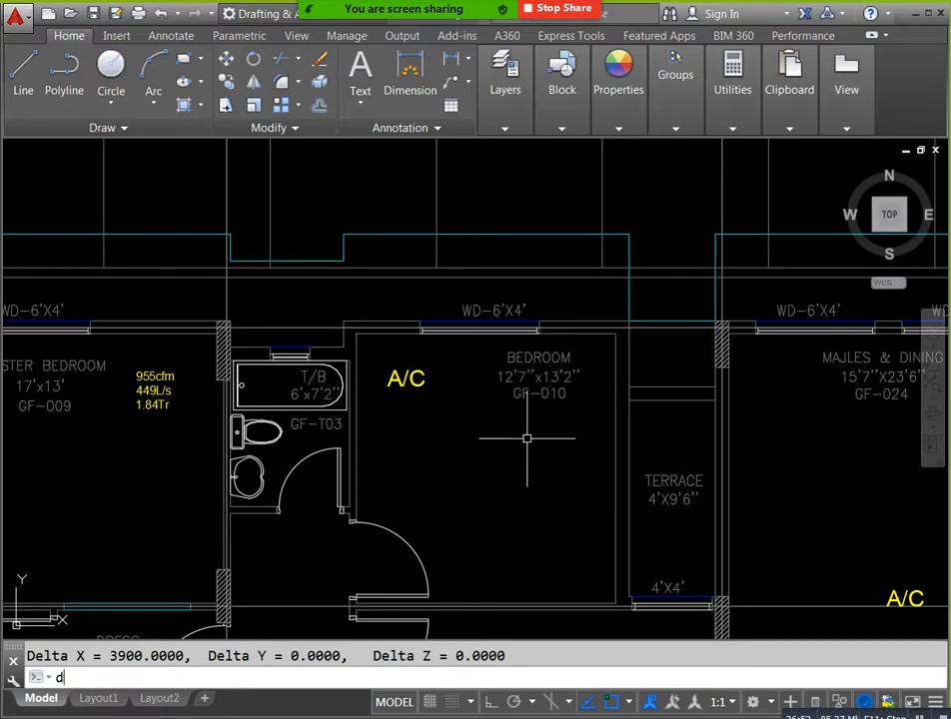
key(Return)
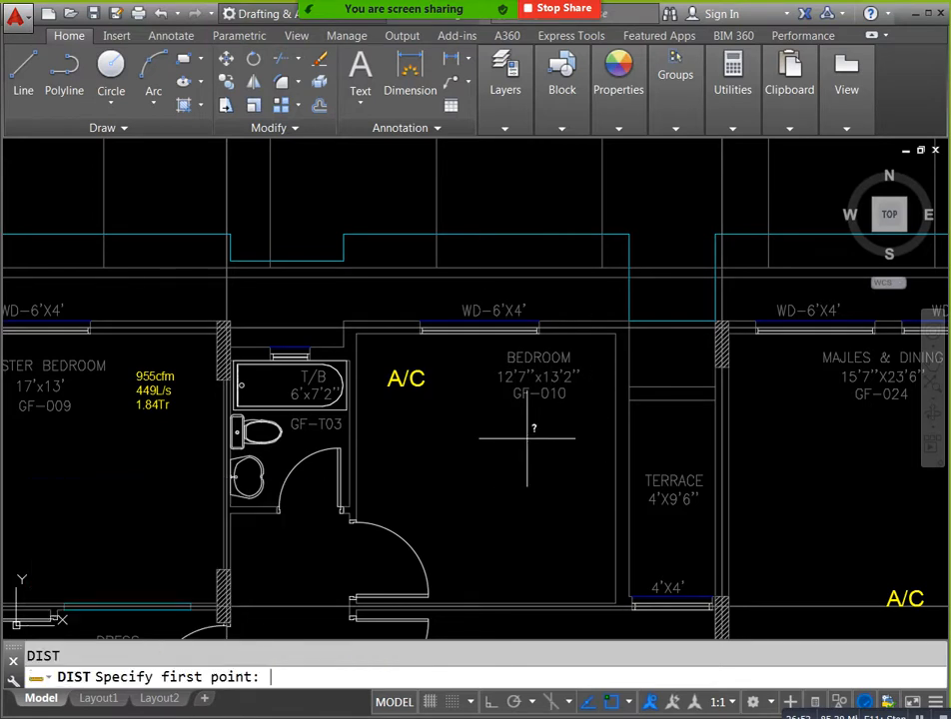
click(614, 601)
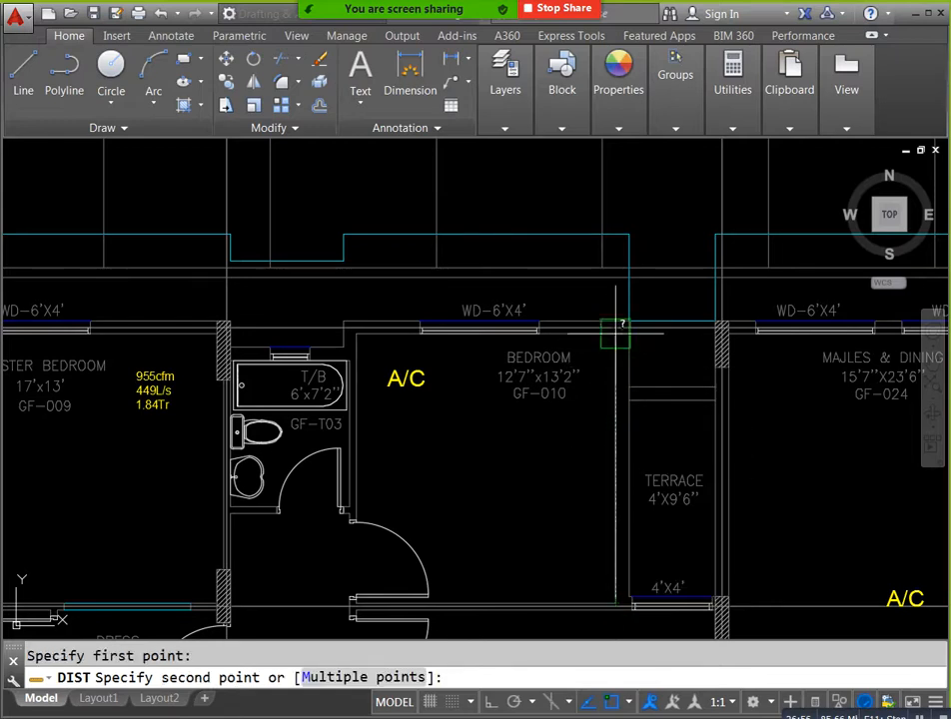
click(613, 329)
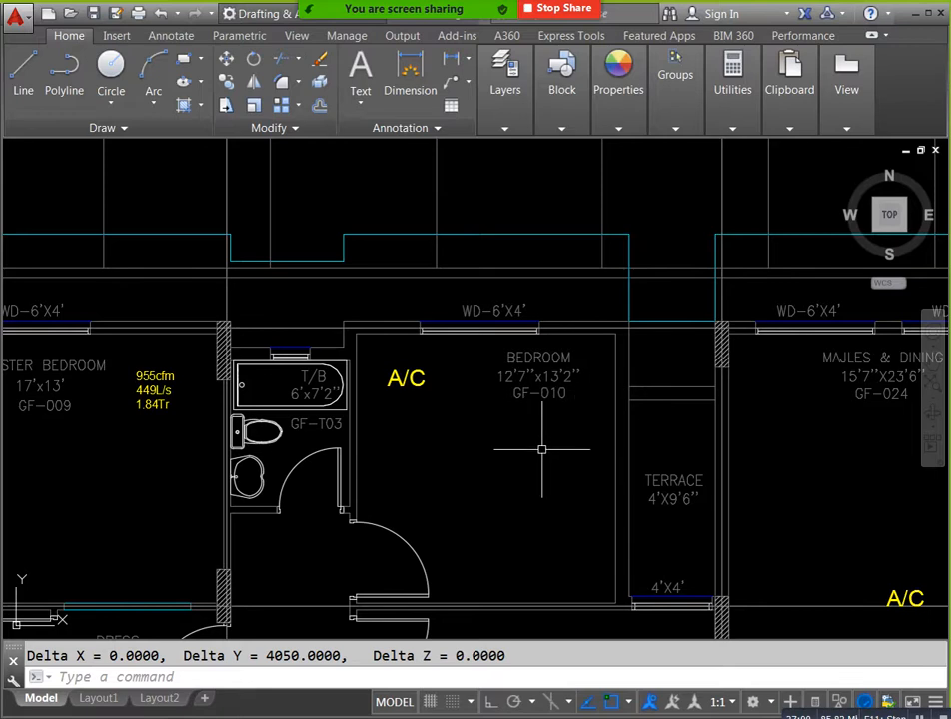
drag(544, 449, 583, 462)
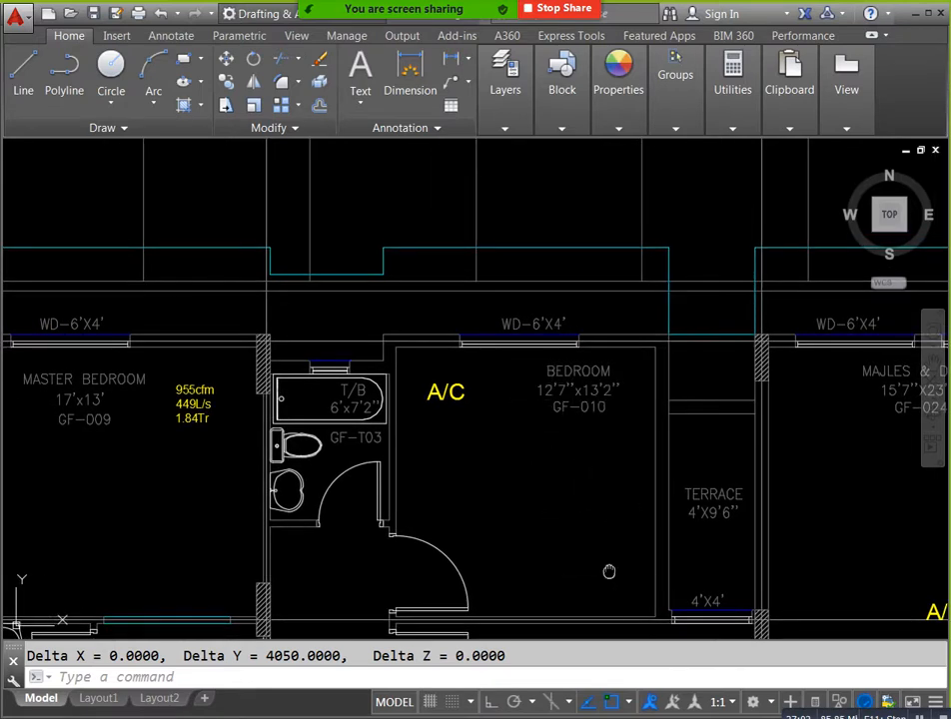
drag(609, 573, 618, 541)
Step: Multiply the 12.7 ft wall length by the 12 ft height in Calculator and minimize it
key(alt+Tab)
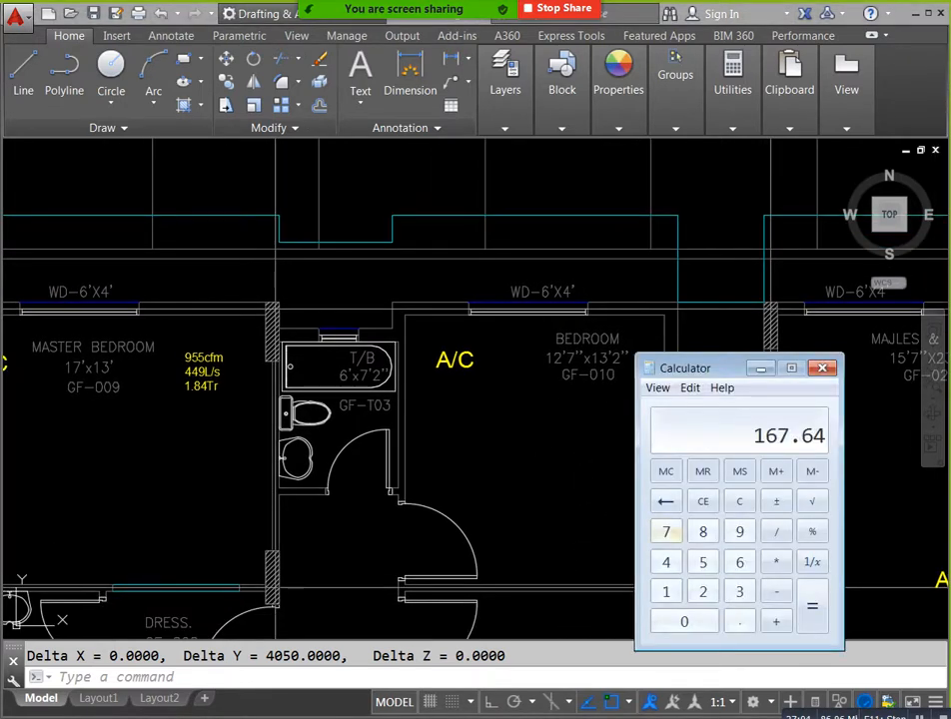
key(Escape)
text(1)
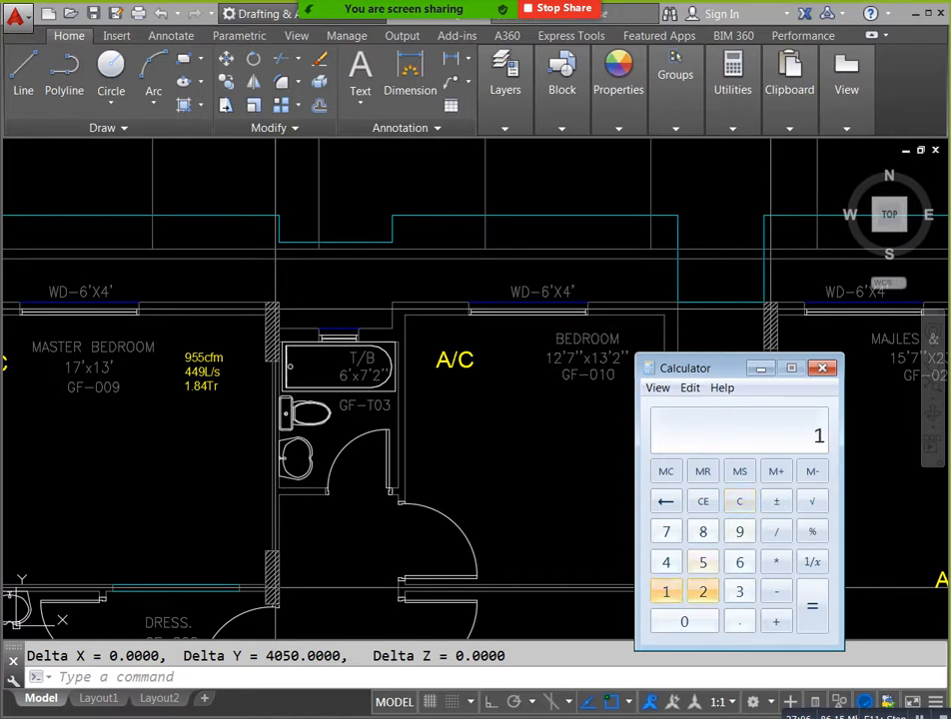
text(2.7)
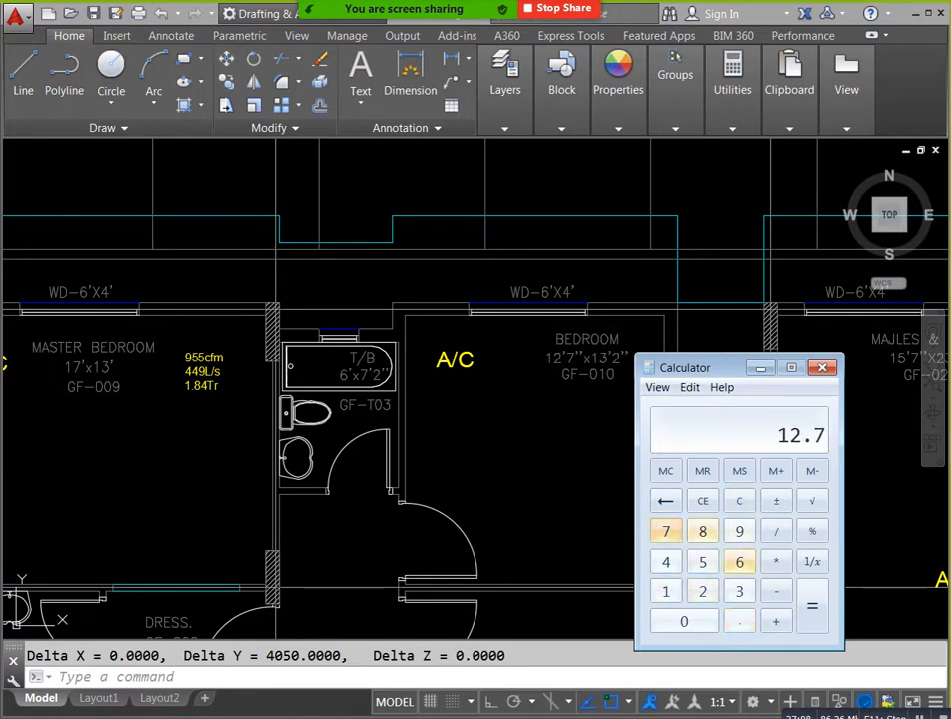
text(*12)
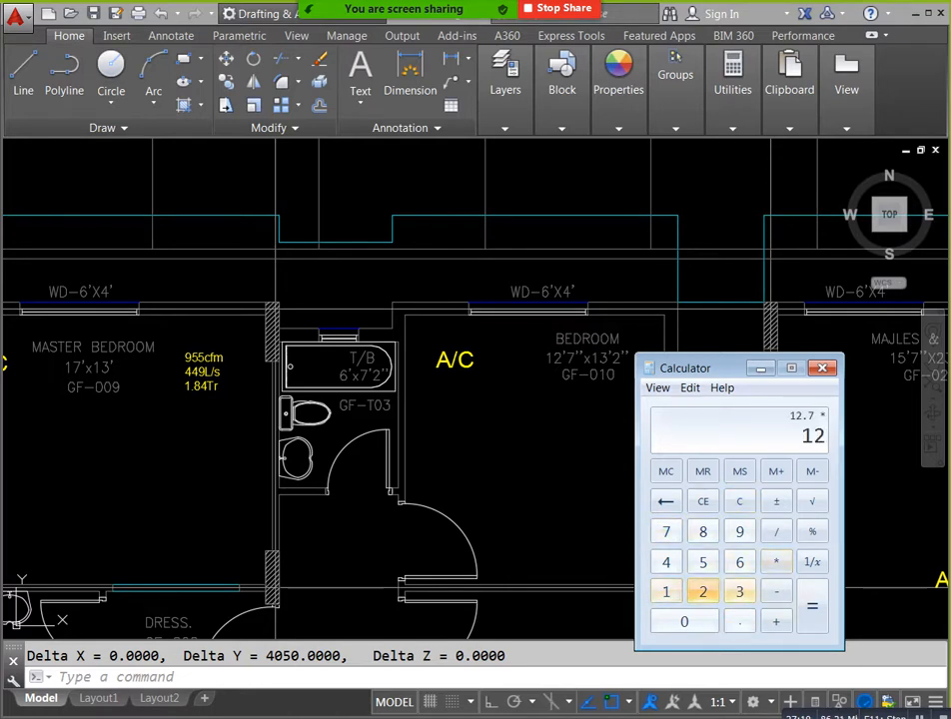
key(Return)
click(761, 368)
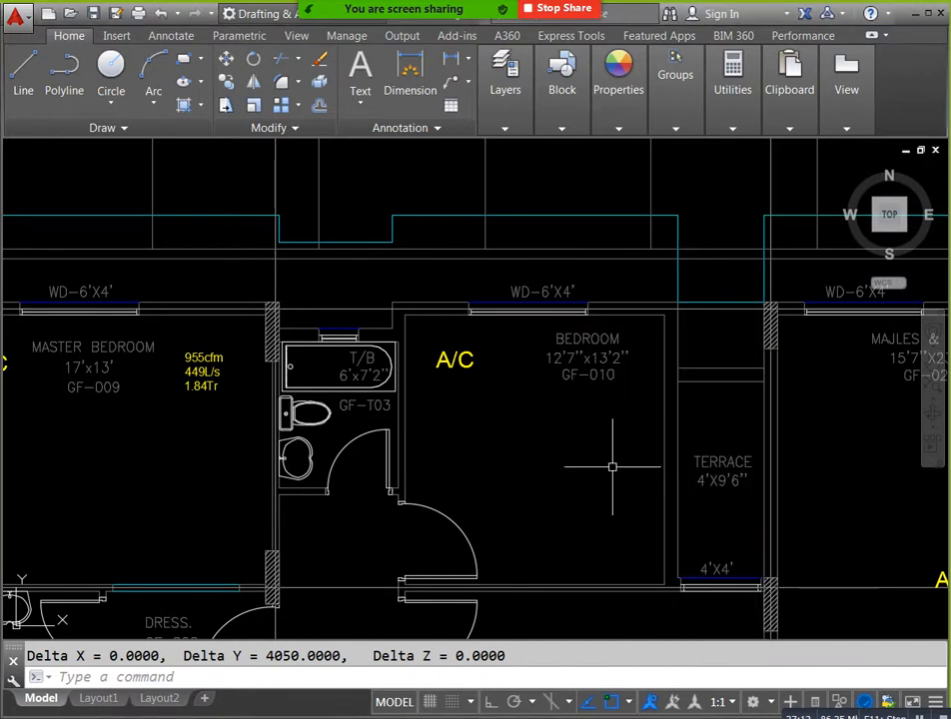
Step: Check the plan's compass orientation and set the north-facing glass area in the Excel RF010 sheet to 154 SqFt
scroll(611, 466, down, 4)
scroll(603, 469, down, 1)
scroll(480, 334, down, 2)
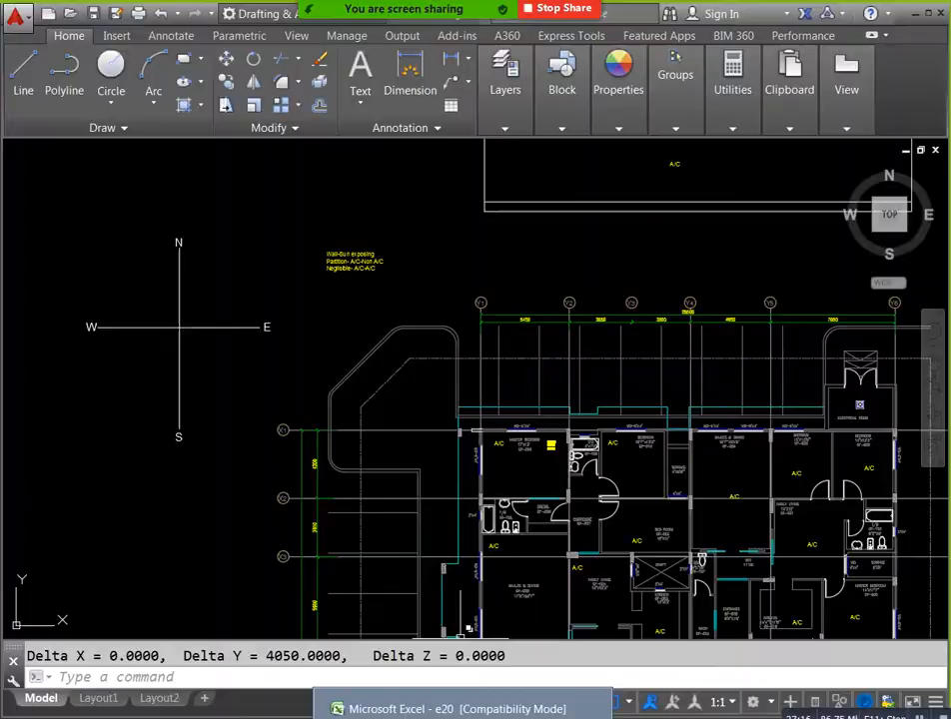
click(459, 707)
click(118, 311)
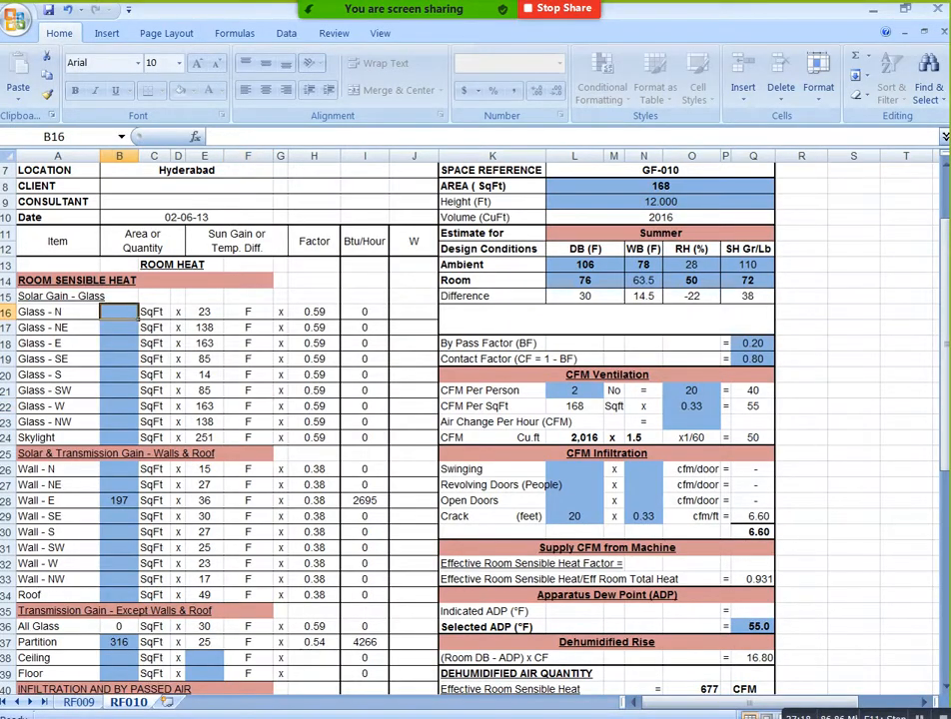
text(154)
key(Return)
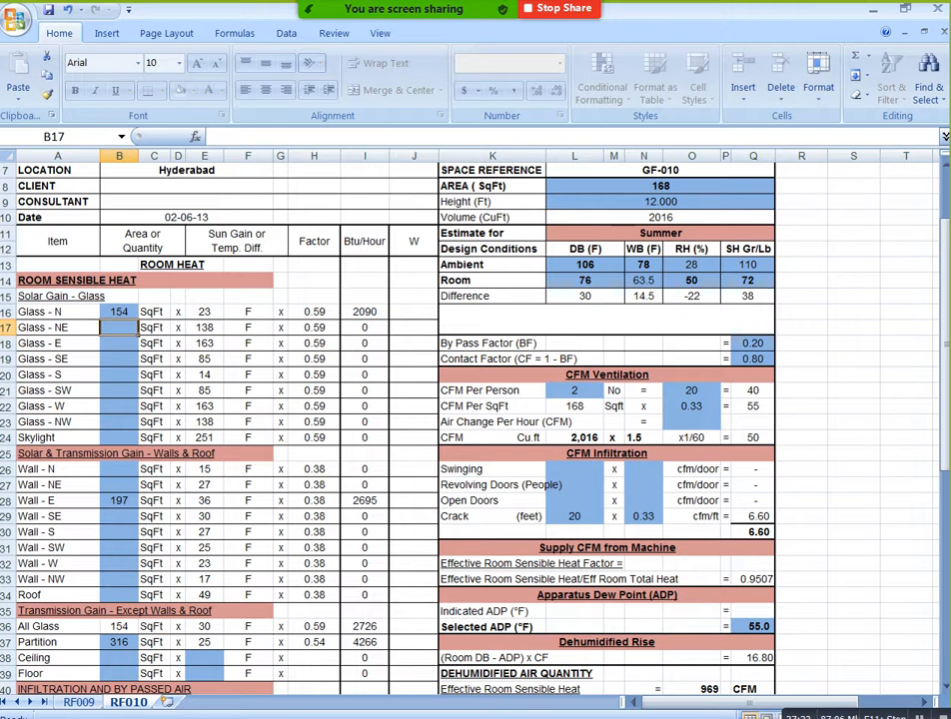
Step: Clear the east wall area in the RF010 sheet
scroll(476, 429, down, 1)
click(119, 453)
key(Delete)
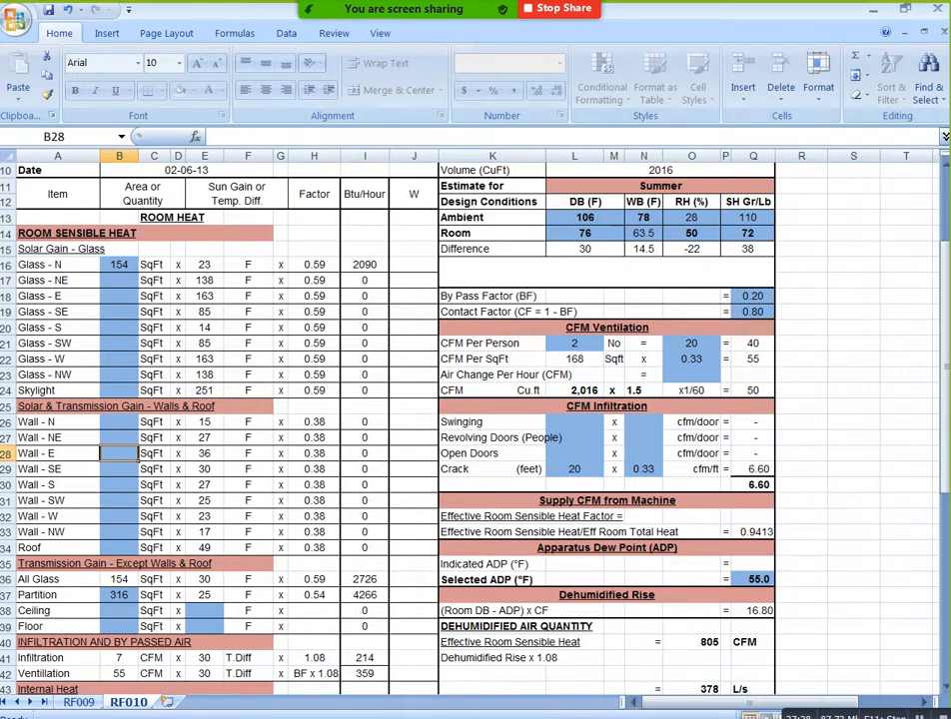
Step: Check bedroom GF-010's north window on the plan and enter 24 SqFt as the north wall area in the Excel RF010 sheet
key(alt+Tab)
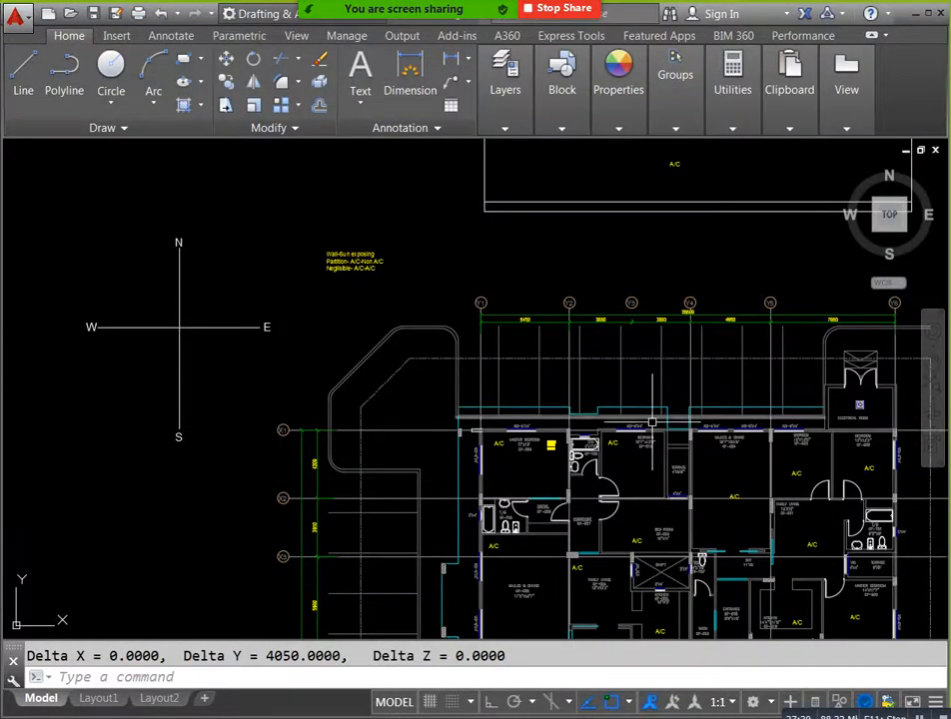
scroll(640, 446, up, 3)
scroll(640, 446, up, 3)
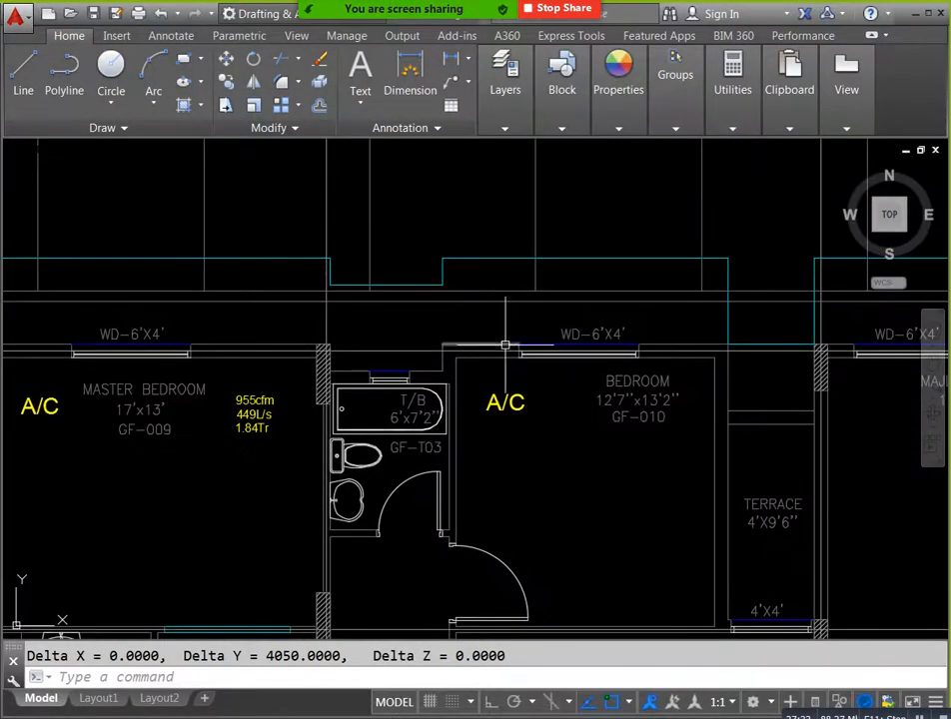
drag(602, 425, 595, 388)
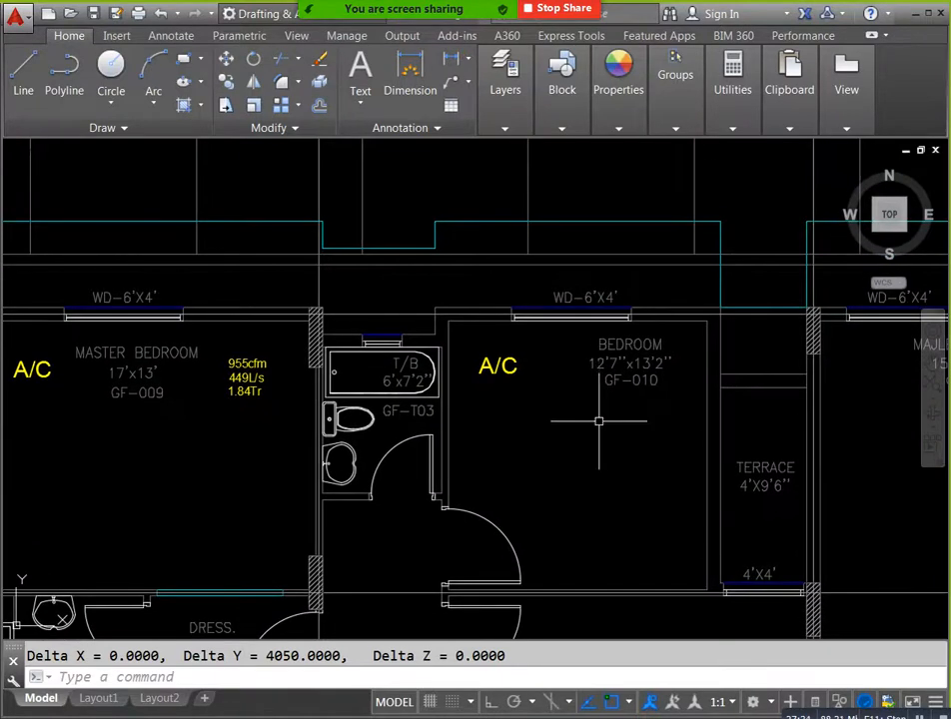
scroll(582, 370, down, 6)
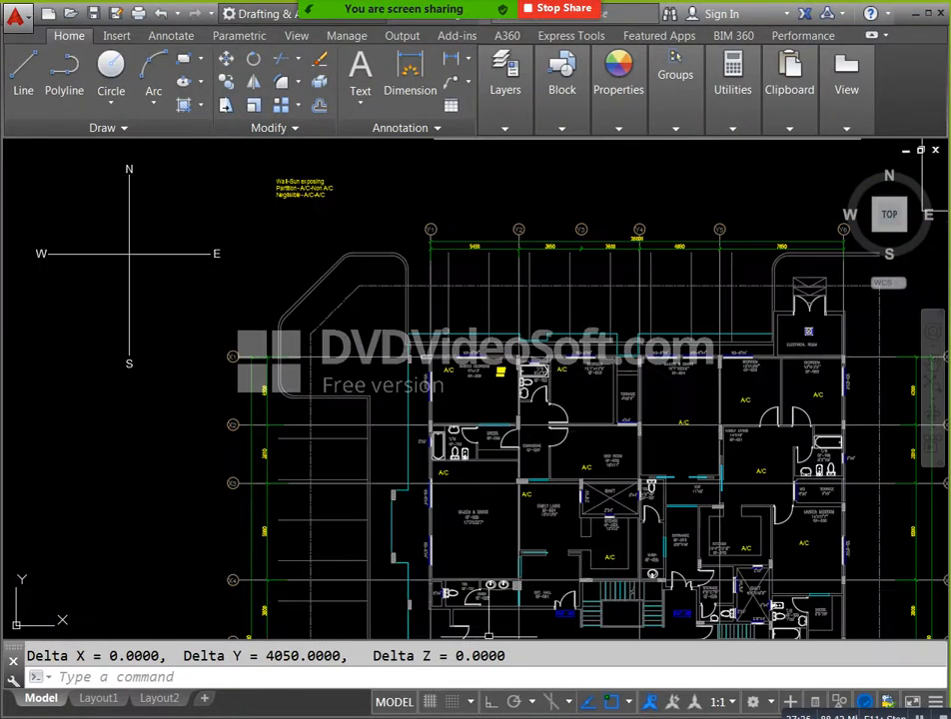
click(477, 718)
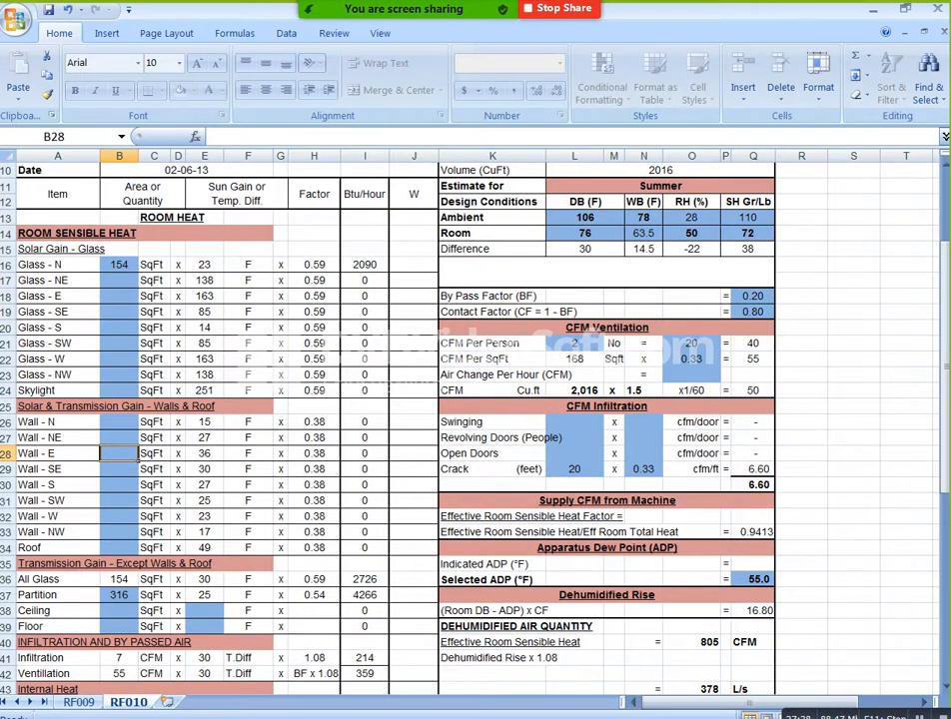
click(119, 422)
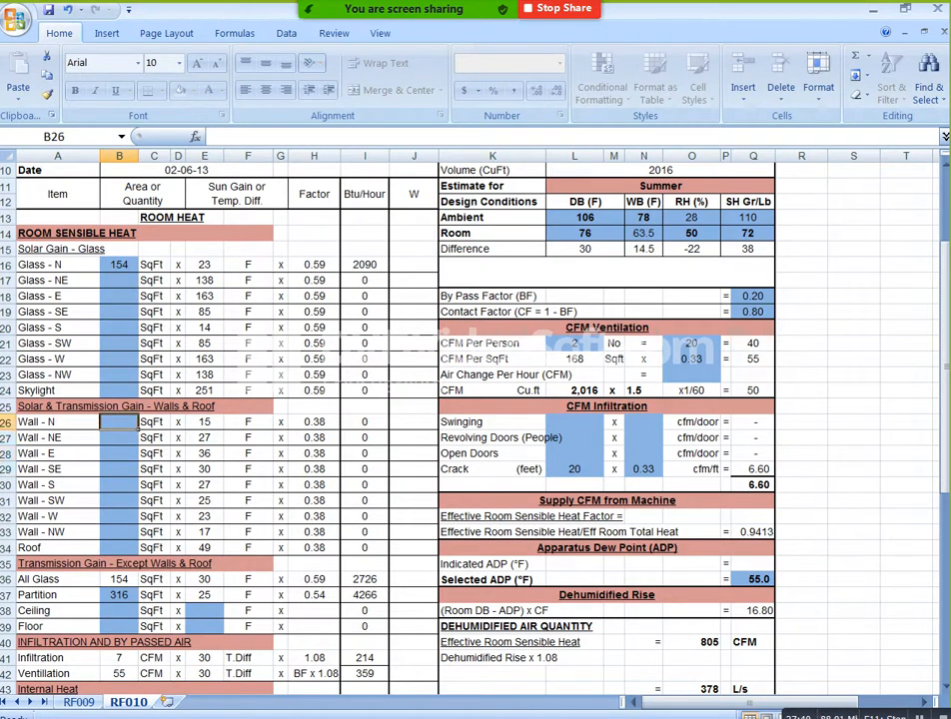
text(24)
key(Return)
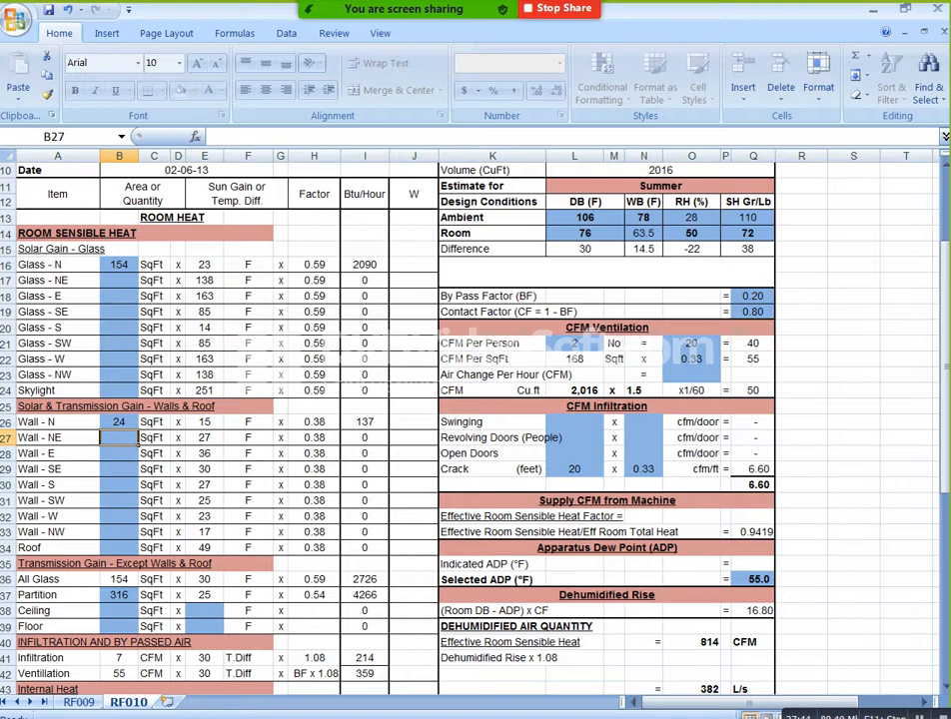
Step: Set the north wall area to 154 SqFt and the north glass area to 24 SqFt in the RF010 sheet
scroll(400, 420, down, 2)
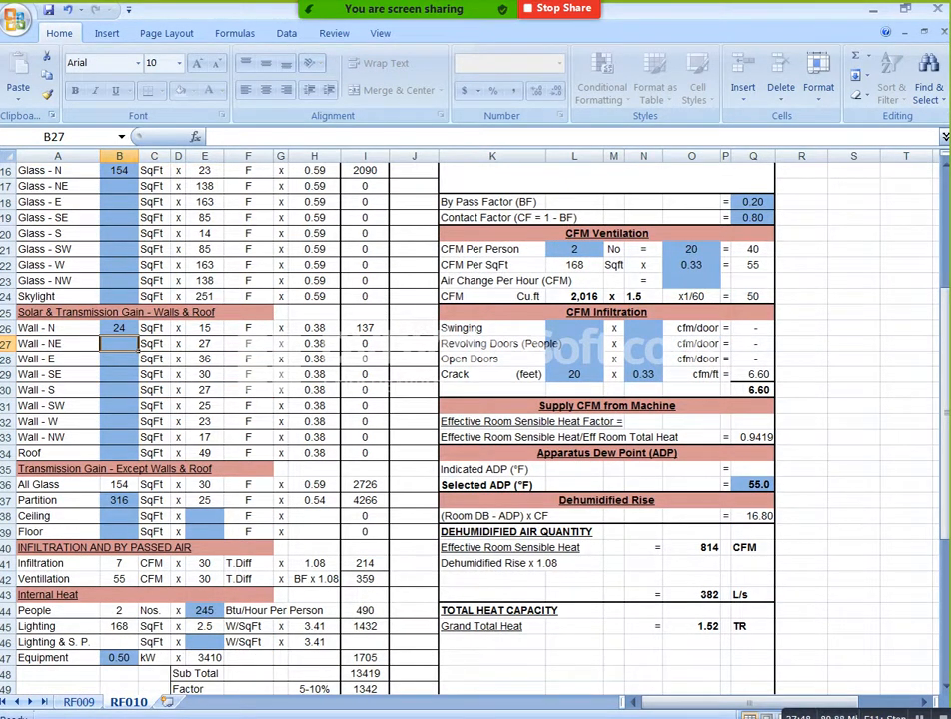
scroll(400, 419, up, 1)
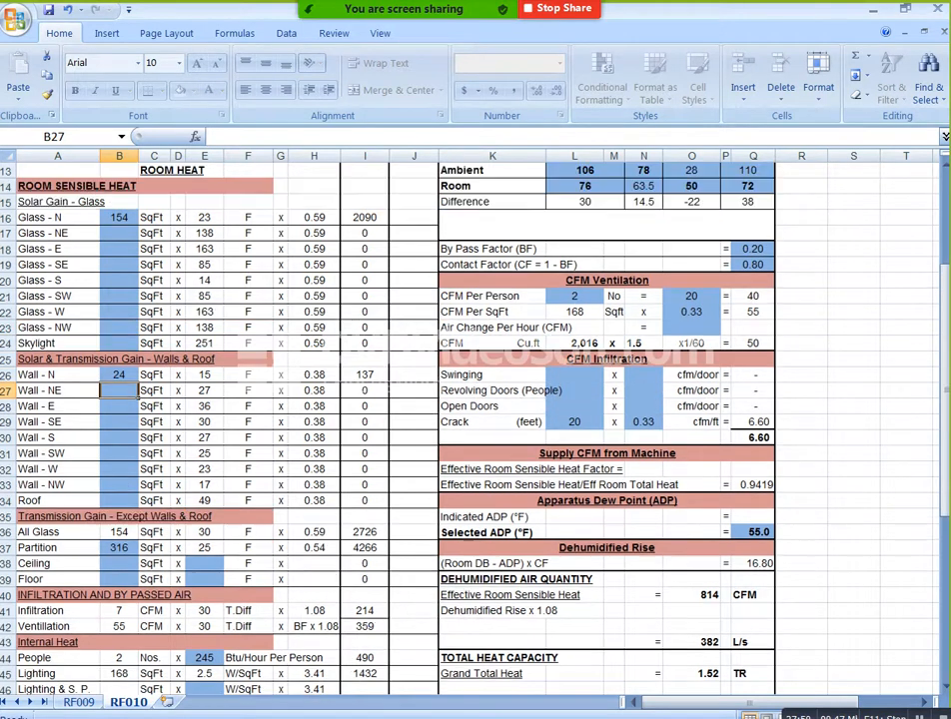
double_click(119, 374)
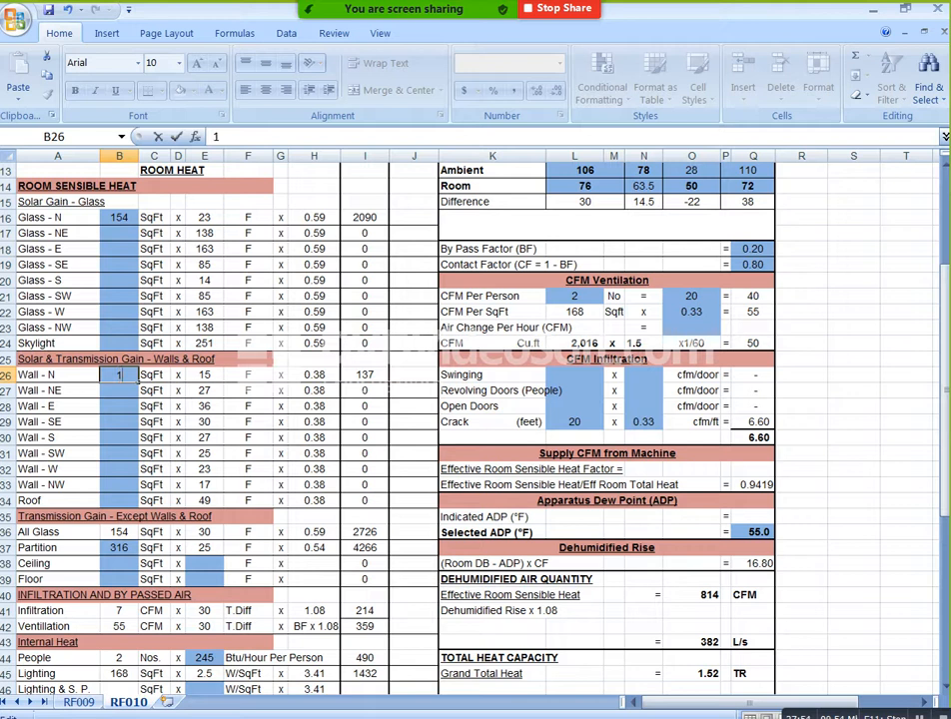
click(136, 220)
key(BackSpace)
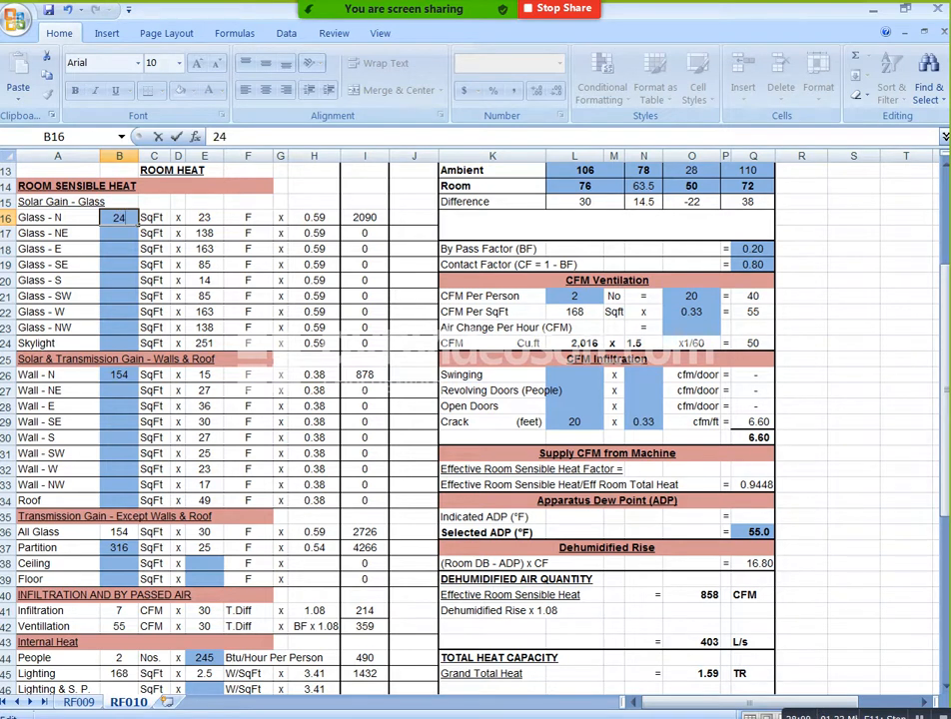
scroll(400, 419, up, 1)
Step: Switch to Calculator and subtract the 24 SqFt window area from the 152.4 SqFt gross north wall area
key(alt+Tab)
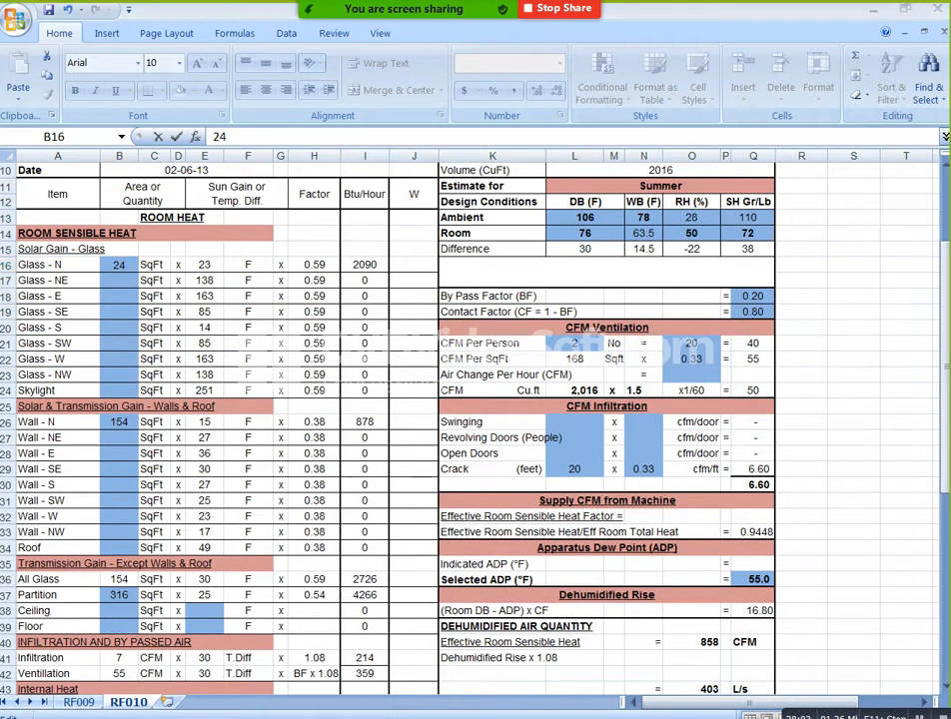
text(-2)
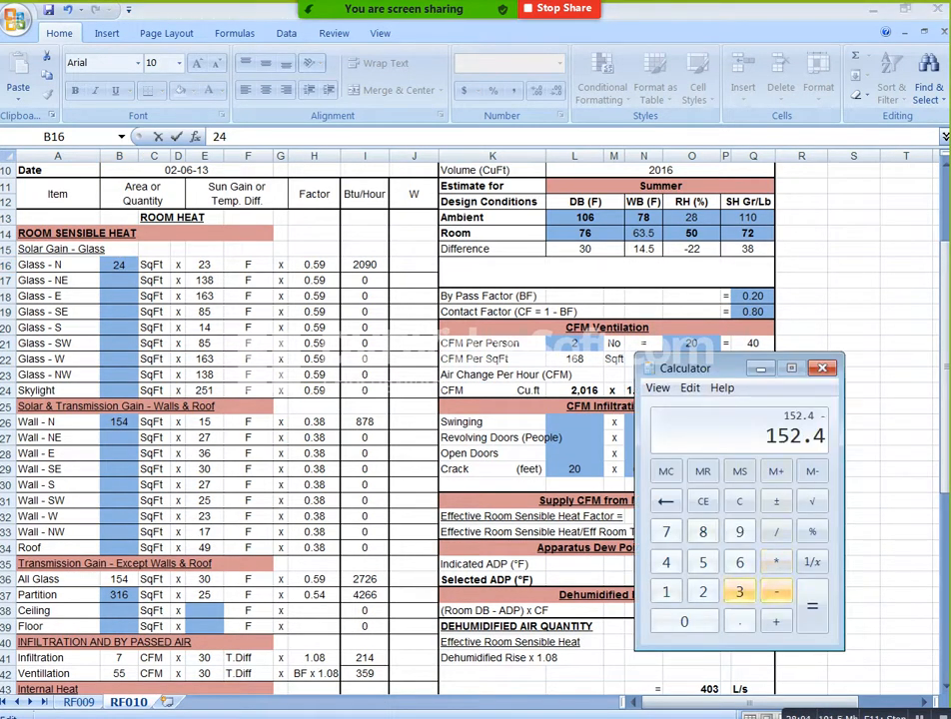
text(4)
key(Return)
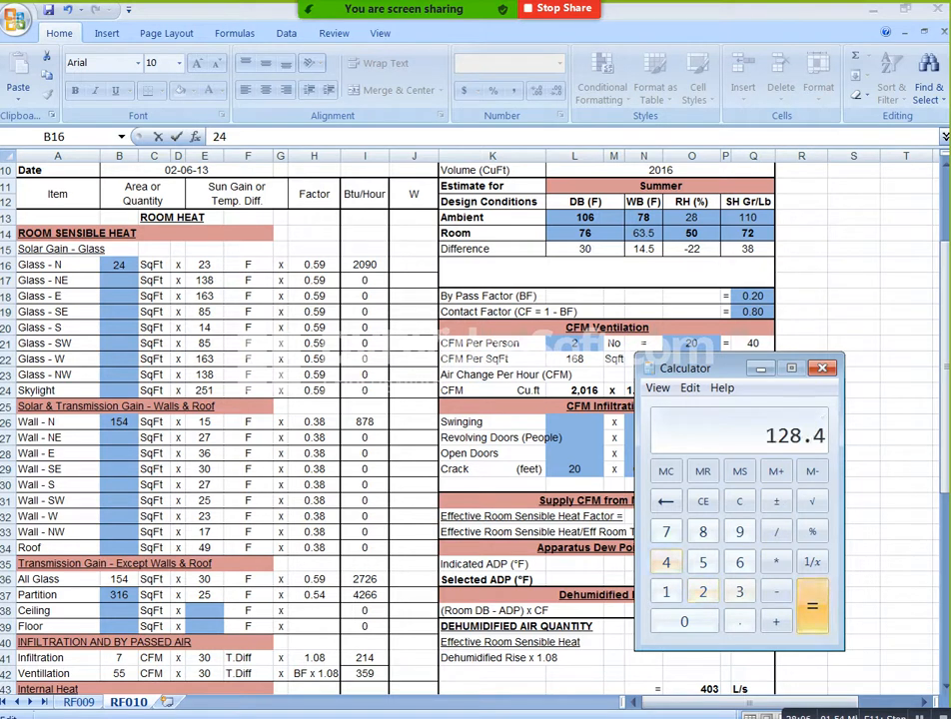
Step: Set the north wall area in the Excel RF010 sheet to 129 SqFt and review the dehumidified air quantity and heat capacity
key(alt+Tab)
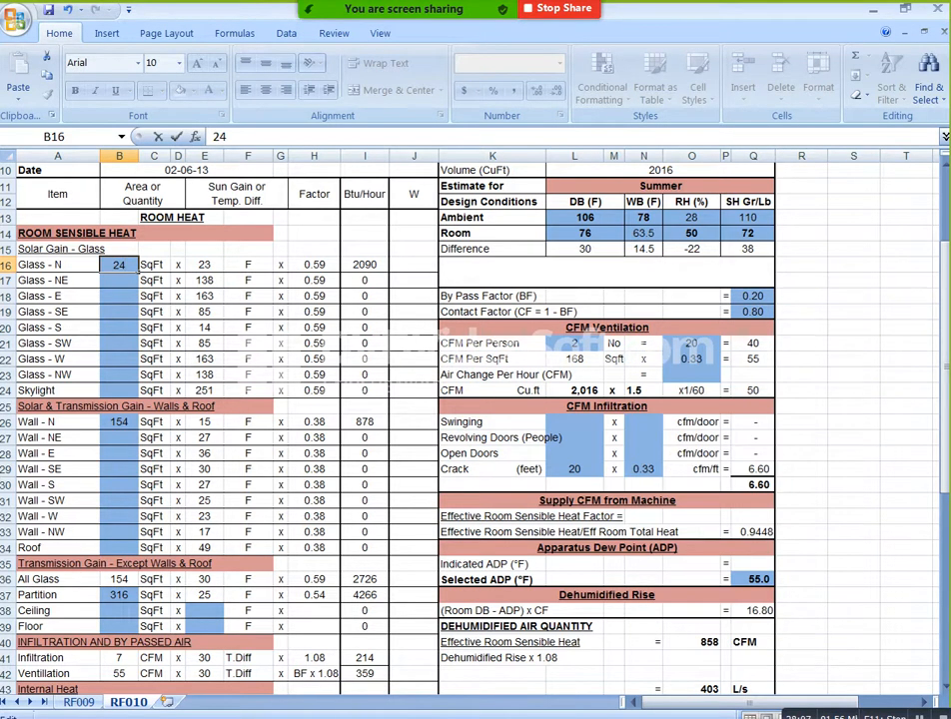
double_click(119, 422)
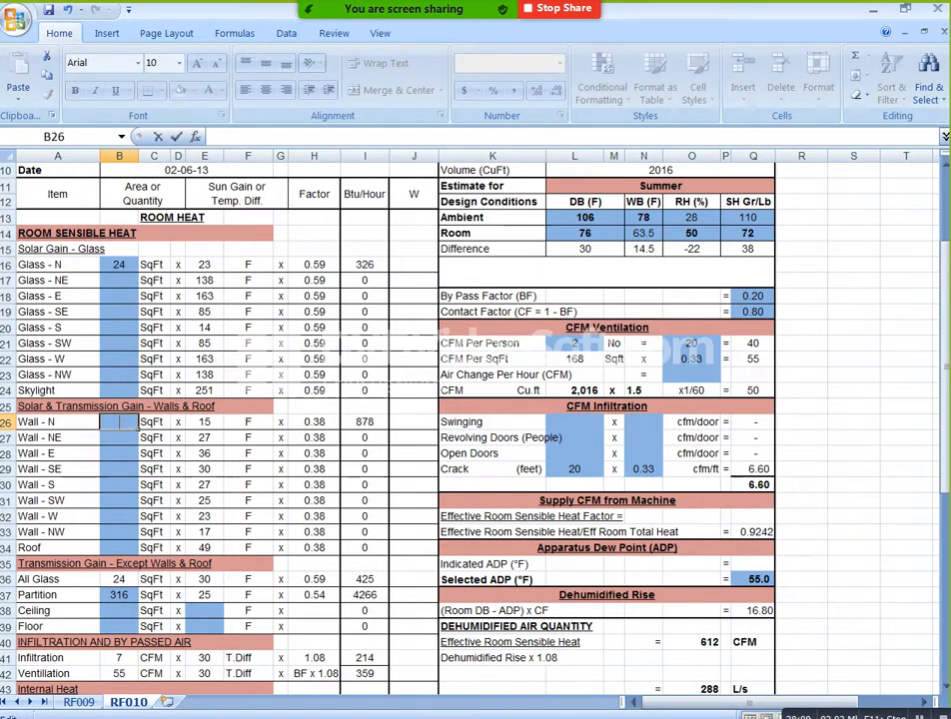
text(129)
key(Return)
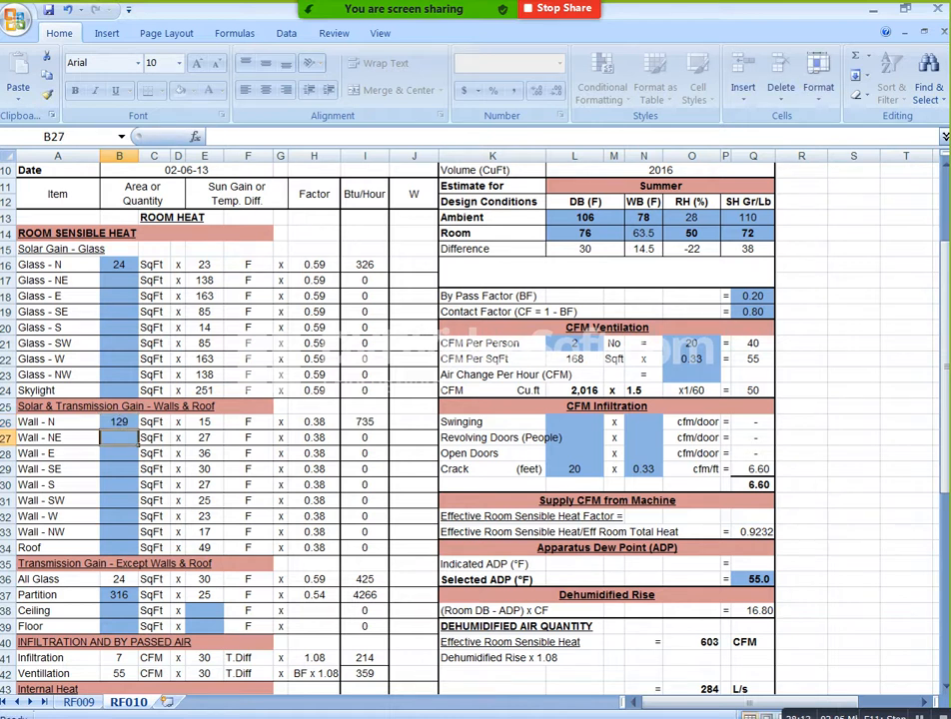
scroll(399, 420, down, 3)
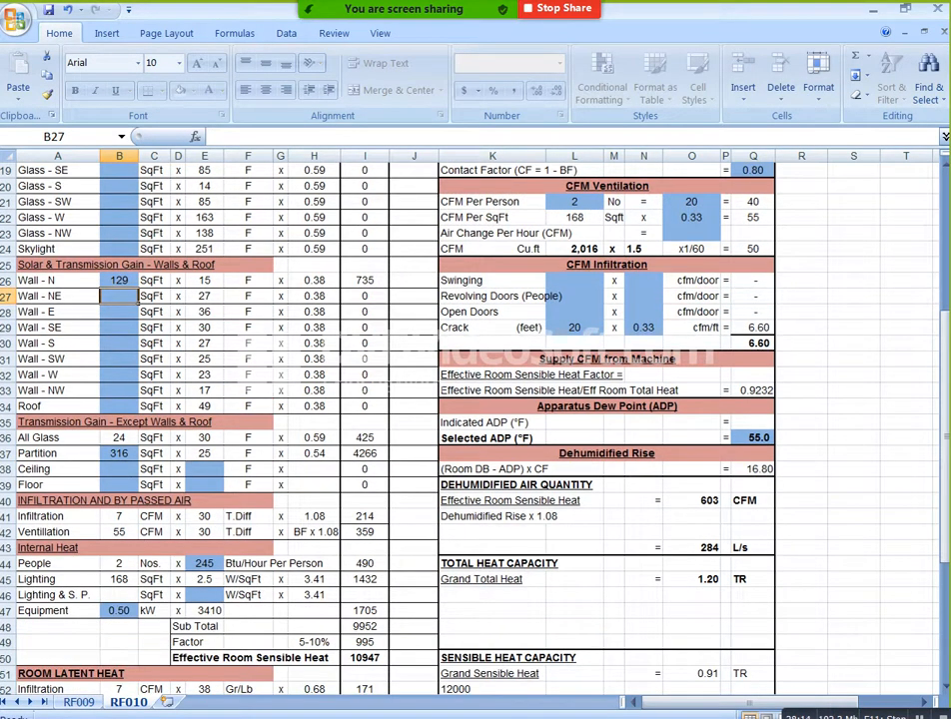
scroll(400, 420, down, 1)
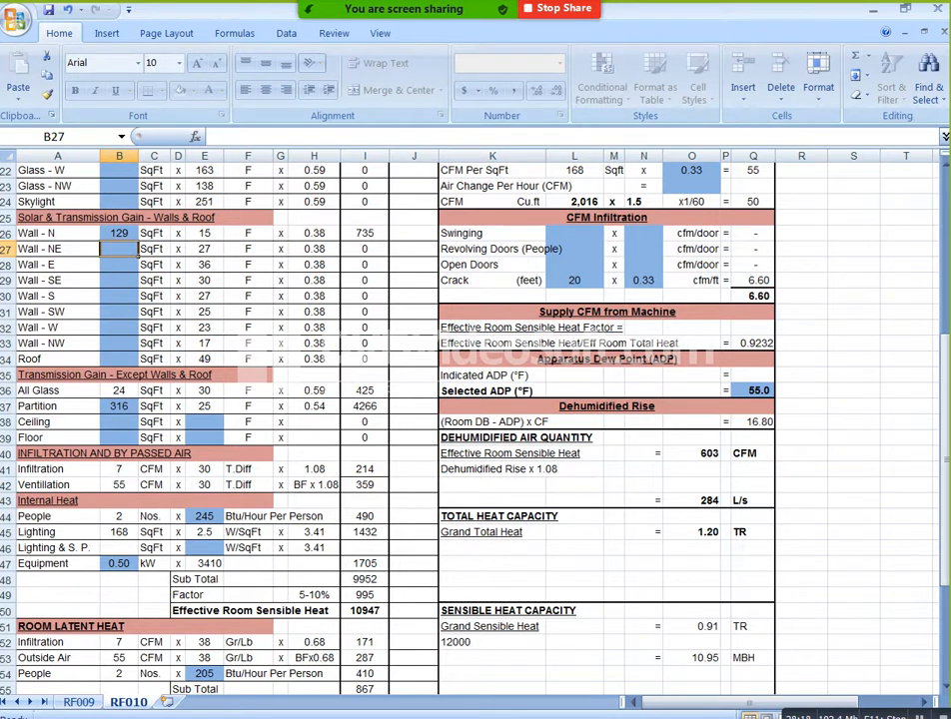
Step: Examine bedroom GF-010's dimensions and its east wall beside the terrace on the AutoCAD floor plan
key(alt+Tab)
scroll(633, 397, up, 6)
scroll(511, 413, up, 3)
scroll(511, 413, down, 3)
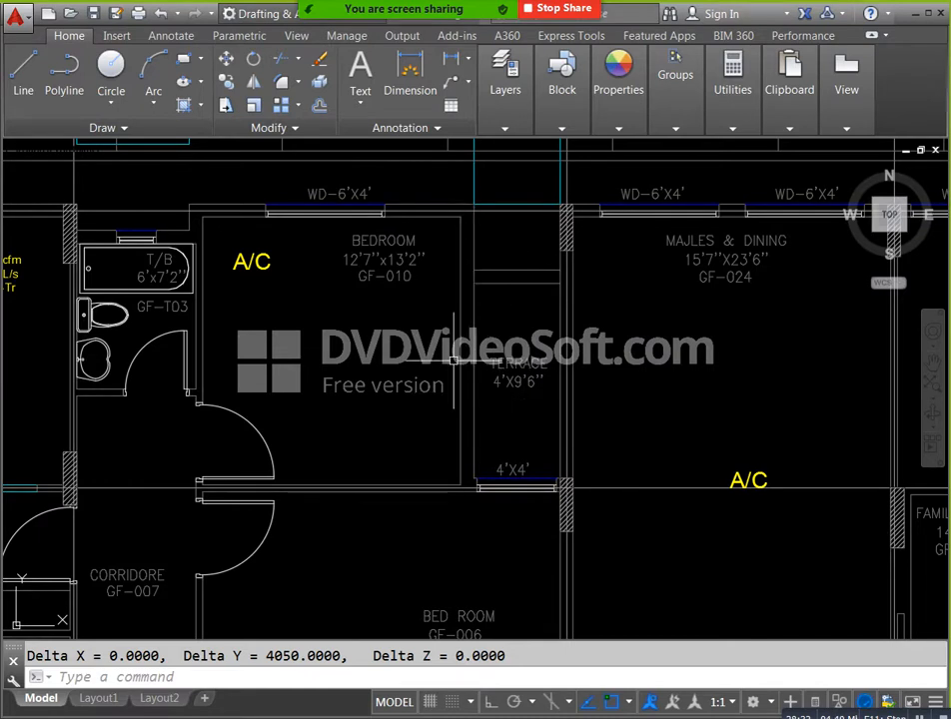
scroll(451, 364, down, 6)
drag(324, 373, 437, 398)
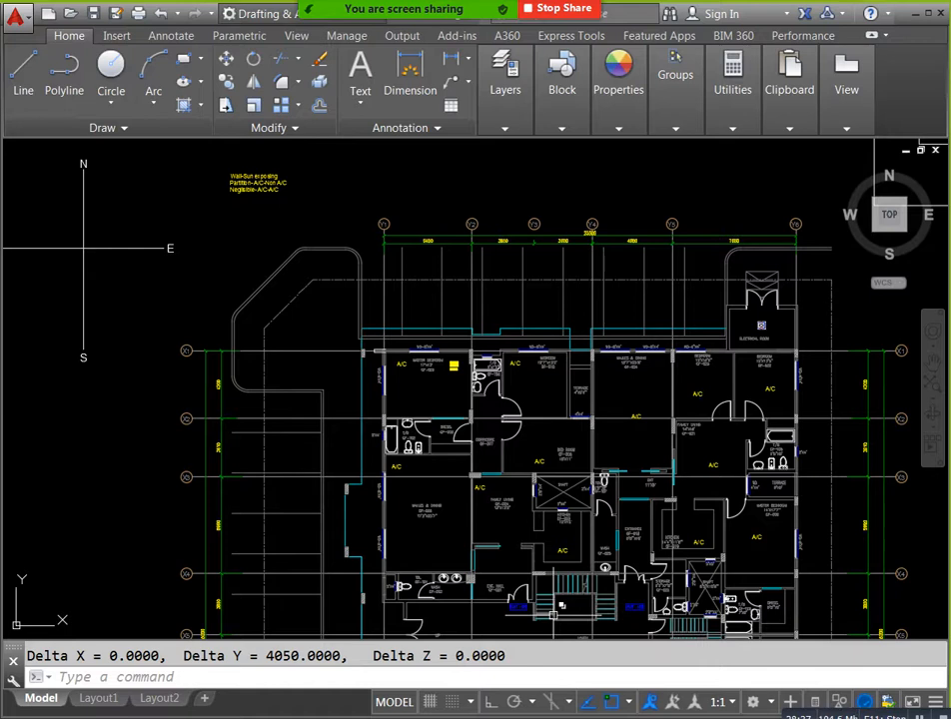
Step: Multiply the 13.2 ft east wall length by the 12 ft height in Calculator and minimize it
key(alt+Tab)
click(739, 501)
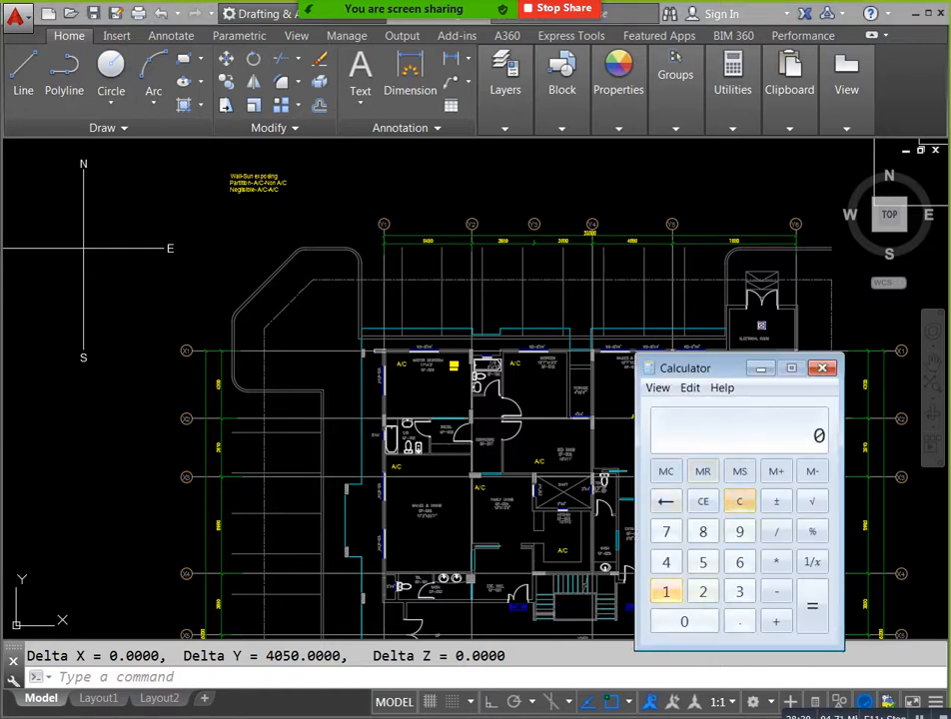
click(666, 591)
click(739, 591)
click(739, 621)
click(702, 591)
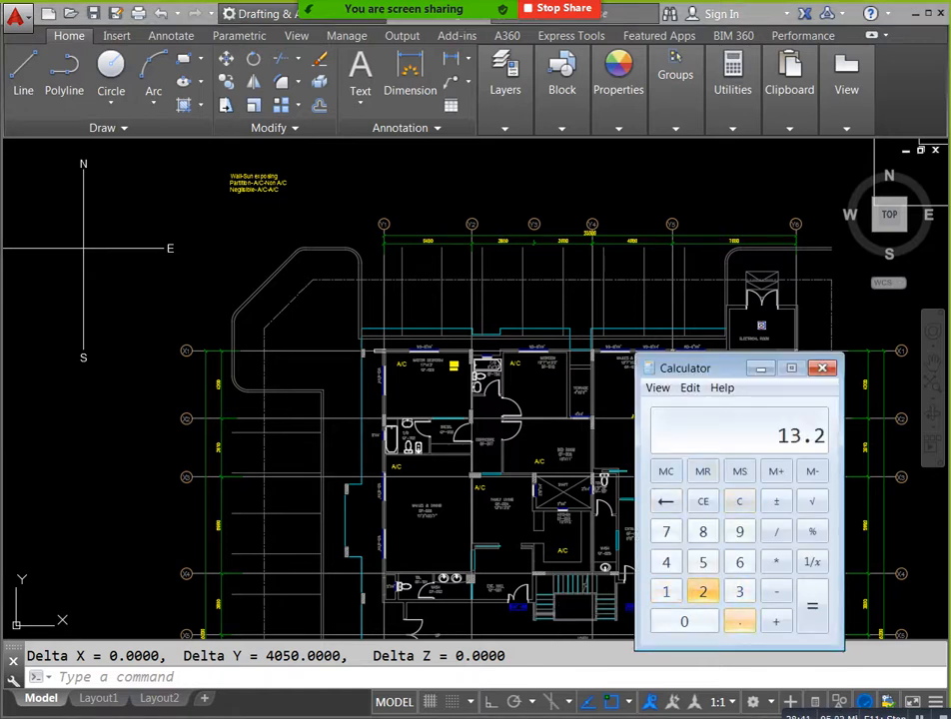
click(775, 561)
click(666, 591)
click(702, 591)
click(811, 605)
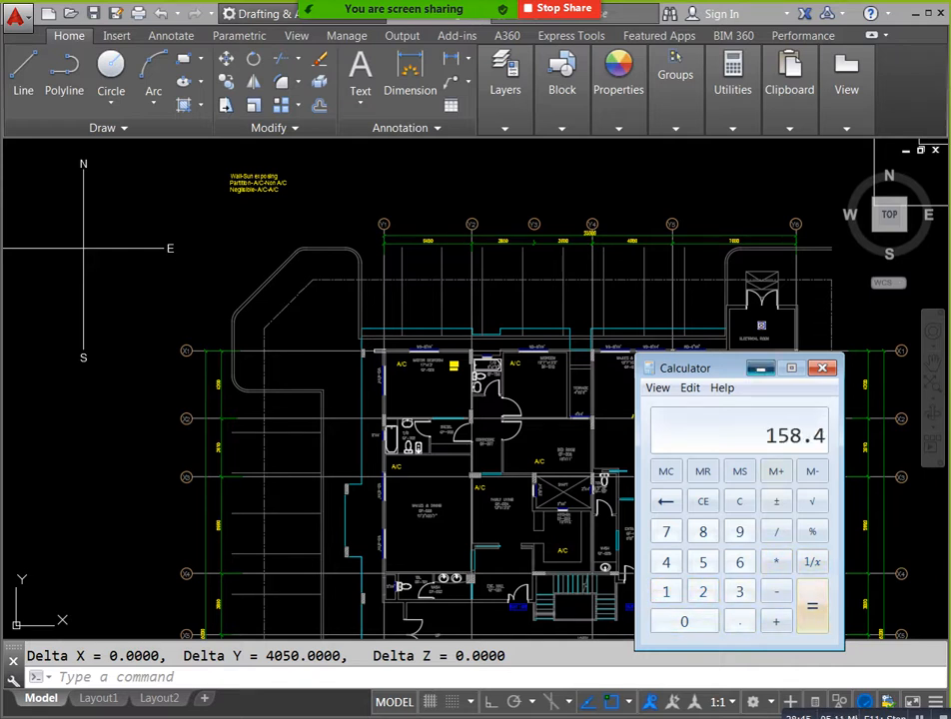
click(760, 369)
Step: Return to the Excel RF010 sheet and set the east wall area to 158.4 SqFt
click(915, 14)
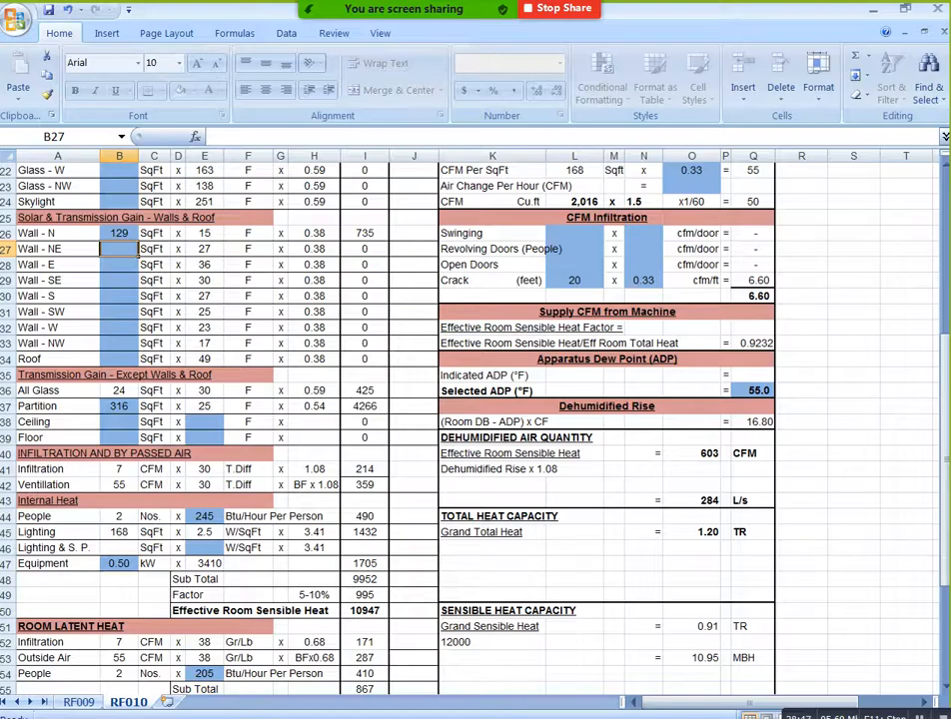
scroll(475, 420, up, 2)
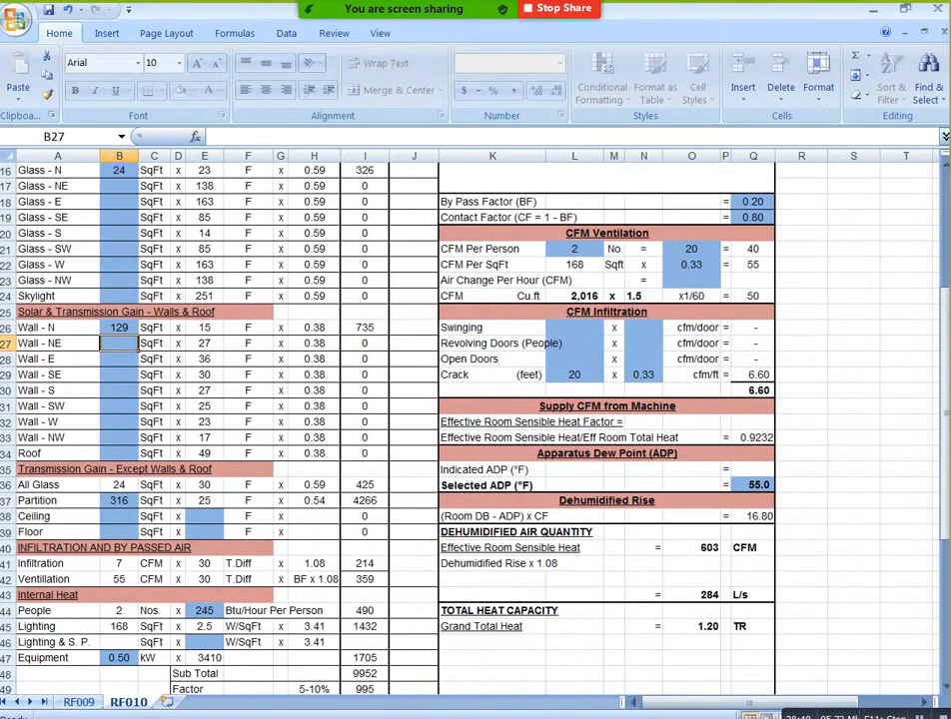
click(119, 422)
click(119, 360)
text(158.4)
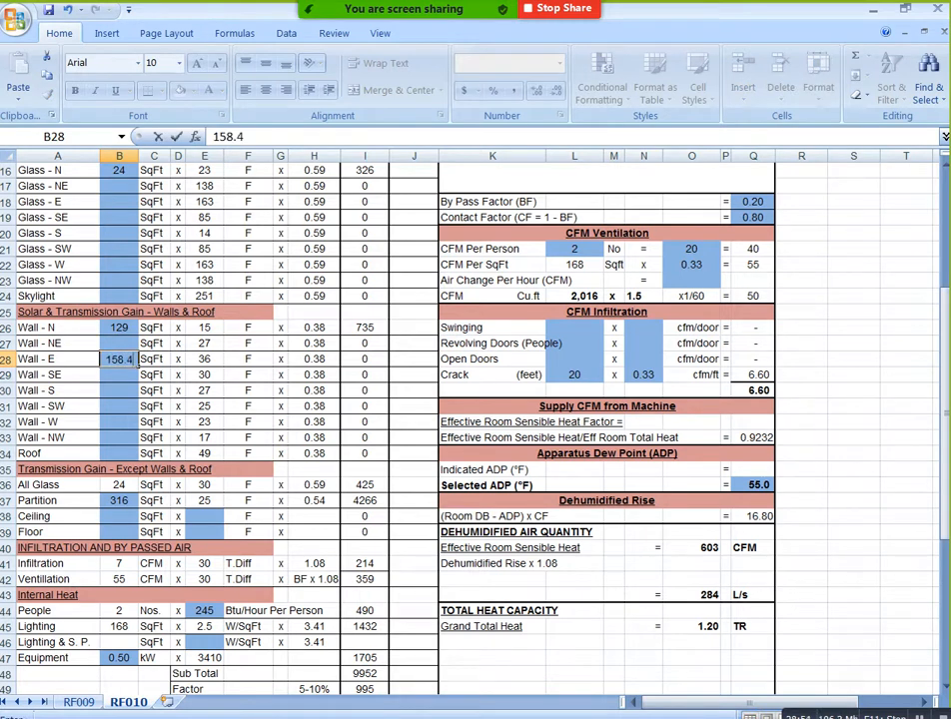
key(Return)
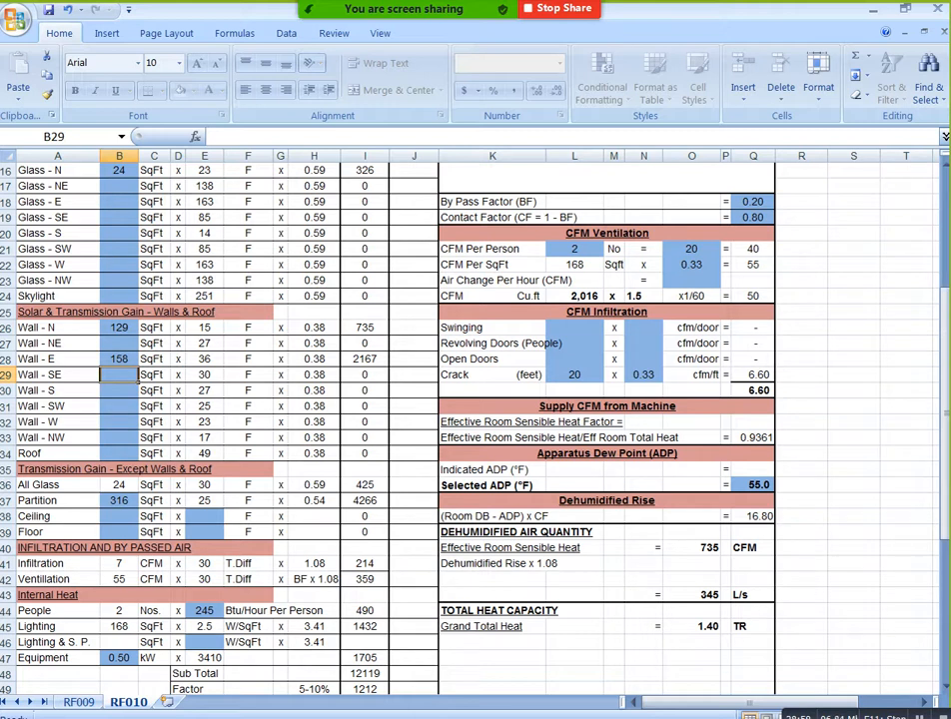
Step: Check bedroom GF-010's walls against the adjoining rooms on the plan and set the partition area in RF010 to 158 SqFt
click(118, 500)
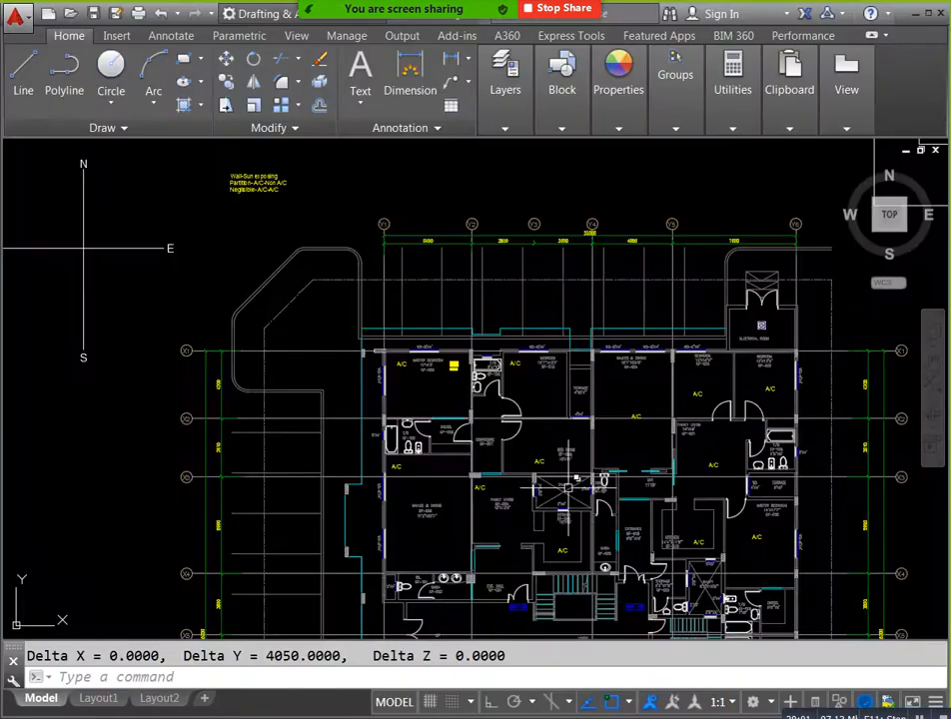
scroll(494, 275, up, 3)
scroll(494, 275, up, 4)
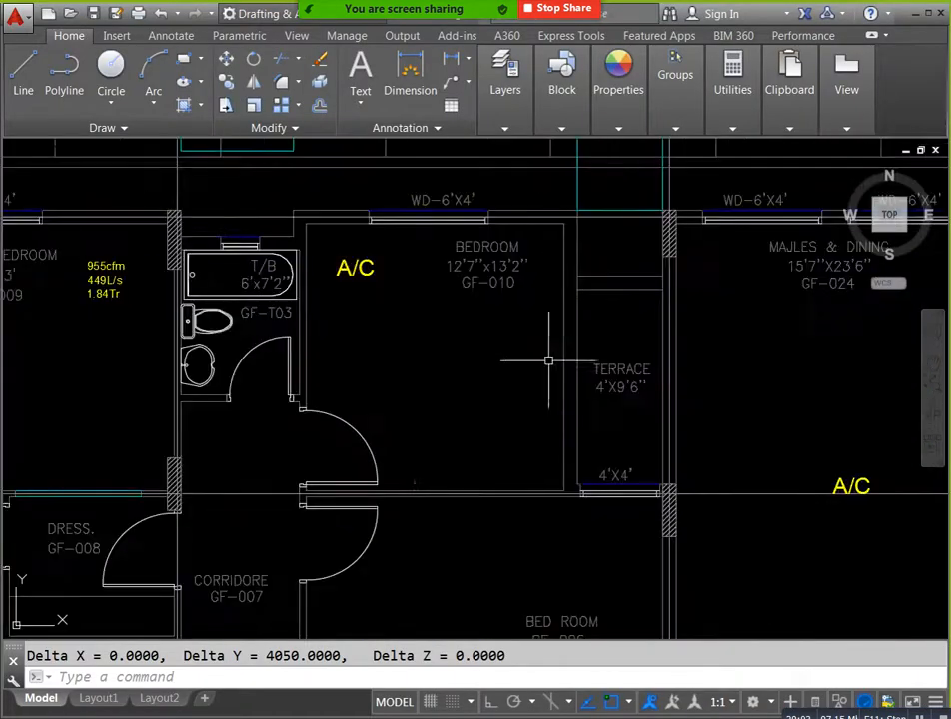
drag(463, 519, 532, 401)
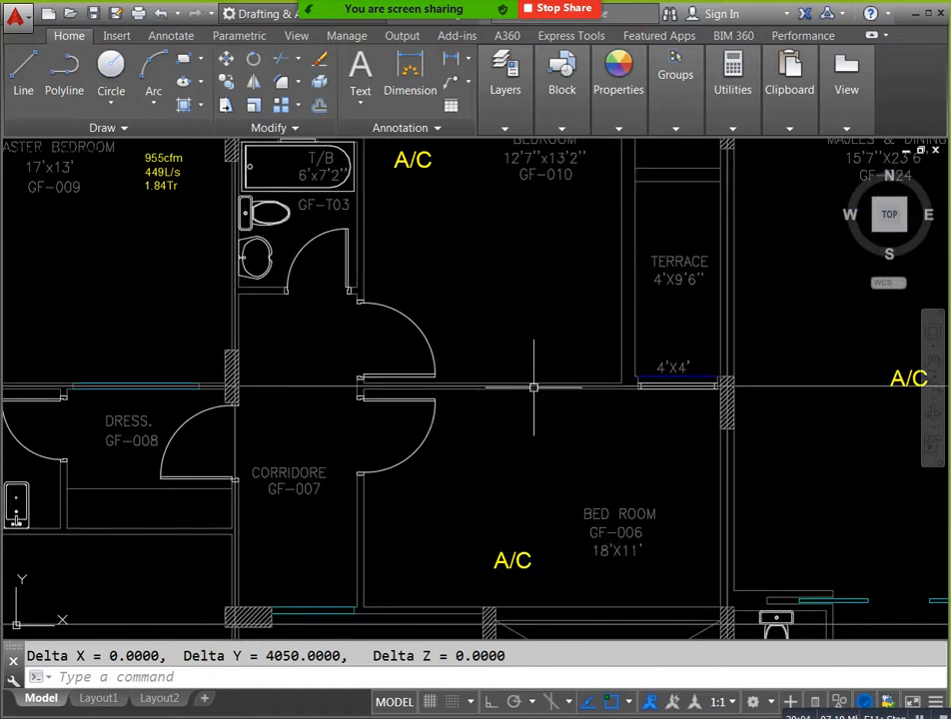
drag(429, 361, 428, 500)
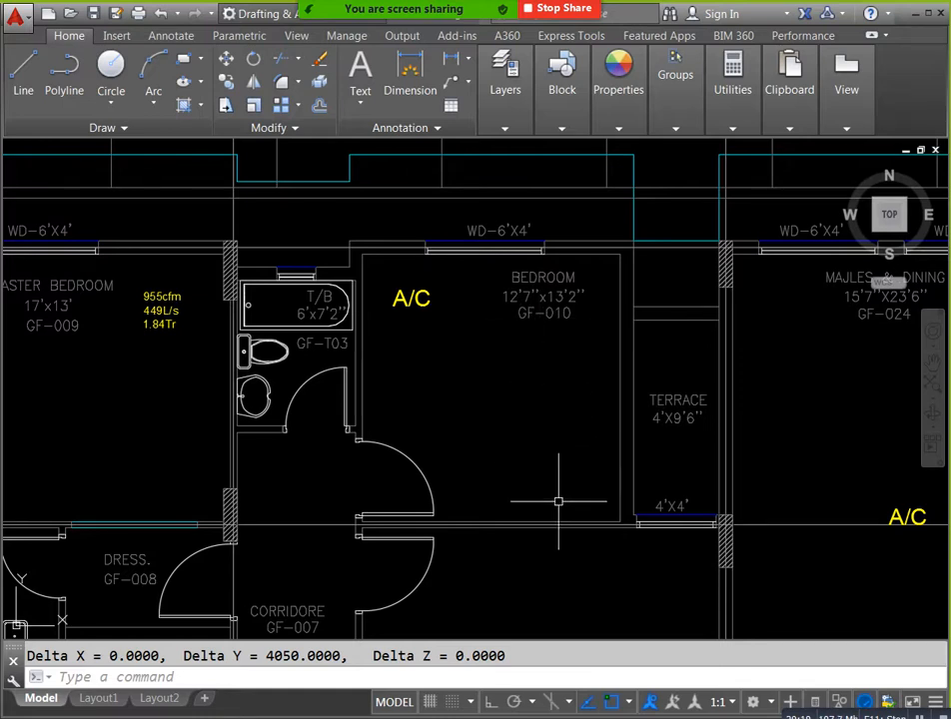
click(467, 717)
key(F2)
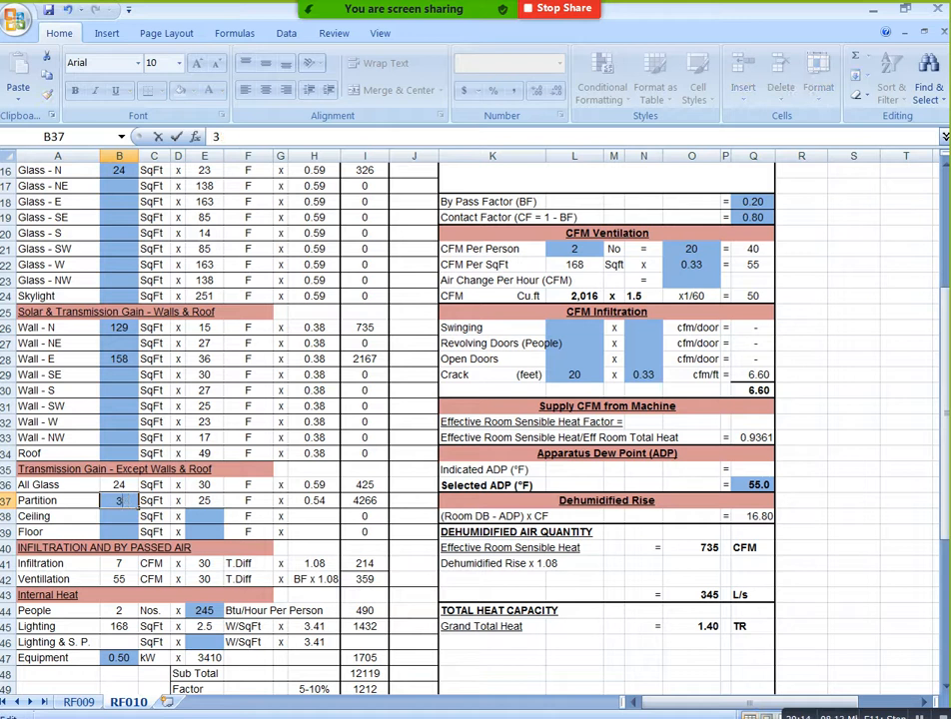
text(158)
key(Return)
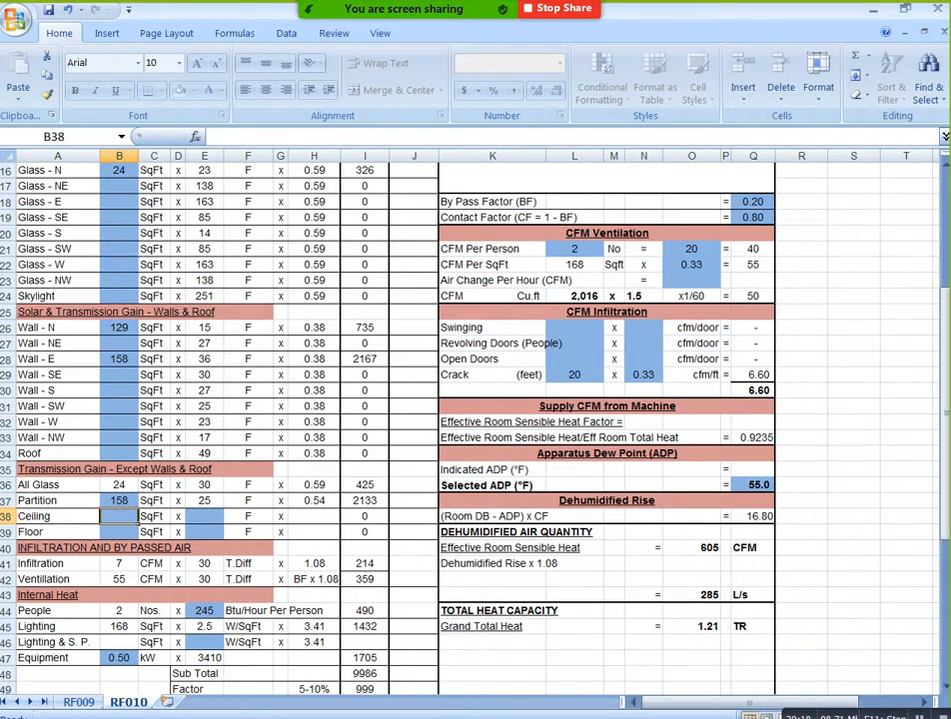
Step: Set the ventilation rate in RF010 to 5 CFM per person and review the crack infiltration, air quantity and heat capacity figures
scroll(475, 424, up, 3)
double_click(691, 391)
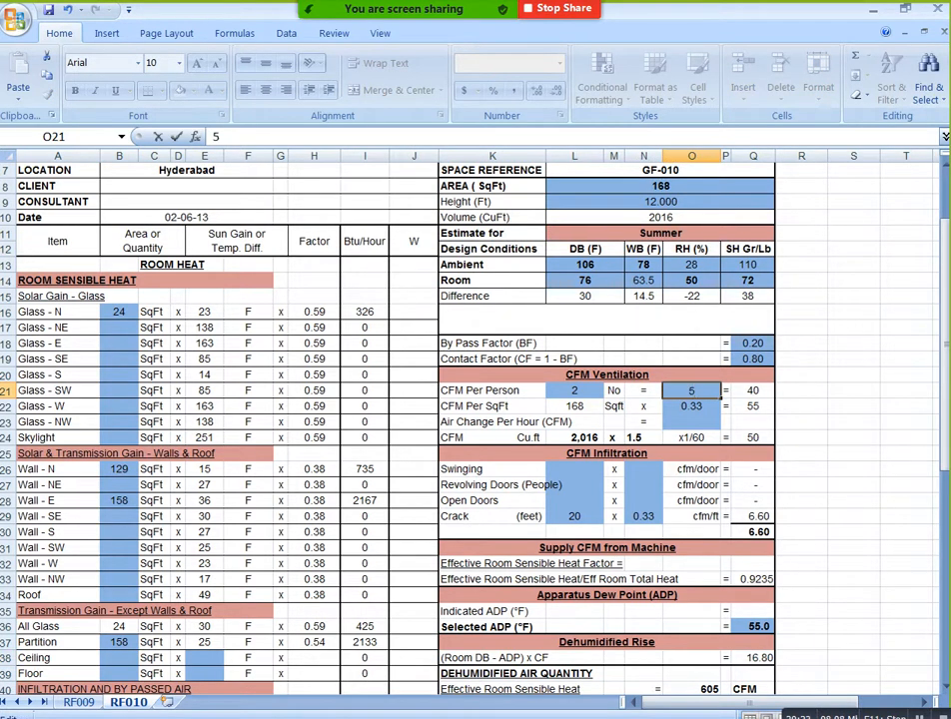
click(852, 484)
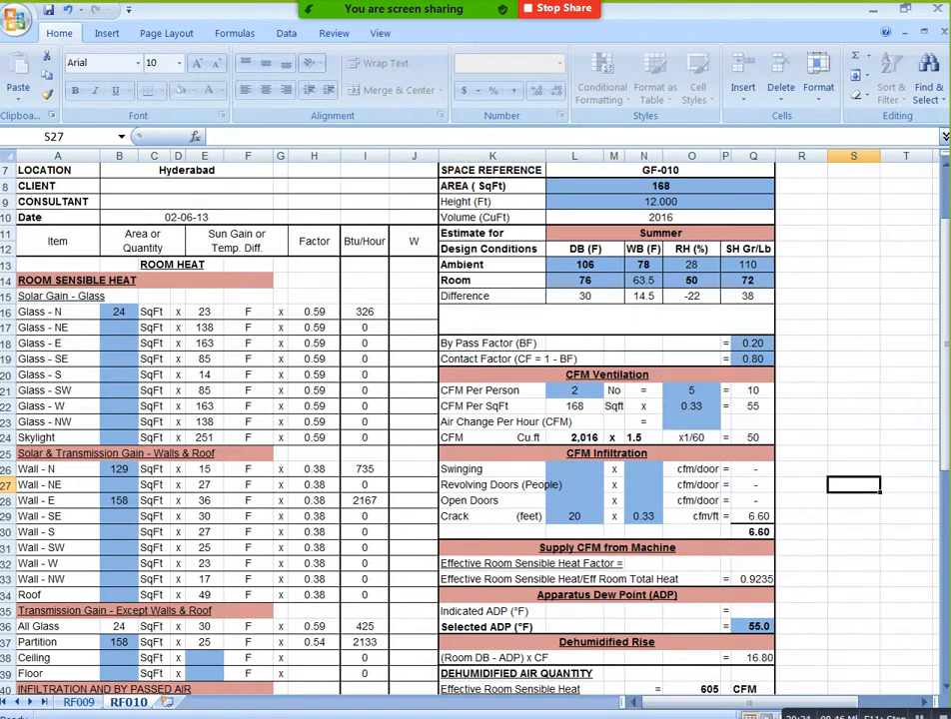
double_click(574, 516)
click(801, 516)
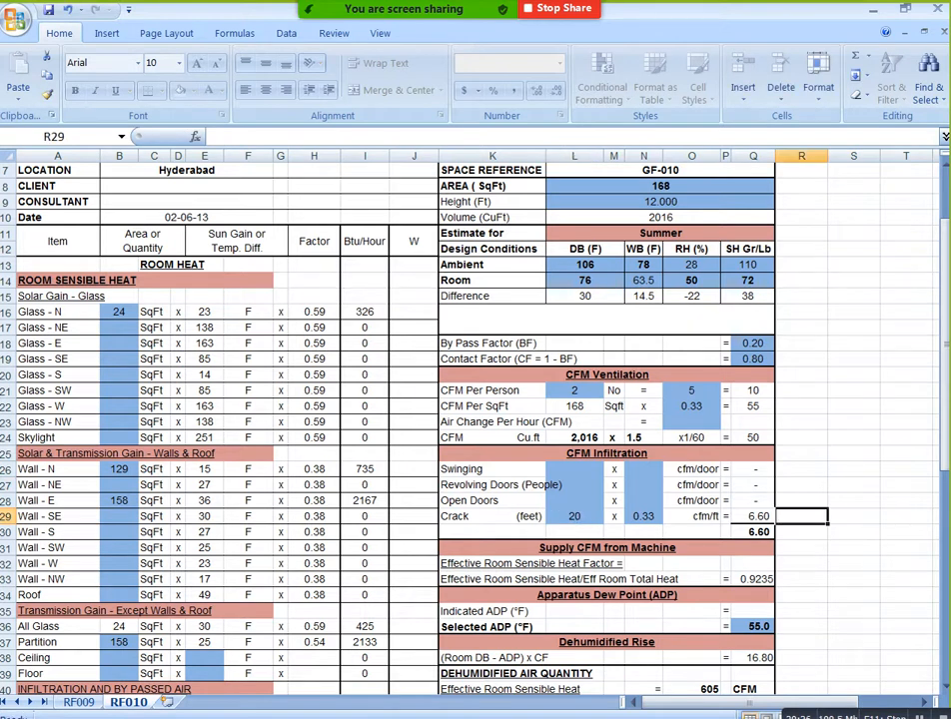
scroll(801, 516, up, 1)
scroll(801, 516, down, 5)
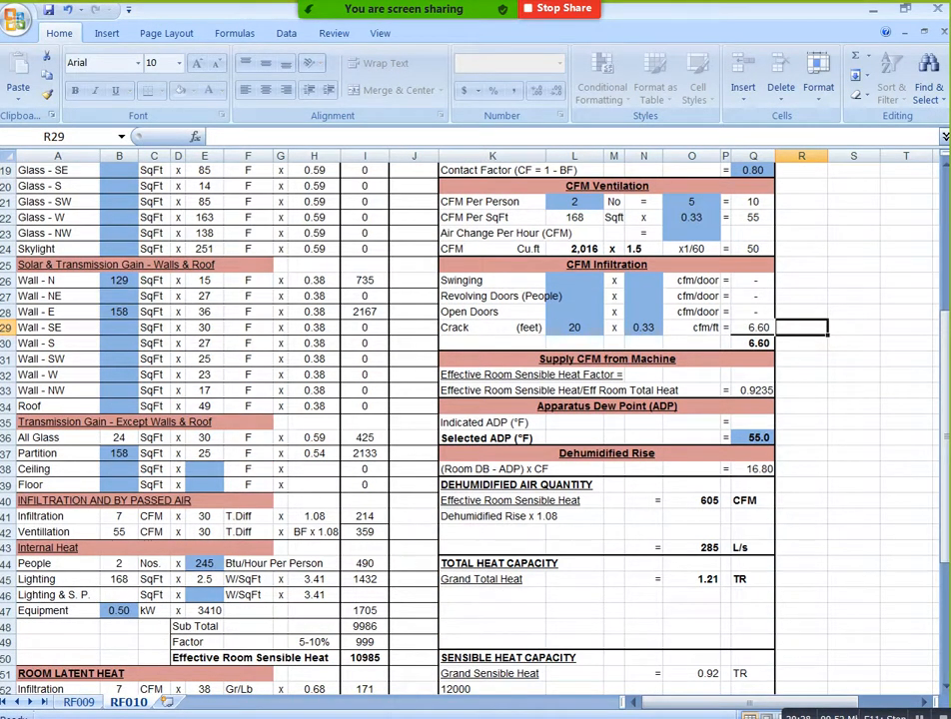
scroll(399, 429, up, 4)
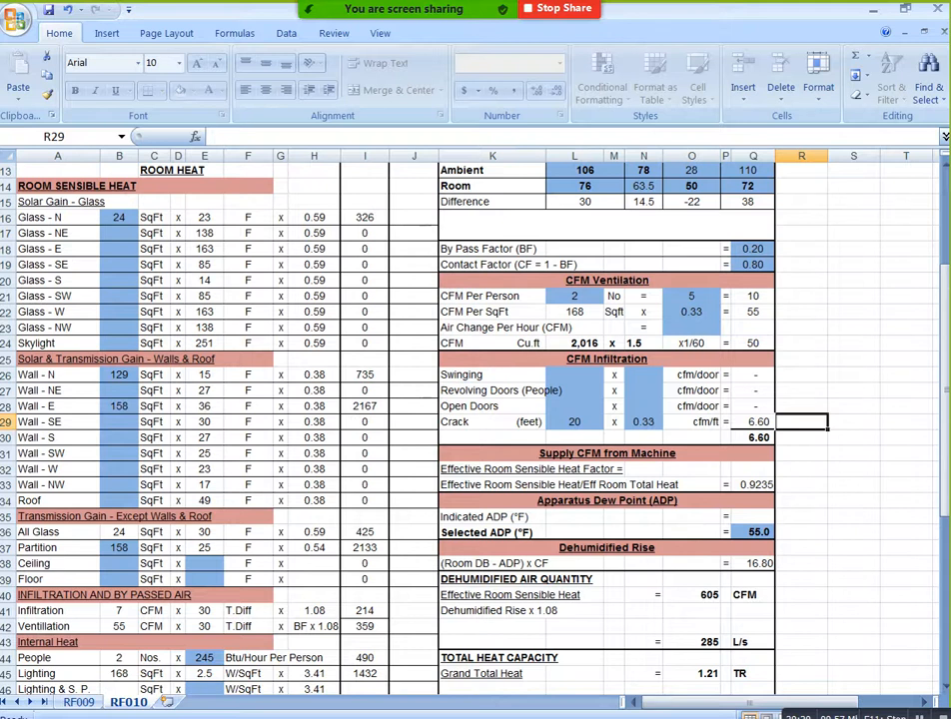
scroll(399, 430, down, 6)
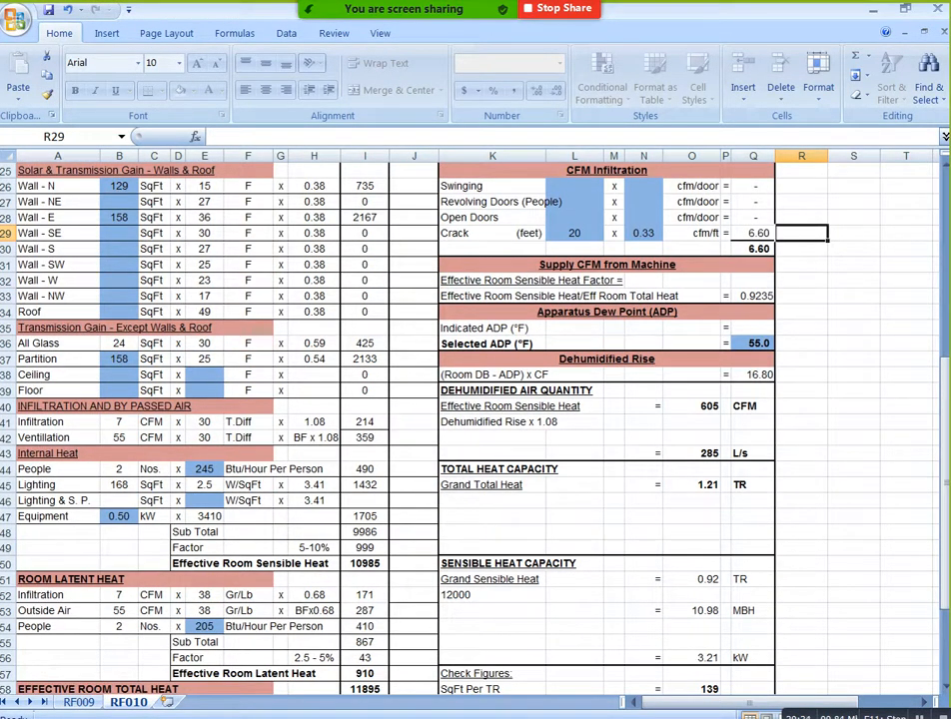
Step: Switch to AutoCAD and copy master bedroom GF-009's air quantity and capacity label into bedroom GF-010, beside its A/C mark
key(alt+Tab)
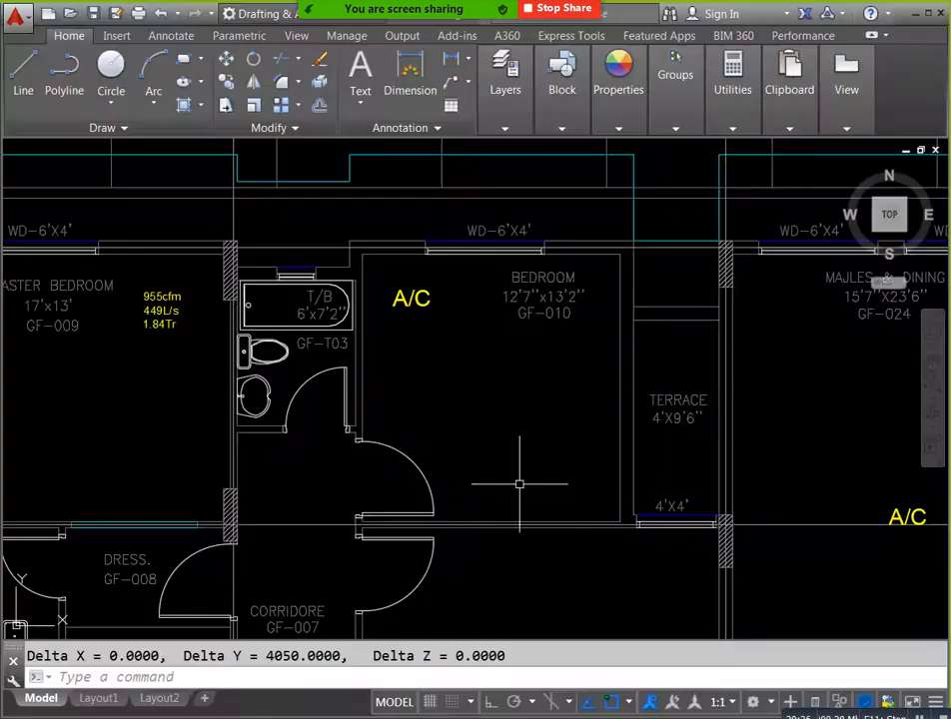
click(150, 305)
text(co)
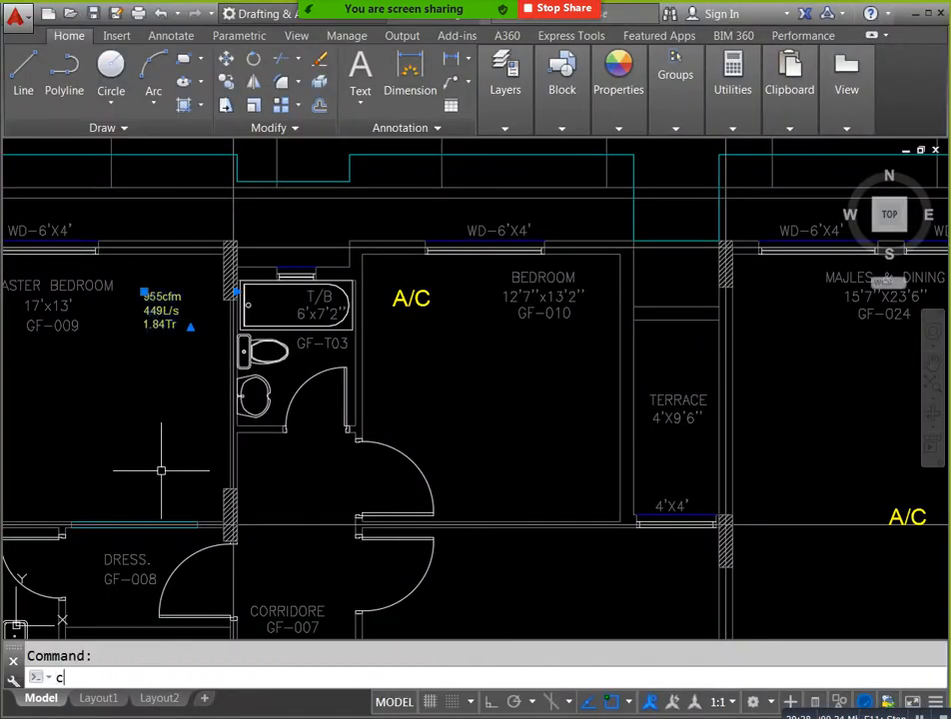
key(Return)
click(144, 326)
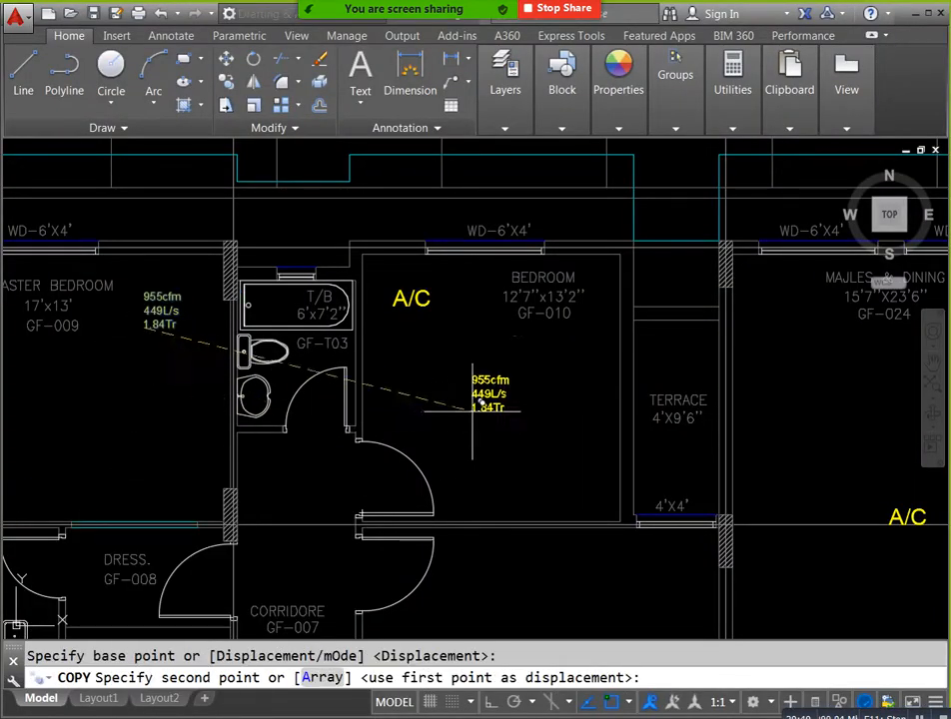
click(444, 322)
key(Escape)
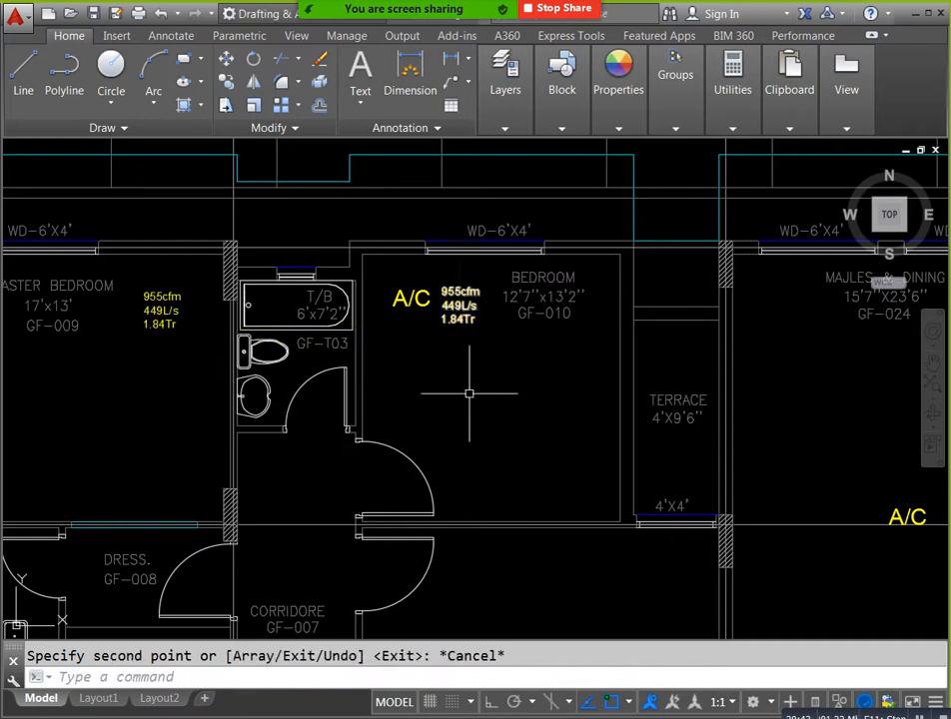
Step: Check the RF010 results in Excel and change the airflow line of GF-010's copied label to 605cfm
key(alt+Tab)
key(alt+Tab)
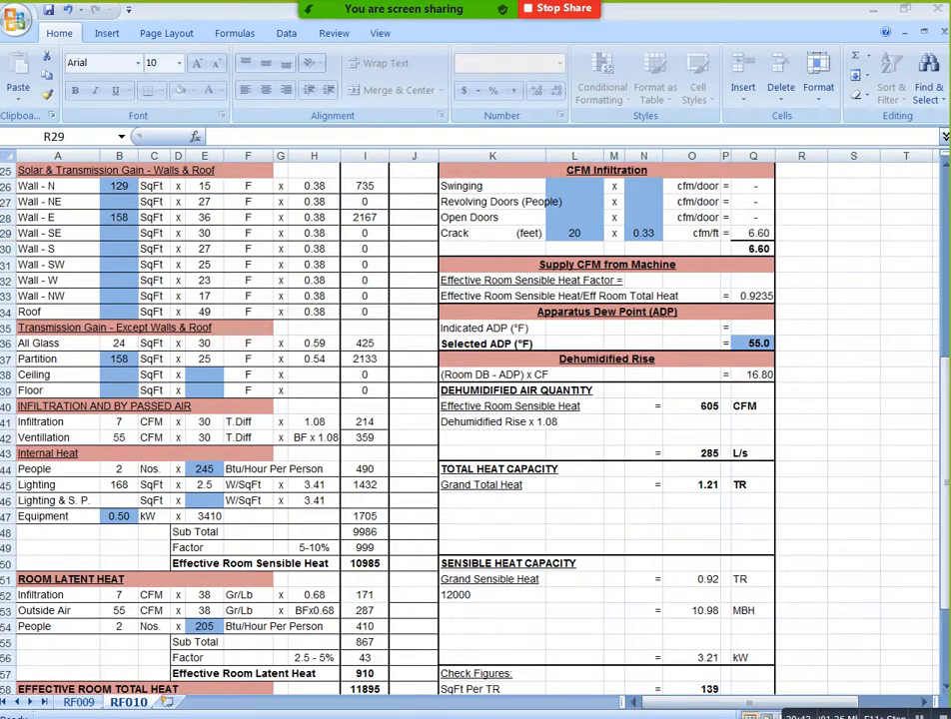
double_click(460, 291)
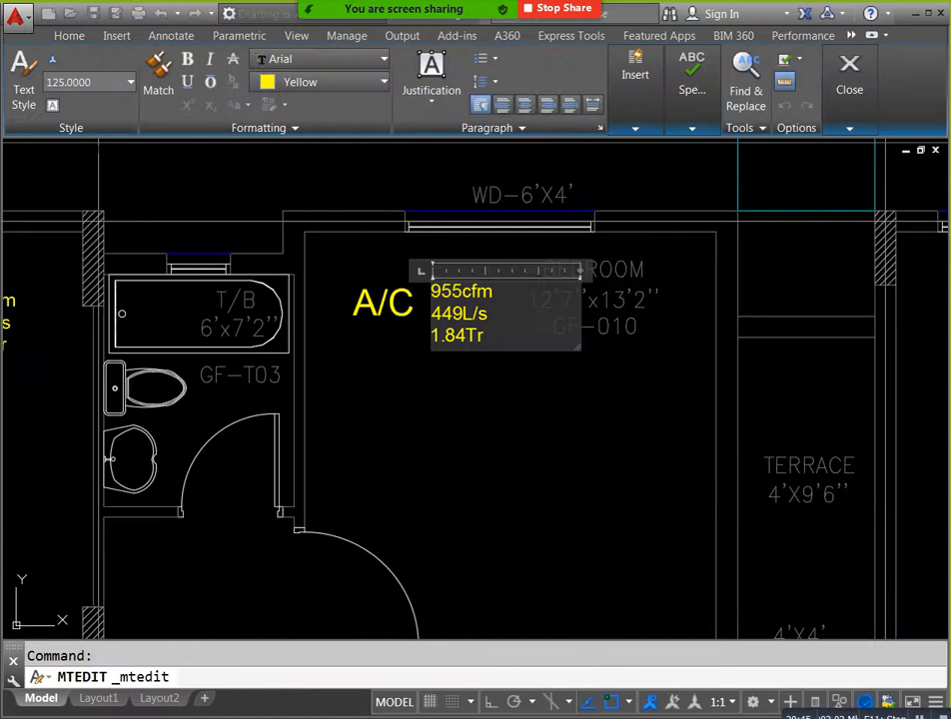
key(BackSpace)
key(BackSpace)
key(BackSpace)
text(605)
Step: Recheck the RF010 results in Excel, set the remaining lines of GF-010's label to 285L/s and 1.21Tr, and finish editing
key(alt+Tab)
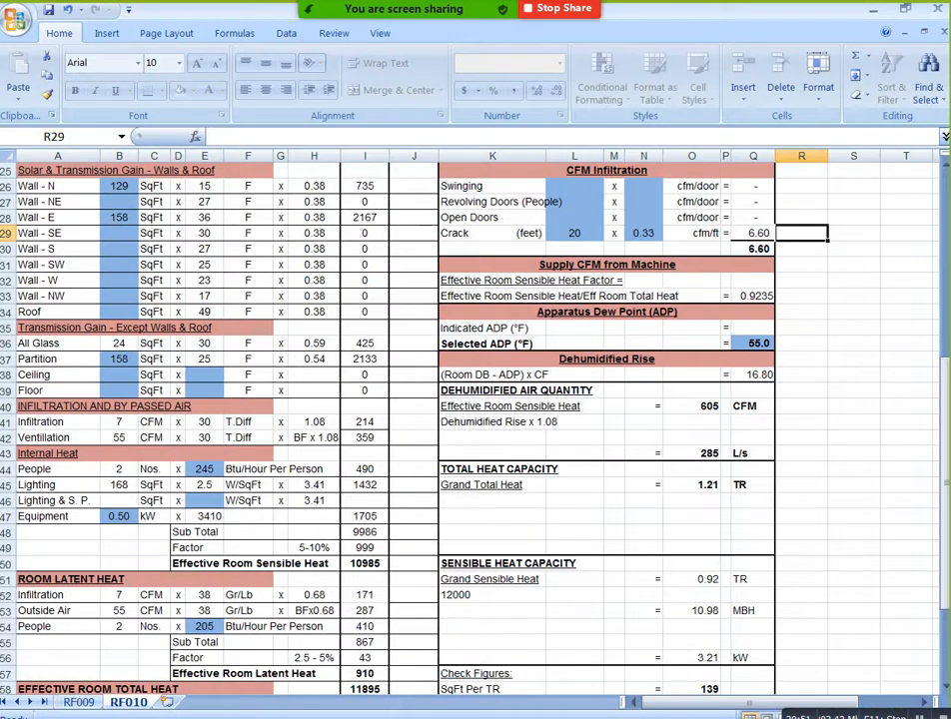
key(alt+Tab)
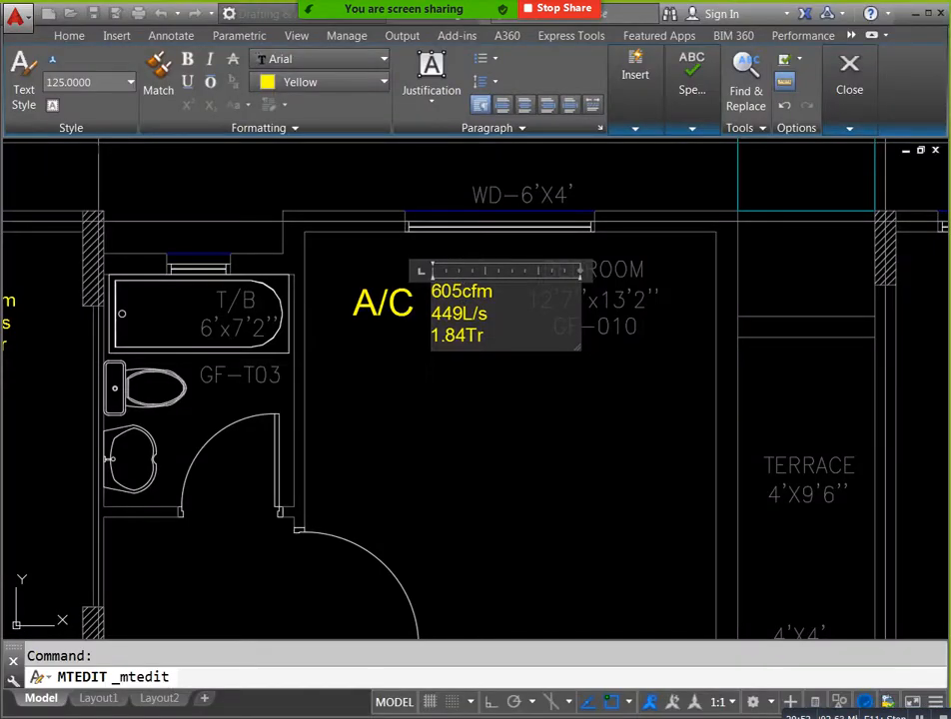
key(BackSpace)
key(BackSpace)
key(BackSpace)
key(BackSpace)
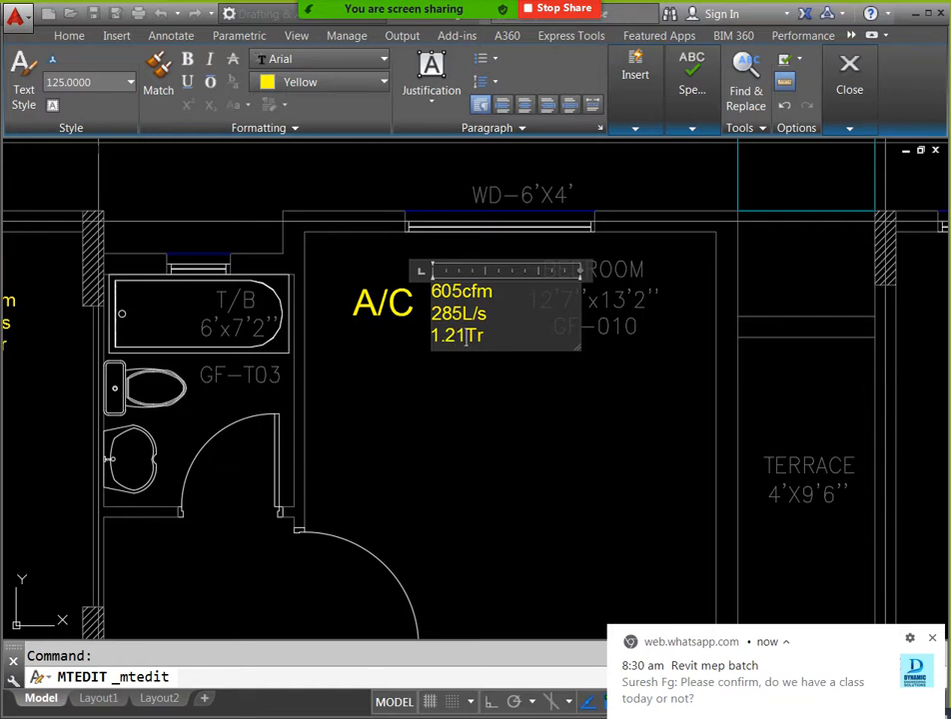
click(647, 381)
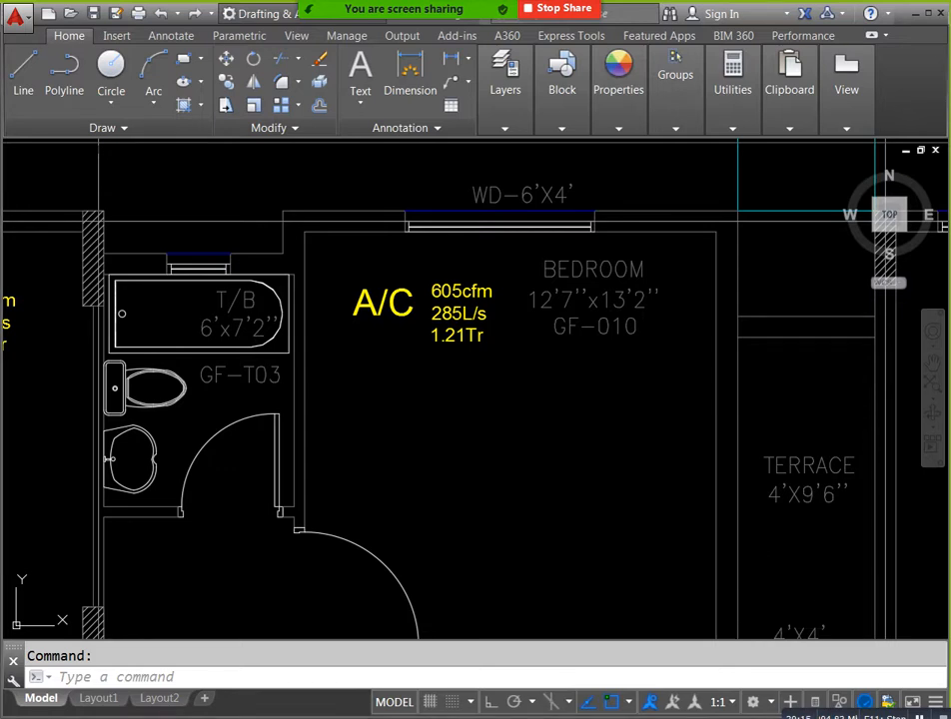
Step: Examine bedroom GF-006 on the floor plan, including its terrace window wall, the shaft, the adjoining rooms and its orientation
scroll(515, 405, down, 3)
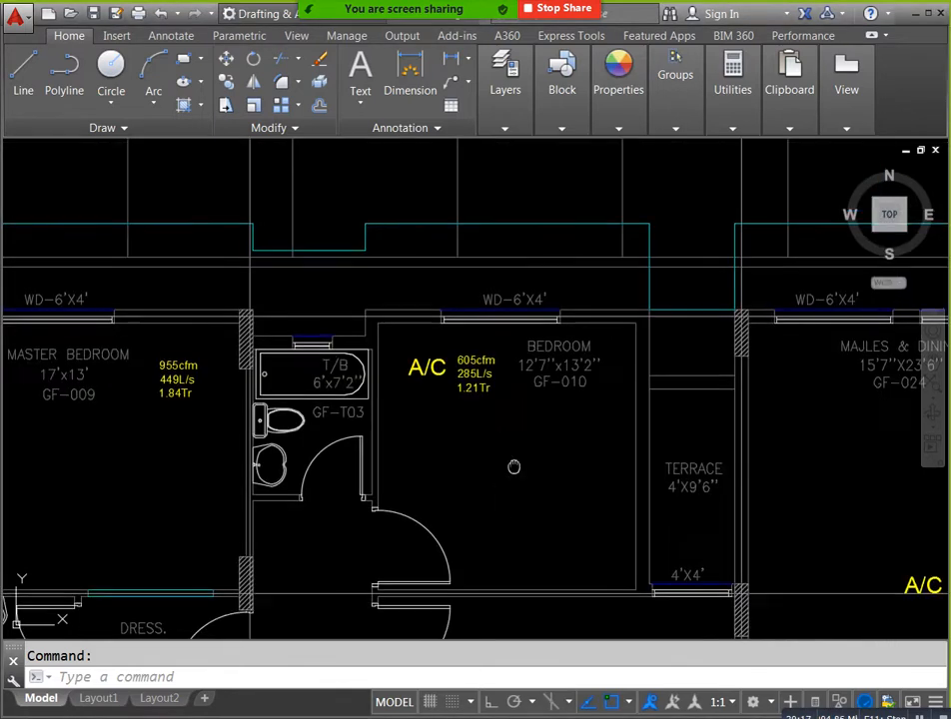
drag(162, 367, 240, 377)
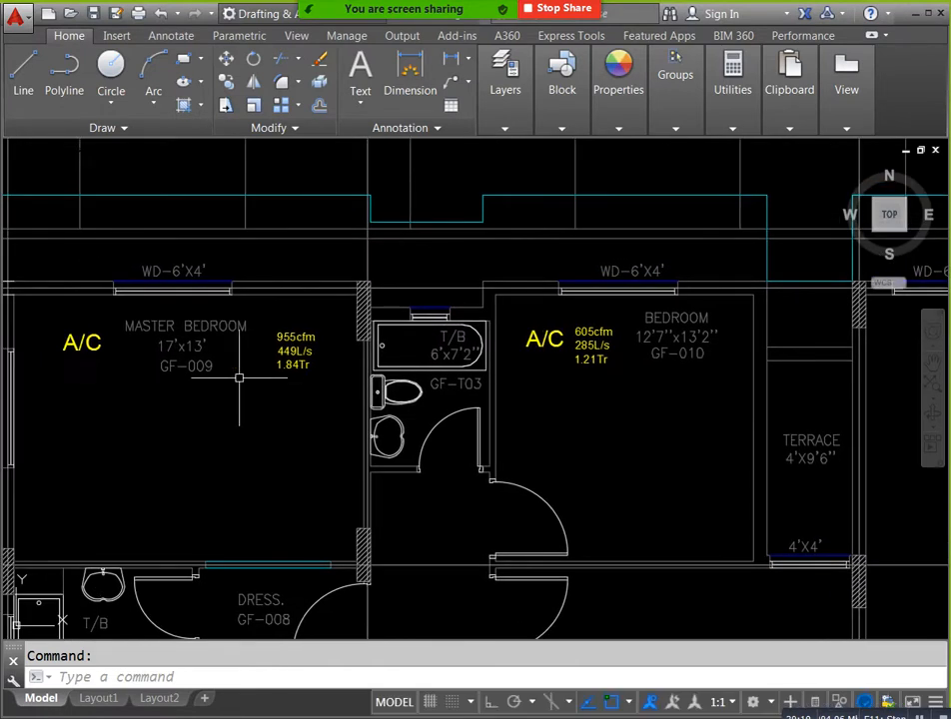
drag(609, 477, 517, 216)
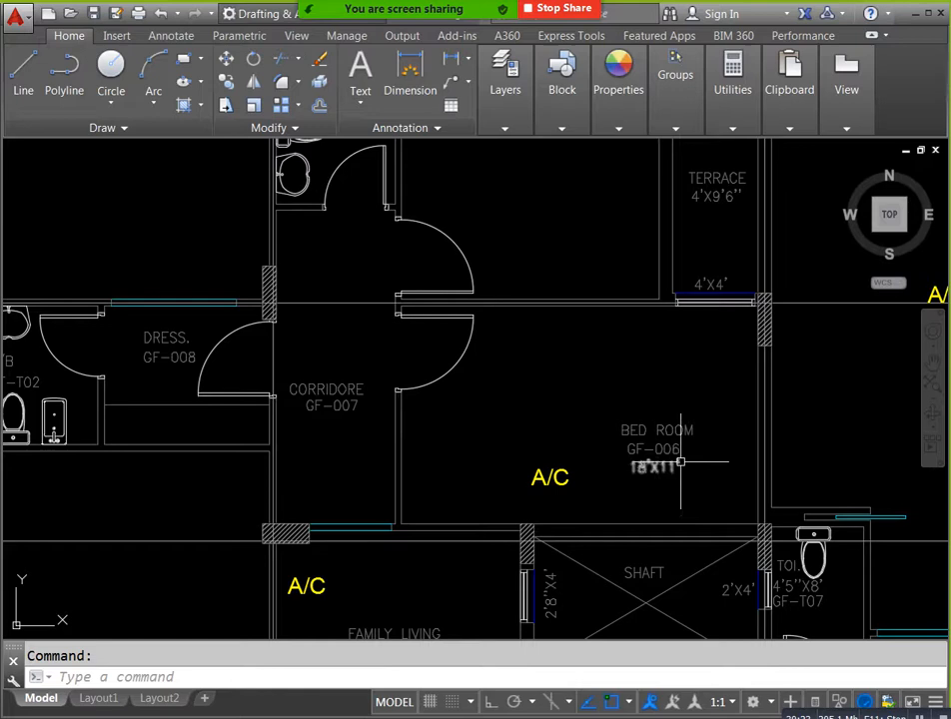
drag(622, 514, 593, 446)
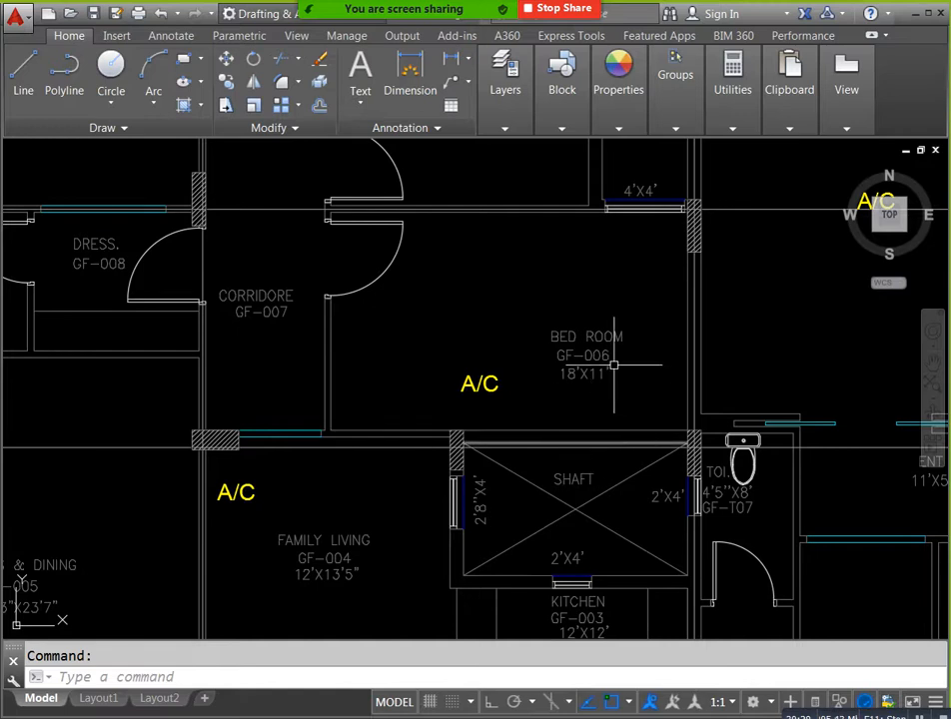
drag(613, 373, 599, 457)
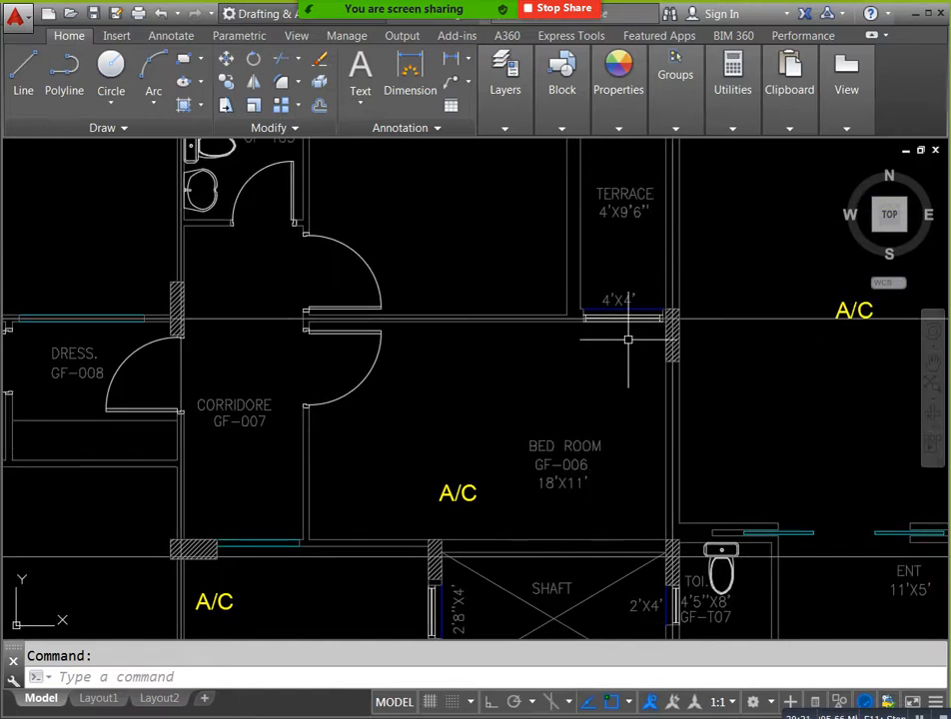
scroll(679, 380, down, 2)
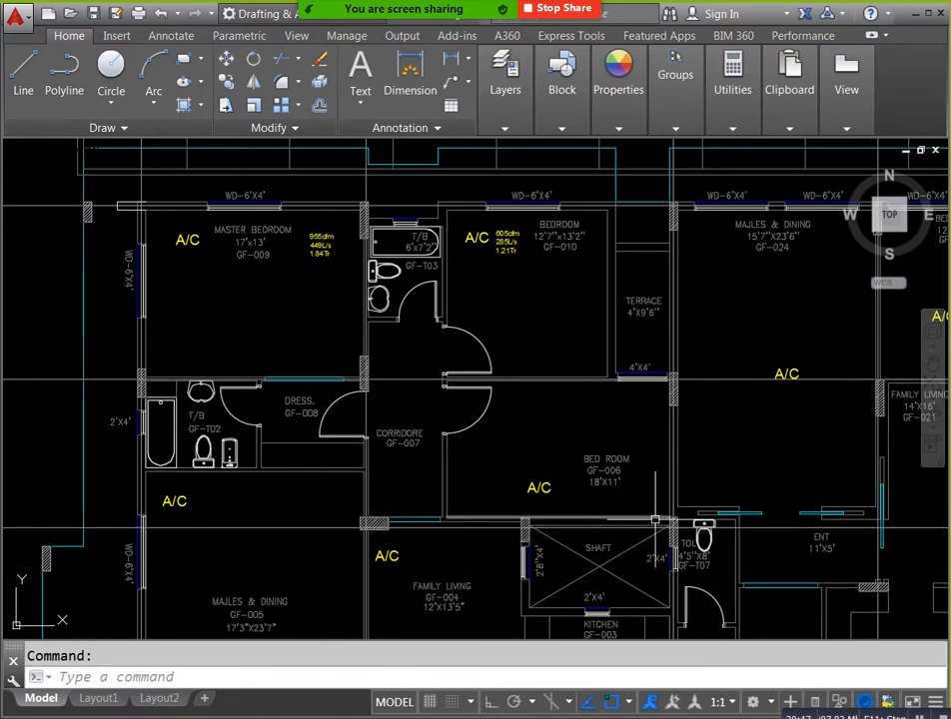
drag(459, 594, 452, 561)
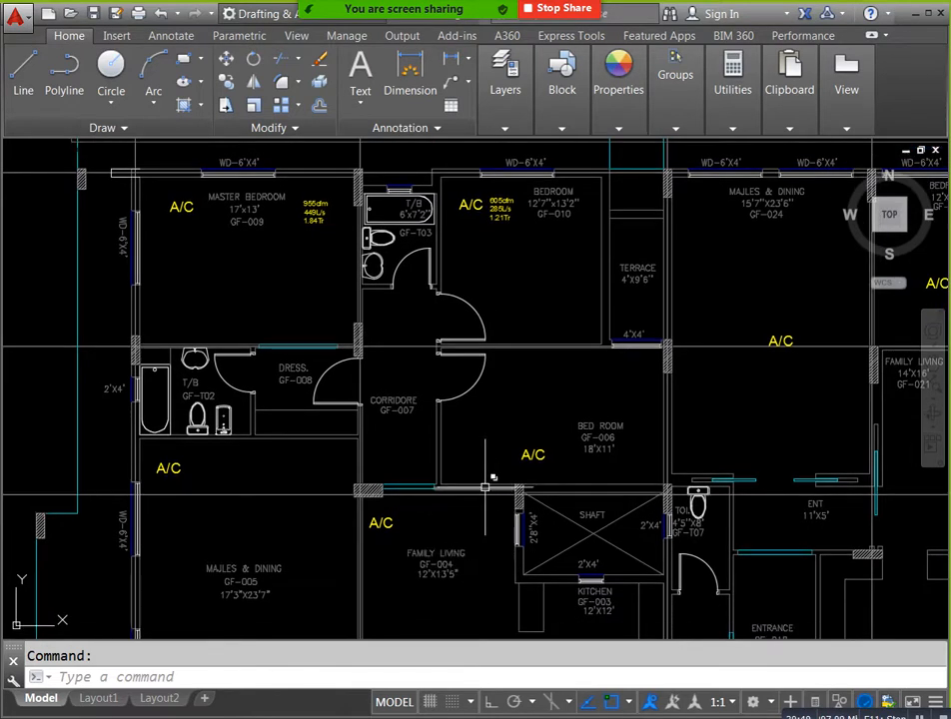
scroll(490, 452, up, 1)
scroll(546, 519, up, 3)
scroll(544, 524, down, 5)
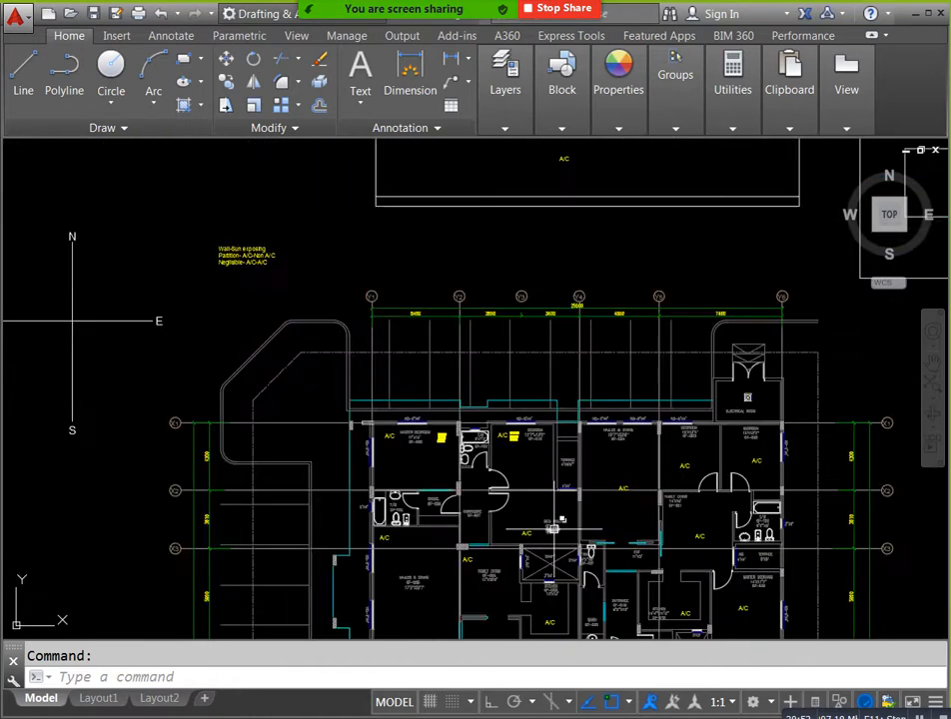
drag(551, 601, 552, 601)
scroll(552, 600, up, 1)
scroll(553, 600, up, 2)
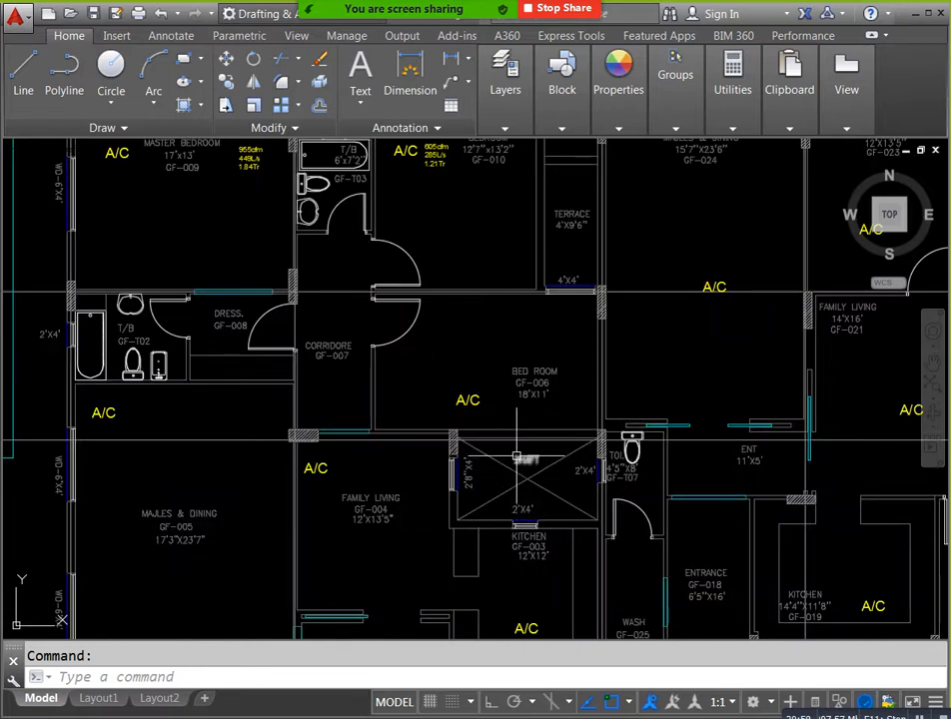
scroll(555, 351, up, 2)
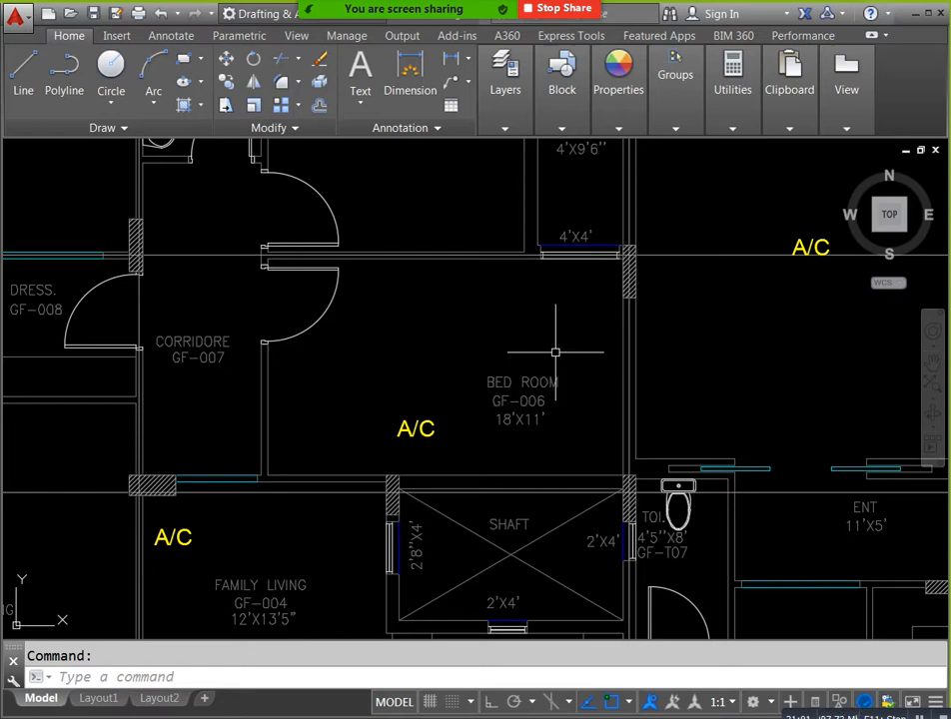
Step: Measure the length of bedroom GF-006's north wall section facing the terrace, and bring up a cleared Calculator
text(di)
key(Return)
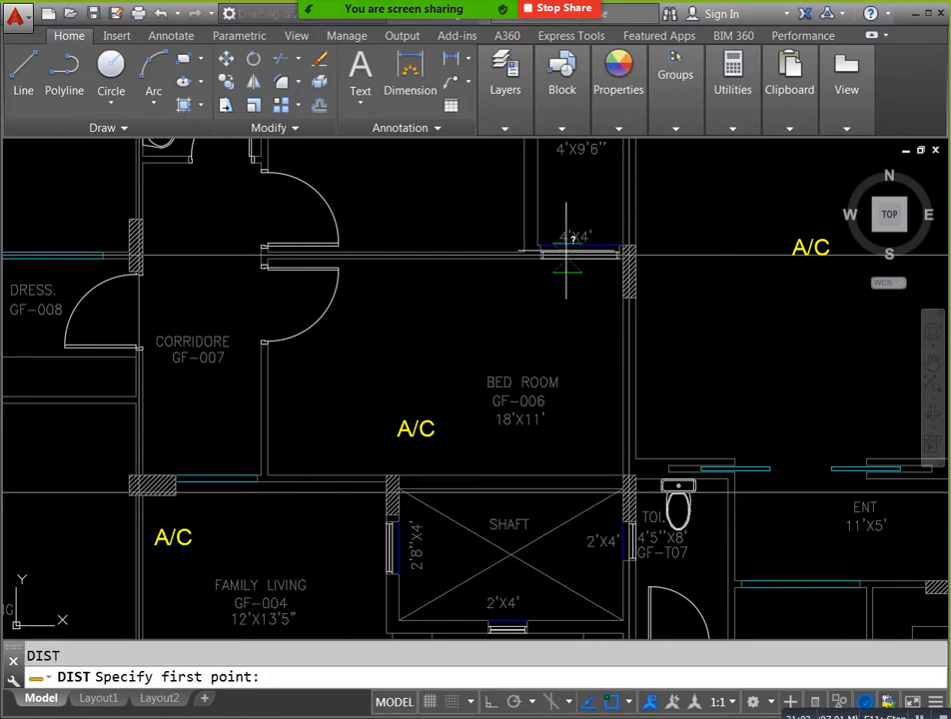
scroll(568, 252, up, 4)
click(535, 304)
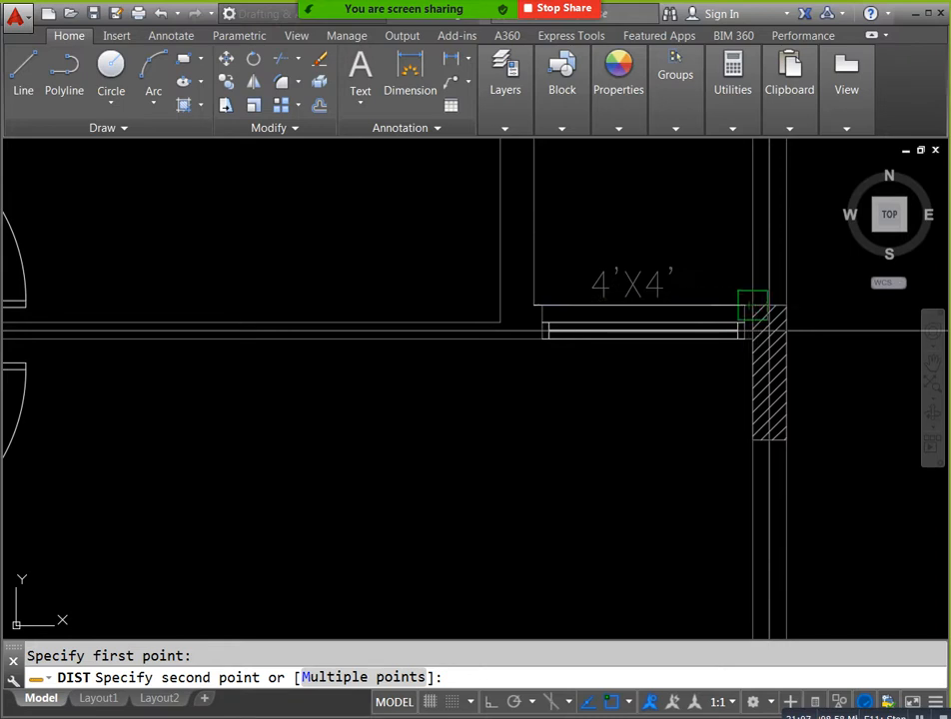
scroll(749, 299, up, 2)
click(750, 303)
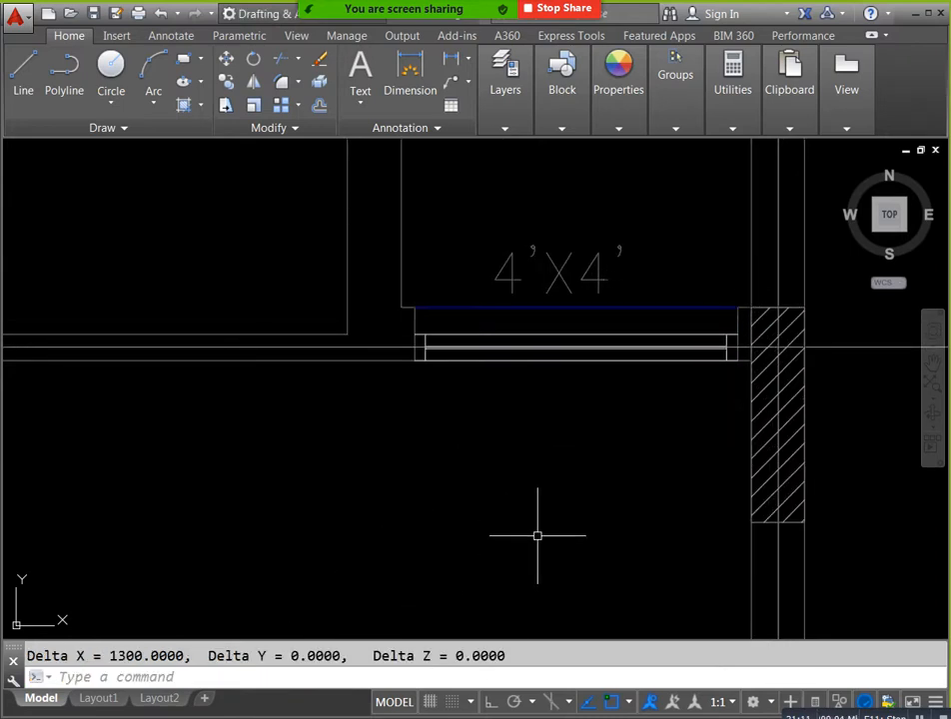
click(539, 708)
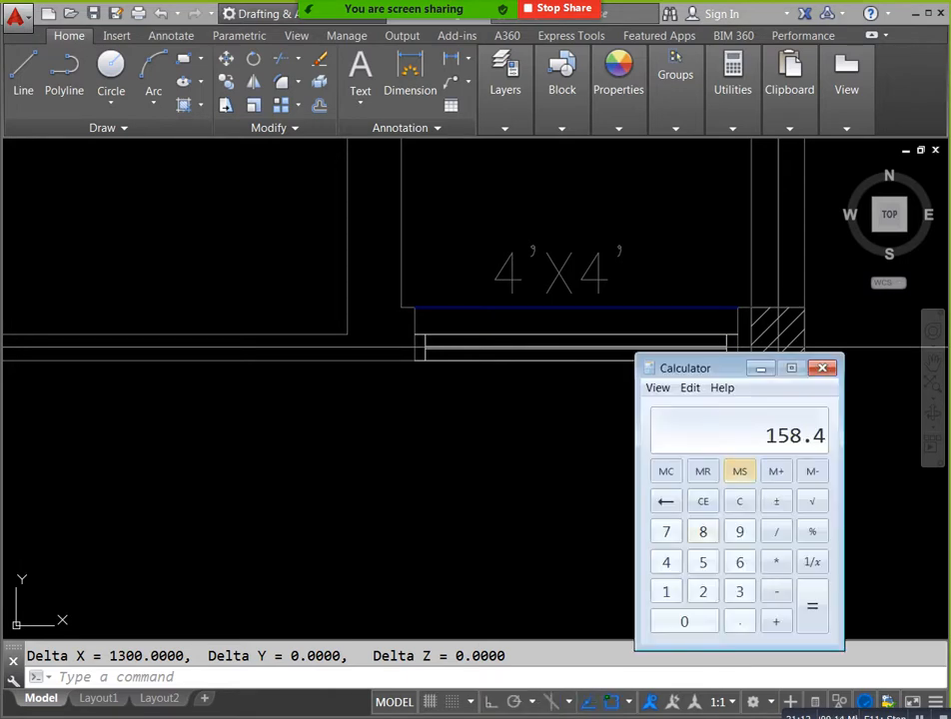
click(739, 501)
click(666, 562)
click(739, 621)
click(701, 592)
click(702, 562)
click(776, 562)
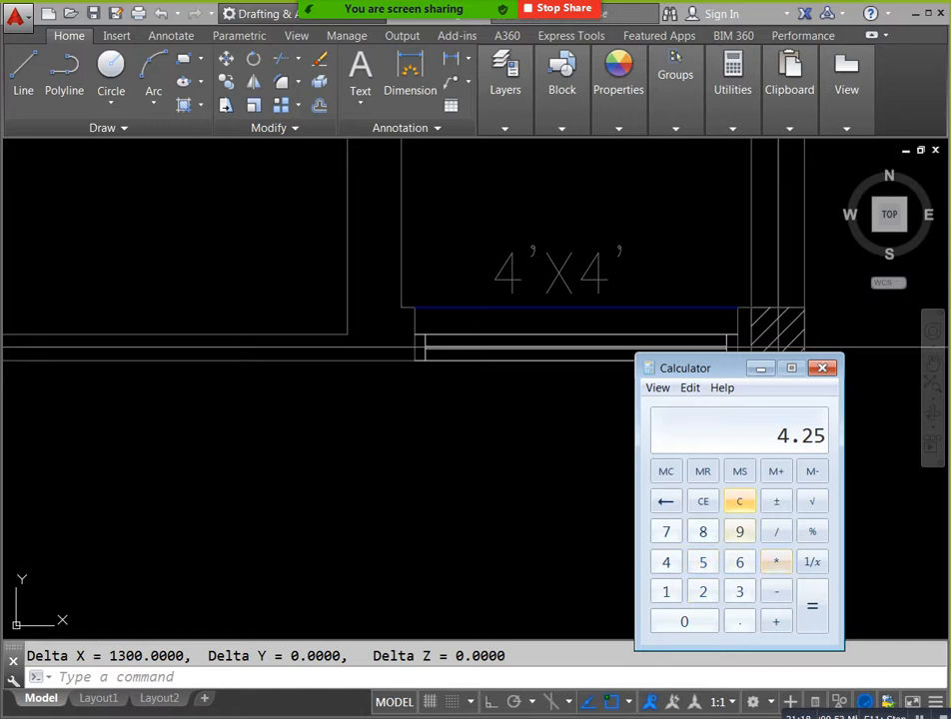
click(739, 501)
Step: Calculate the net area of GF-006's north wall section as 4.33 × 12 minus 16 for the window
click(666, 562)
click(739, 621)
click(739, 592)
click(776, 563)
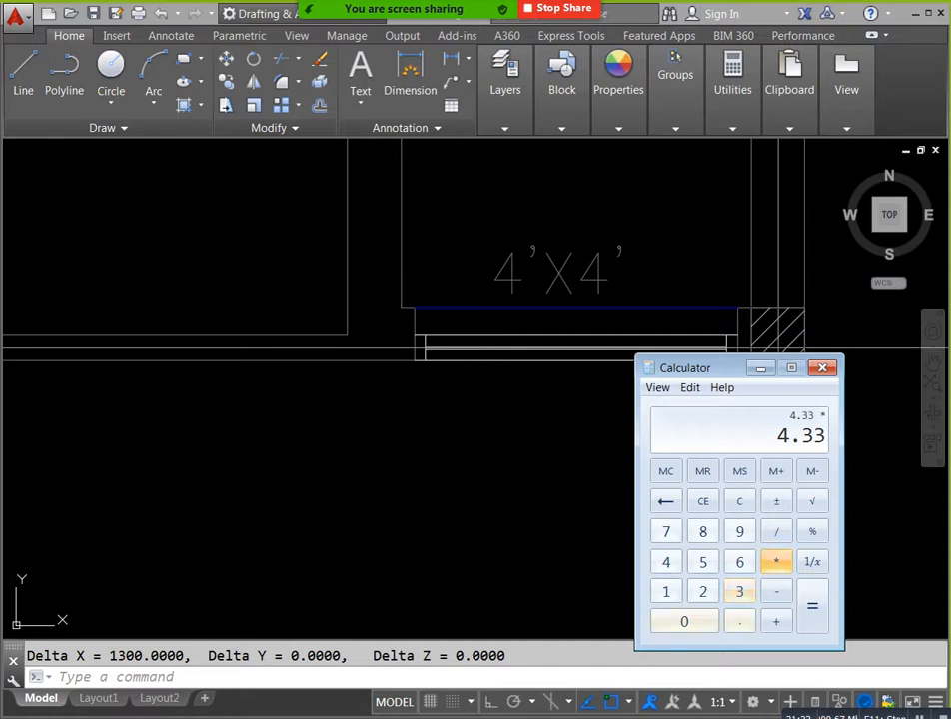
click(666, 592)
click(702, 593)
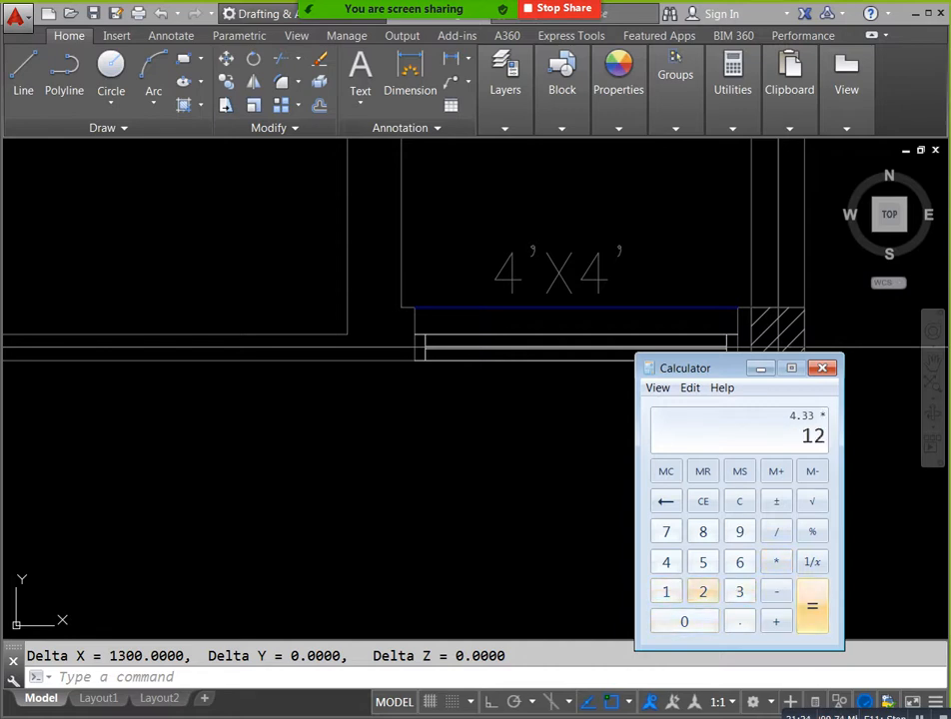
click(812, 606)
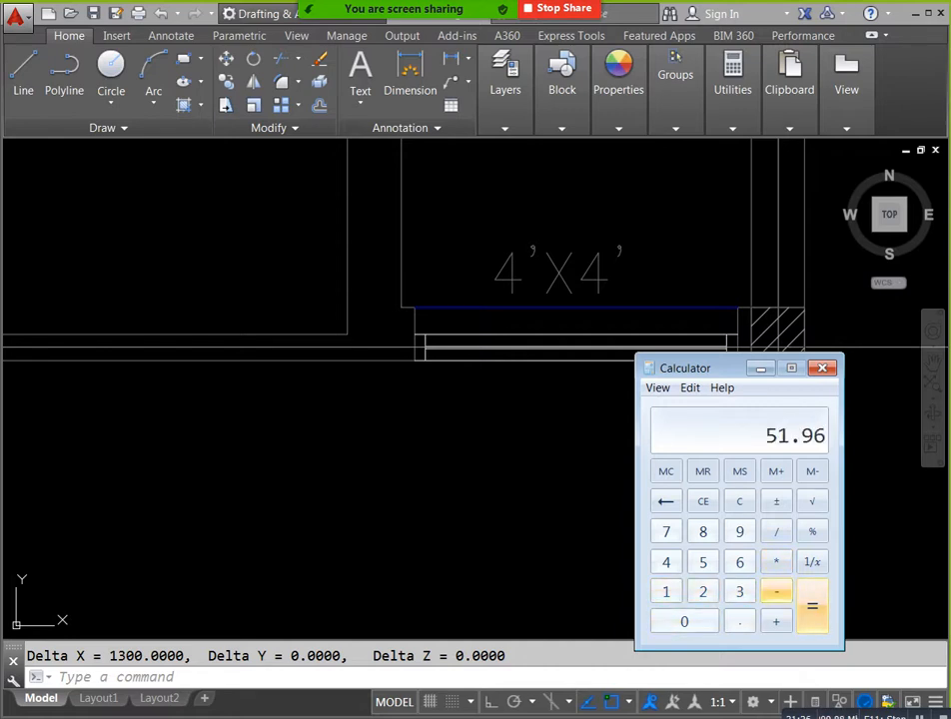
click(776, 592)
click(666, 592)
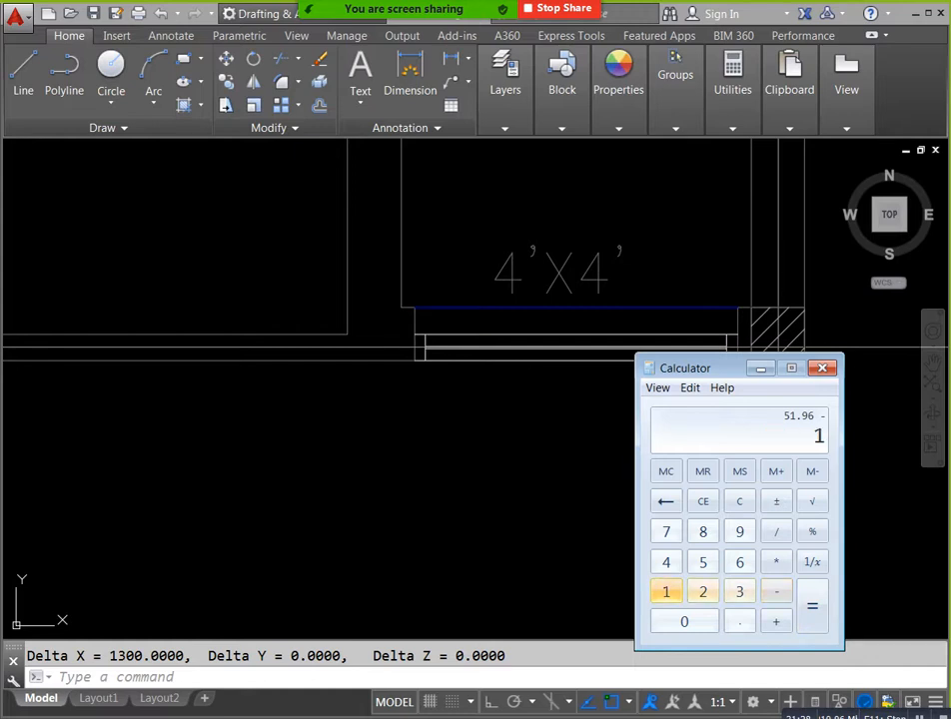
click(739, 562)
click(812, 606)
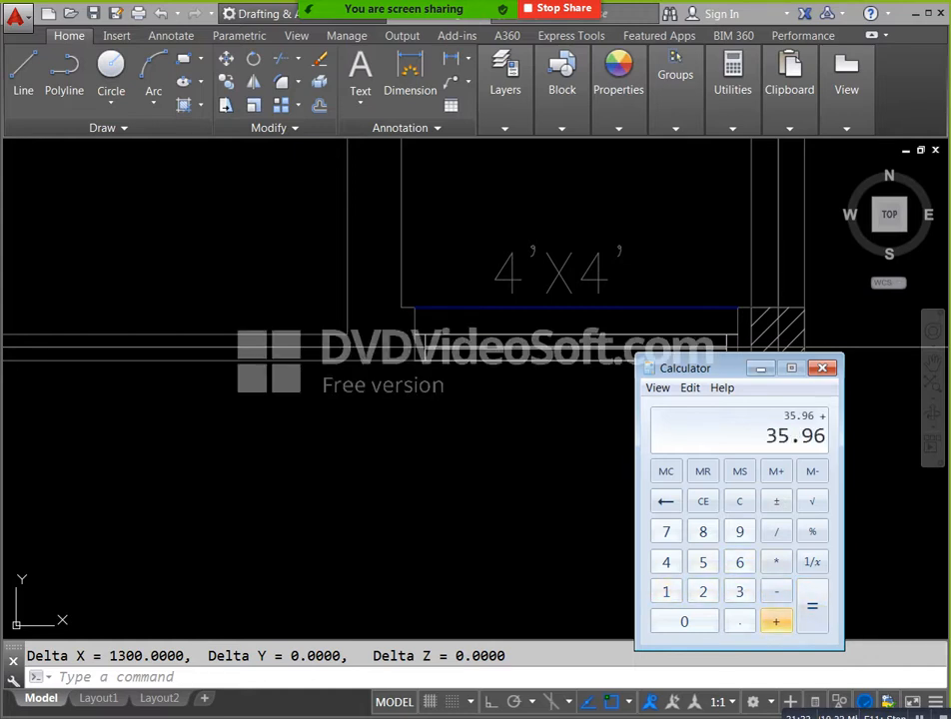
Step: Add 16 back to the calculated result to recheck the gross wall area, and put the Calculator away
click(666, 592)
click(739, 562)
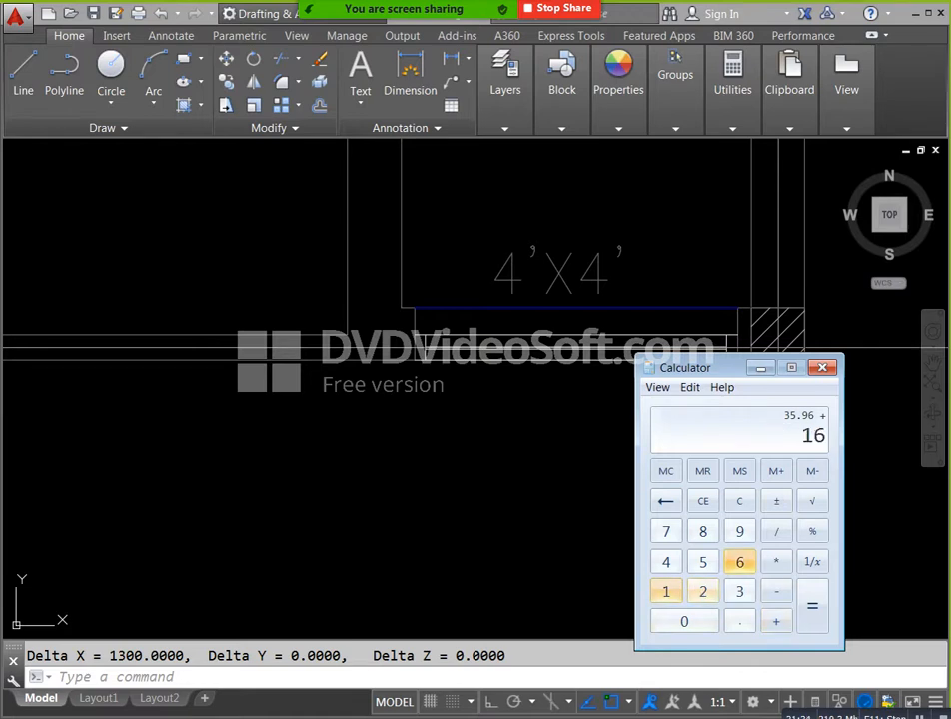
click(812, 606)
click(761, 368)
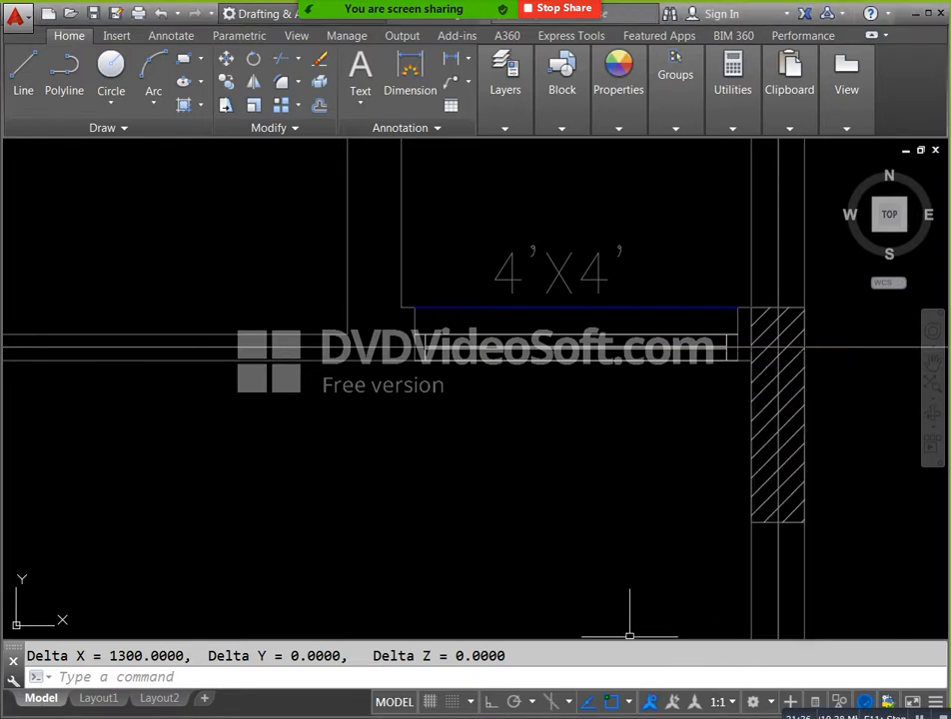
Step: Switch to Excel and enter the Wall - N area on sheet RF010 as 52, correct it to 36, and set the Glass - N area to 16
key(alt+Tab)
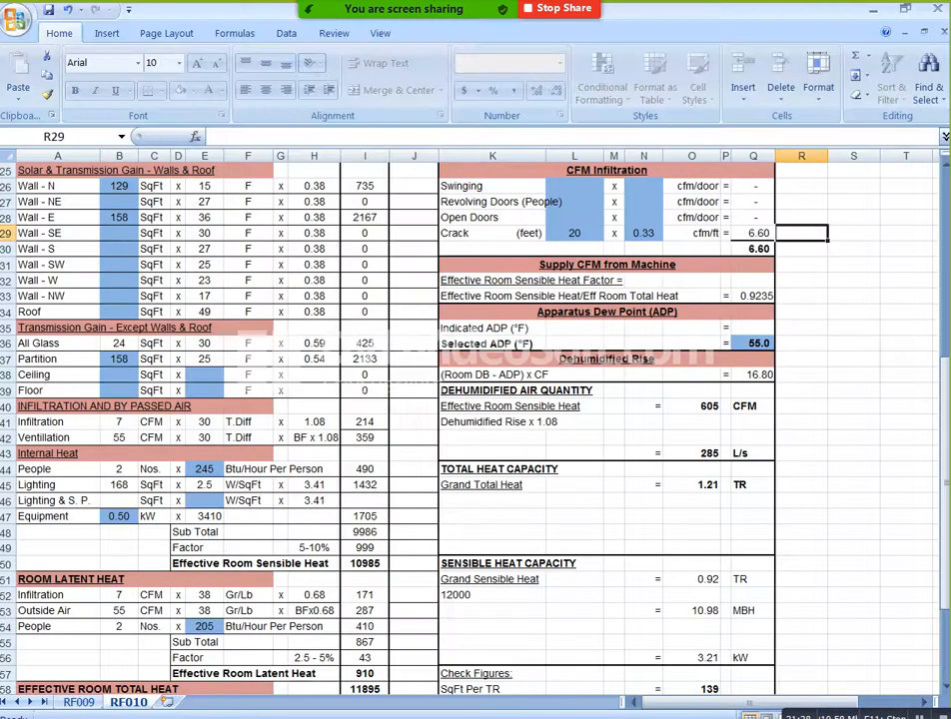
scroll(474, 425, up, 6)
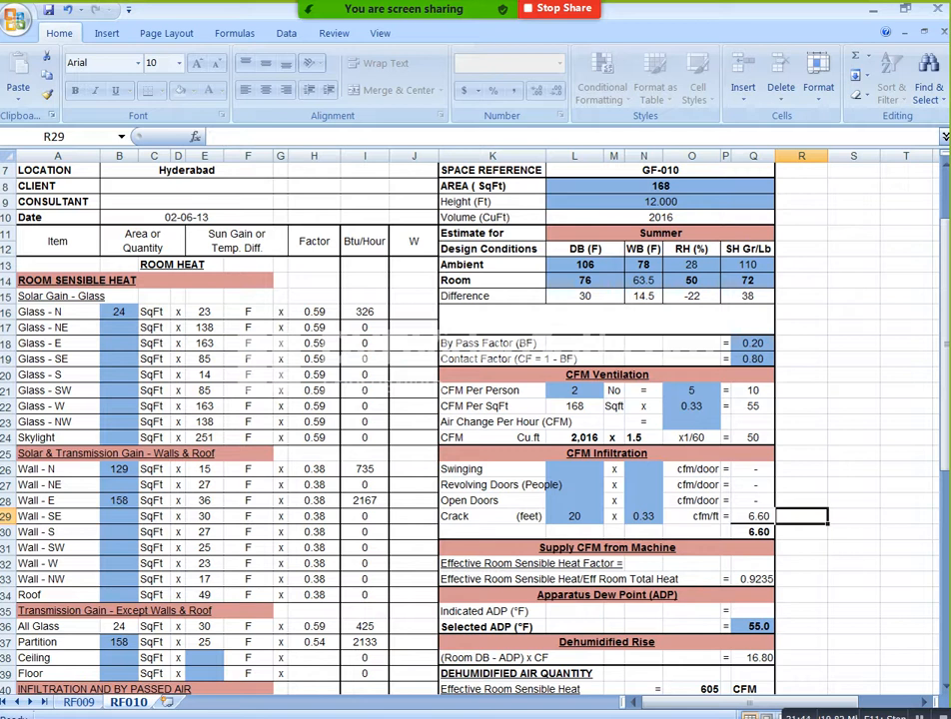
double_click(137, 473)
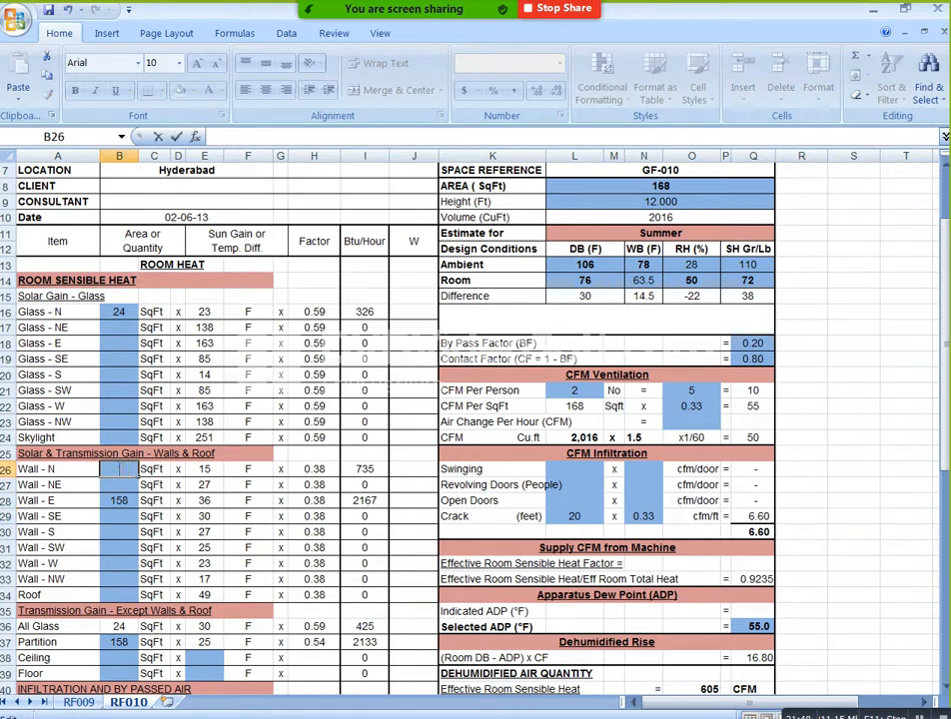
text(52)
key(Return)
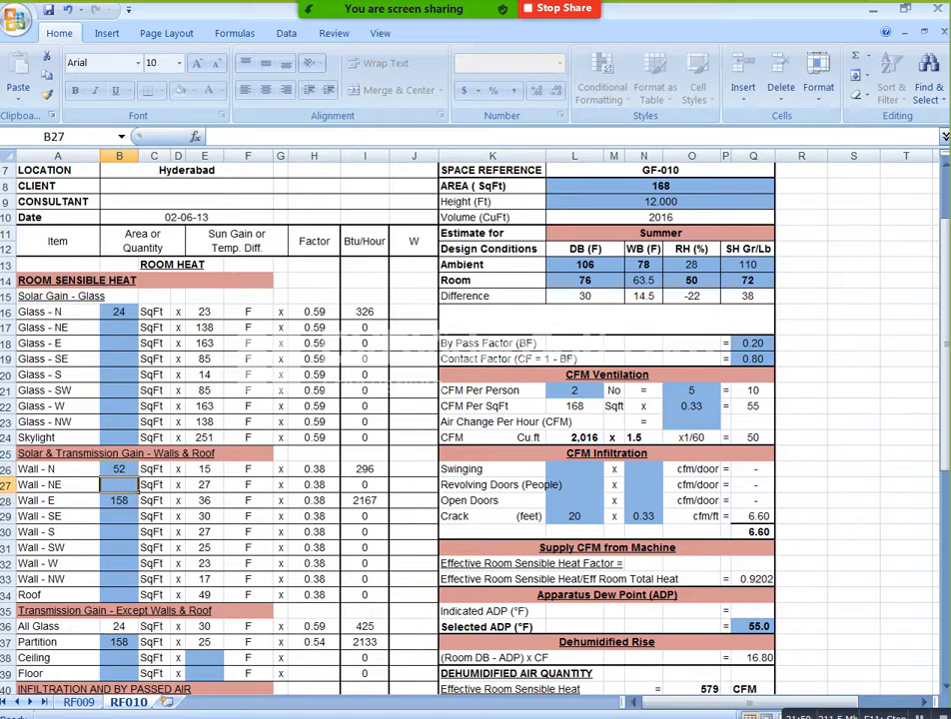
double_click(137, 473)
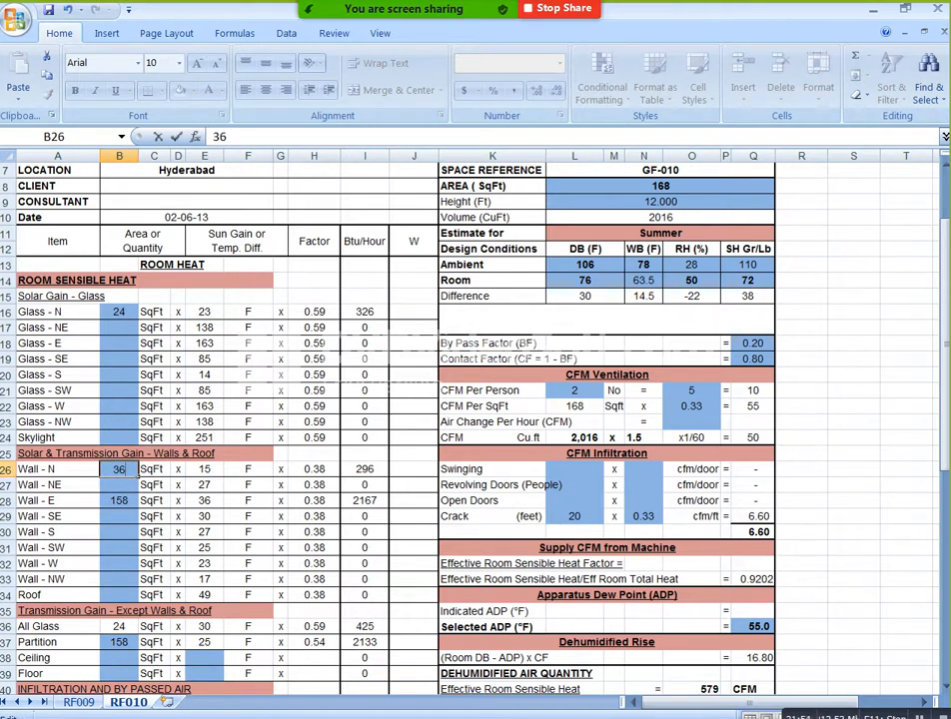
double_click(120, 313)
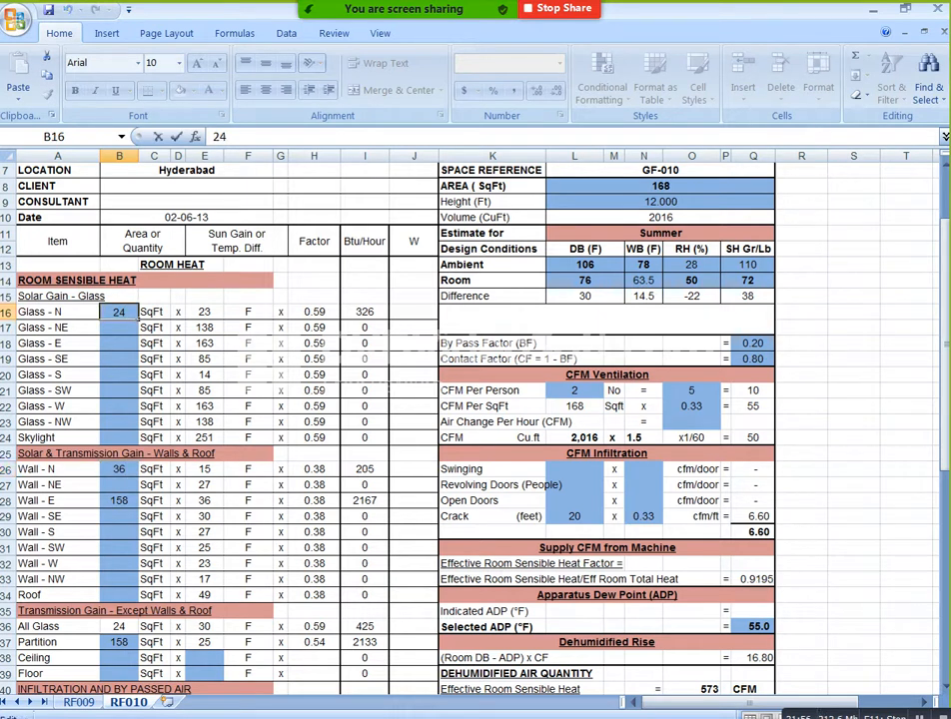
key(Return)
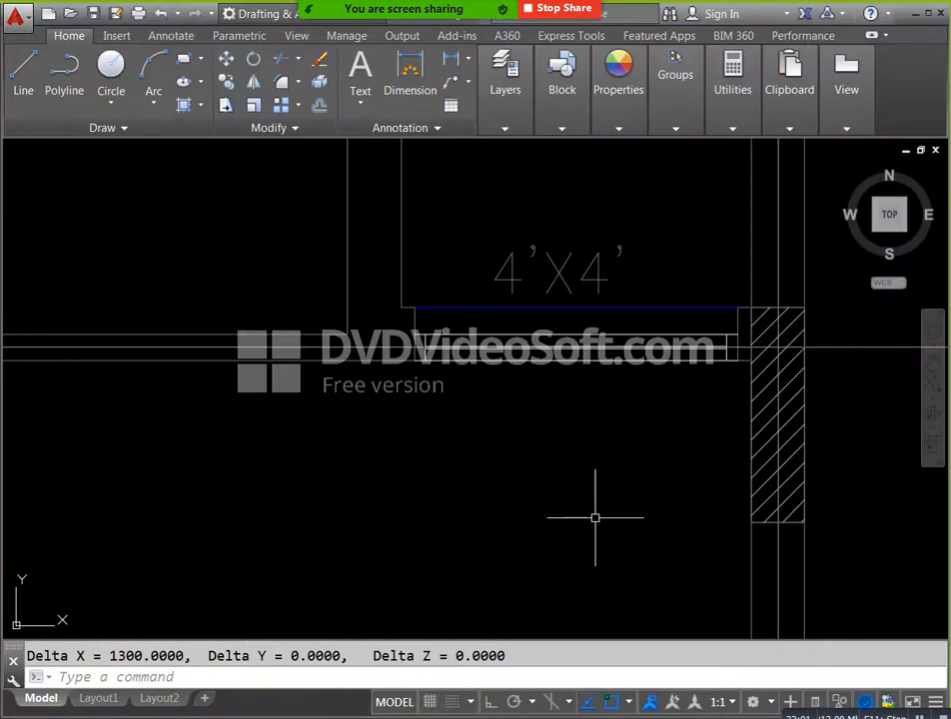
Step: Return to AutoCAD and check the floor plan's orientation against the drawn compass symbol, ending at bedroom GF-006 and the shaft
scroll(594, 515, down, 2)
mouse_move(600, 510)
mouse_down()
mouse_move(556, 354)
mouse_move(572, 225)
mouse_up()
drag(531, 454, 537, 399)
scroll(536, 429, down, 6)
scroll(521, 436, down, 5)
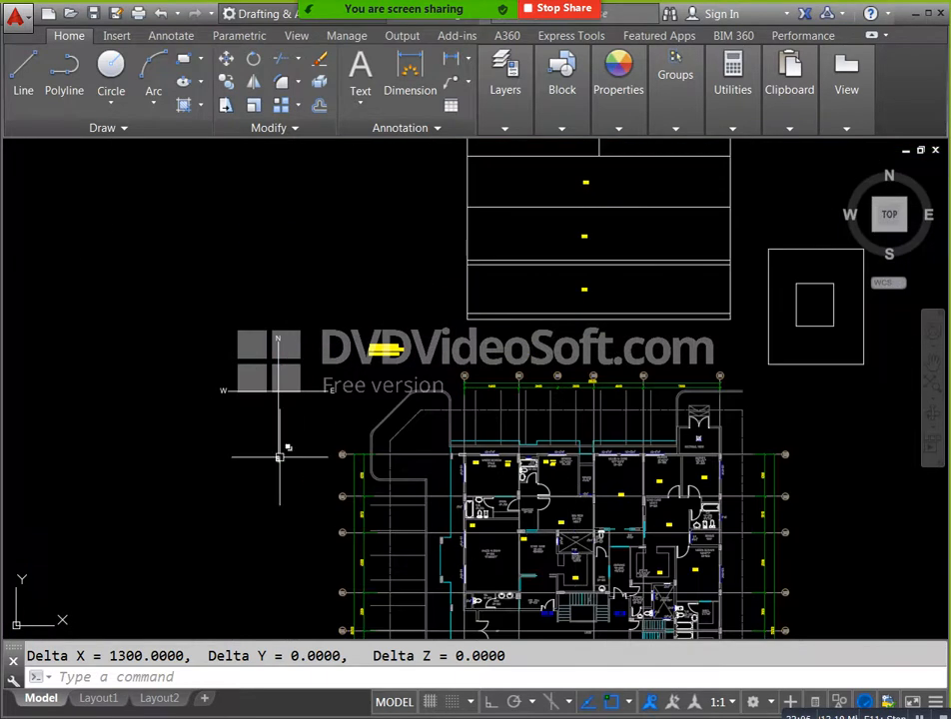
scroll(457, 401, up, 4)
scroll(545, 507, up, 5)
Step: Measure the length of bedroom GF-006's south wall section along the shaft, from column face to column face
text(d)
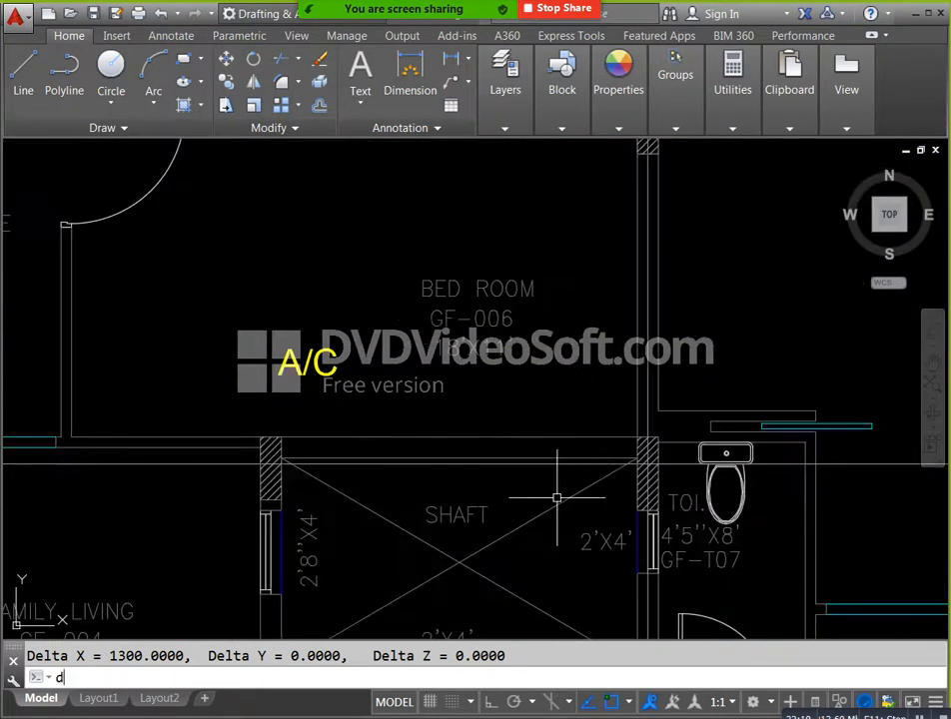
text(i)
key(Return)
scroll(599, 440, up, 3)
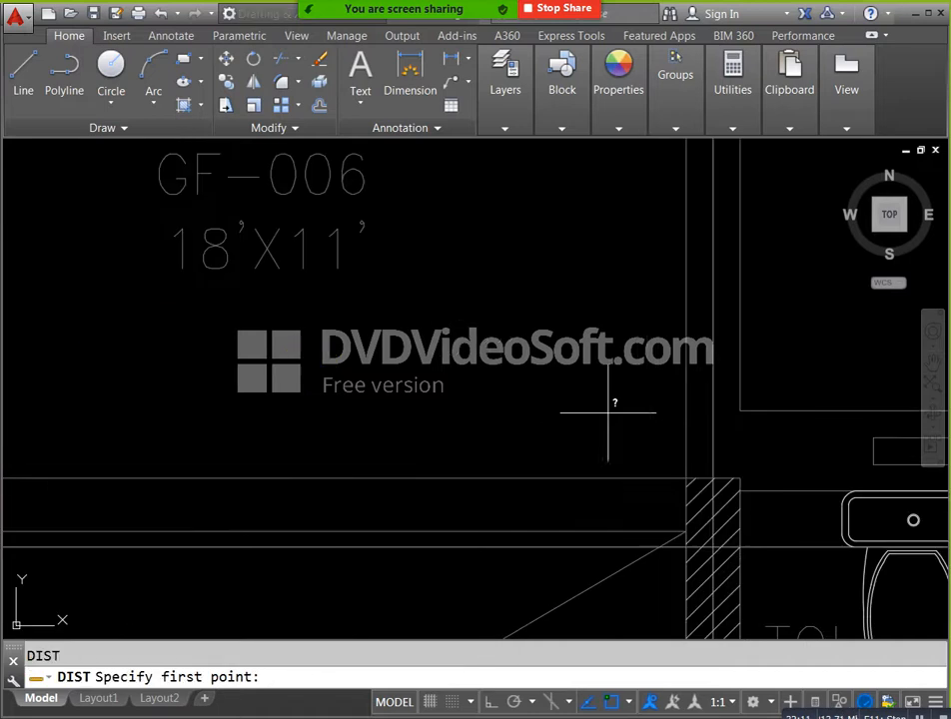
click(686, 479)
scroll(686, 479, down, 4)
scroll(318, 456, up, 4)
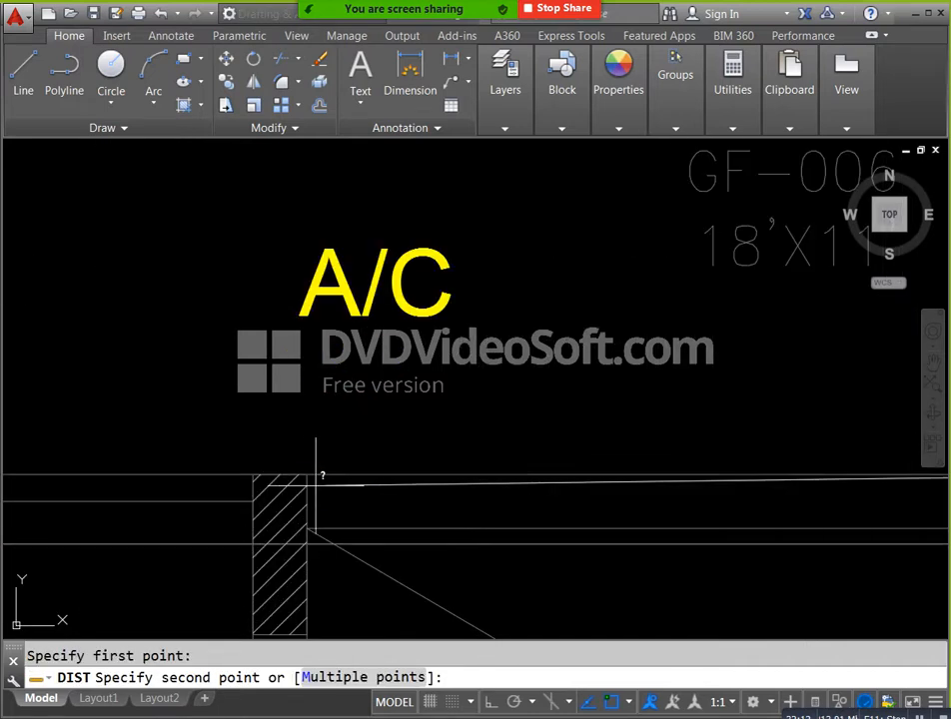
click(306, 487)
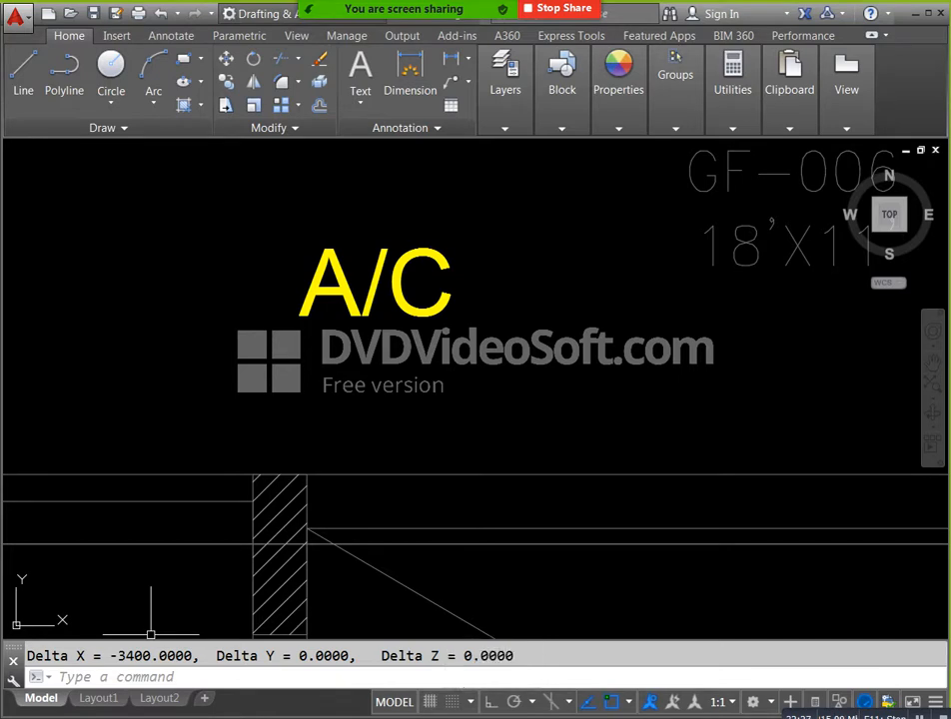
Step: Calculate the area of the shaft-side wall as 11.33 × 12 in a cleared Calculator, and put it away
key(alt+Tab)
key(Escape)
text(11.)
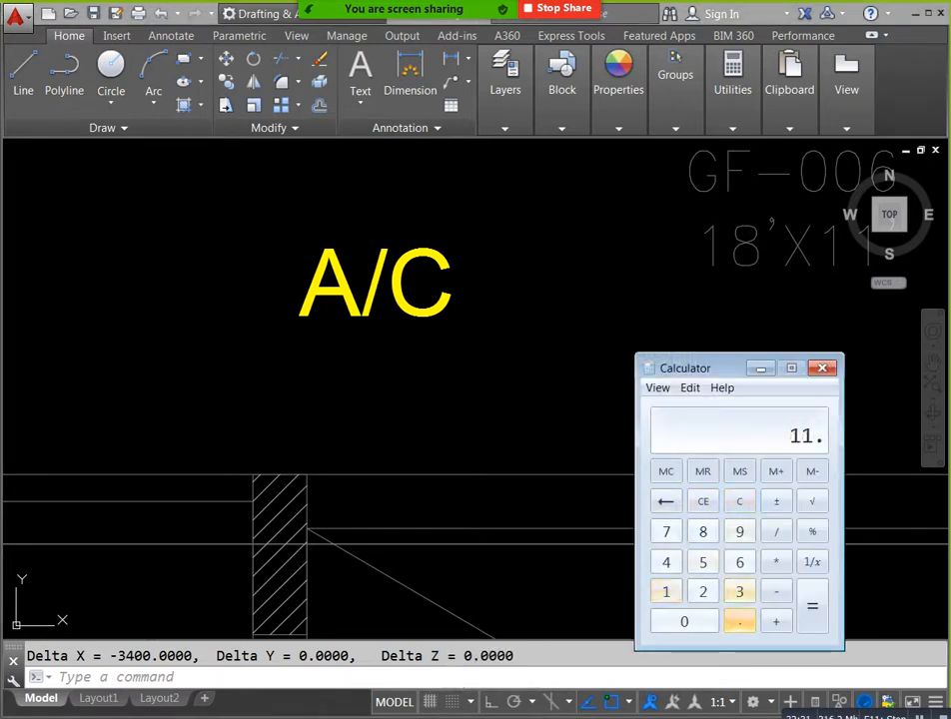
text(33 * )
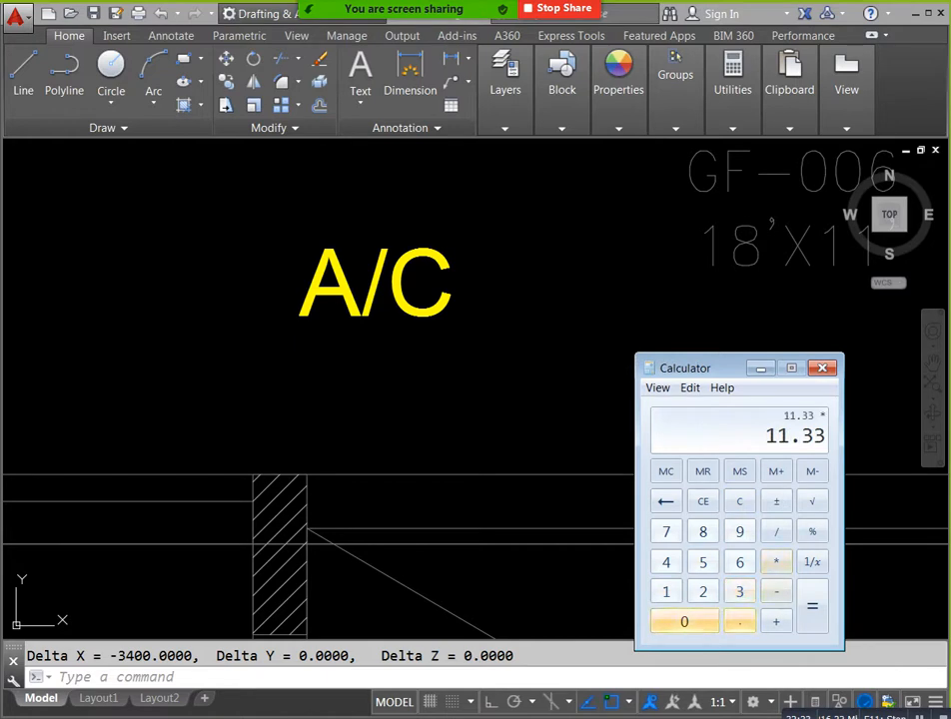
text(12)
key(Return)
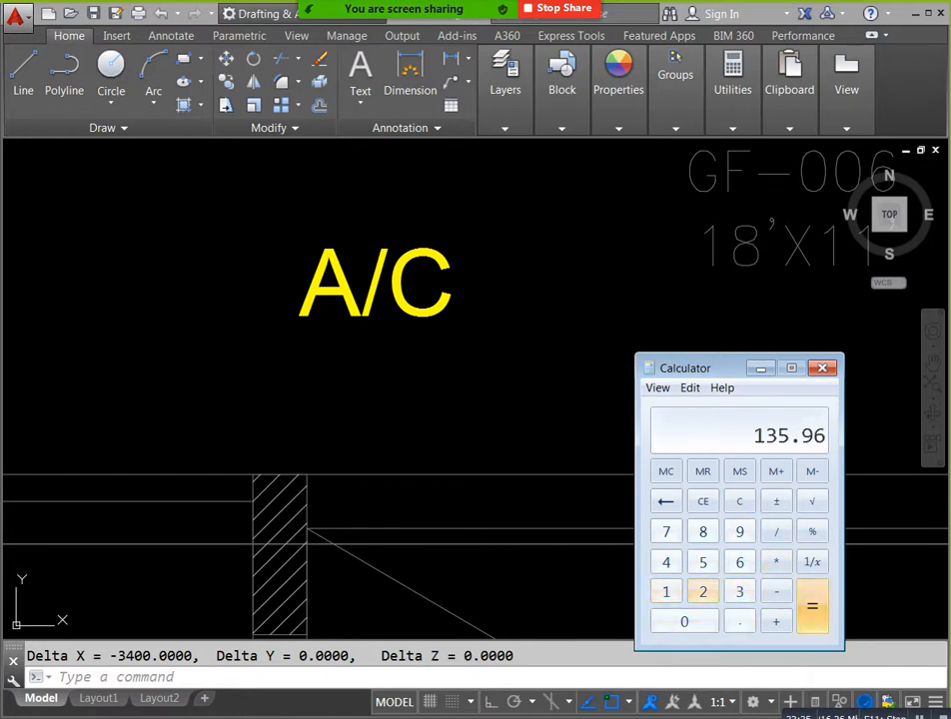
click(761, 369)
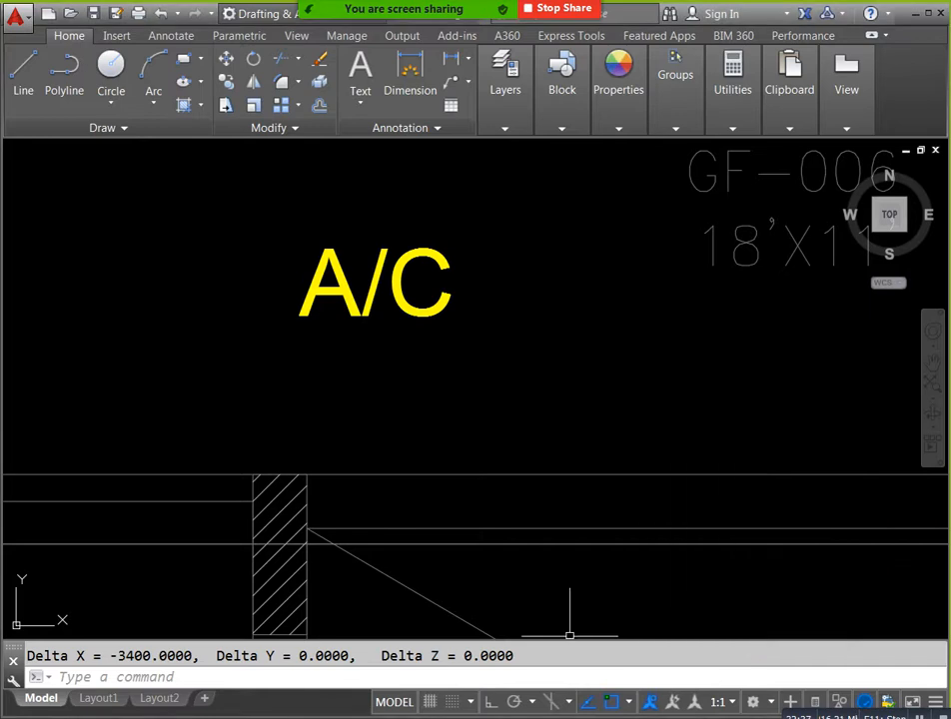
Step: Switch to Excel, clear the Wall - E area on sheet RF010, and set the Wall - S area to 136
click(377, 717)
click(119, 500)
key(Delete)
click(119, 532)
text(1)
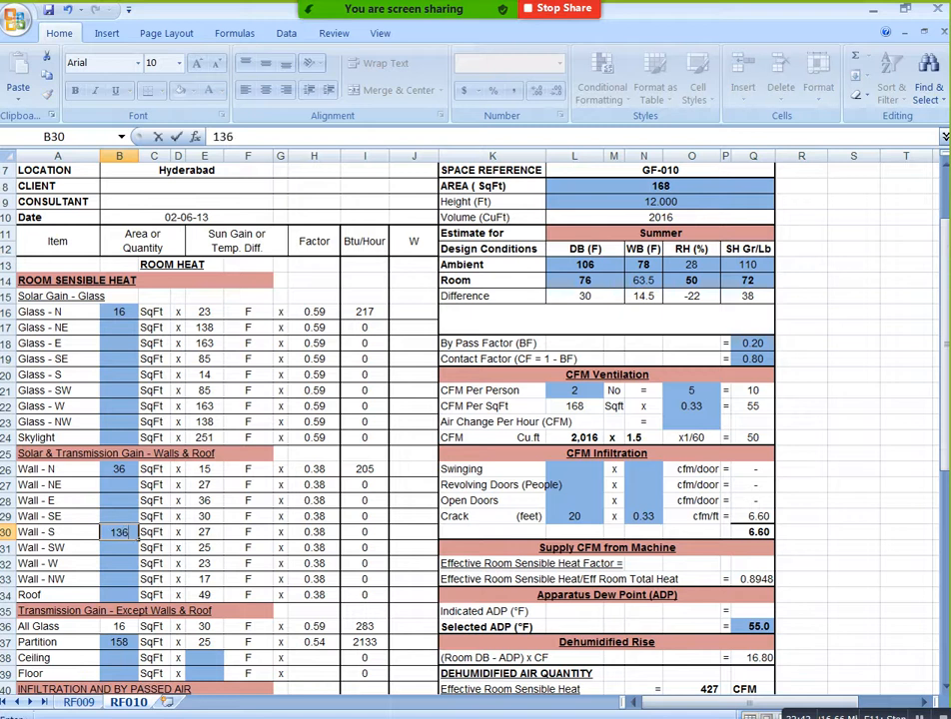
text(36)
key(Return)
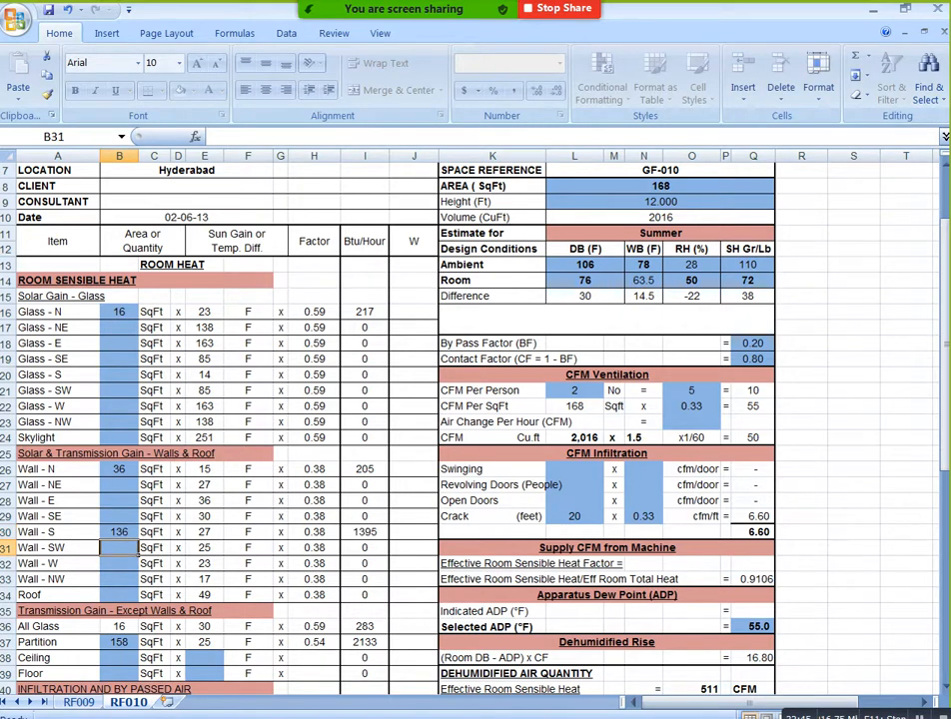
Step: Check bedroom GF-006's size on the AutoCAD plan and calculate its floor area as 18 × 11 in the Calculator
key(alt+Tab)
scroll(485, 490, down, 4)
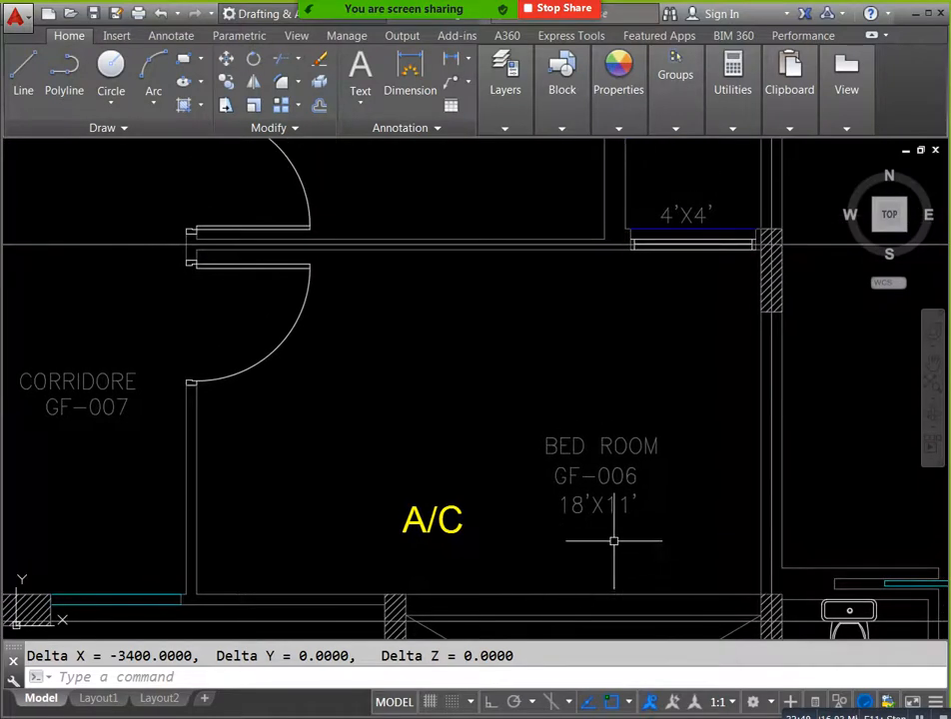
key(alt+Tab)
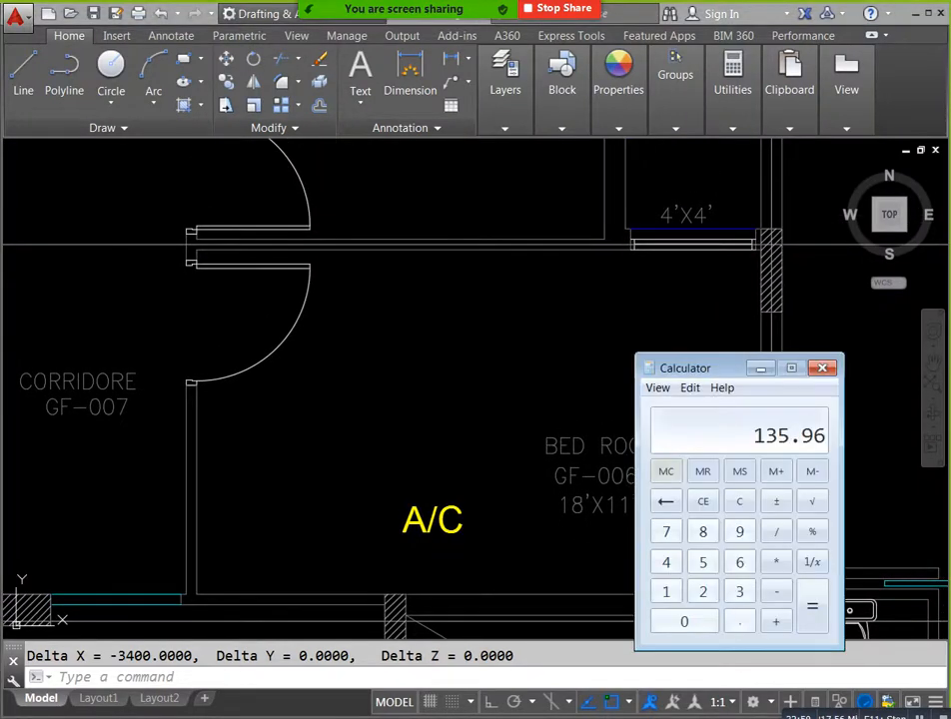
key(Escape)
text(1)
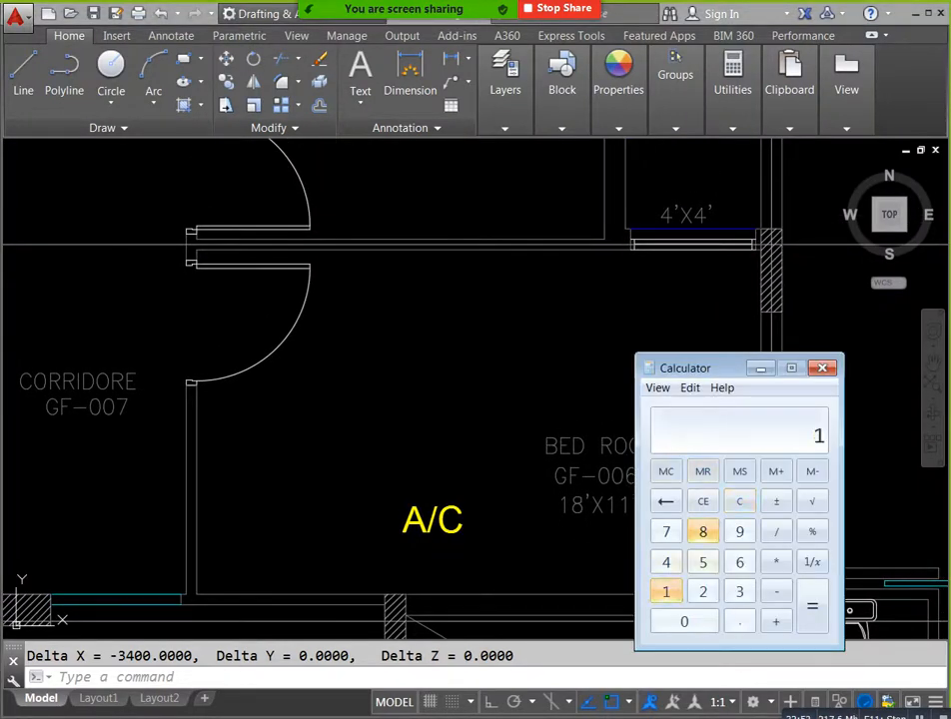
text(8 * 11)
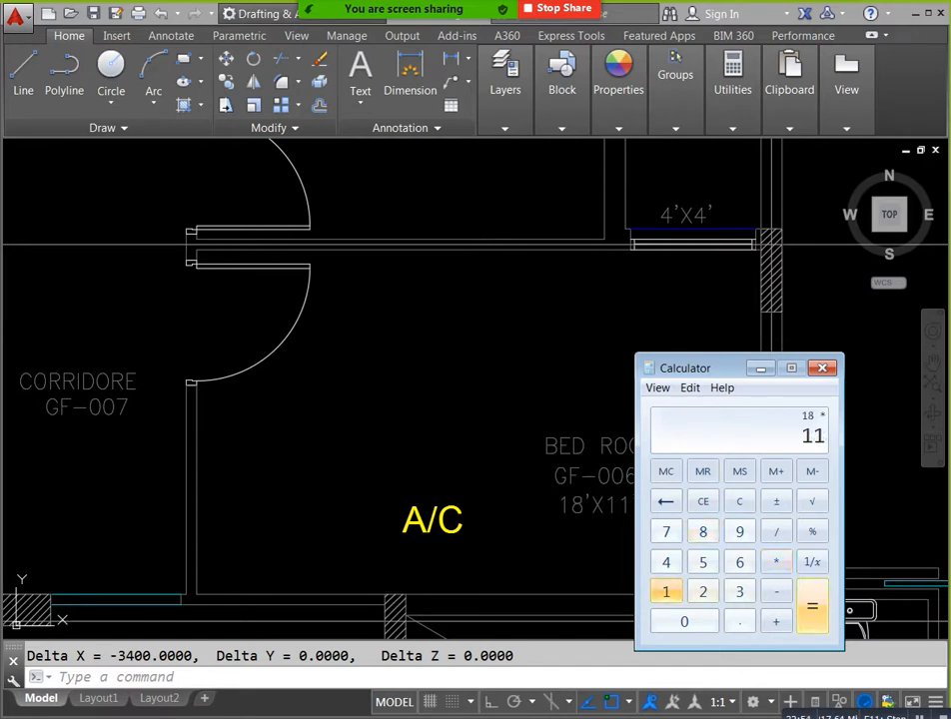
key(Return)
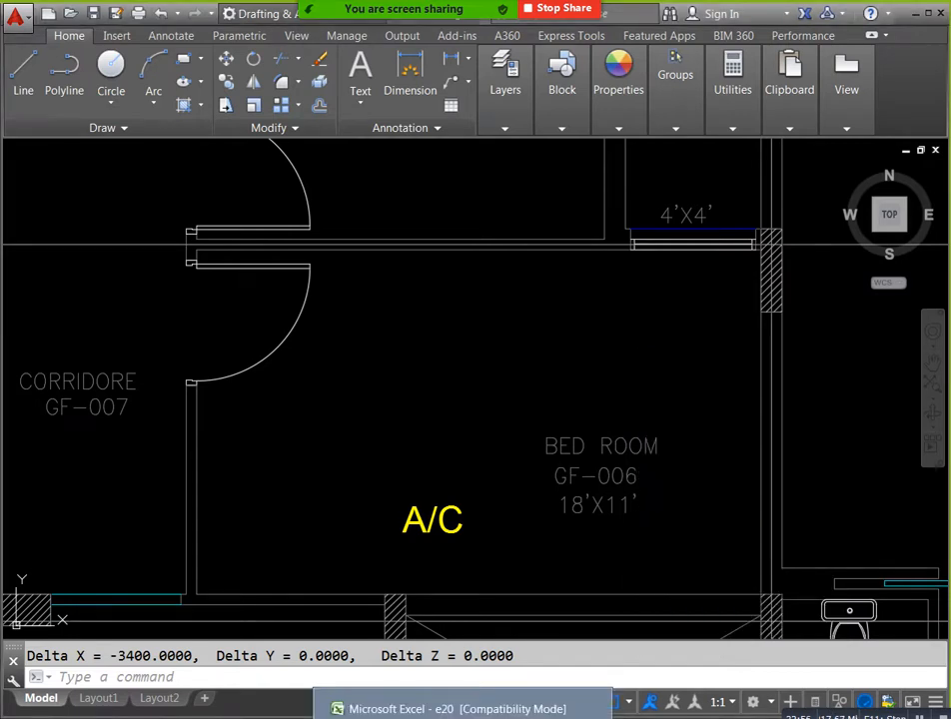
Step: Switch to Excel, set the room area on sheet RF010 to 198 SqFt, and review the air quantity and heat capacity results
click(464, 711)
scroll(469, 419, down, 1)
scroll(470, 420, up, 3)
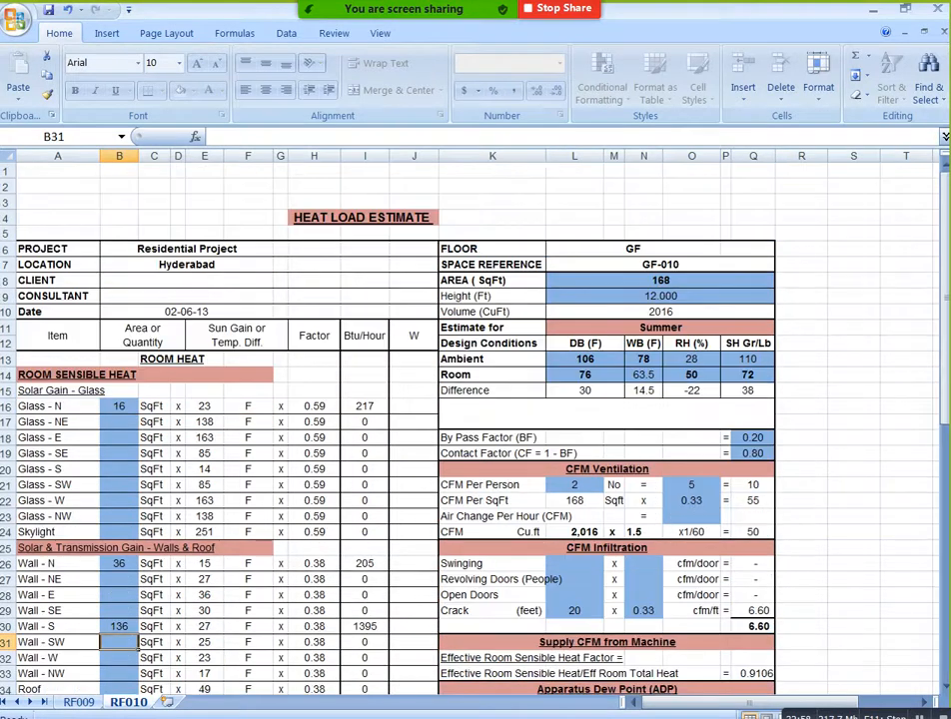
key(F2)
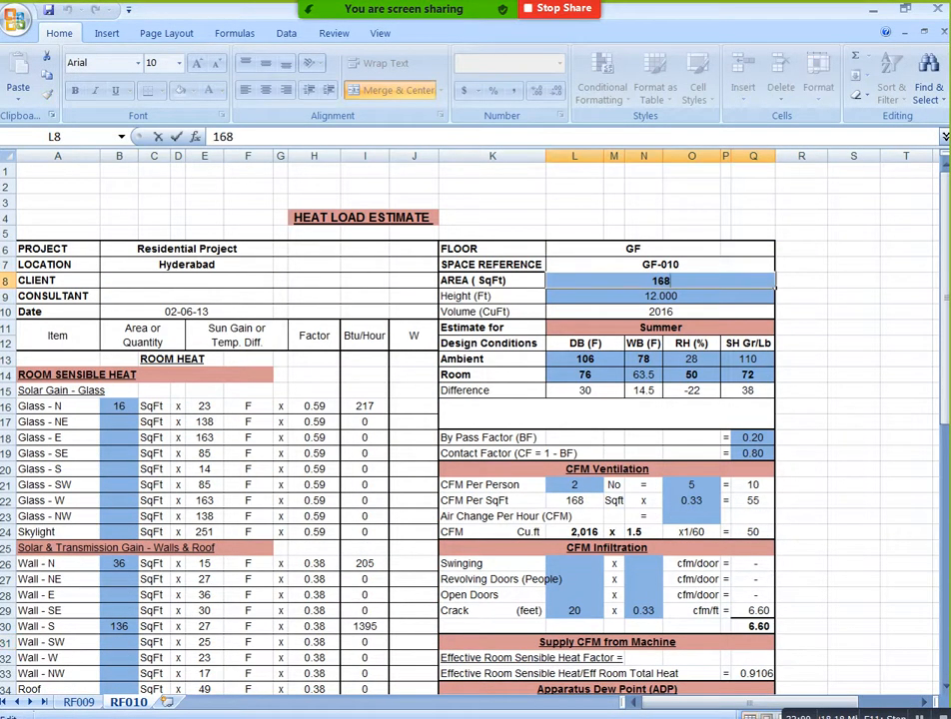
key(BackSpace)
key(BackSpace)
text(98)
key(Return)
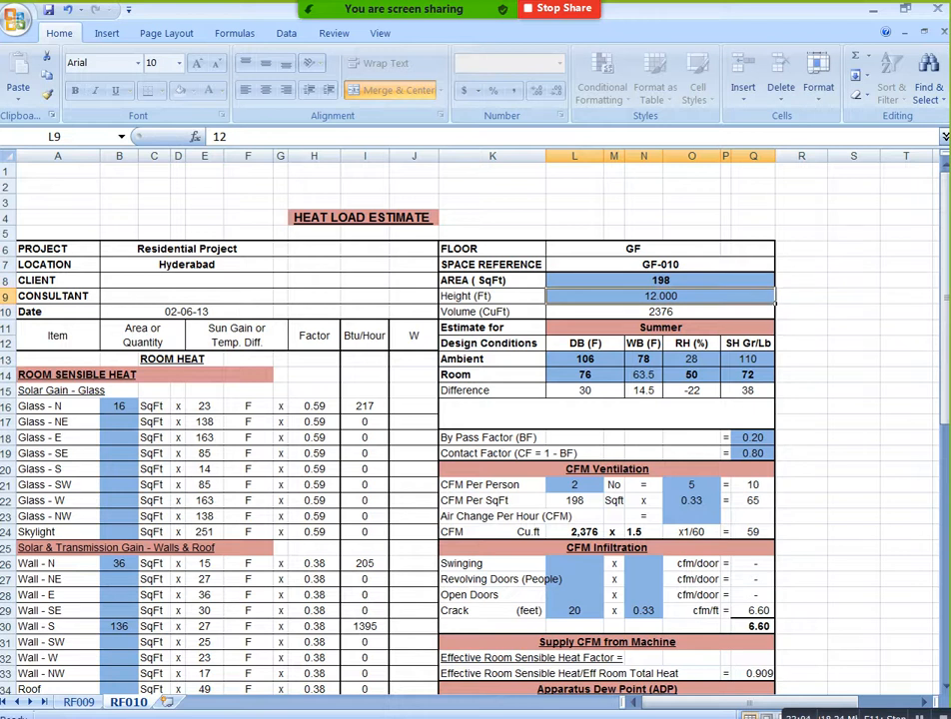
scroll(389, 430, down, 2)
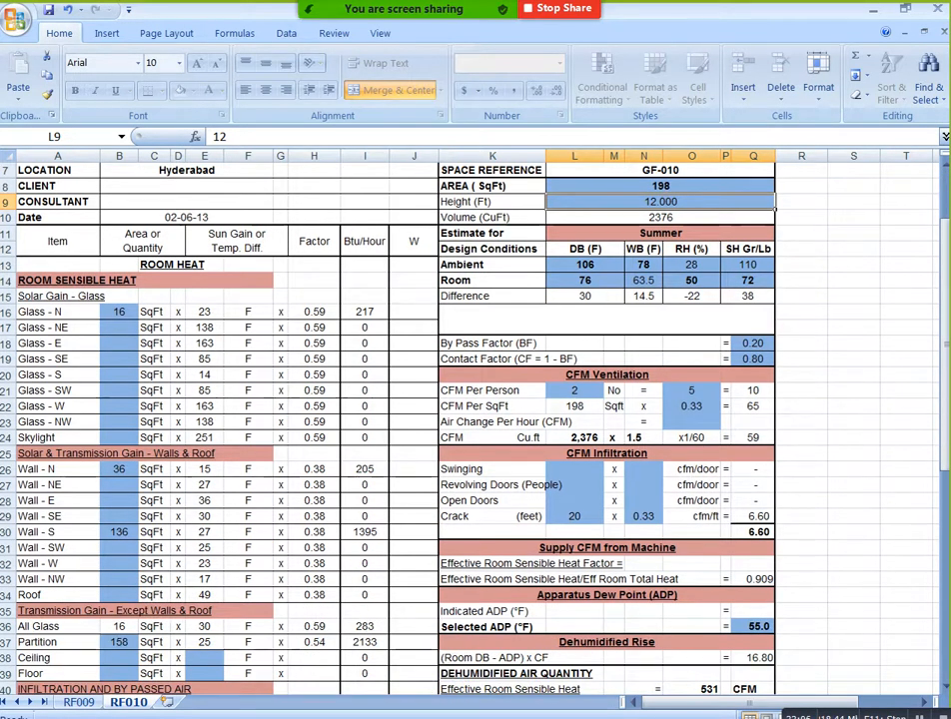
scroll(389, 429, down, 5)
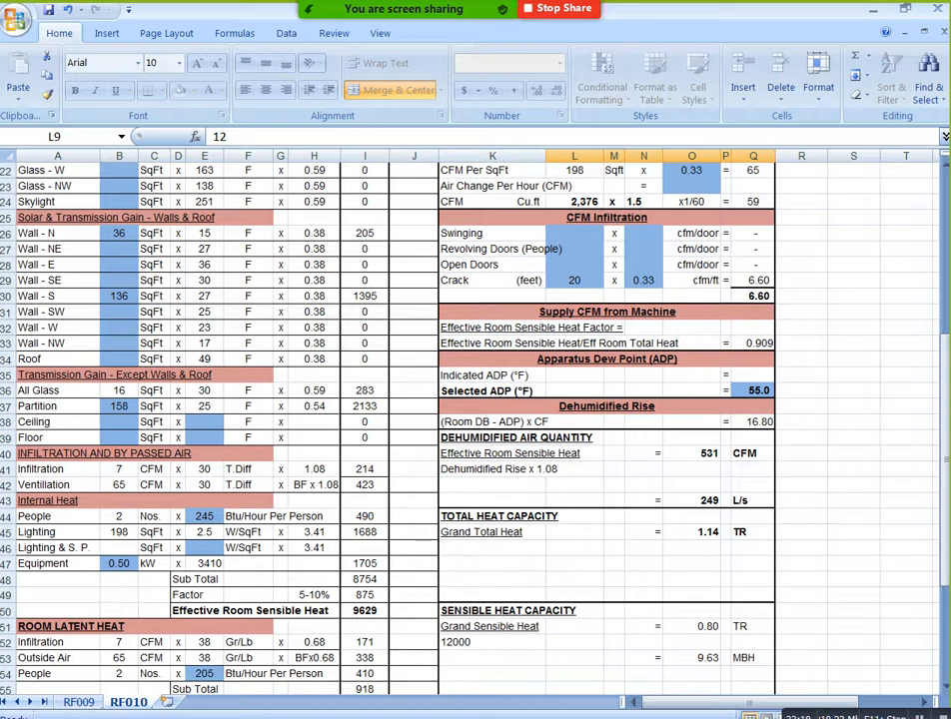
Step: Switch to the AutoCAD plan, check bedroom GF-006's corridor-side wall, and calculate the partition area as 11 × 12 in a cleared Calculator
click(873, 9)
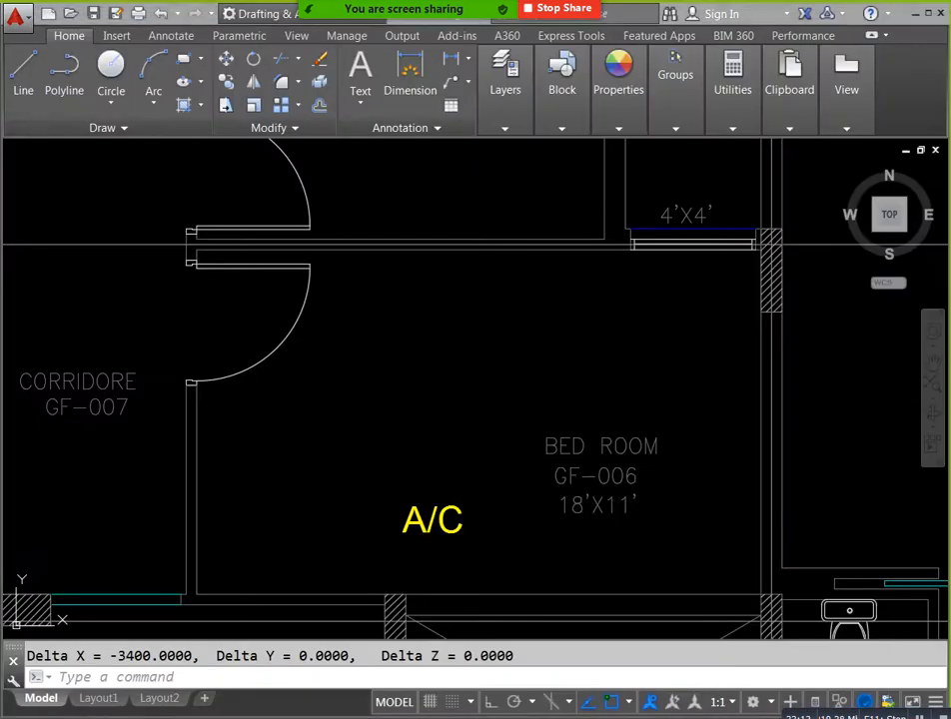
click(873, 9)
key(alt+Tab)
drag(226, 423, 277, 431)
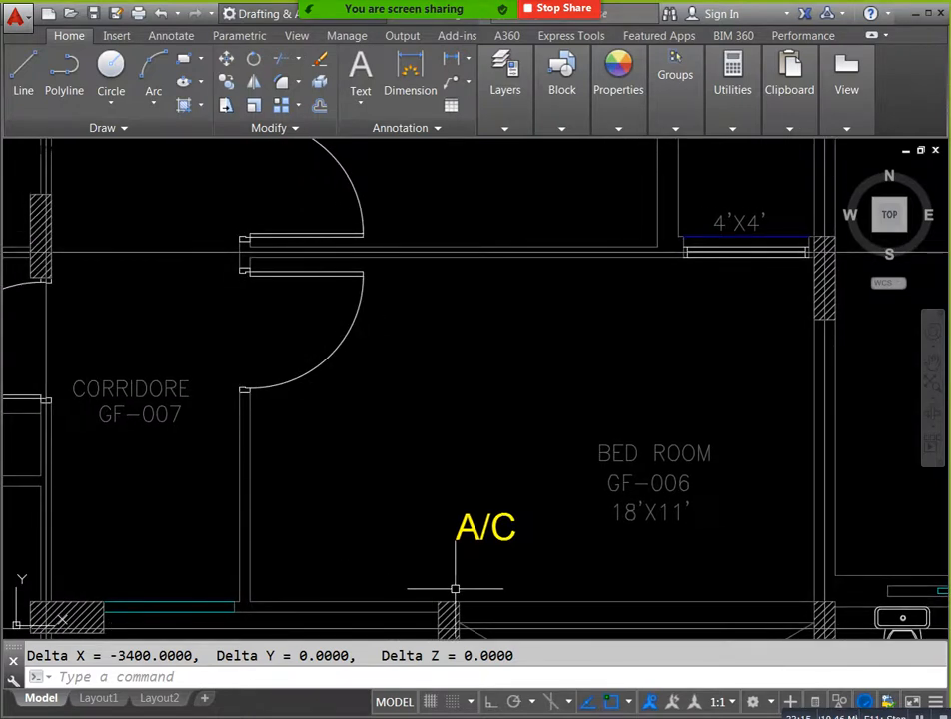
click(544, 708)
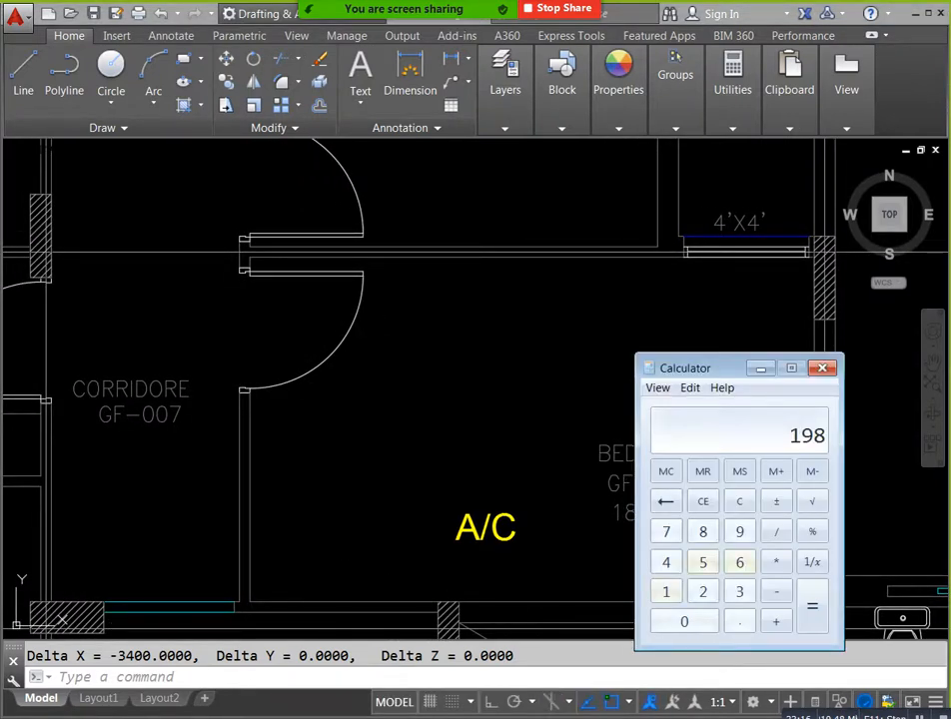
click(739, 502)
click(666, 591)
click(666, 591)
click(775, 561)
click(666, 591)
click(702, 592)
click(811, 606)
click(759, 367)
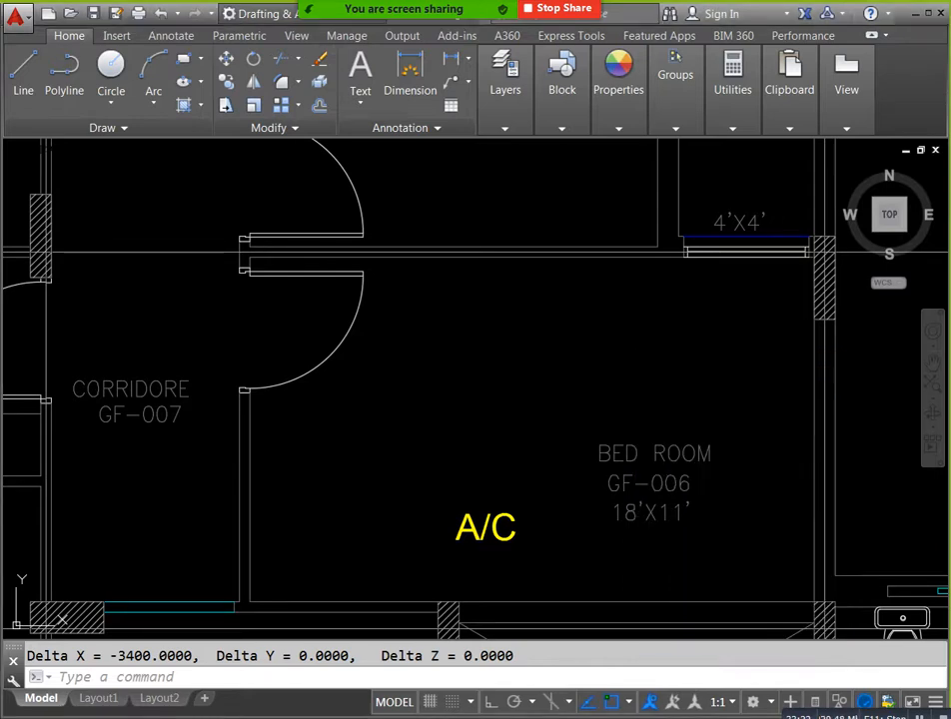
Step: Switch to Excel and set the Partition area on sheet RF010 to 132 SqFt
key(alt+Tab)
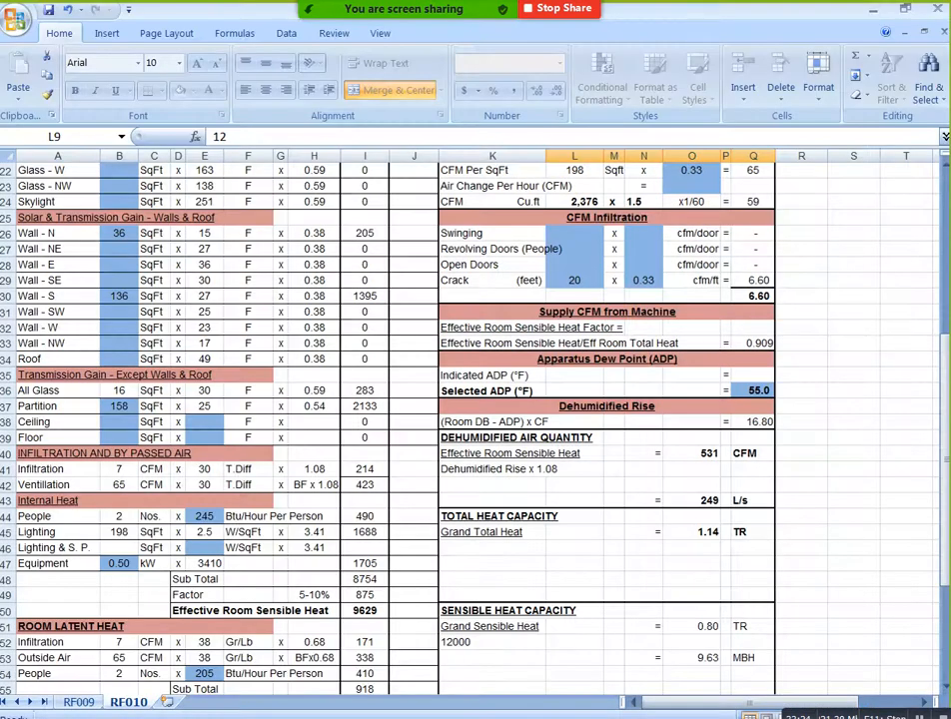
double_click(125, 406)
key(BackSpace)
key(BackSpace)
key(BackSpace)
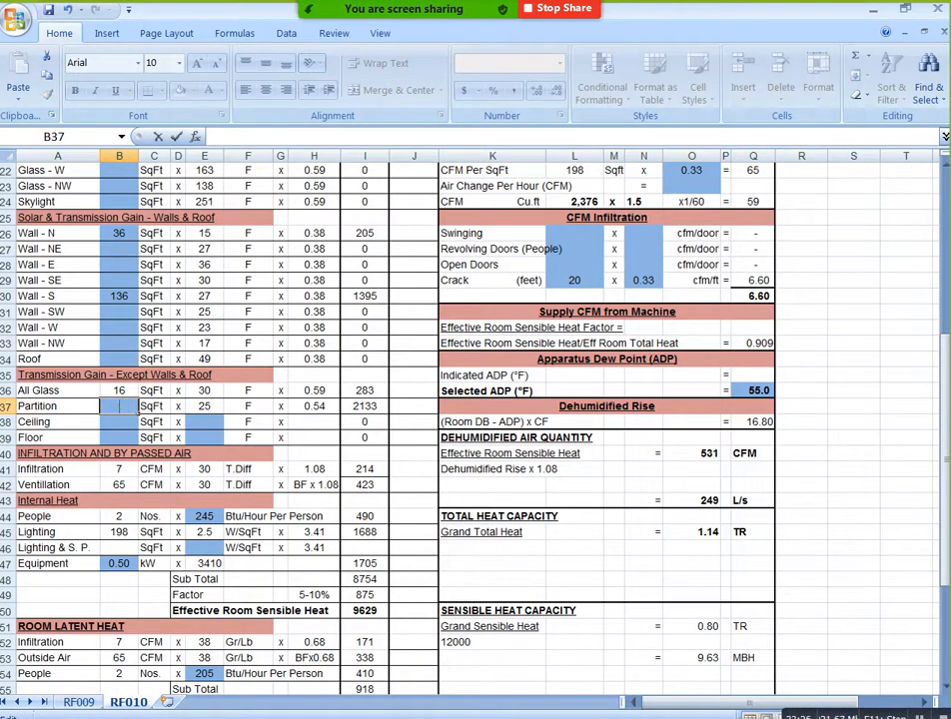
text(132)
key(Return)
Step: Set the number of people under CFM Ventilation to 3
scroll(476, 419, up, 2)
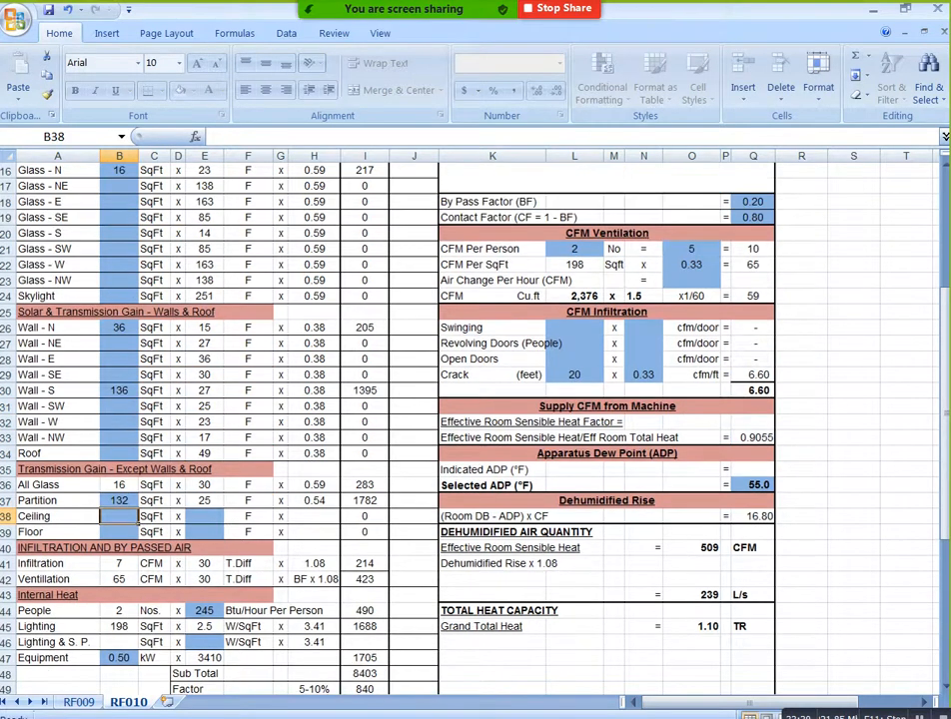
click(574, 248)
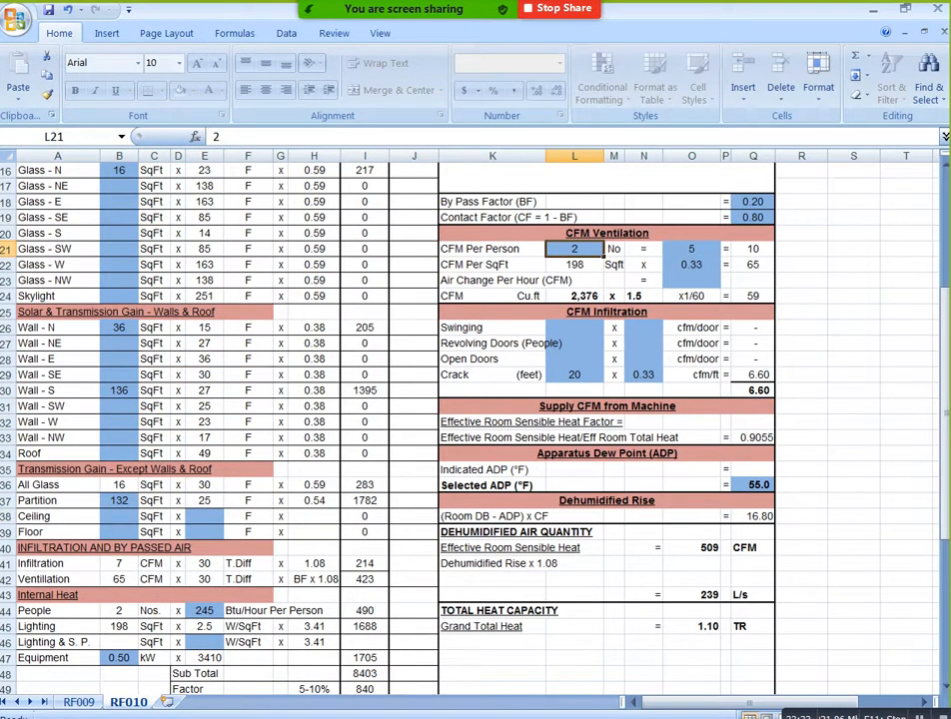
key(BackSpace)
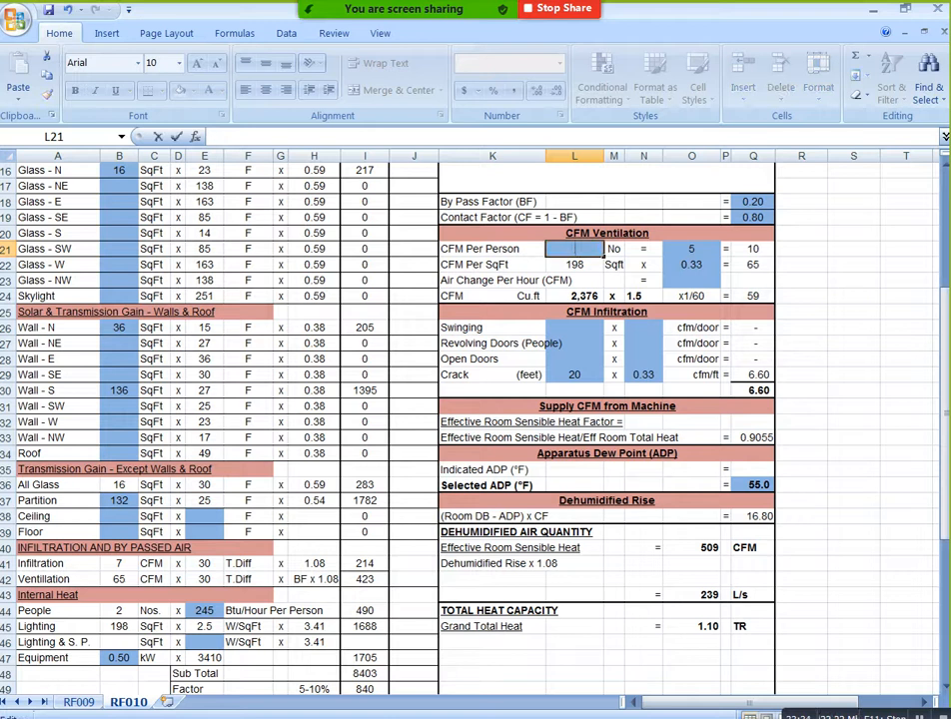
text(3)
key(Return)
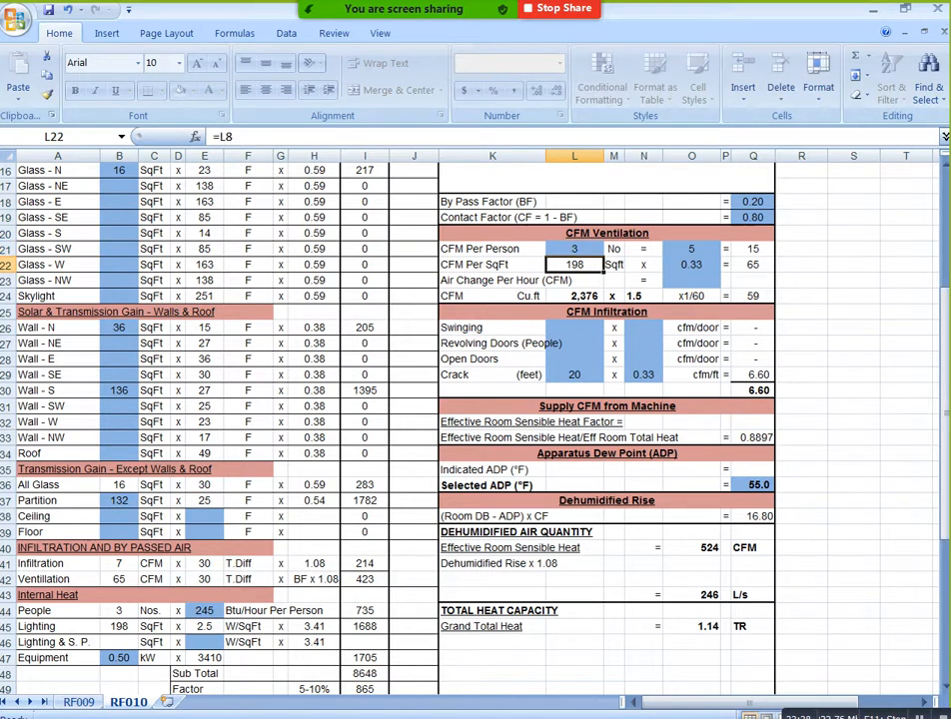
Step: Set the Crack length under CFM Infiltration to 16 feet and review the air quantity and heat capacity results
double_click(580, 374)
key(BackSpace)
key(BackSpace)
text(16)
key(Return)
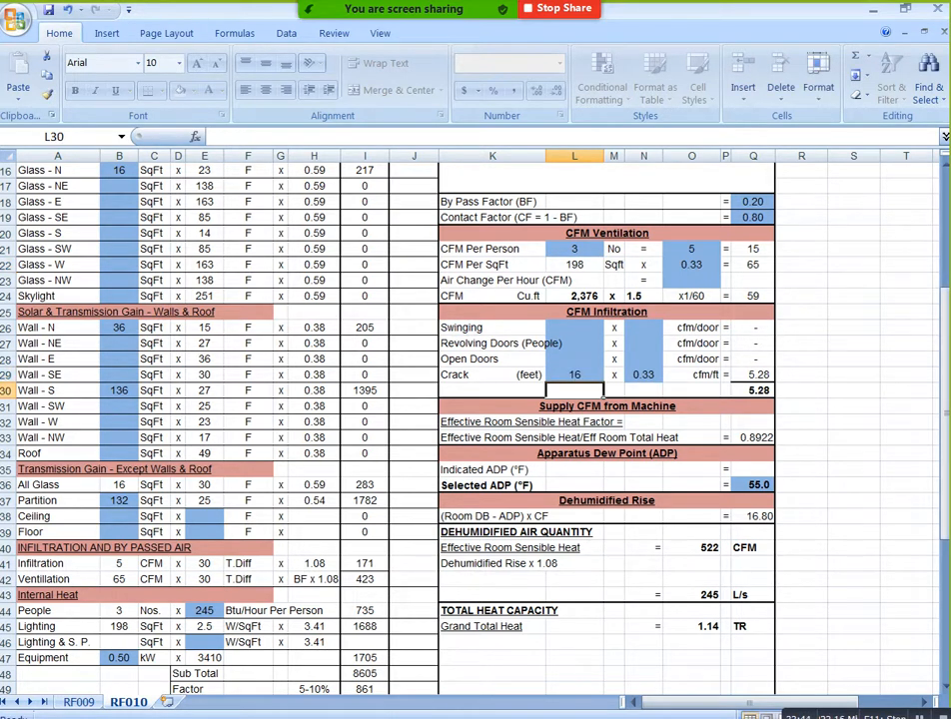
click(800, 501)
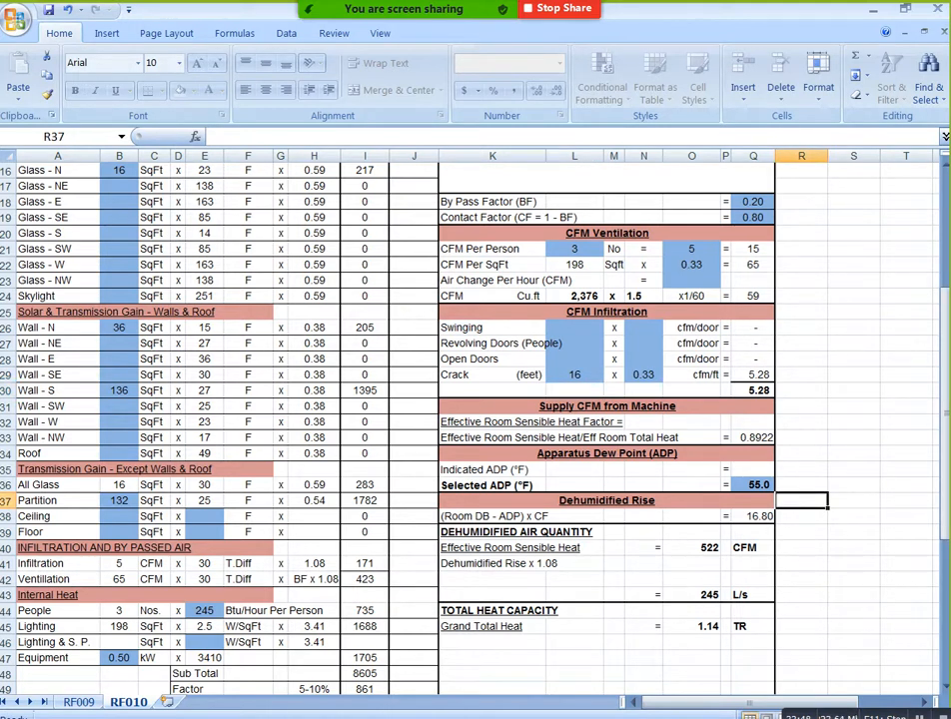
scroll(469, 420, down, 2)
scroll(469, 419, down, 1)
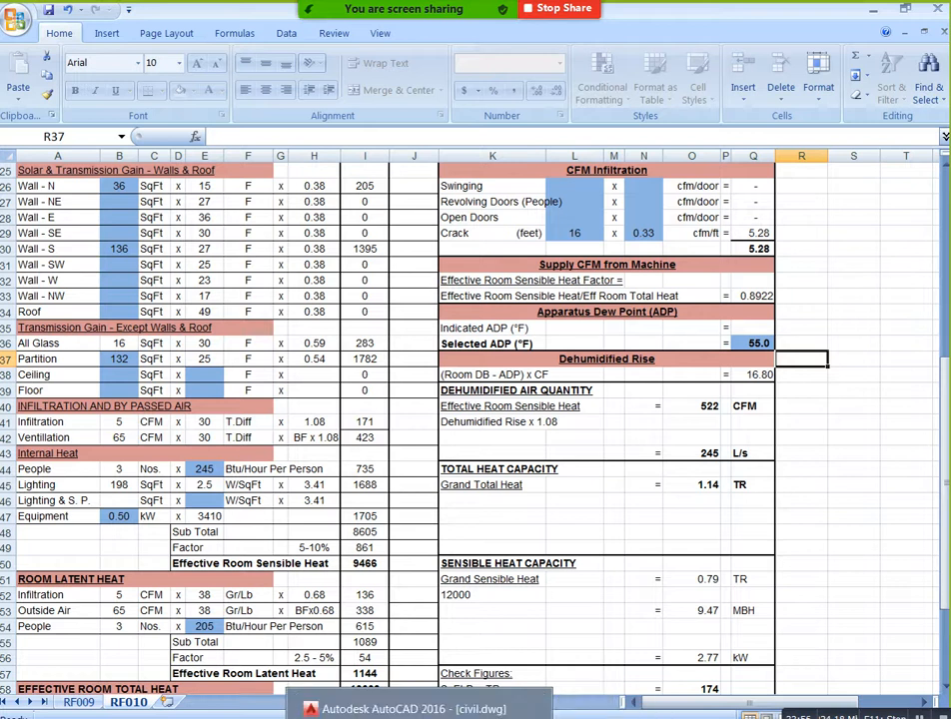
Step: Switch to AutoCAD and copy bedroom GF-010's air quantity and capacity note to beside the A/C label in bedroom GF-006
click(449, 715)
scroll(512, 565, down, 5)
scroll(547, 506, up, 2)
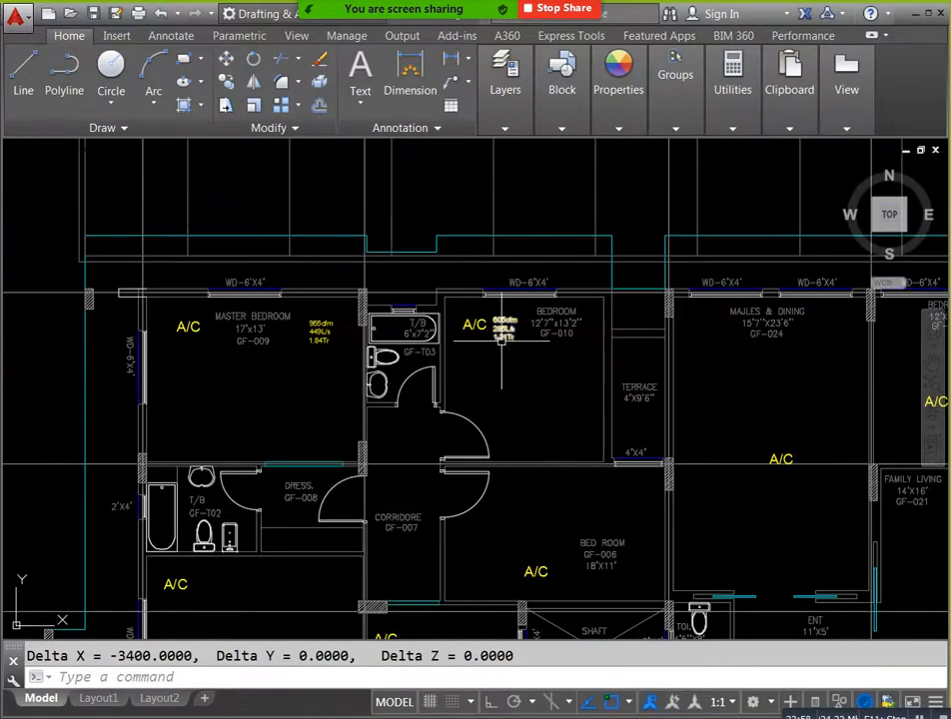
text(co)
key(Return)
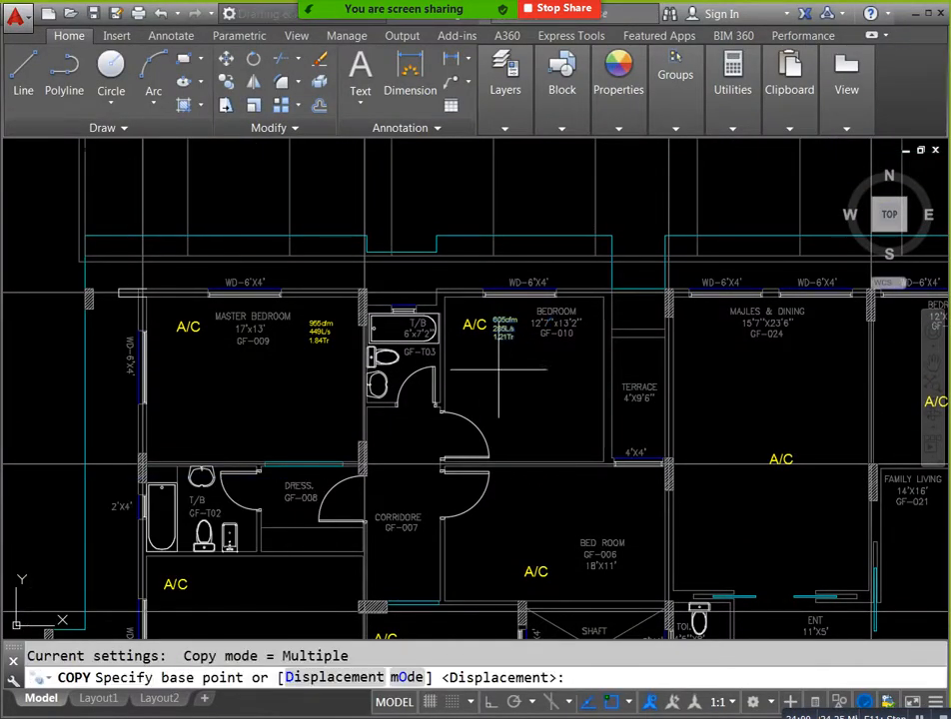
click(490, 345)
scroll(552, 463, up, 3)
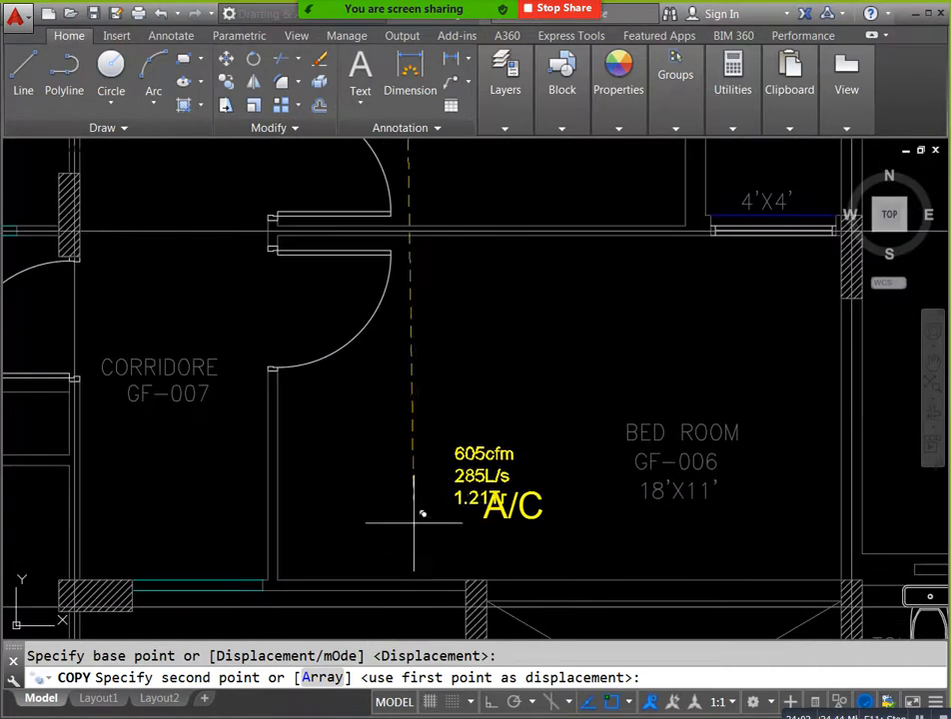
key(Escape)
Step: Open the copied note in bedroom GF-006 for editing and set its airflow line to 522cfm
double_click(429, 504)
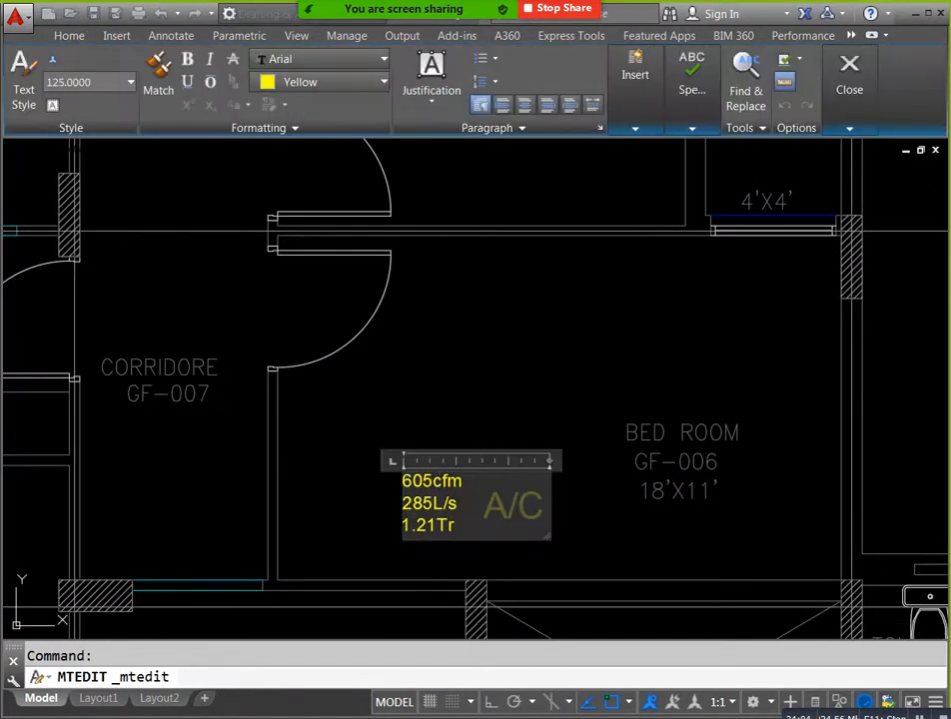
key(BackSpace)
key(BackSpace)
key(BackSpace)
text(522)
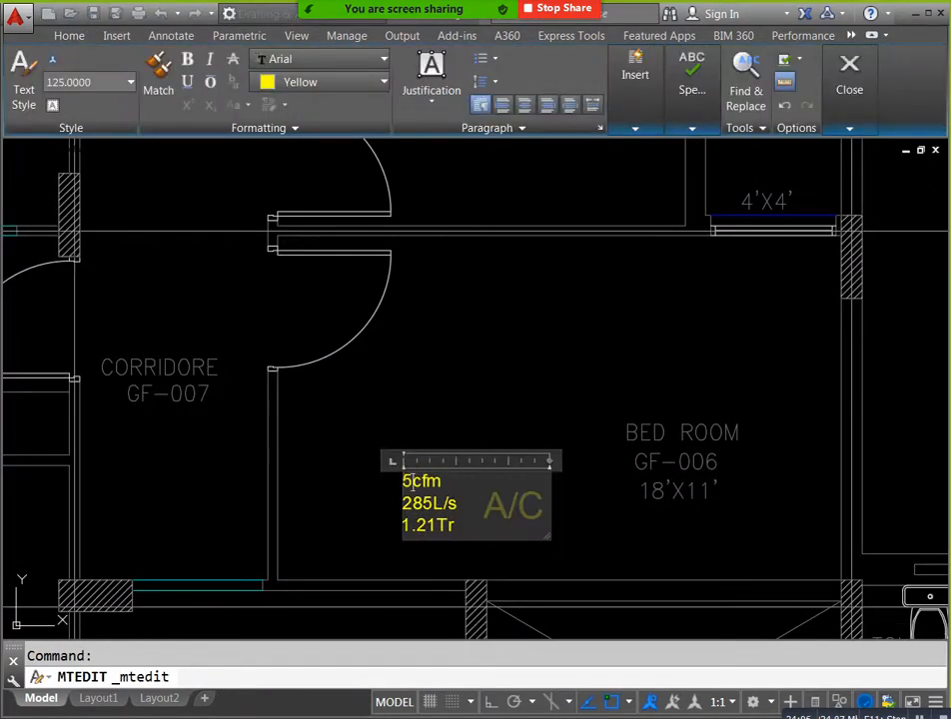
Step: Check the L/s result on sheet RF010 in Excel and set the note's second line to 245L/s in AutoCAD
key(Down)
key(BackSpace)
key(BackSpace)
key(BackSpace)
key(alt+Tab)
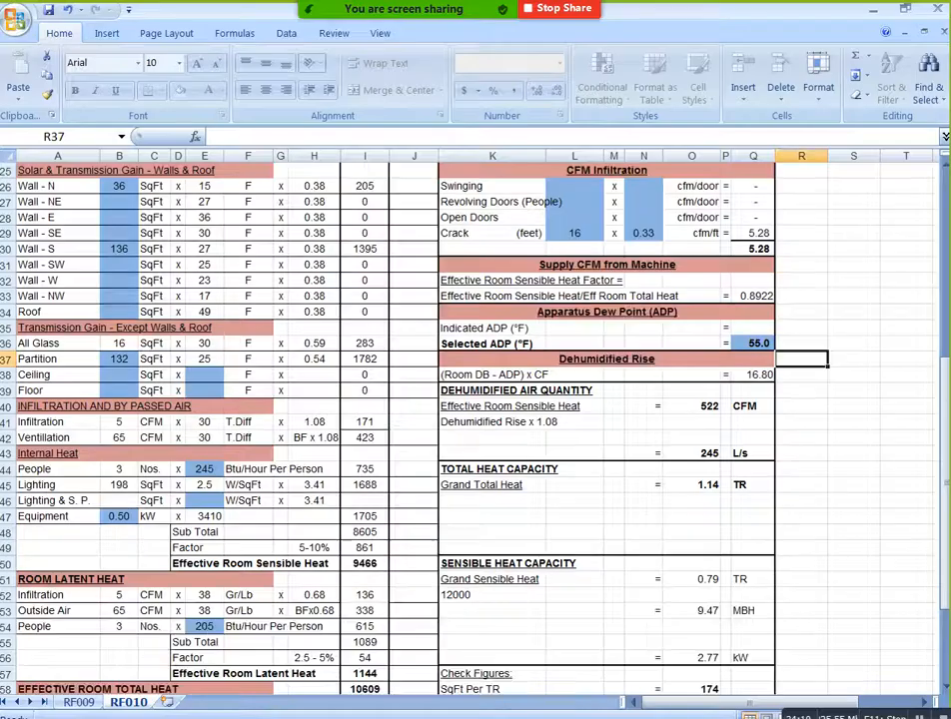
key(alt+Tab)
text(245)
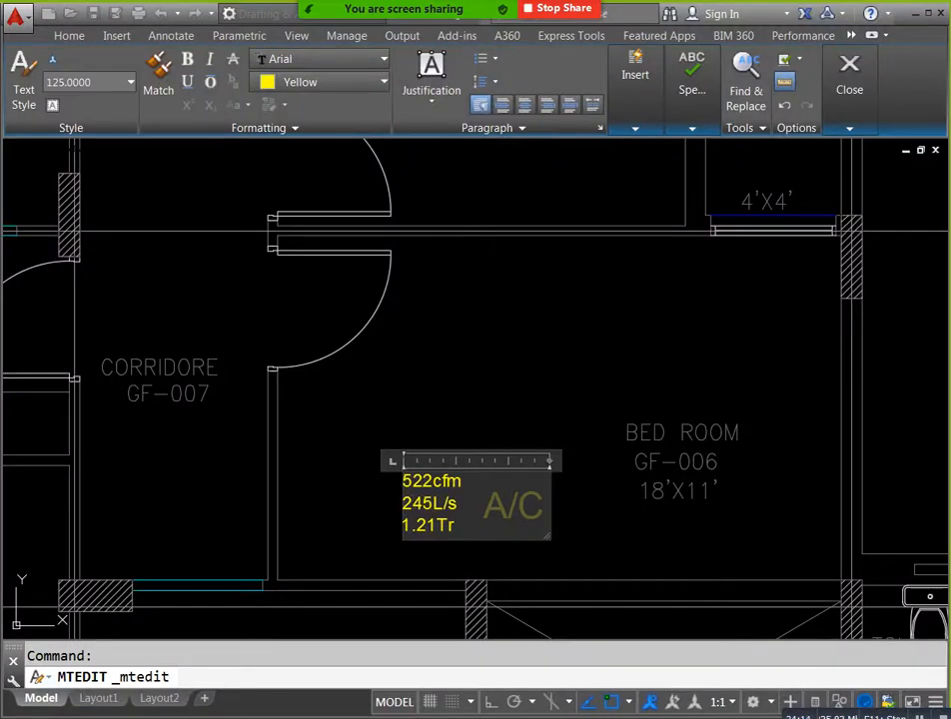
Step: Set the capacity line of bedroom GF-006's note to 1.14Tr and finish editing the text
key(BackSpace)
key(BackSpace)
text(14)
click(724, 539)
scroll(610, 460, down, 4)
mouse_move(569, 447)
mouse_down()
mouse_move(577, 492)
mouse_move(552, 453)
mouse_move(553, 322)
mouse_up()
drag(553, 485, 505, 398)
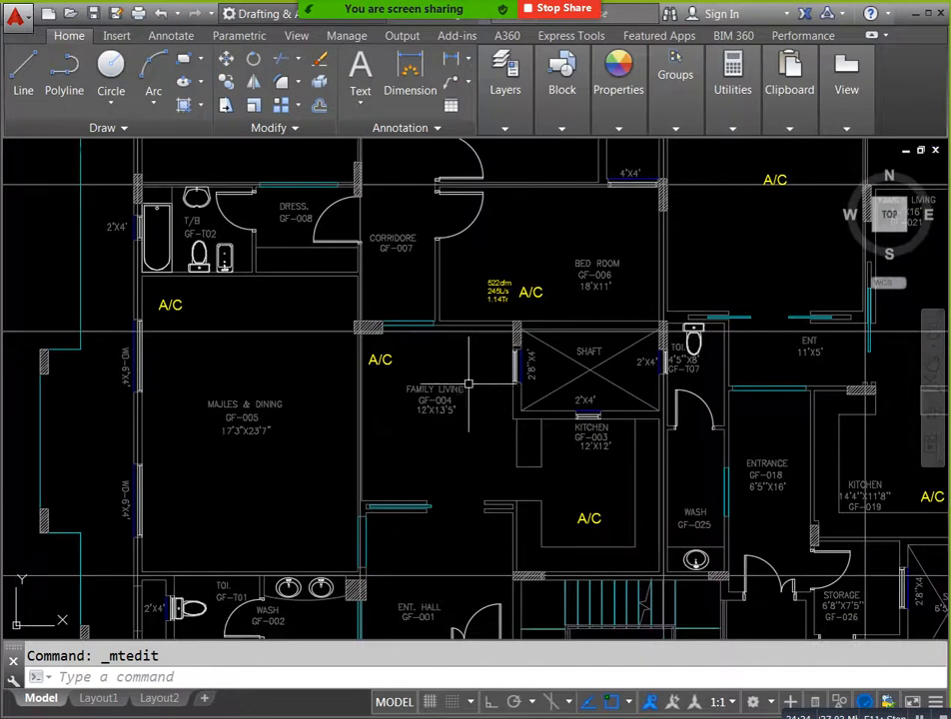